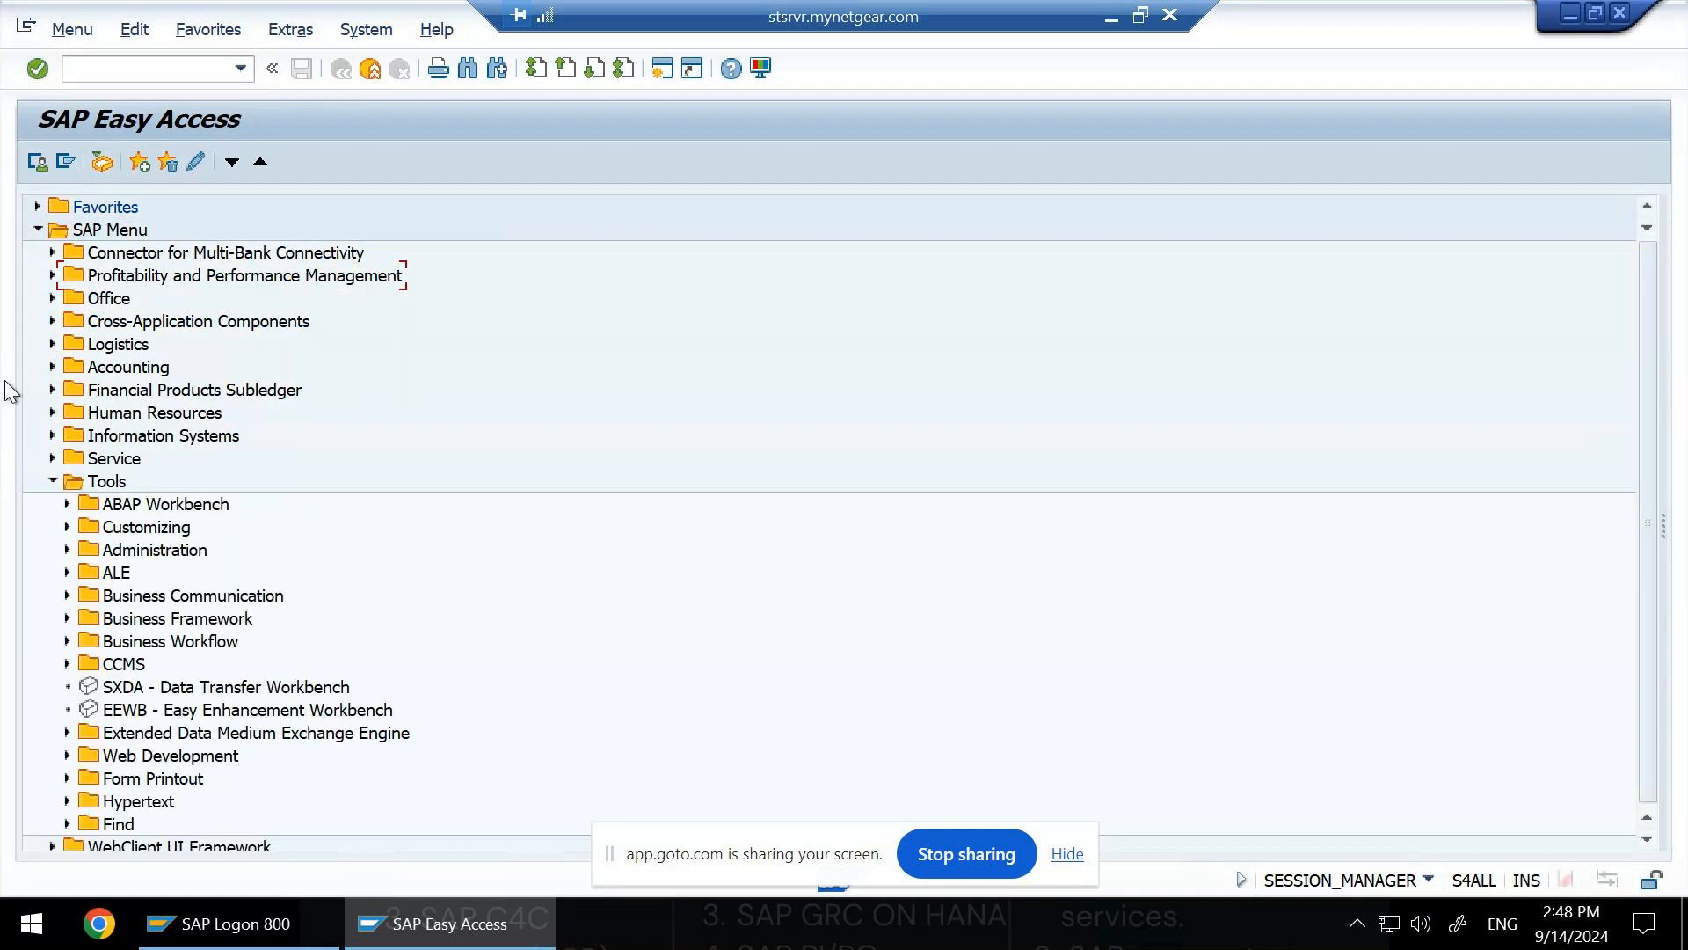
Open the Create PM Notification transaction from the Notification folder of Maintenance Processing, within Logistics > Plant Maintenance.
click(51, 345)
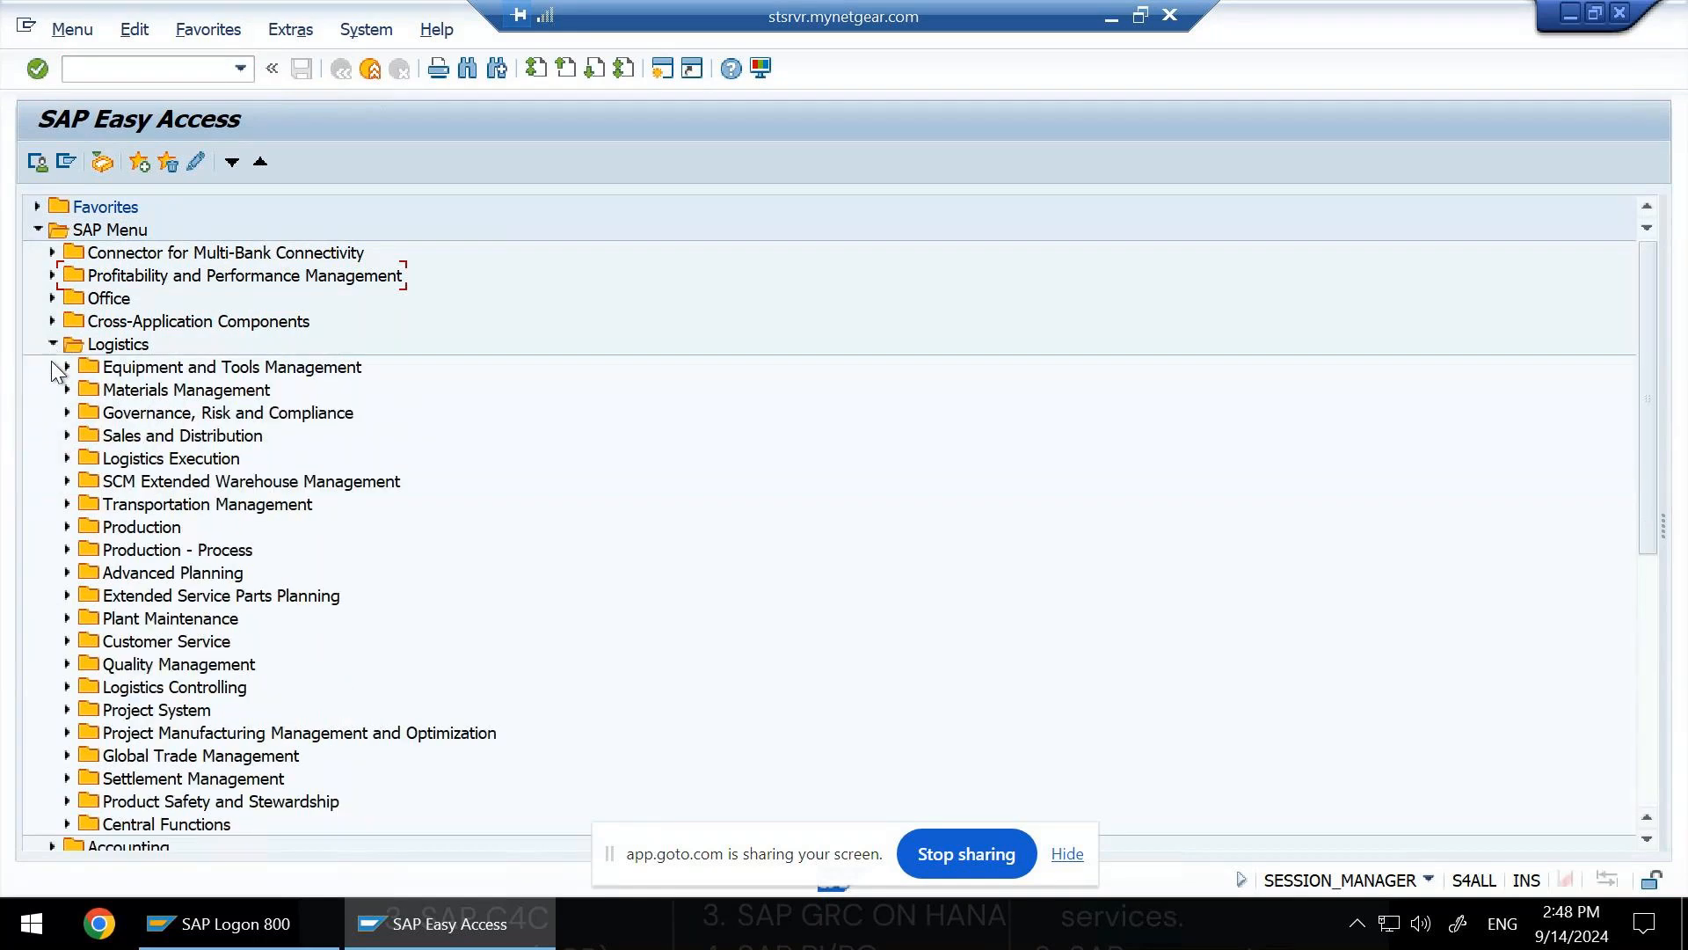
click(66, 619)
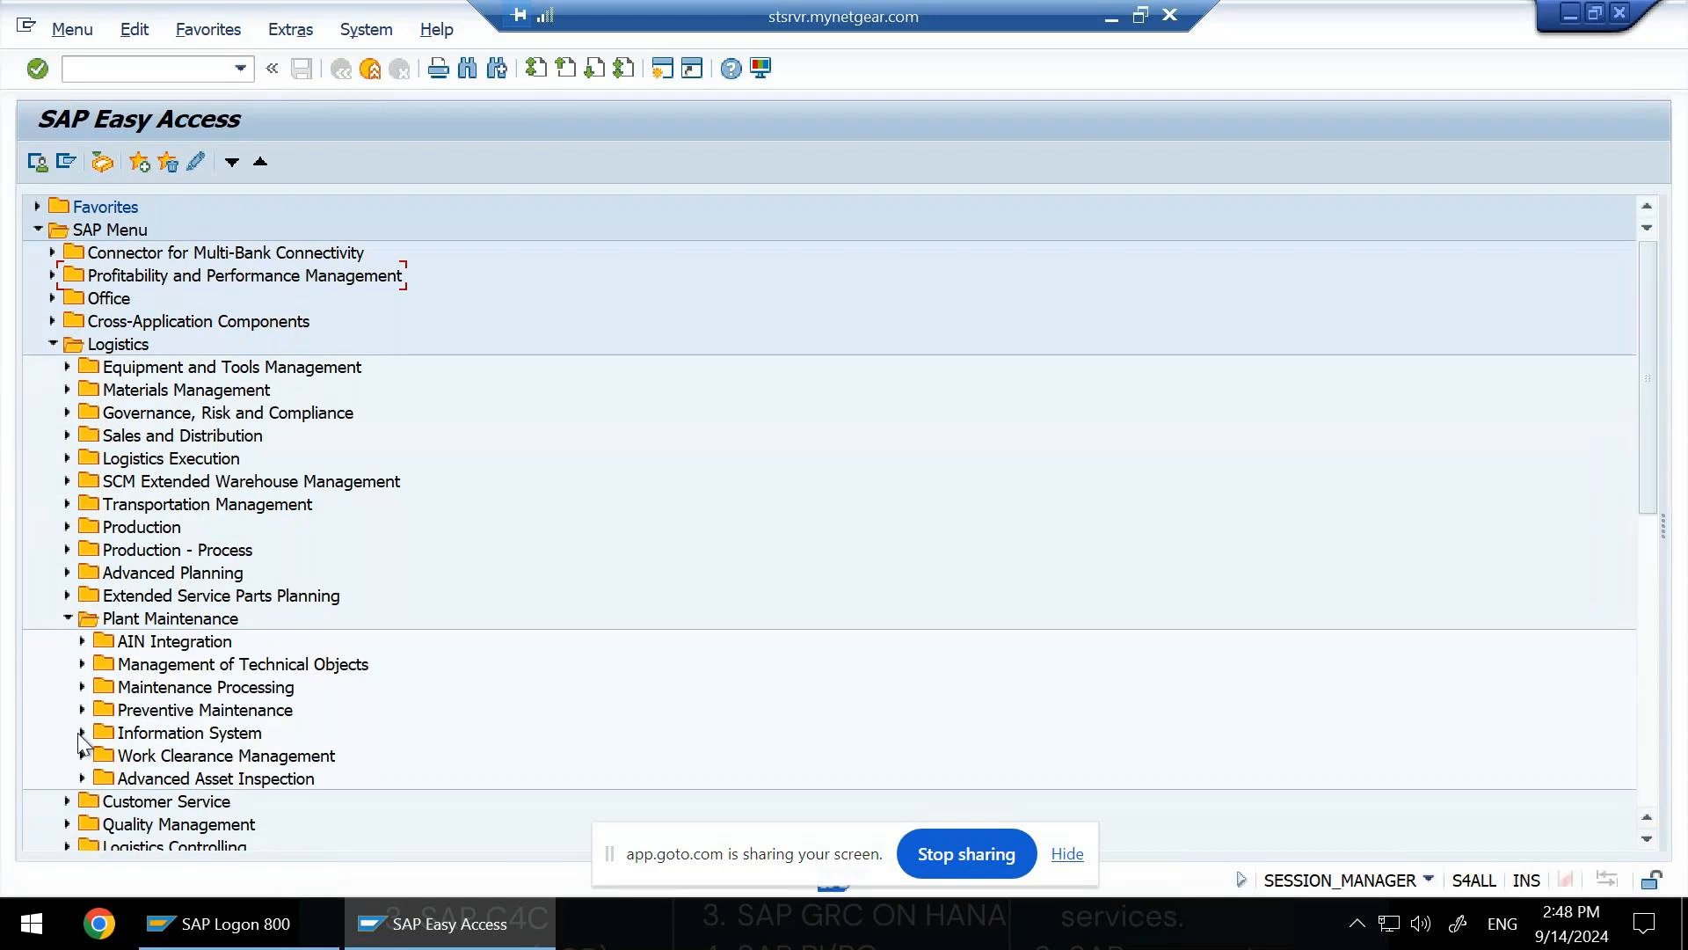
click(82, 686)
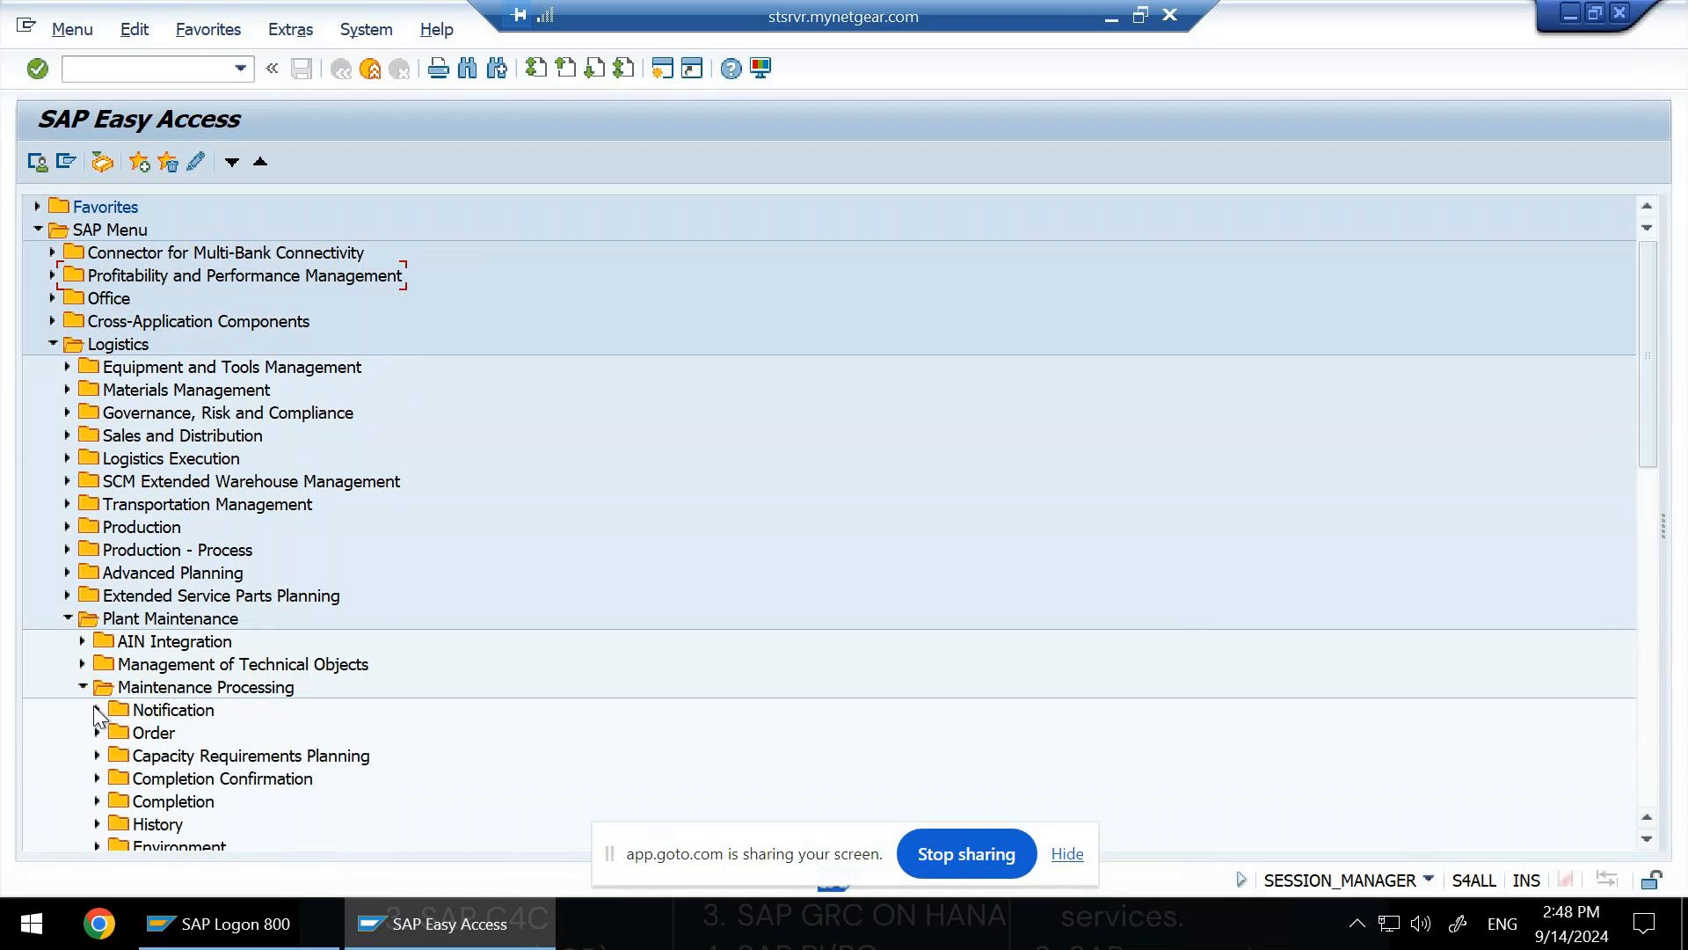
click(98, 710)
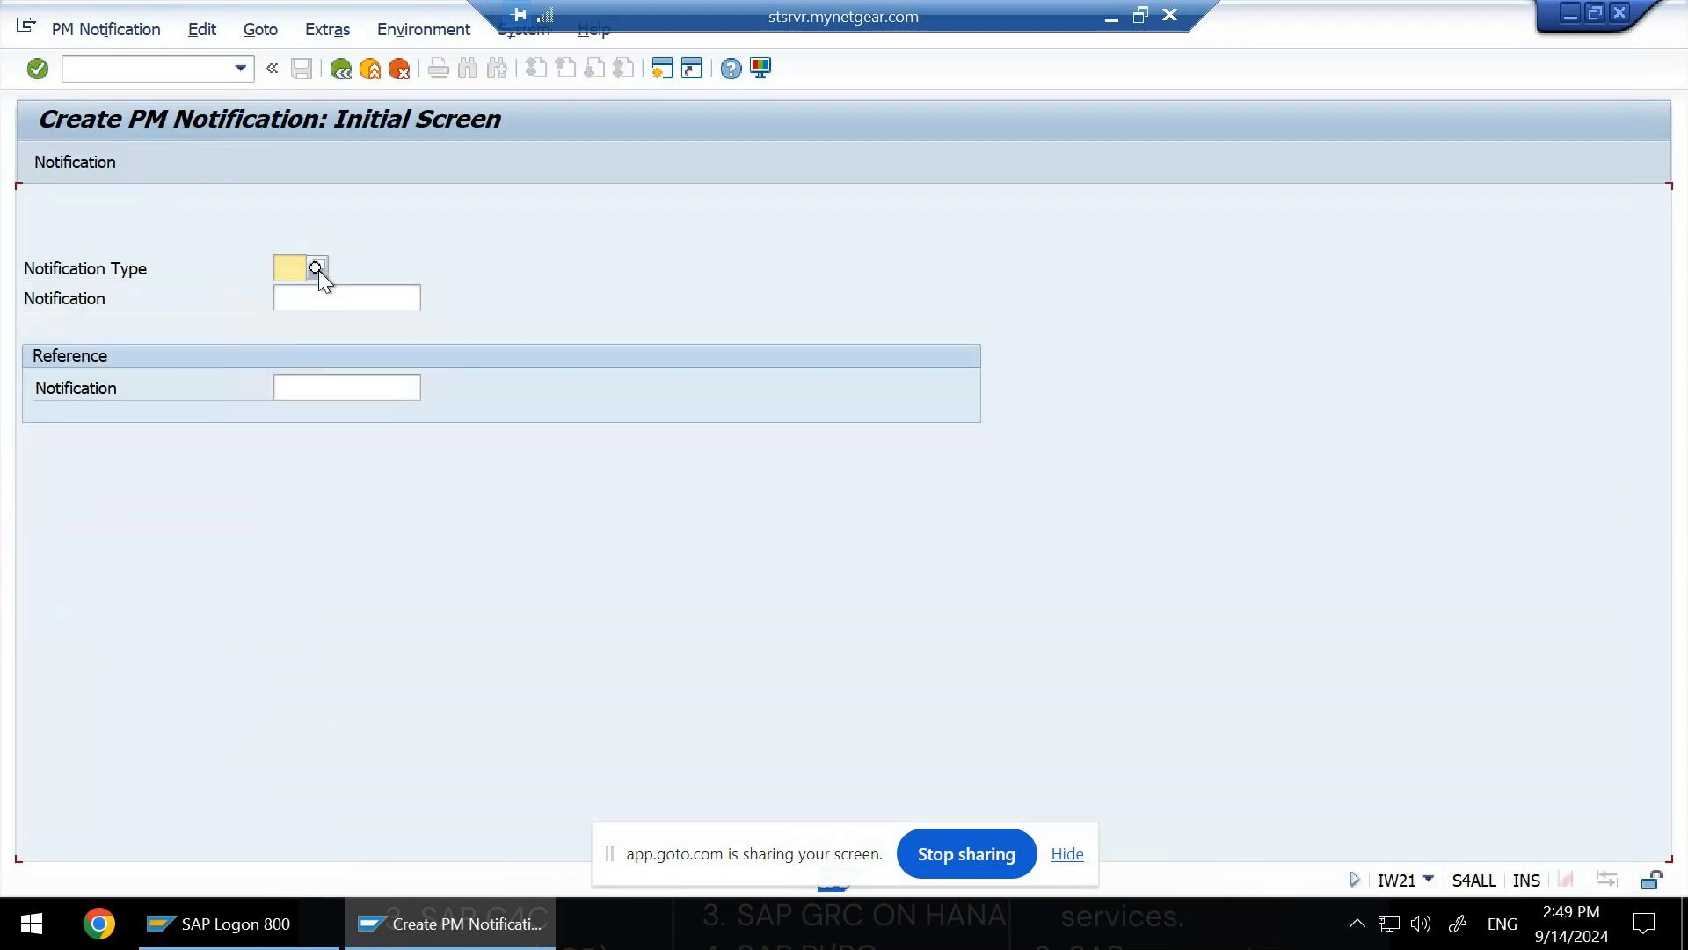
Choose M1 Maintenance Request as the notification type and proceed to the notification form.
click(317, 268)
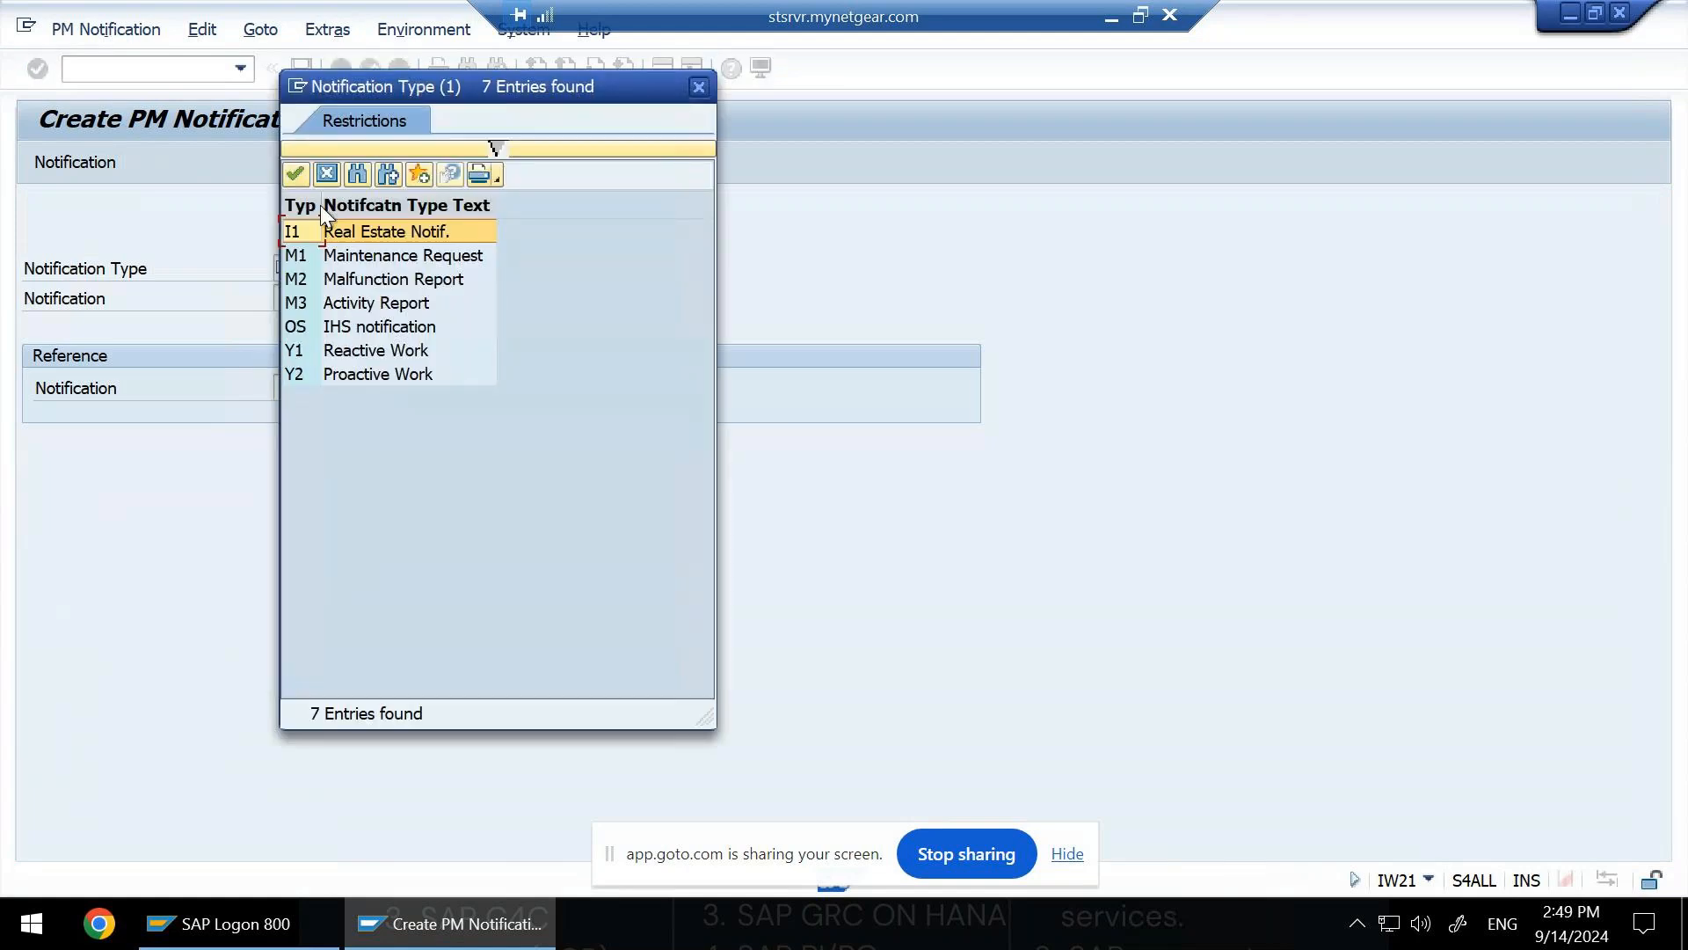
click(494, 157)
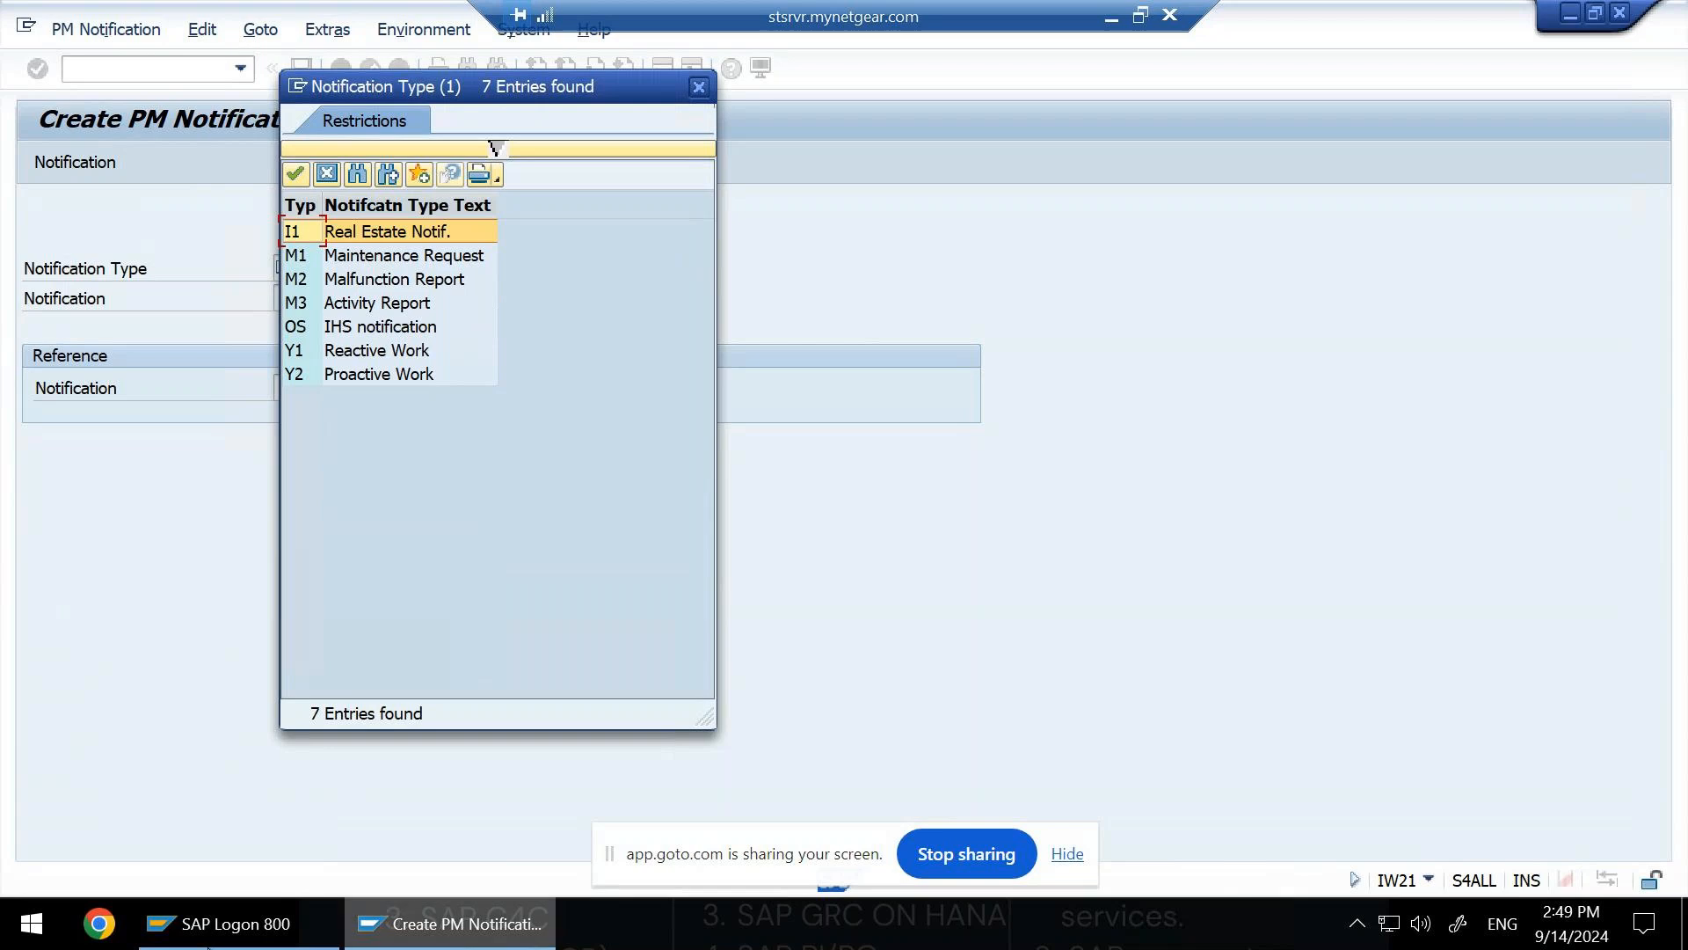
mouse_move(208, 946)
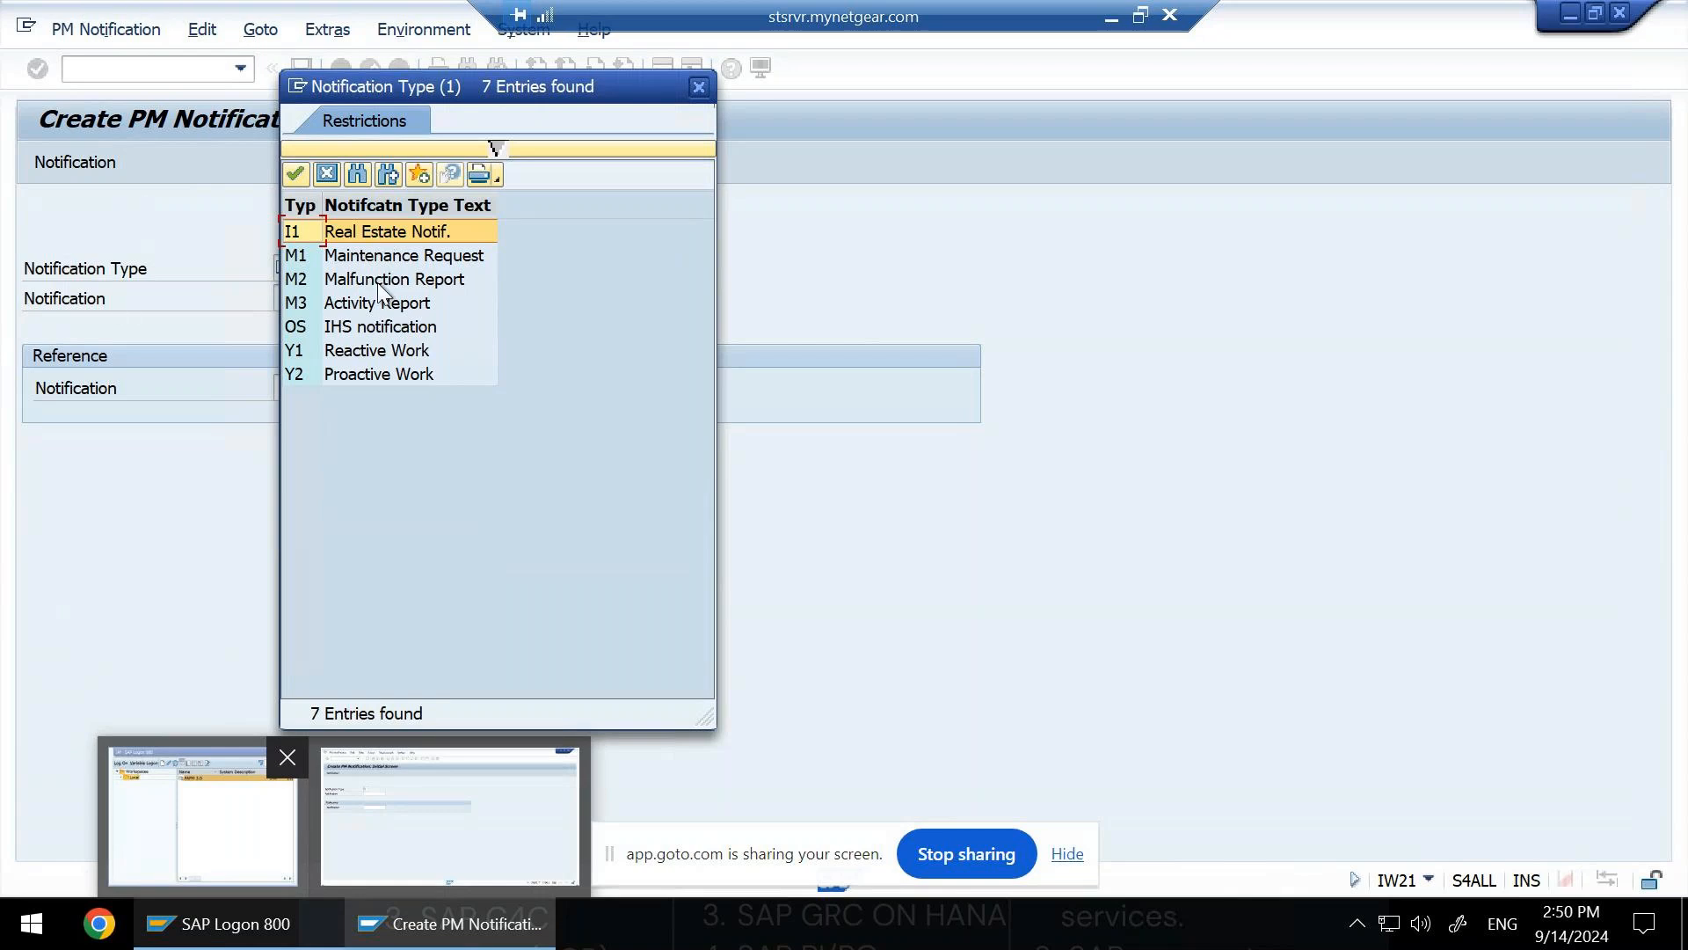
click(437, 255)
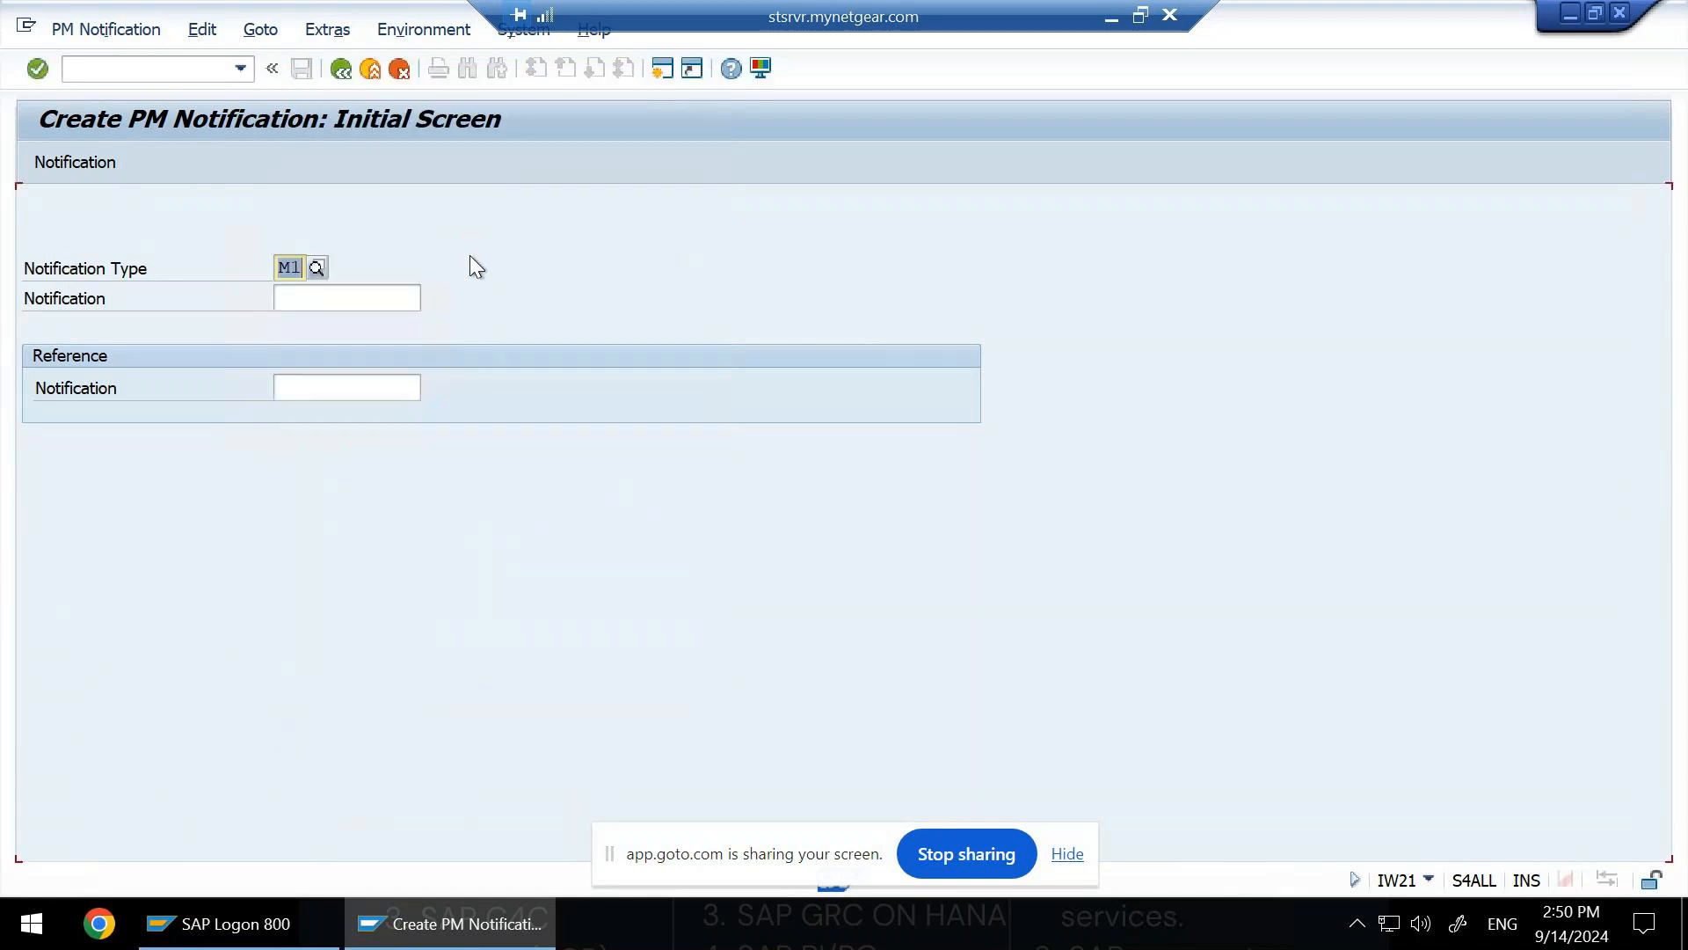
key(Return)
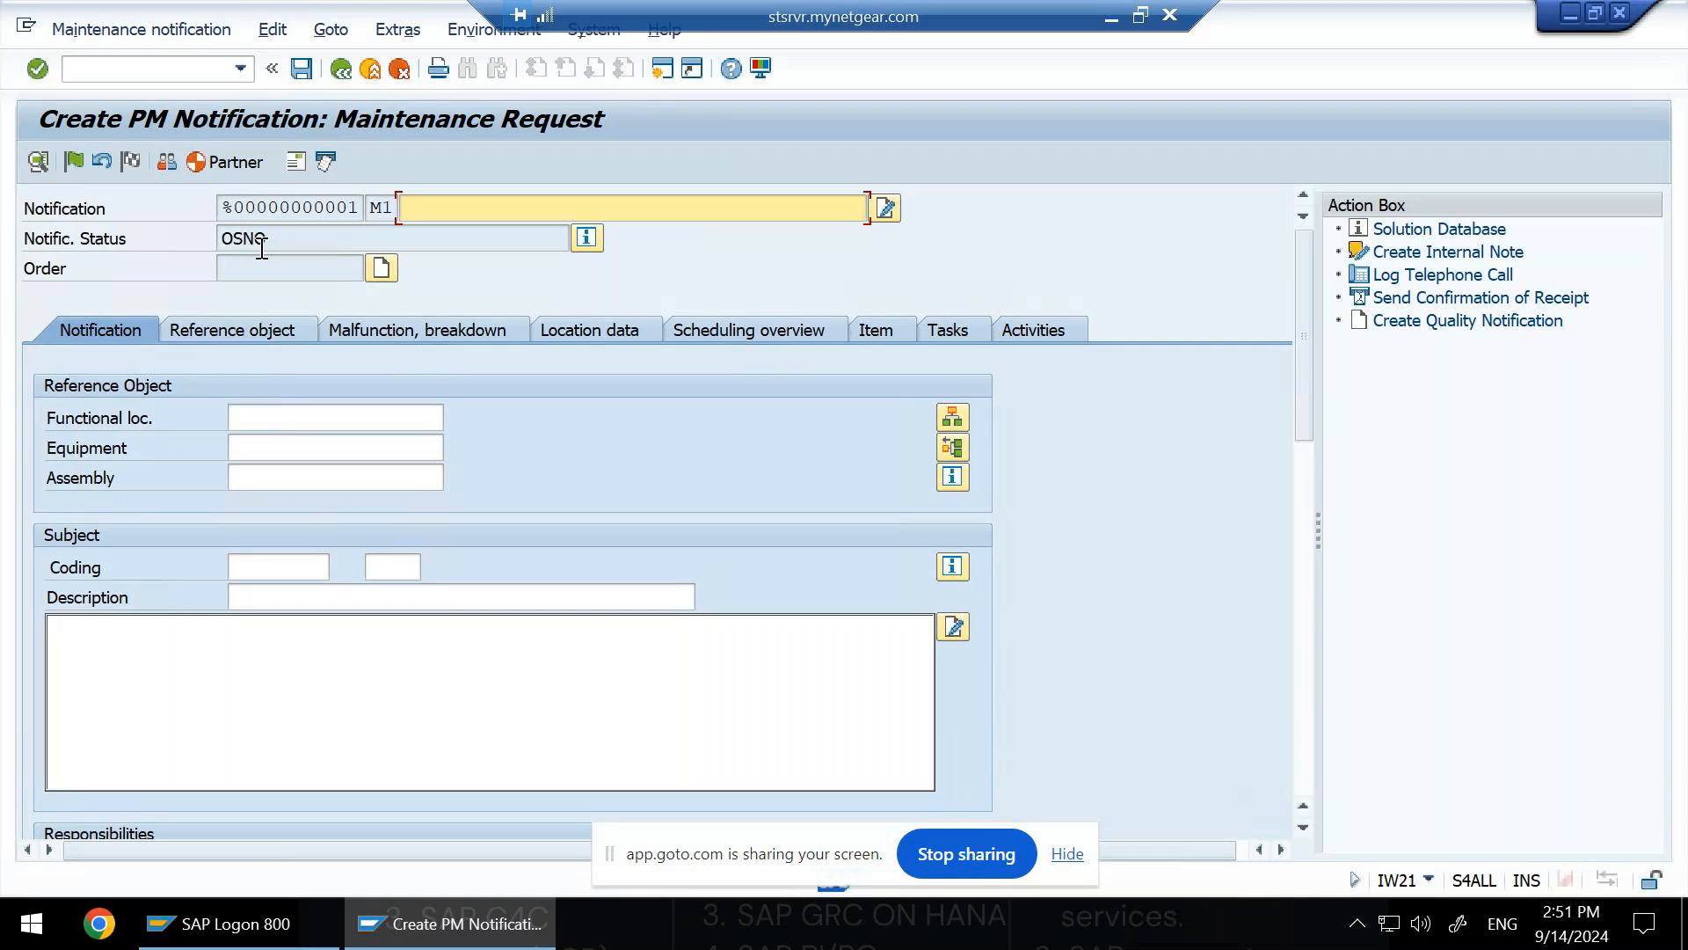
View the notification's status details, return to the form and enter "Notification Test" as its short text.
click(587, 238)
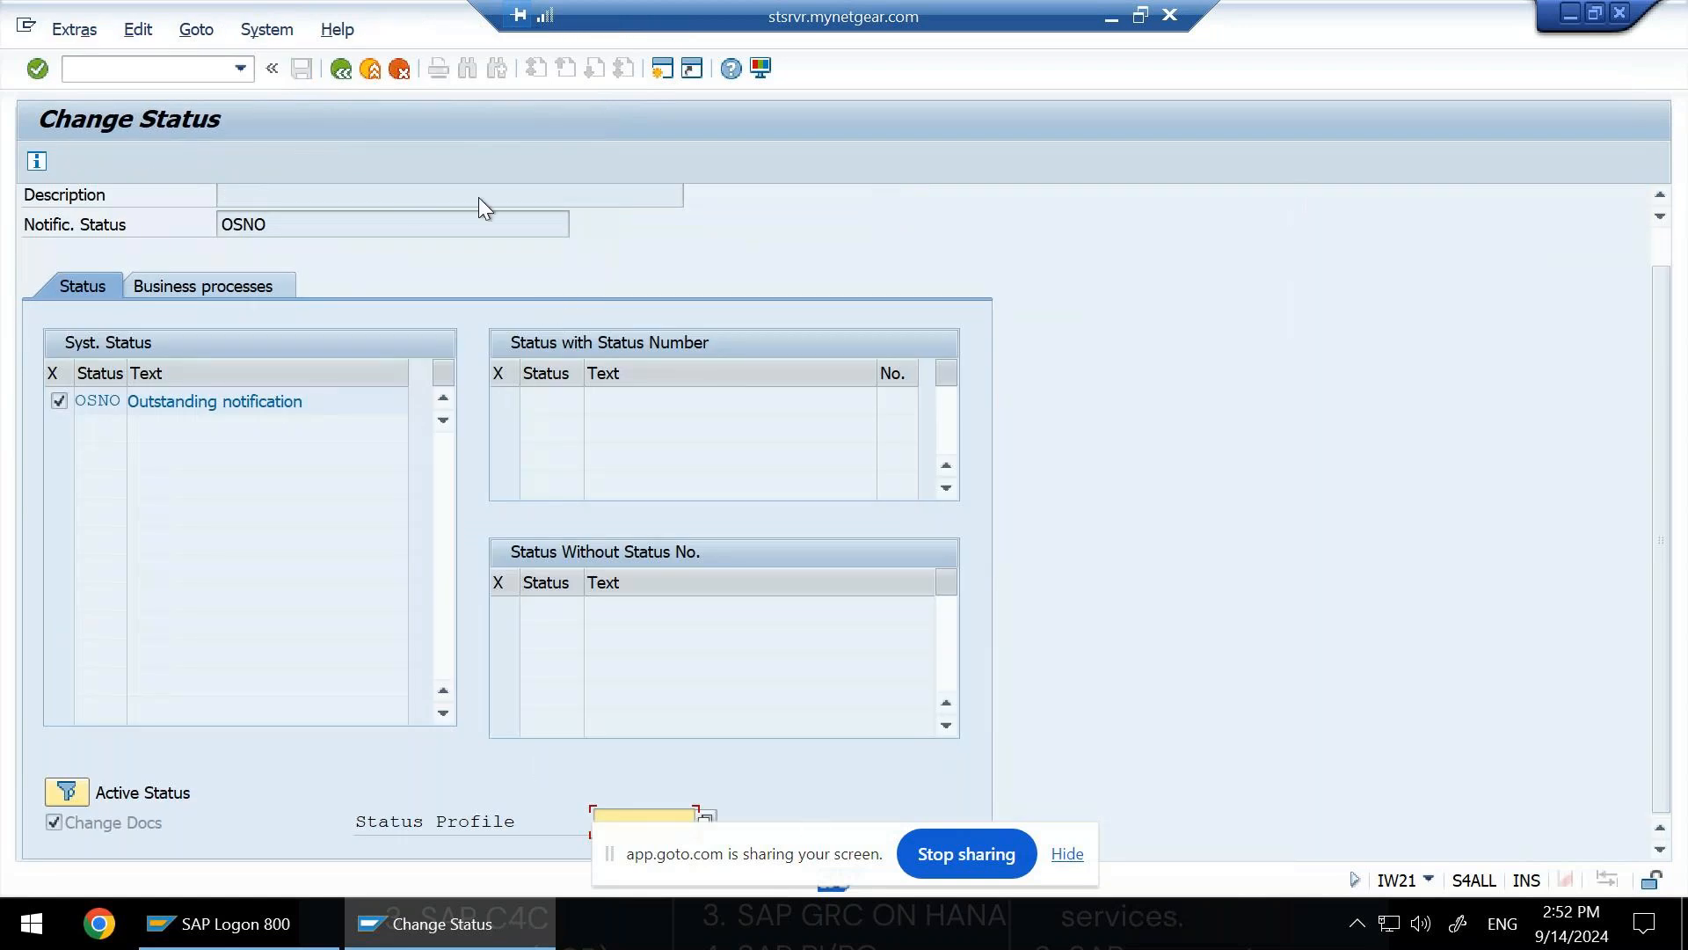
click(340, 67)
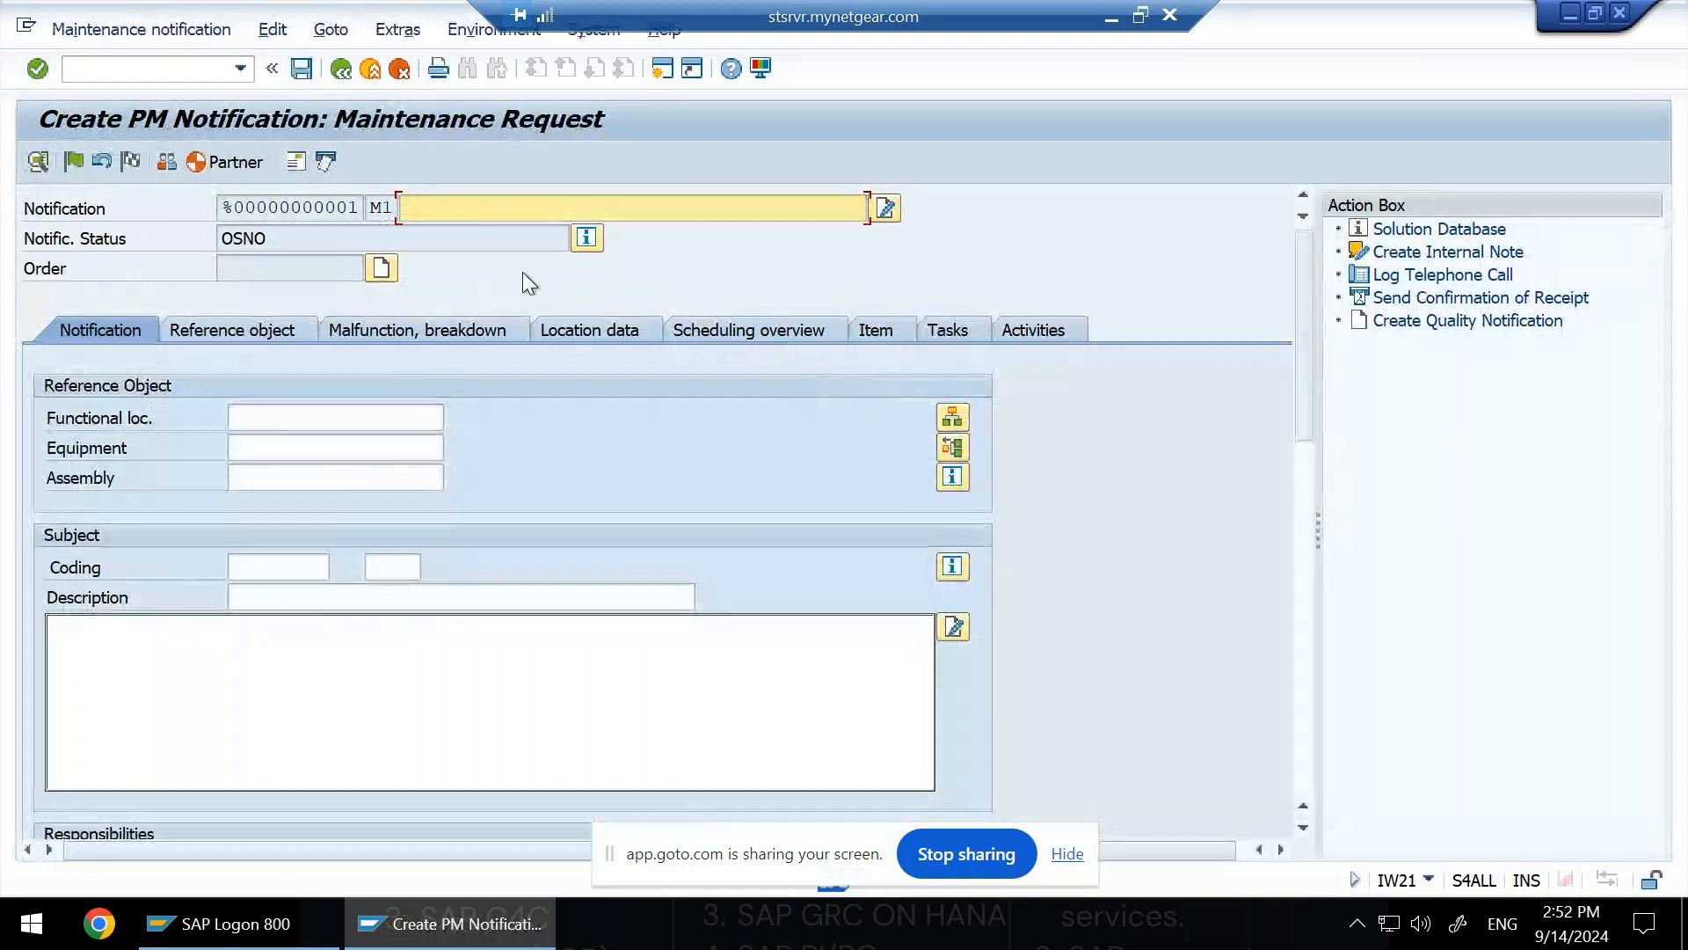
text(Notifica)
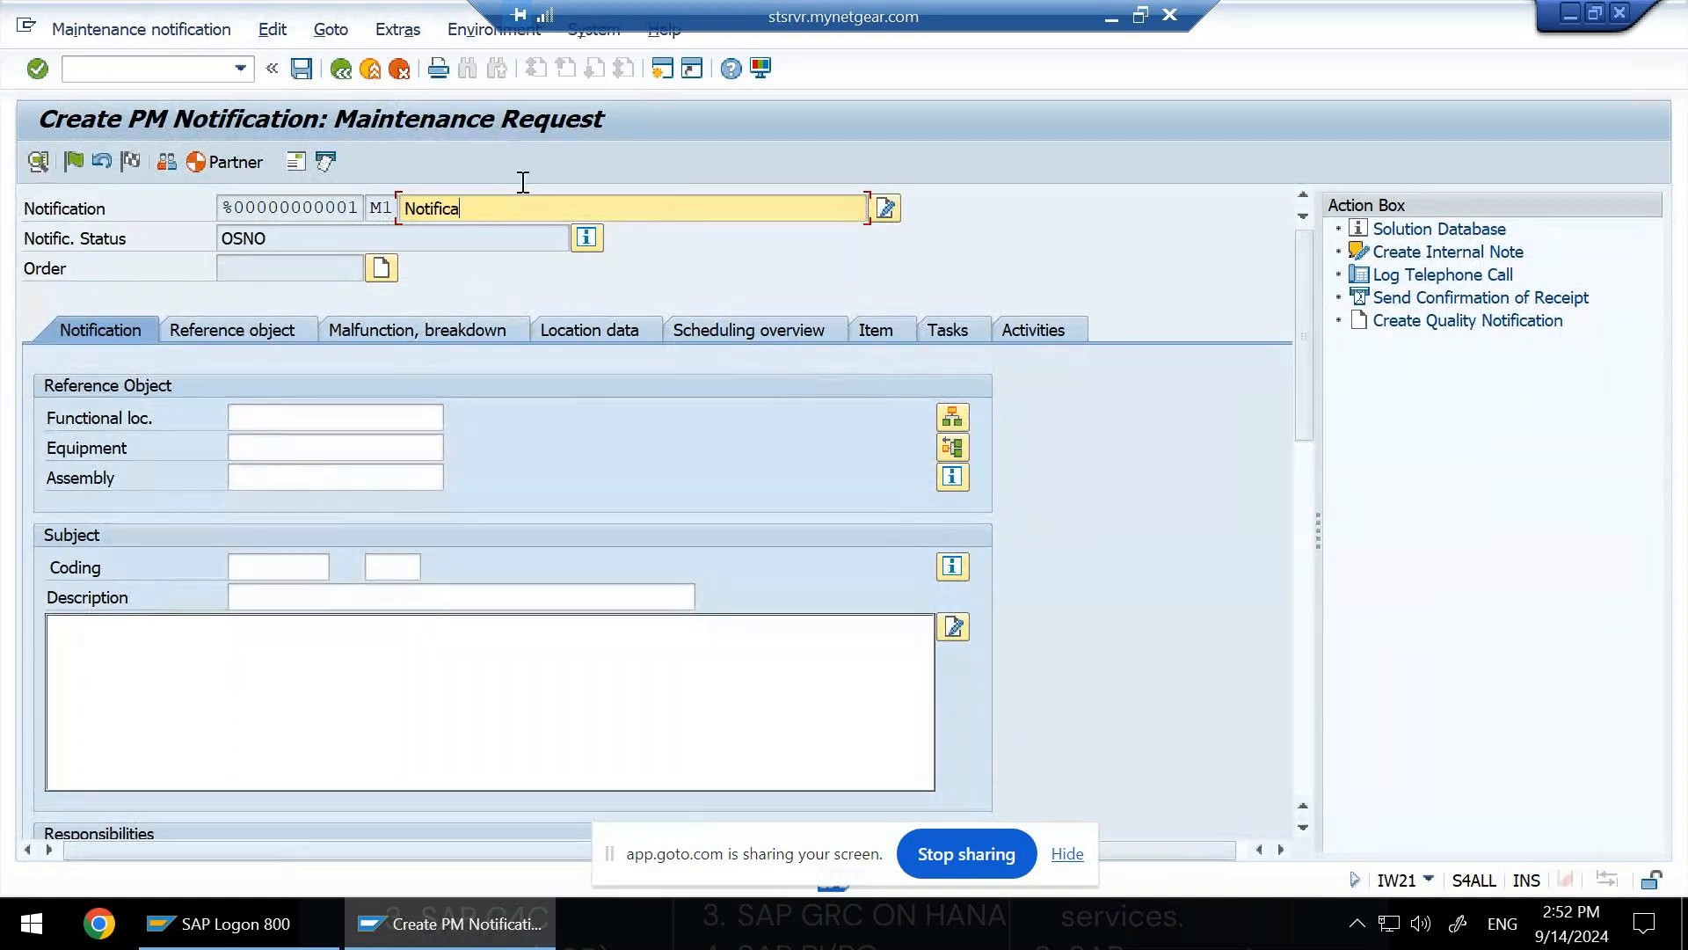
text(tion Test)
click(339, 444)
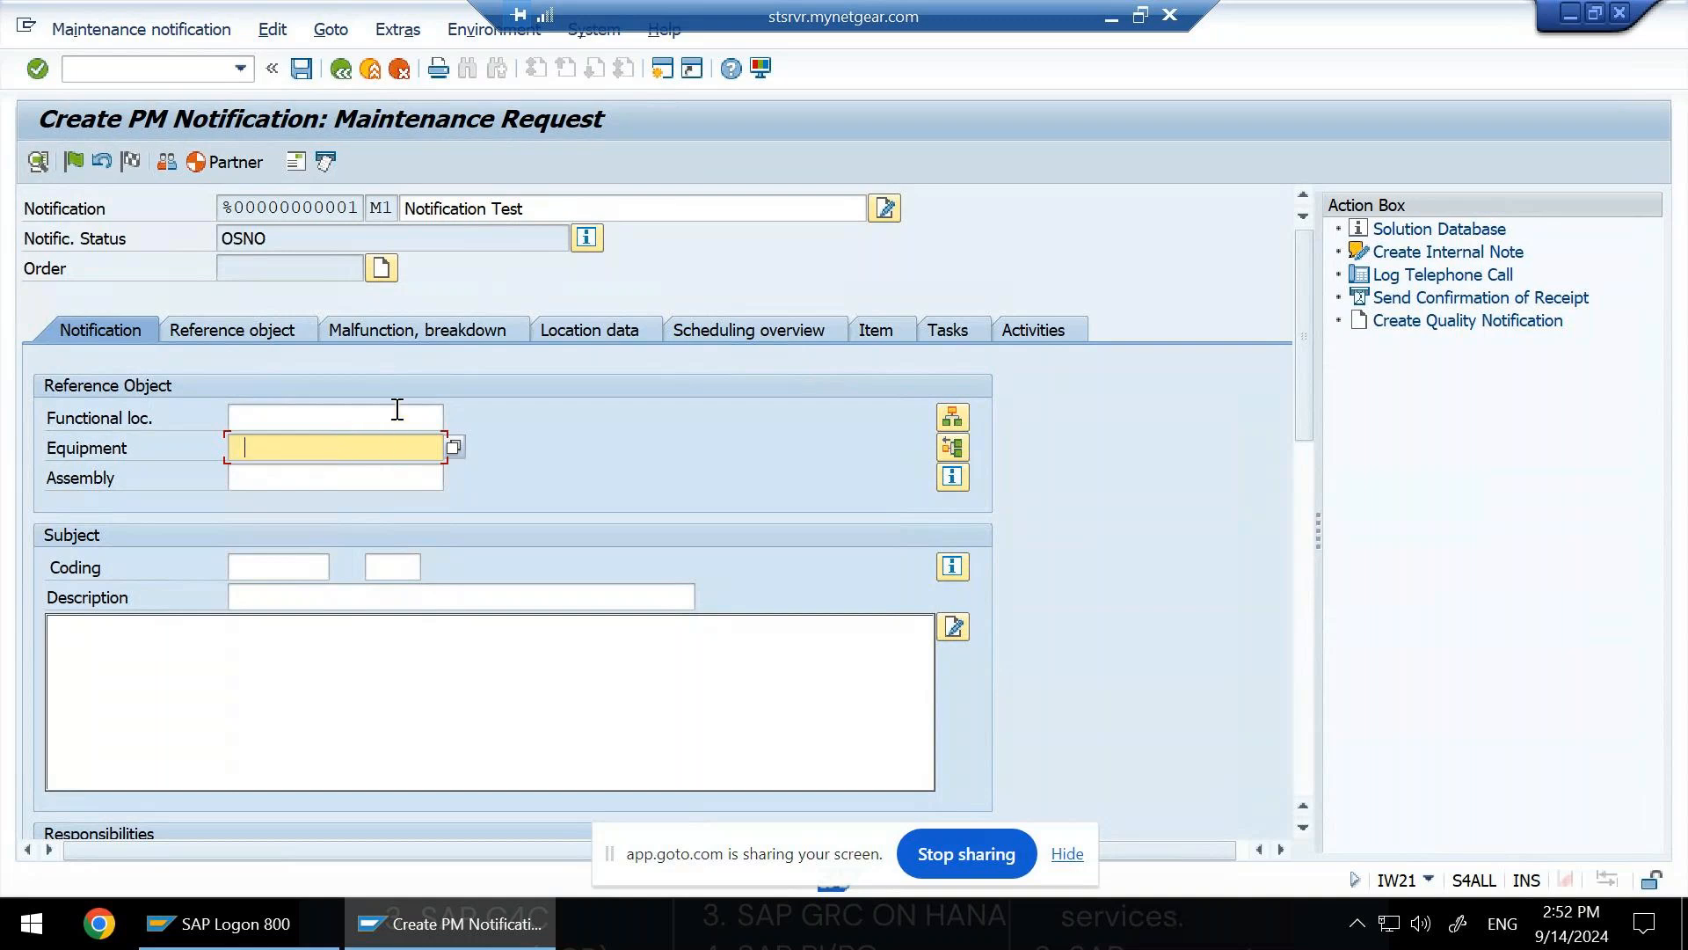
click(374, 416)
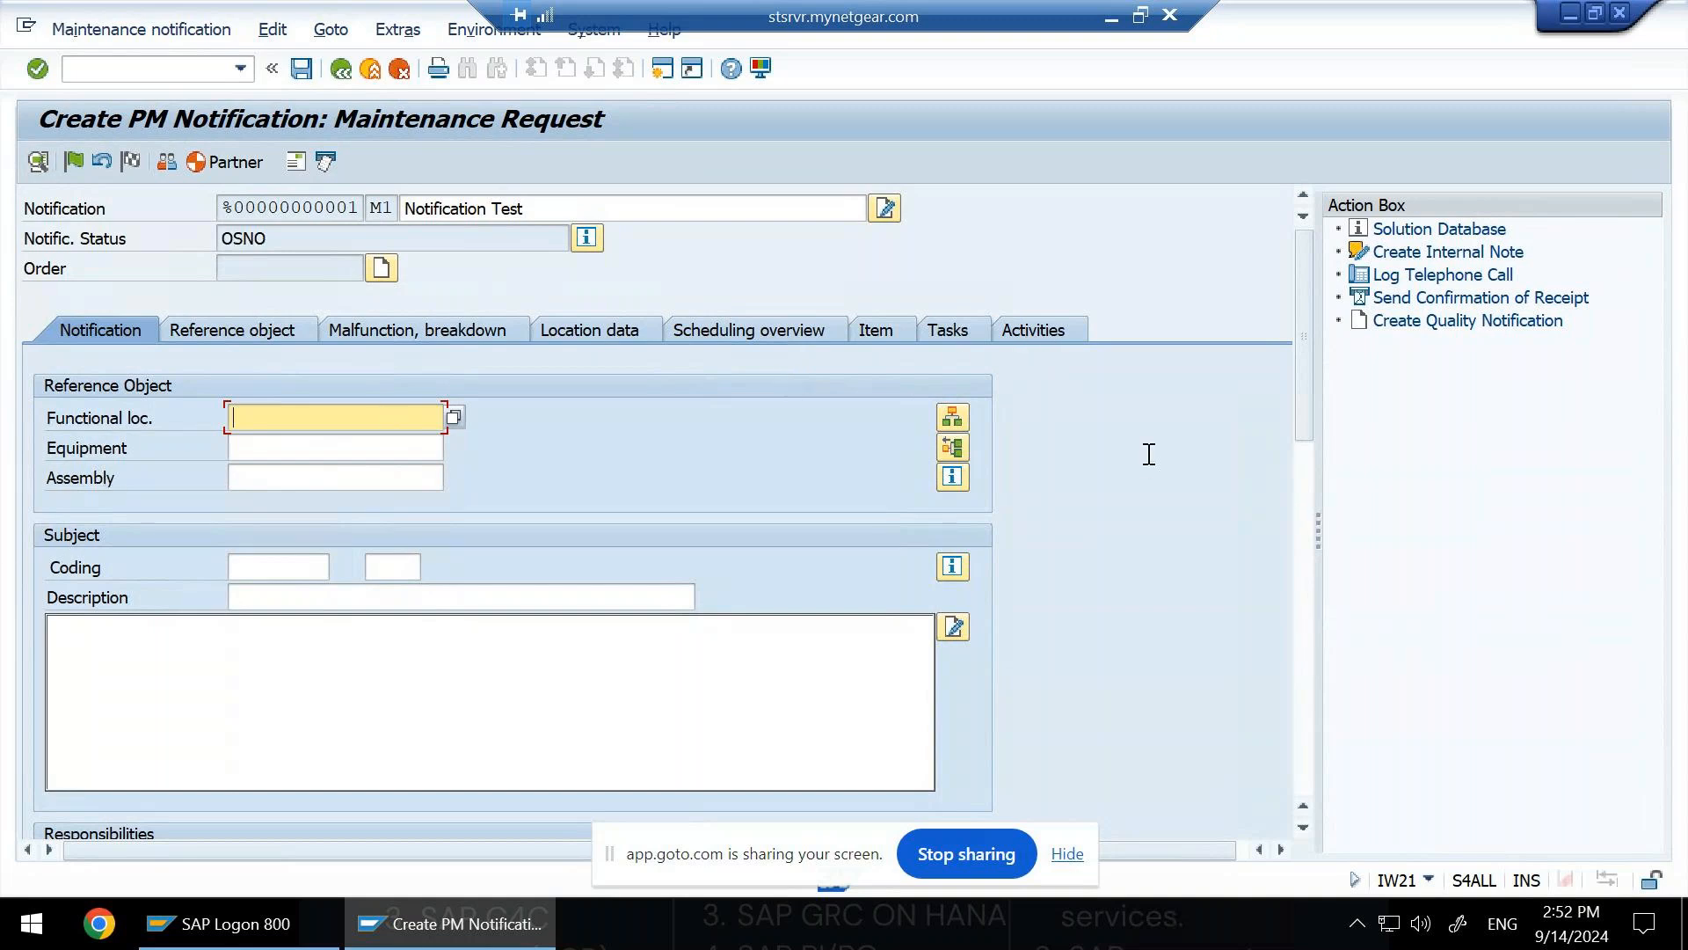
click(948, 415)
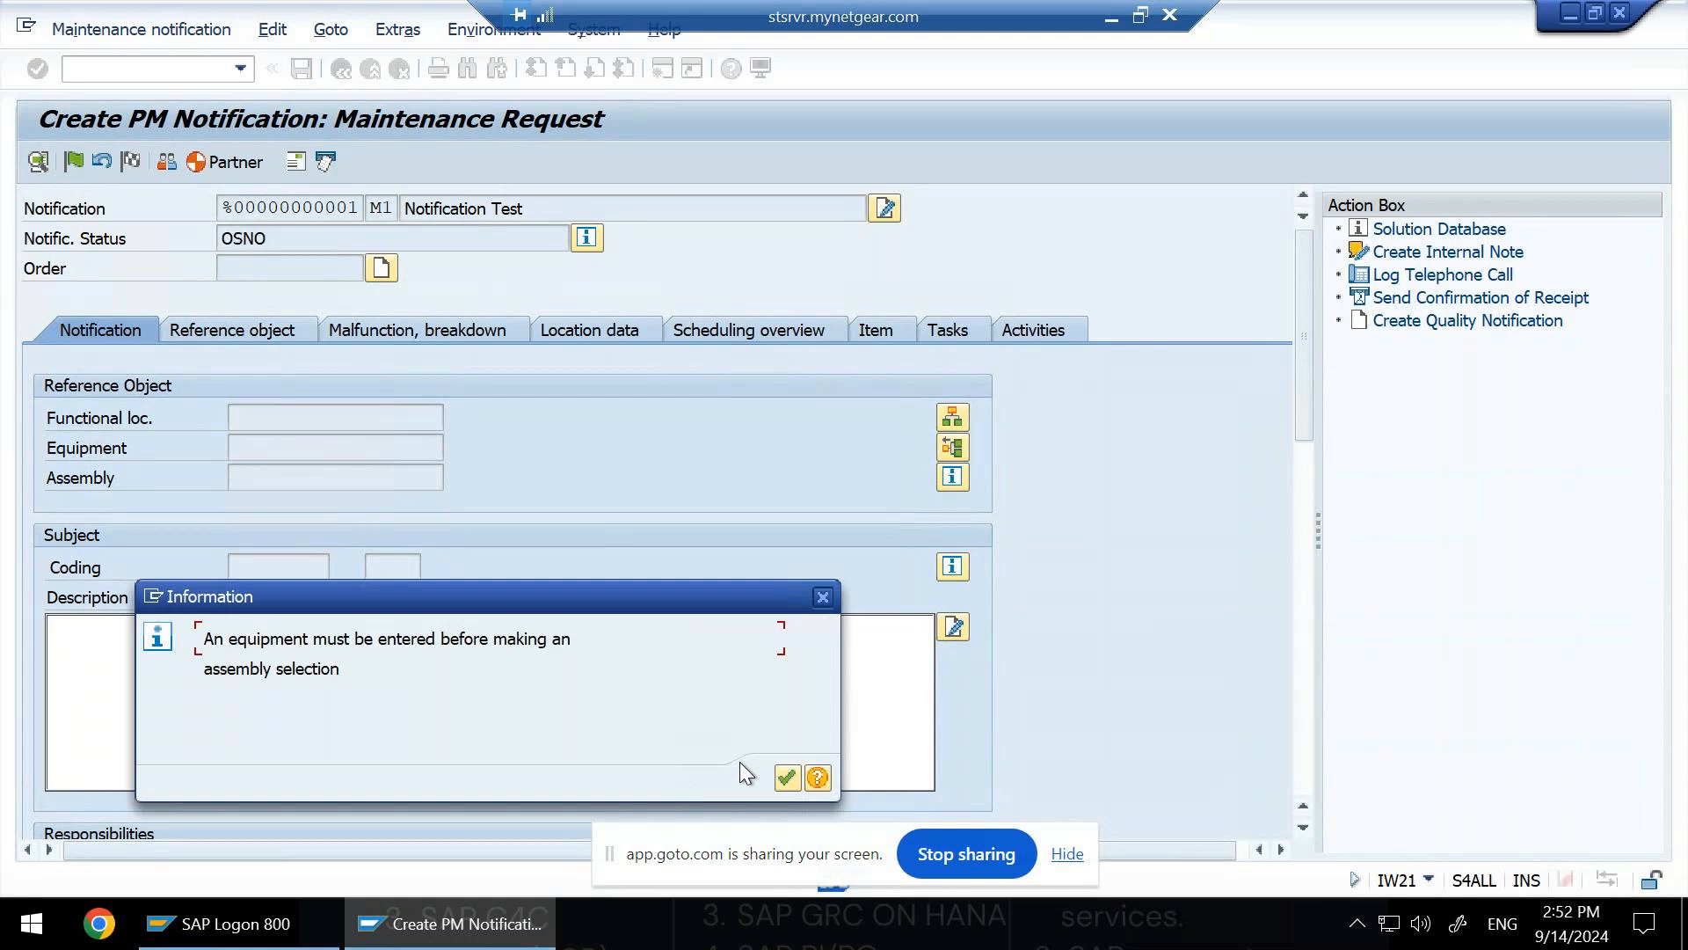
click(791, 771)
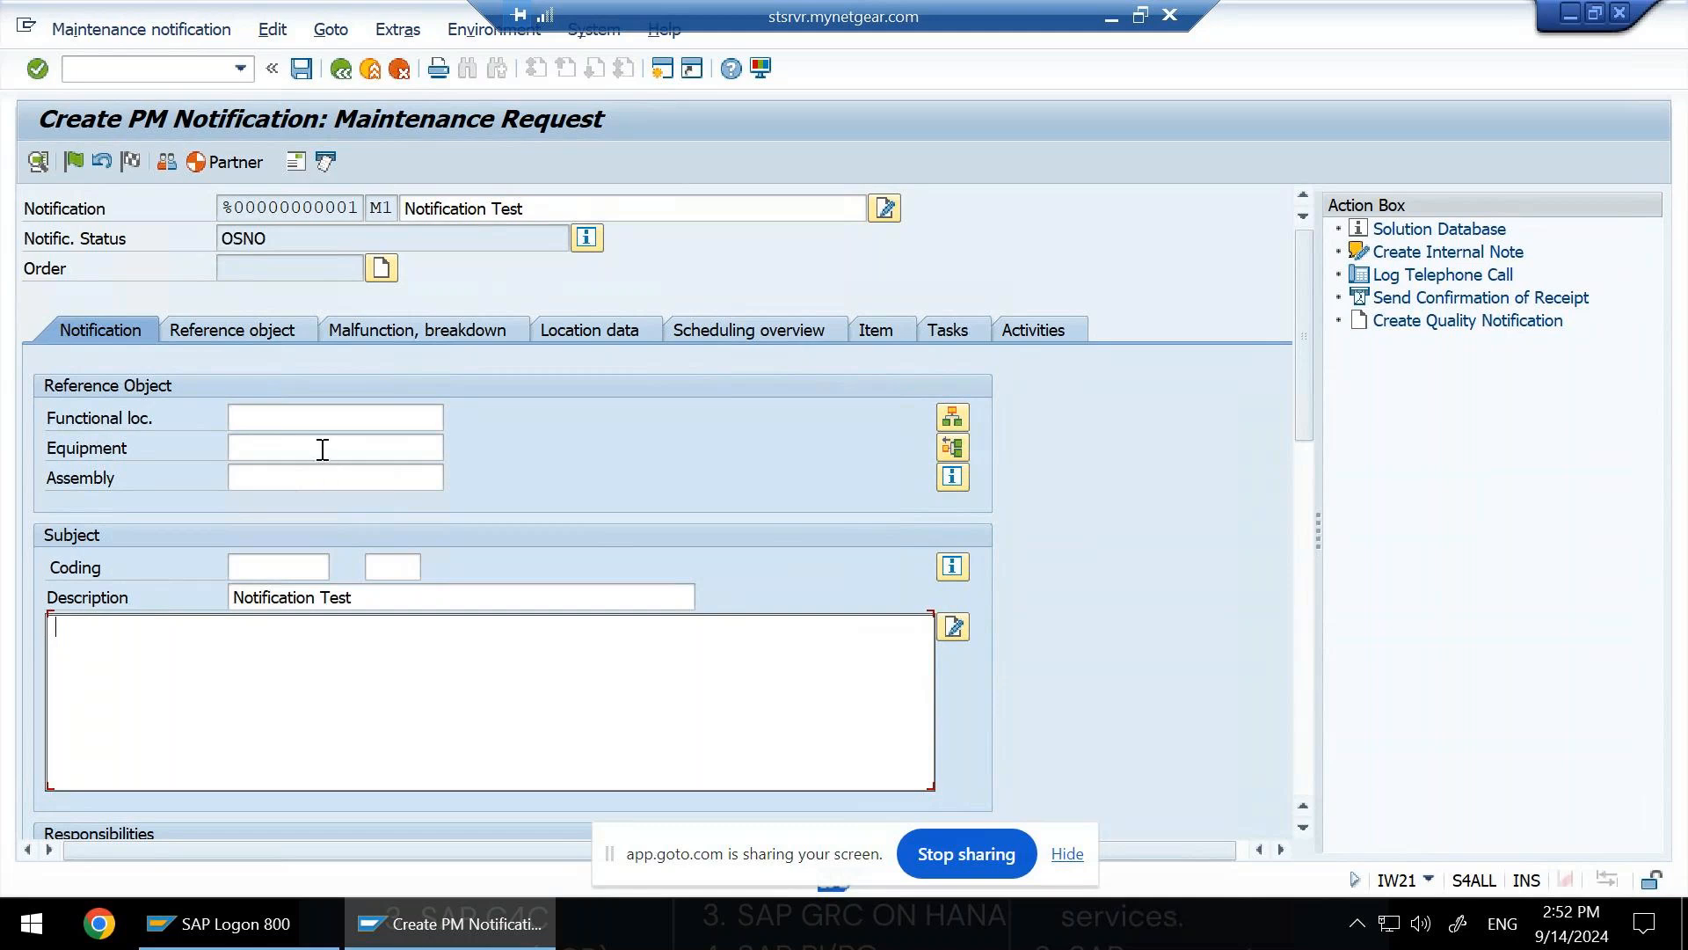
Set the functional location to Tower 01 by choosing KALPTARU and working down its structure through KALPTARU-WINGS.
click(422, 440)
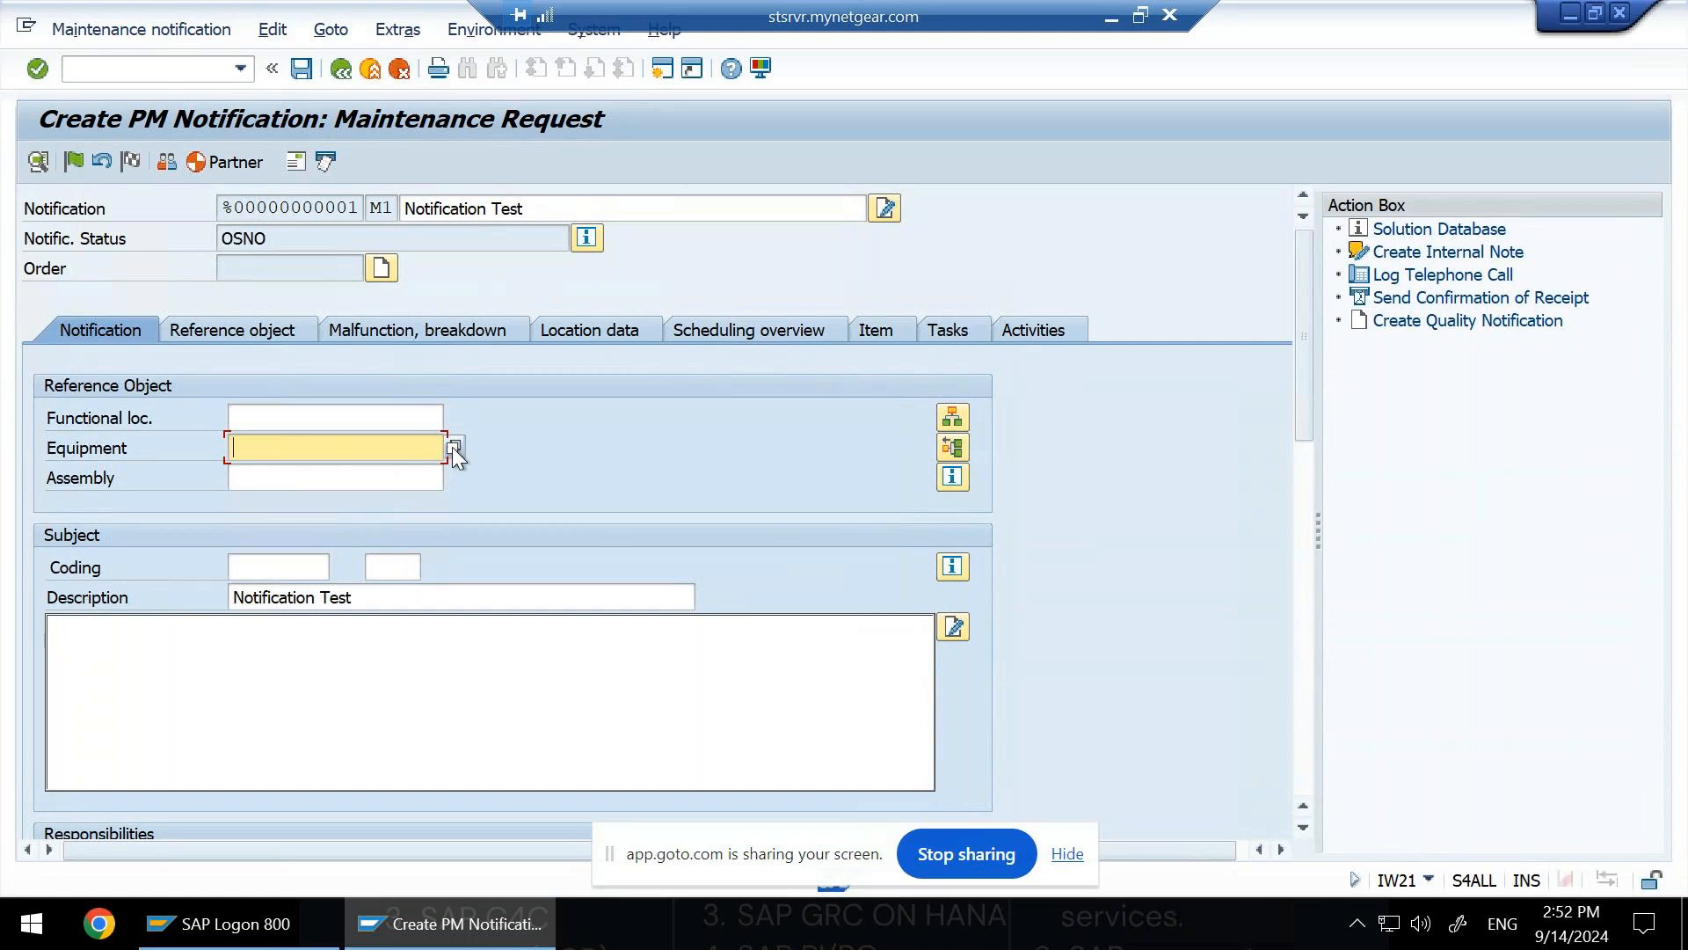
click(411, 419)
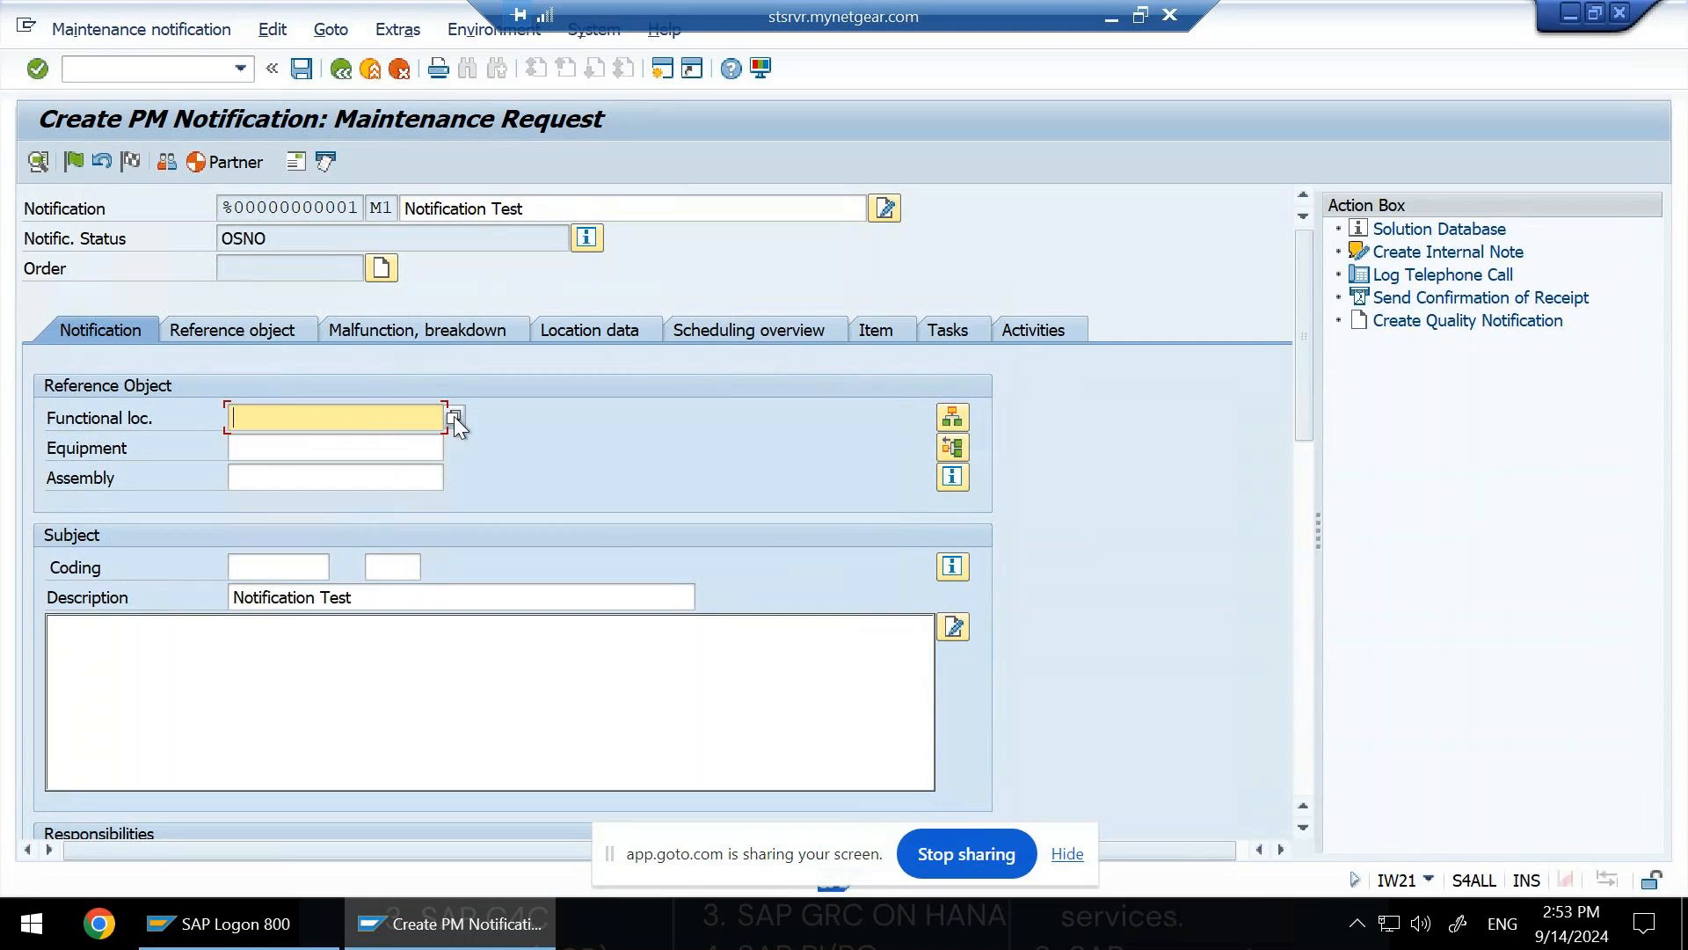
click(454, 415)
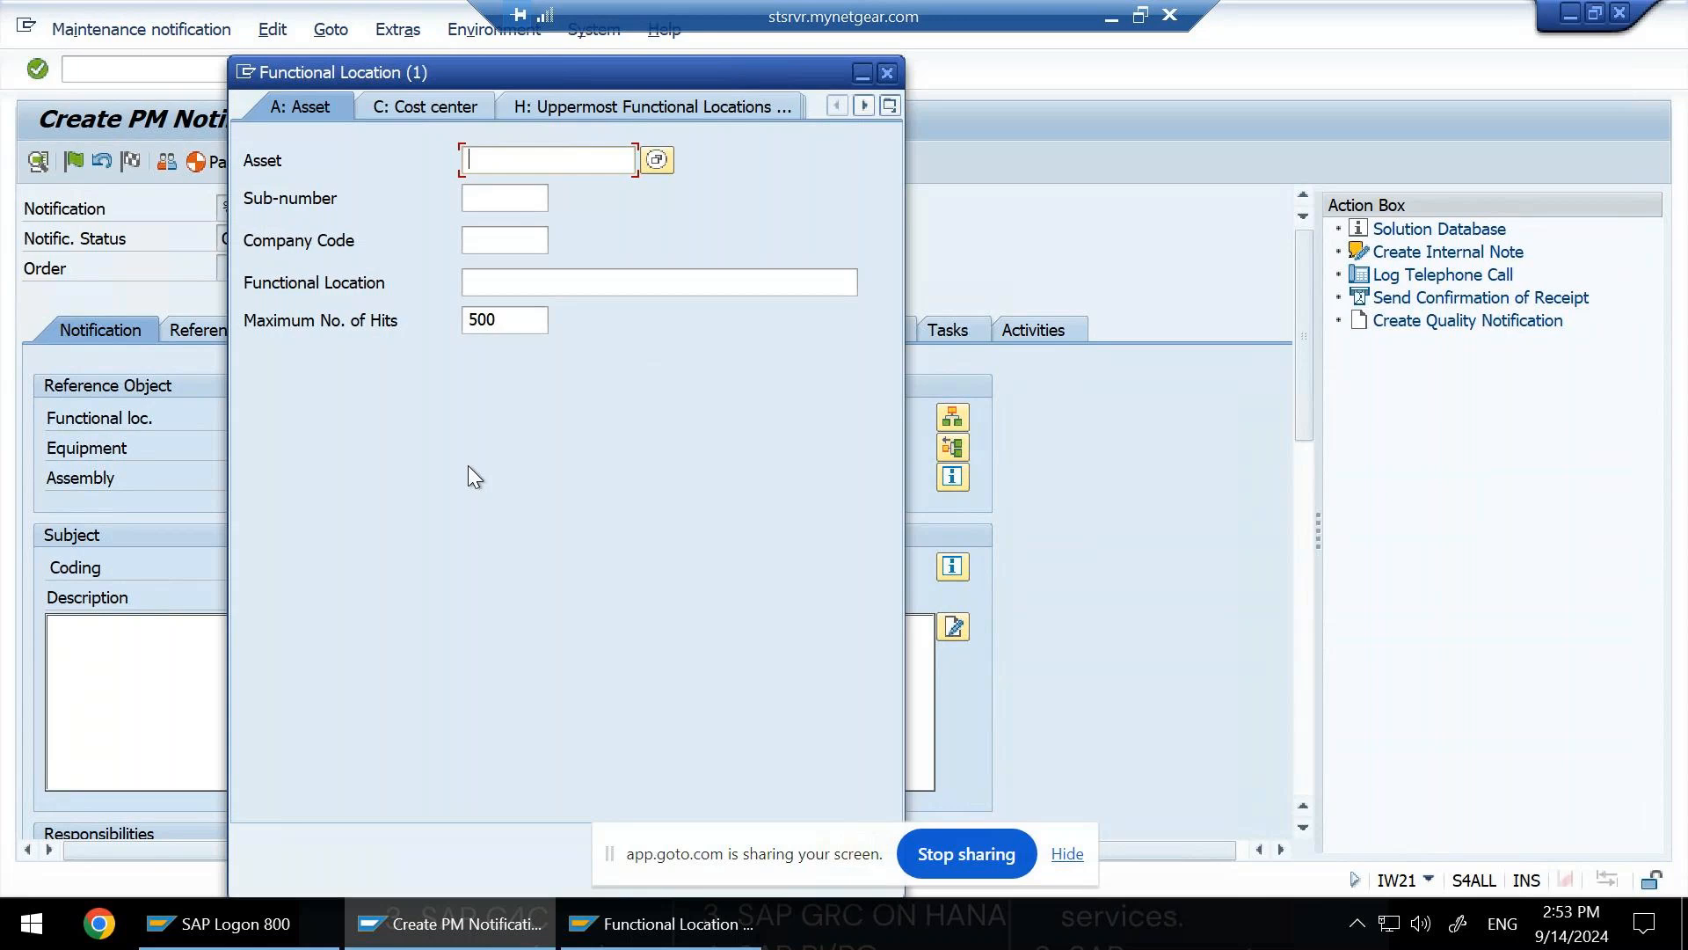
key(Return)
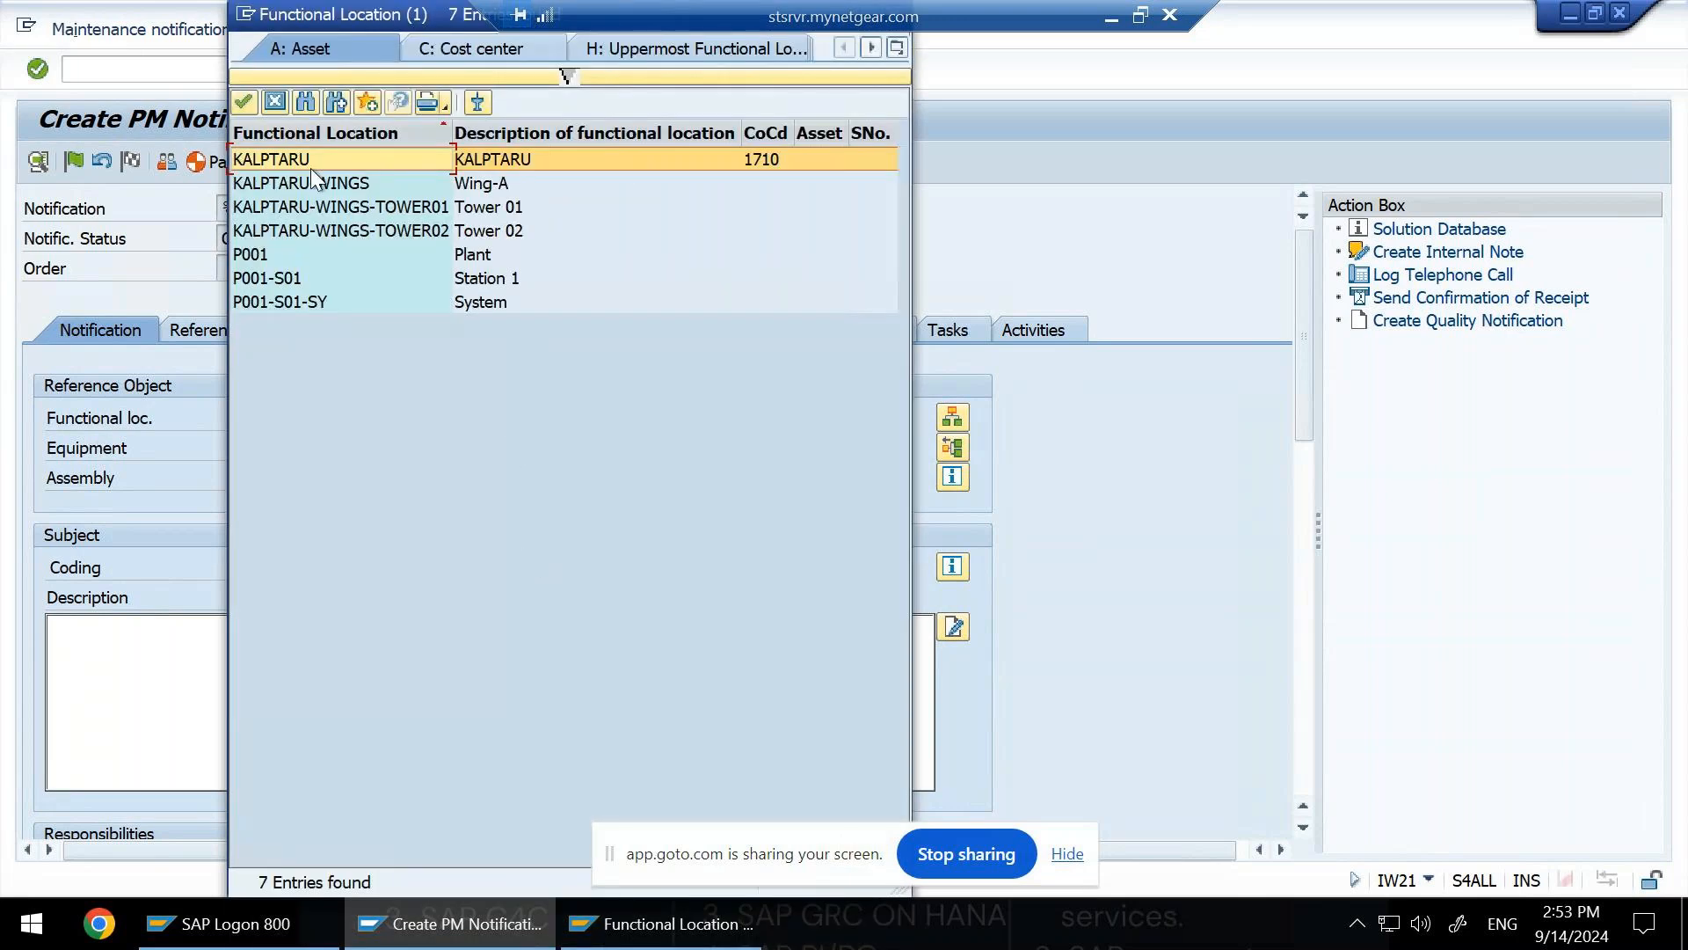
double_click(261, 154)
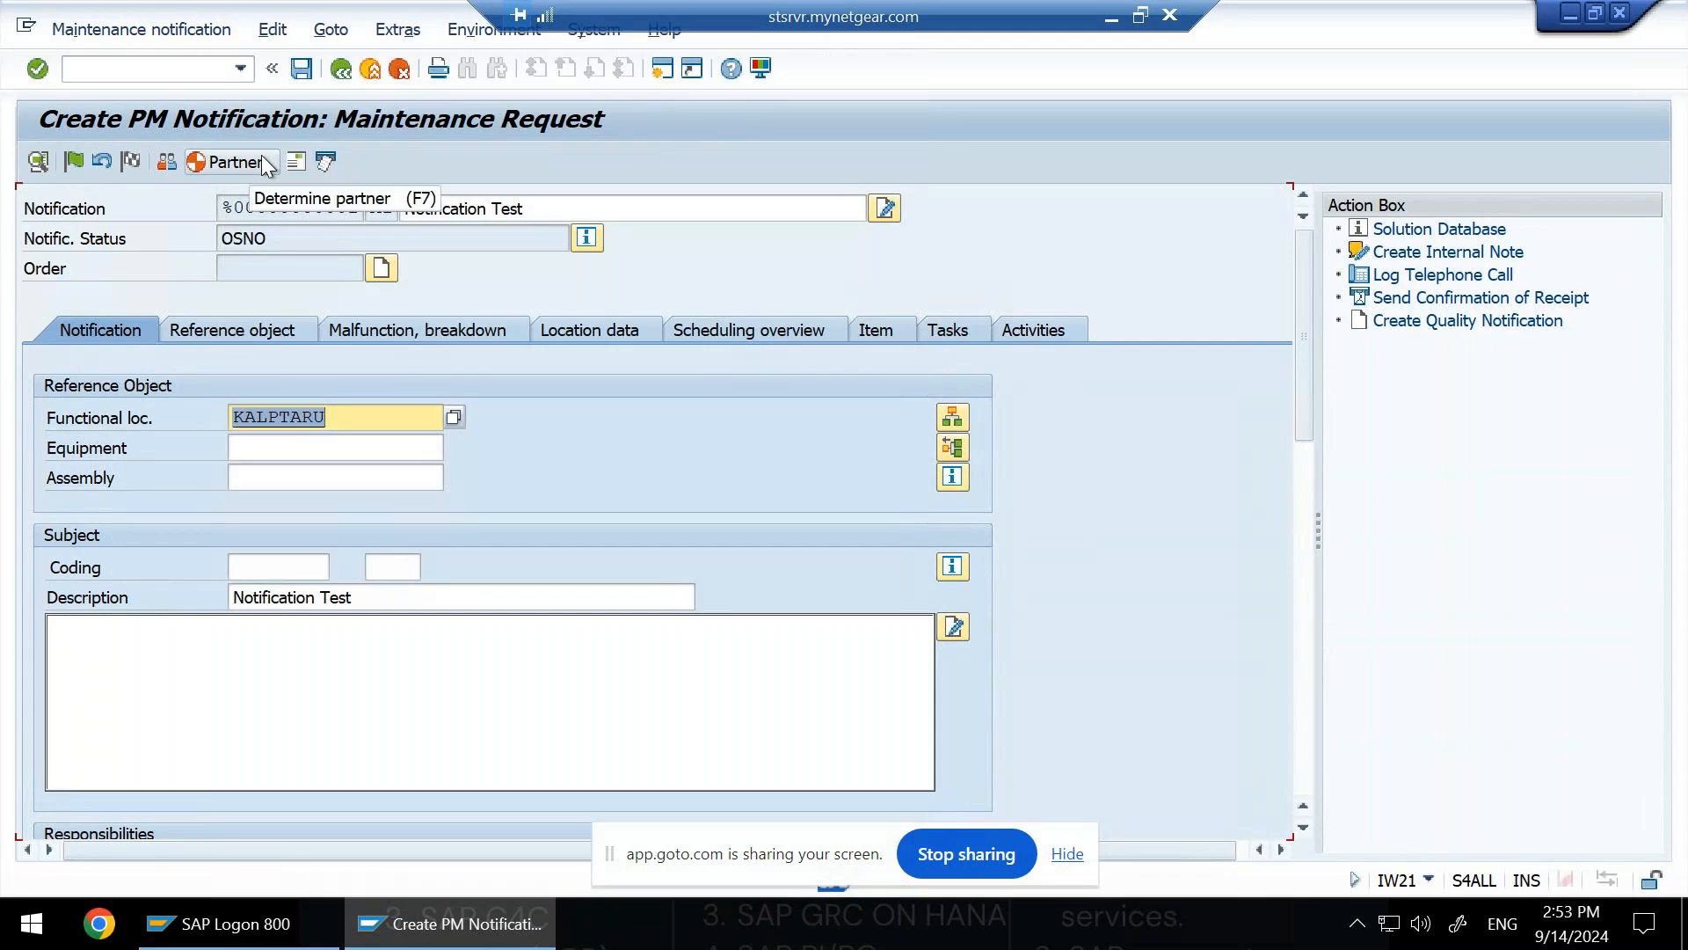
click(958, 422)
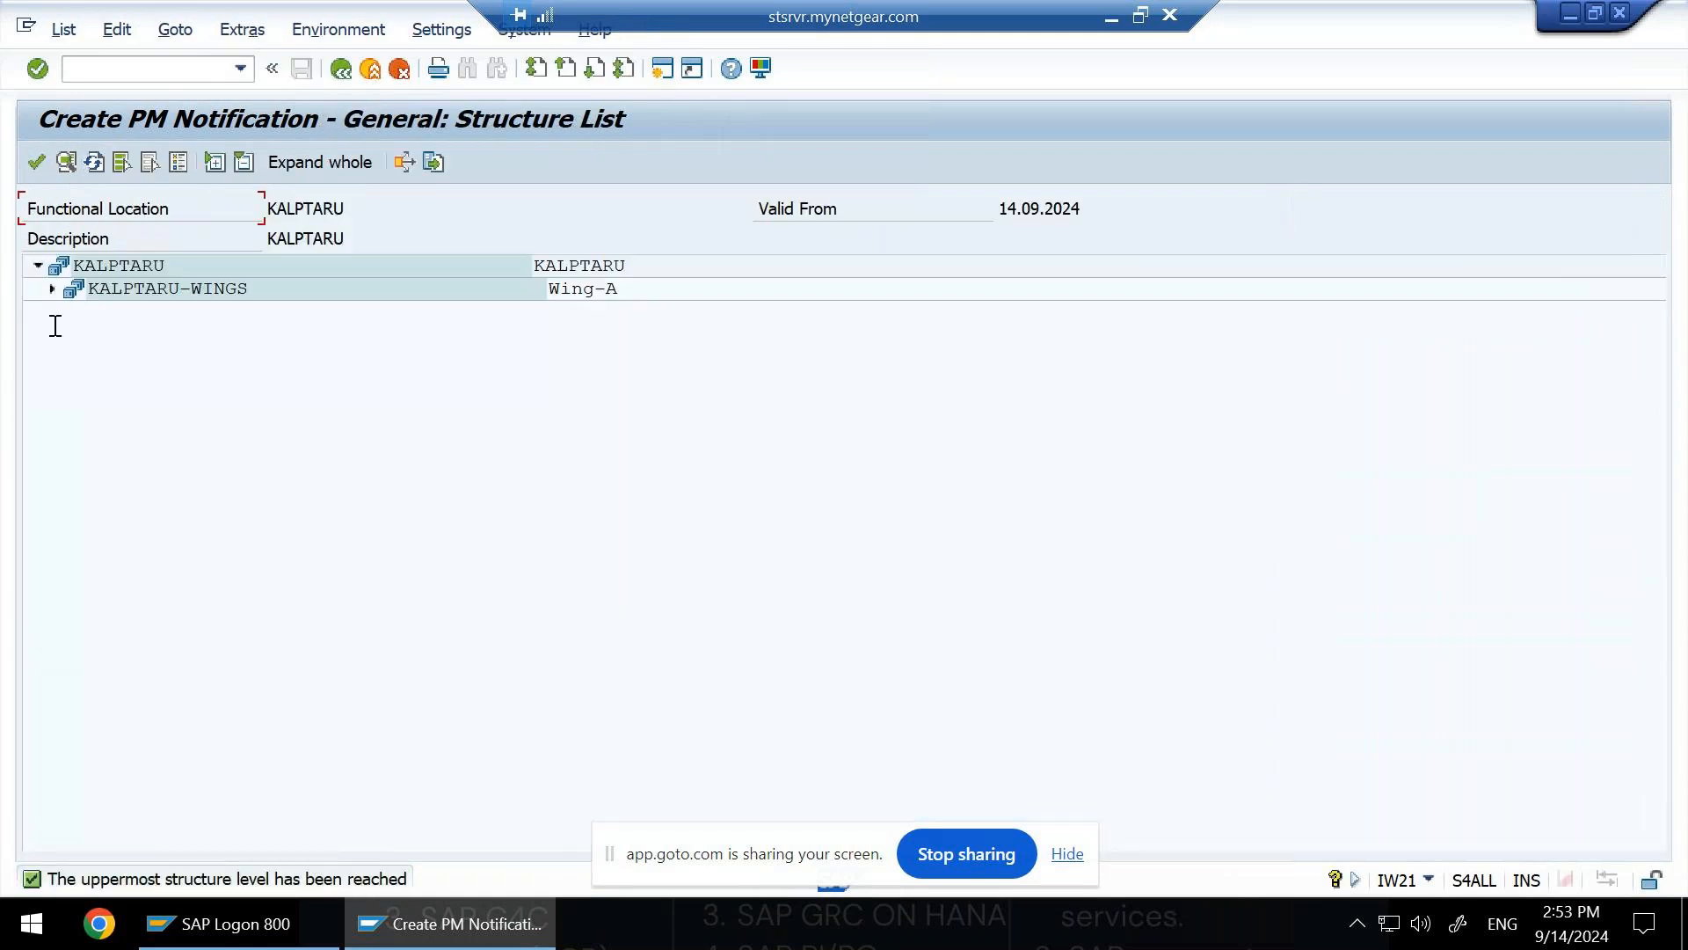
click(52, 289)
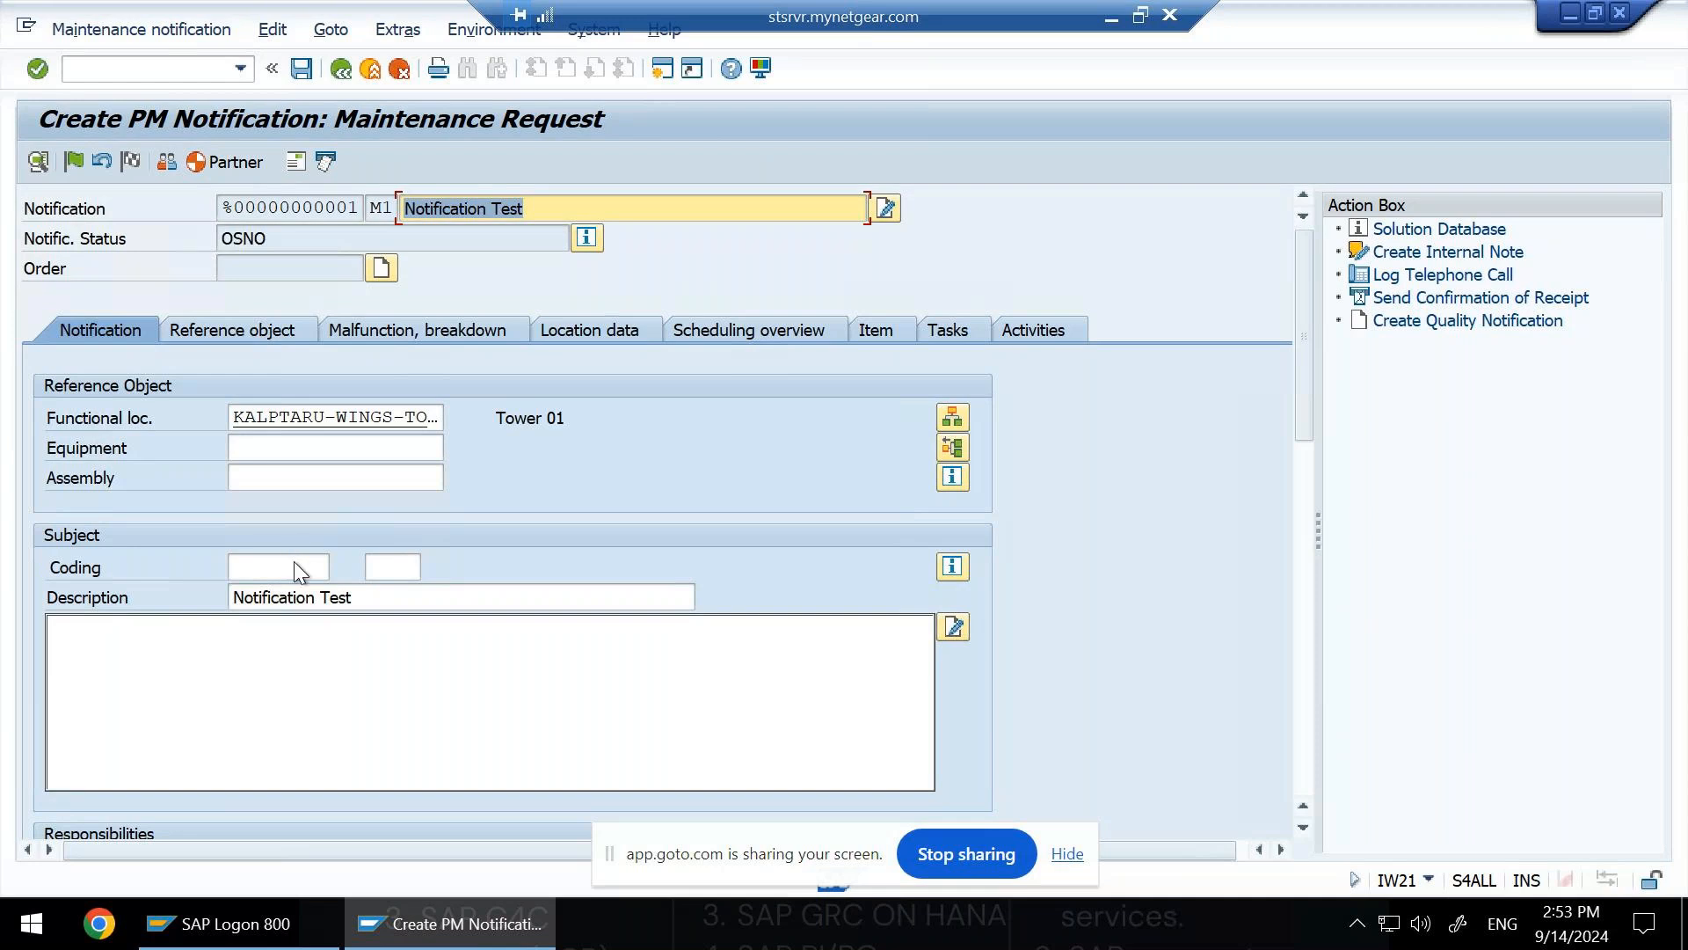
Set the subject coding to OTH (Other) from code group YB-PMGNL and enter "Testi" as the long text.
click(320, 567)
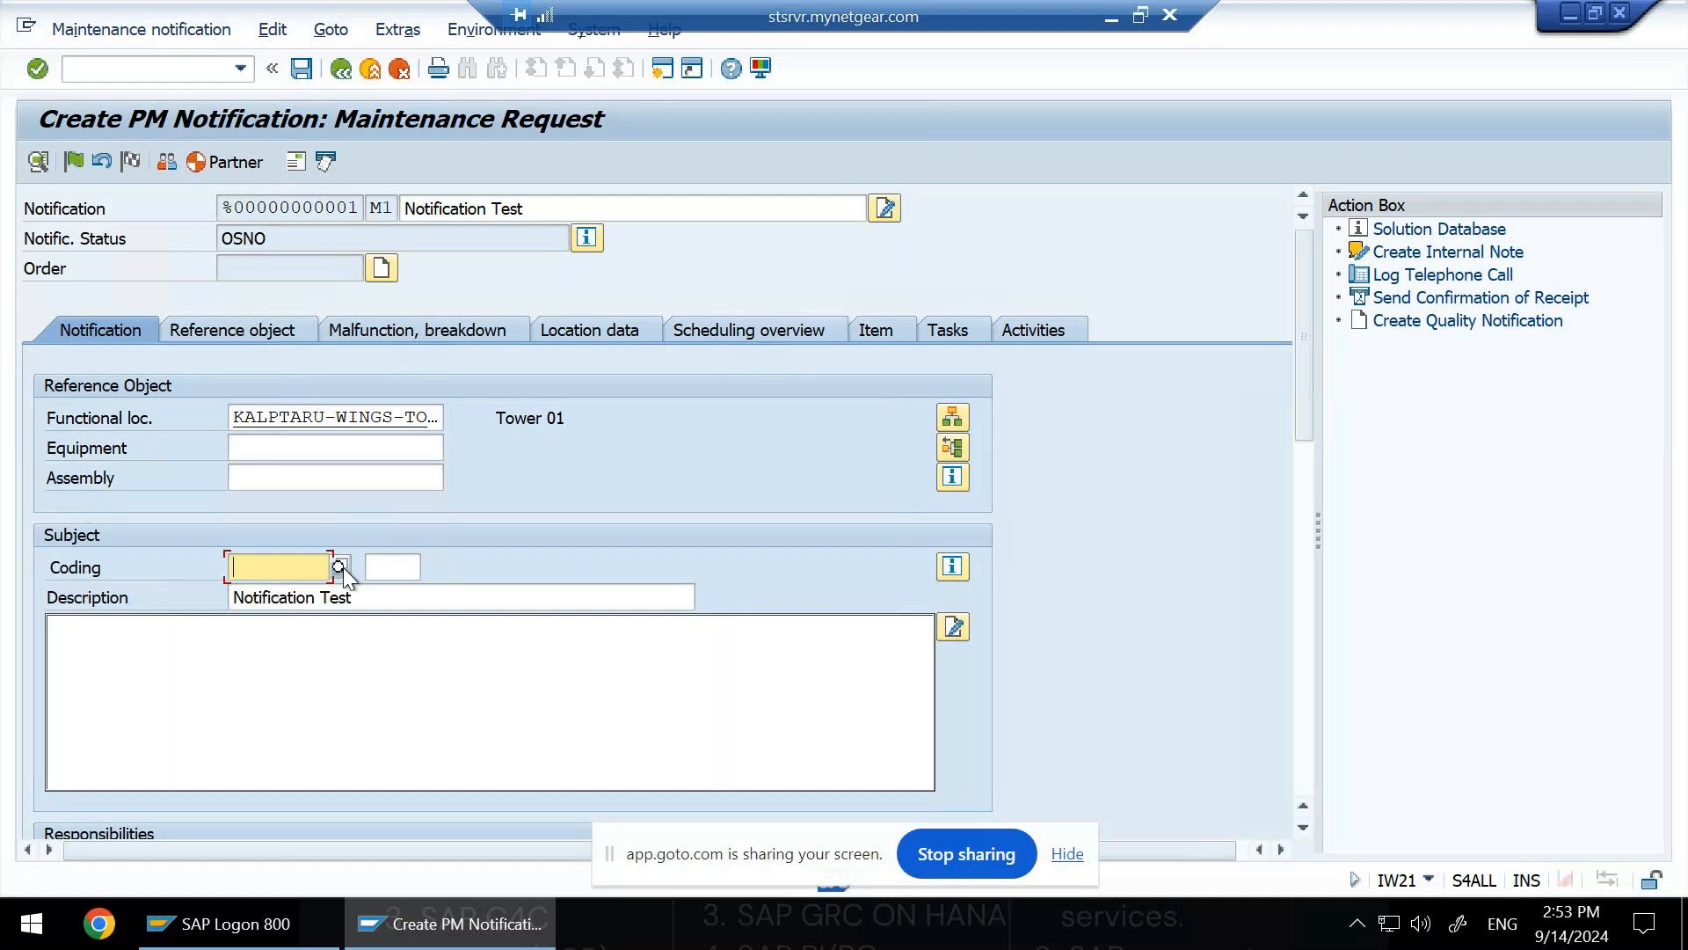
click(338, 567)
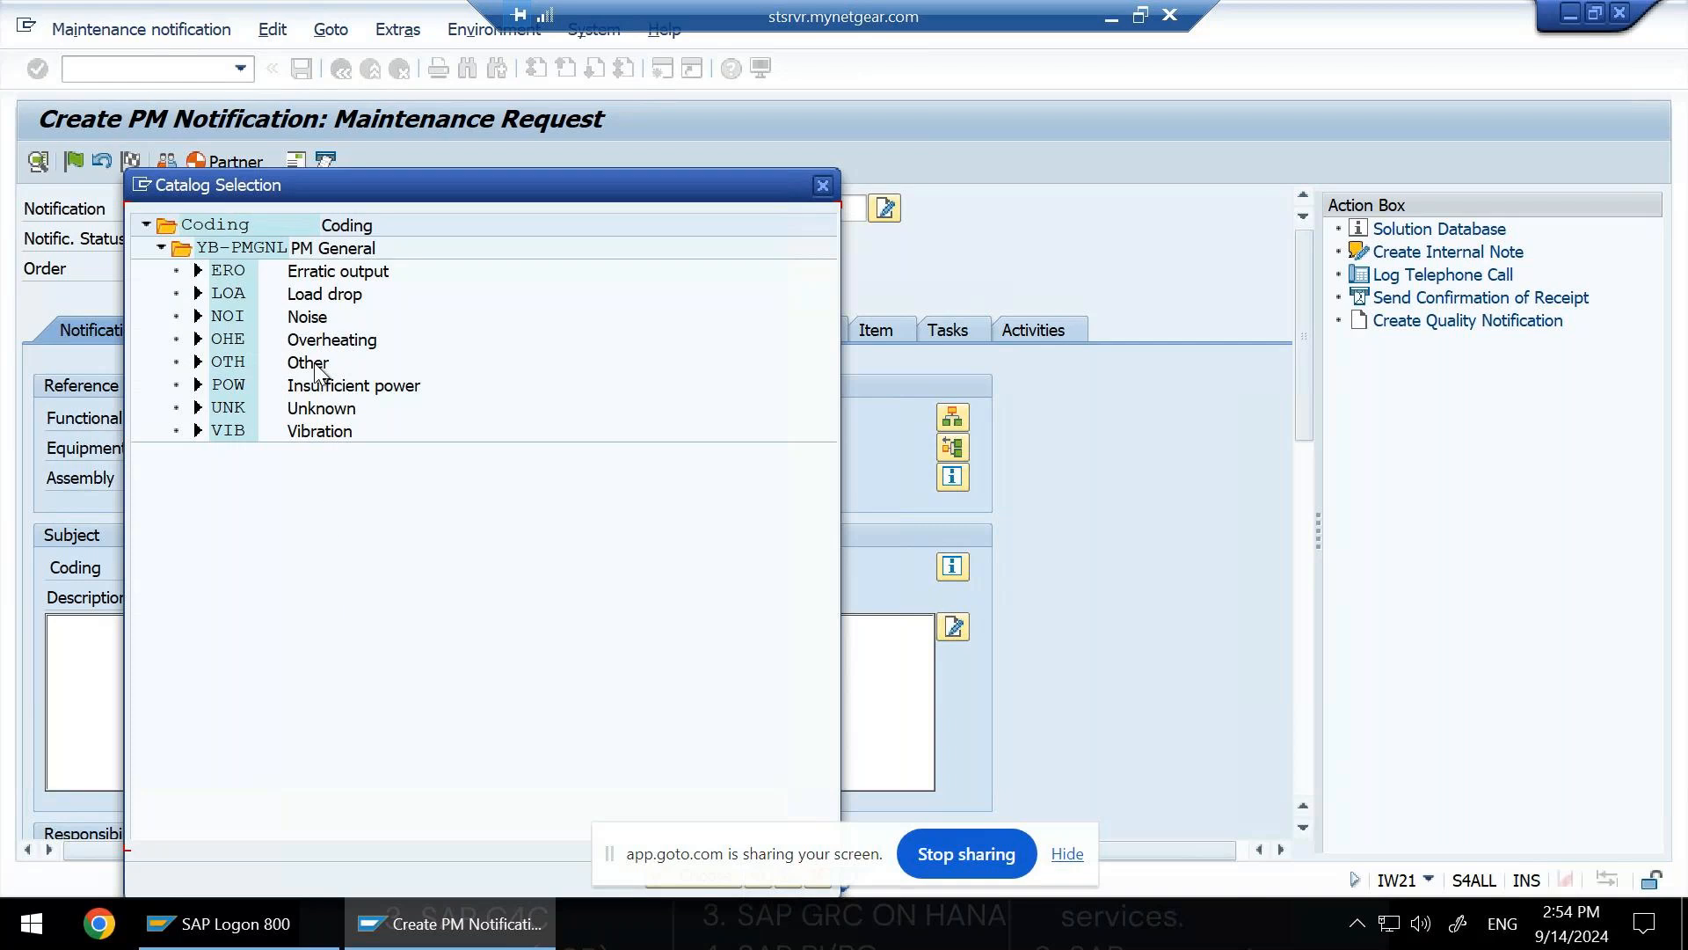
double_click(242, 363)
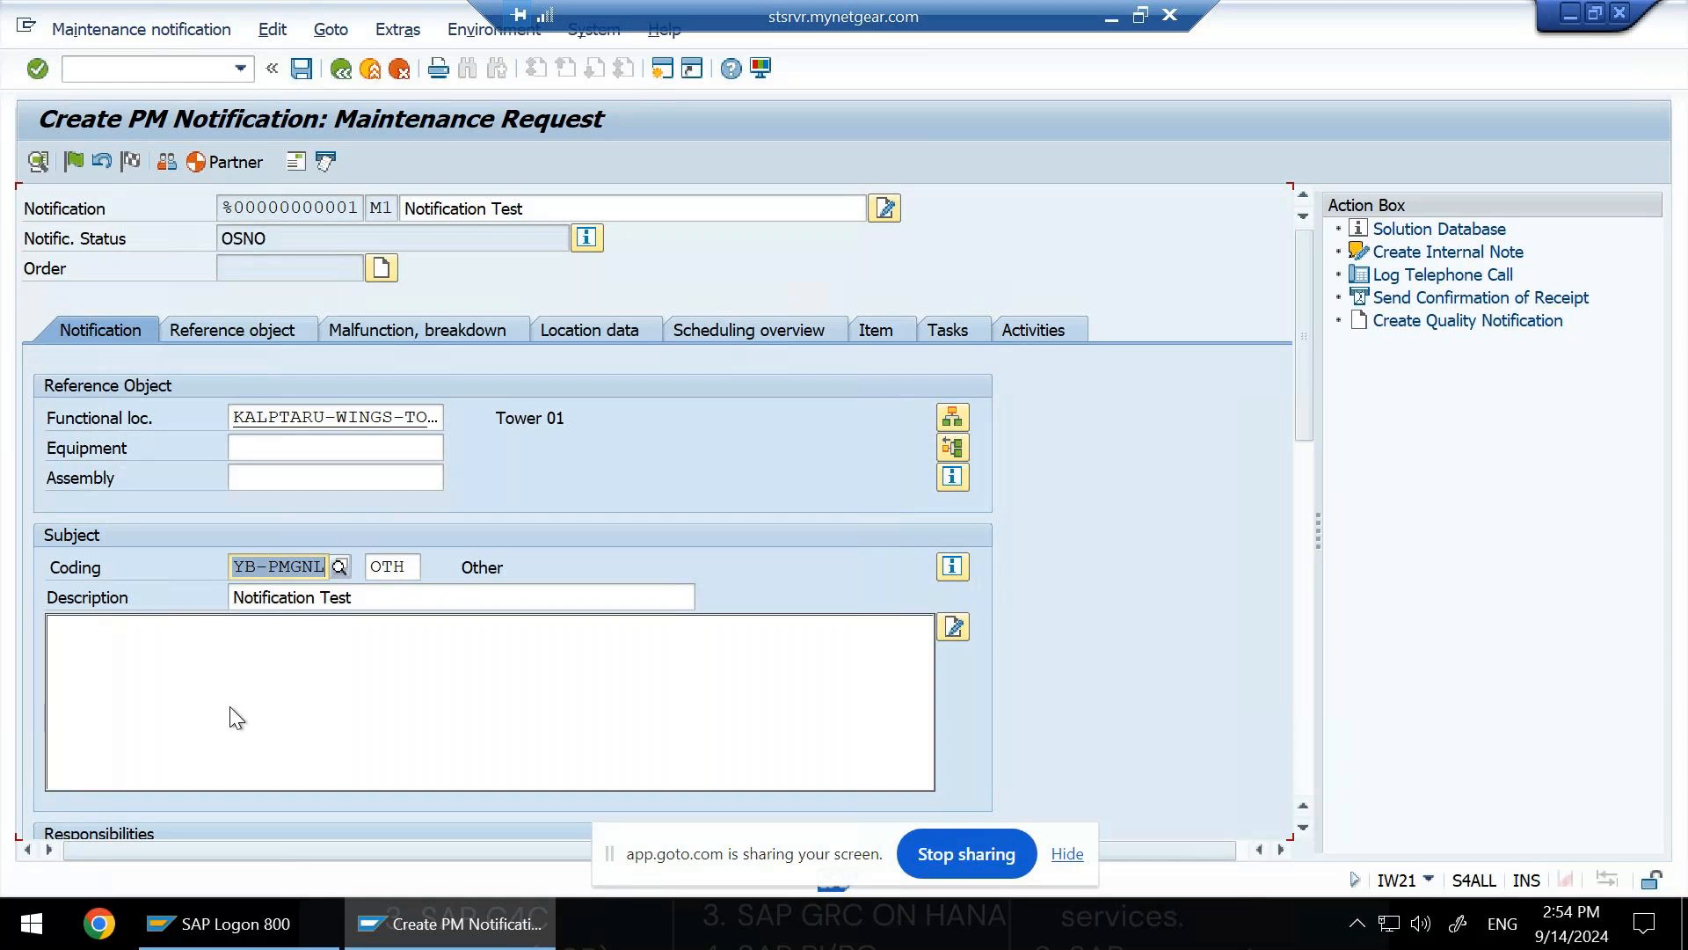
click(236, 708)
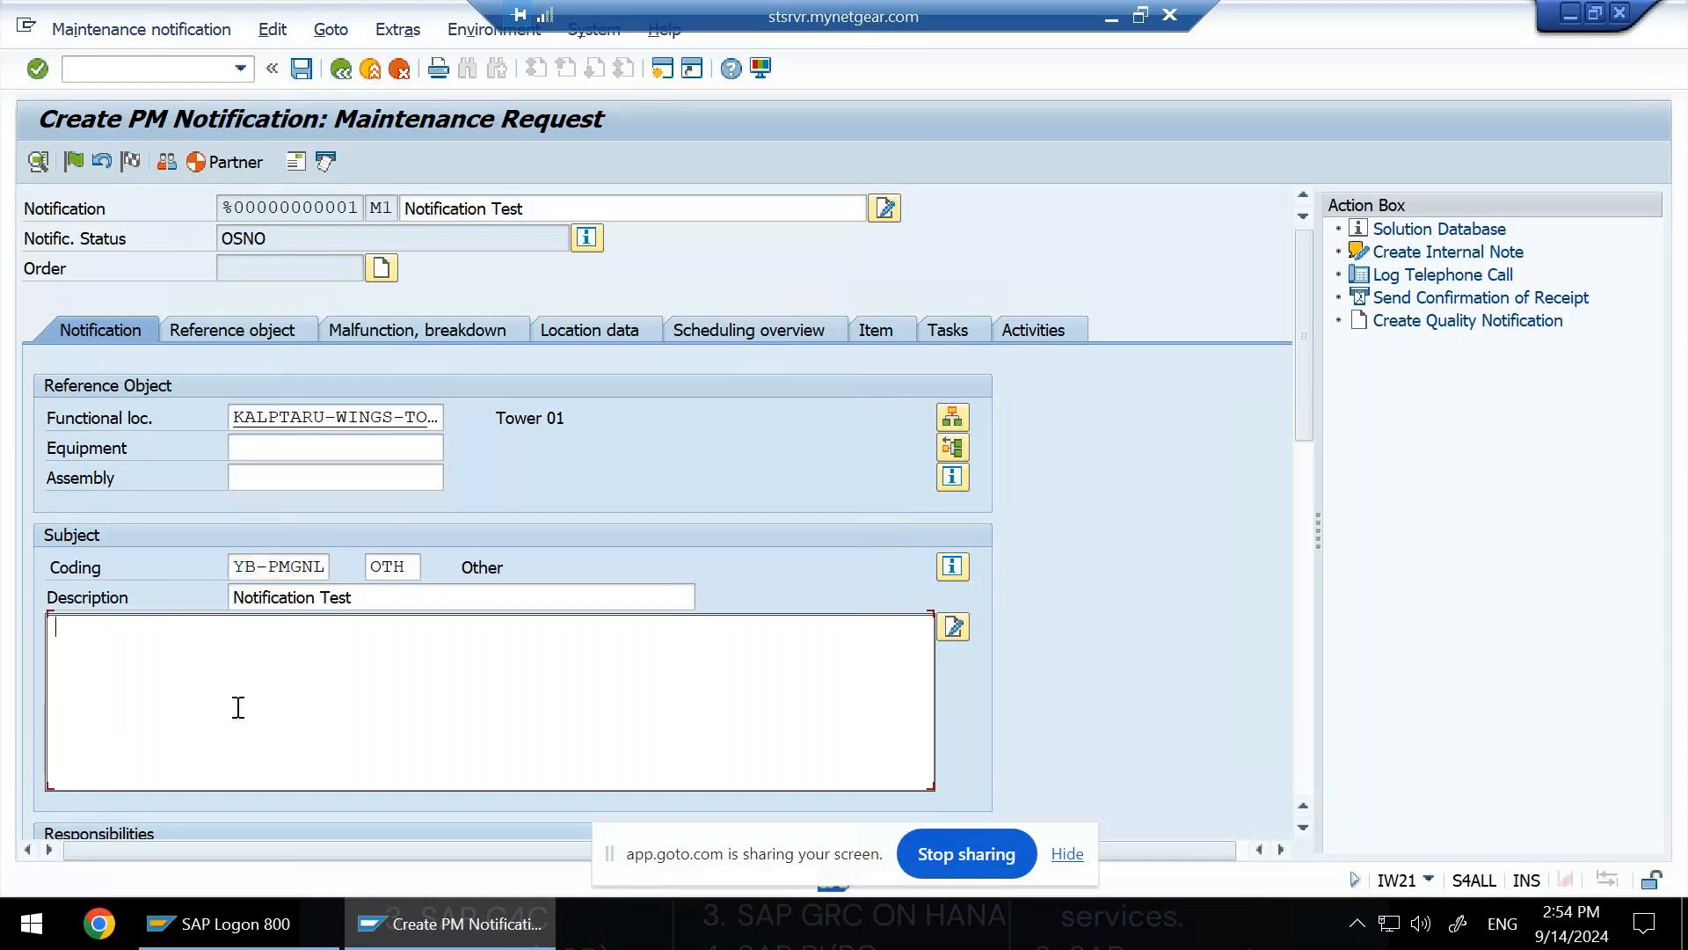
text(Testi)
Review the responsibilities, start/end dates and item sections of the maintenance request.
scroll(1296, 607, down, 1)
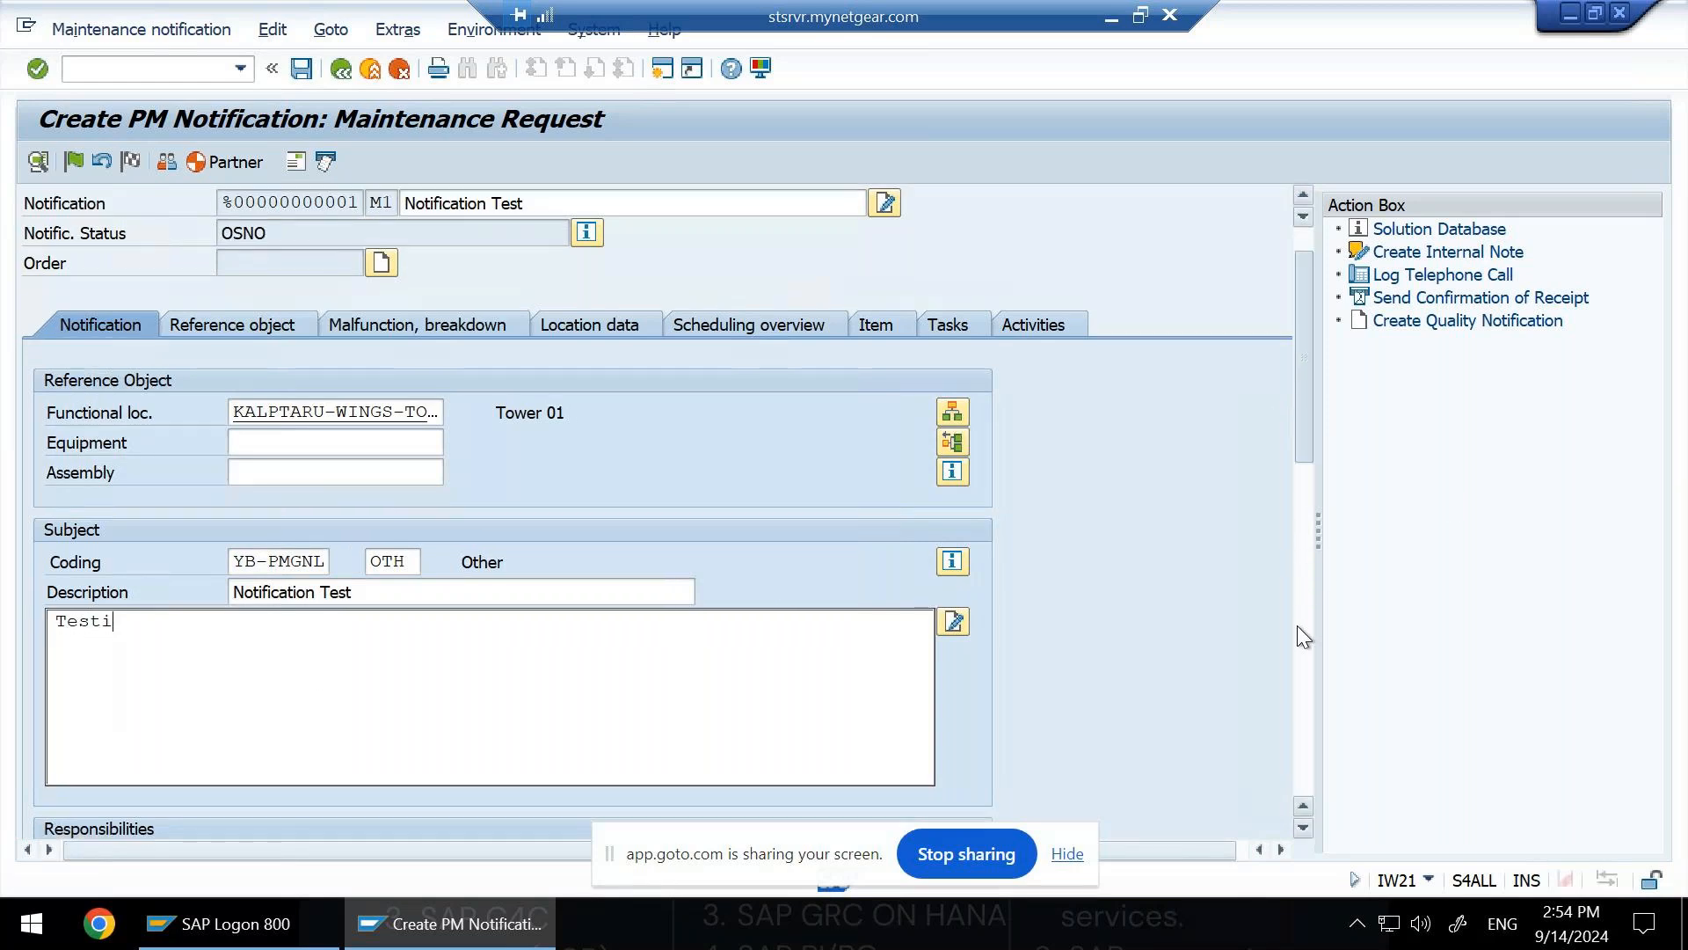
scroll(1296, 631, down, 10)
scroll(150, 436, down, 5)
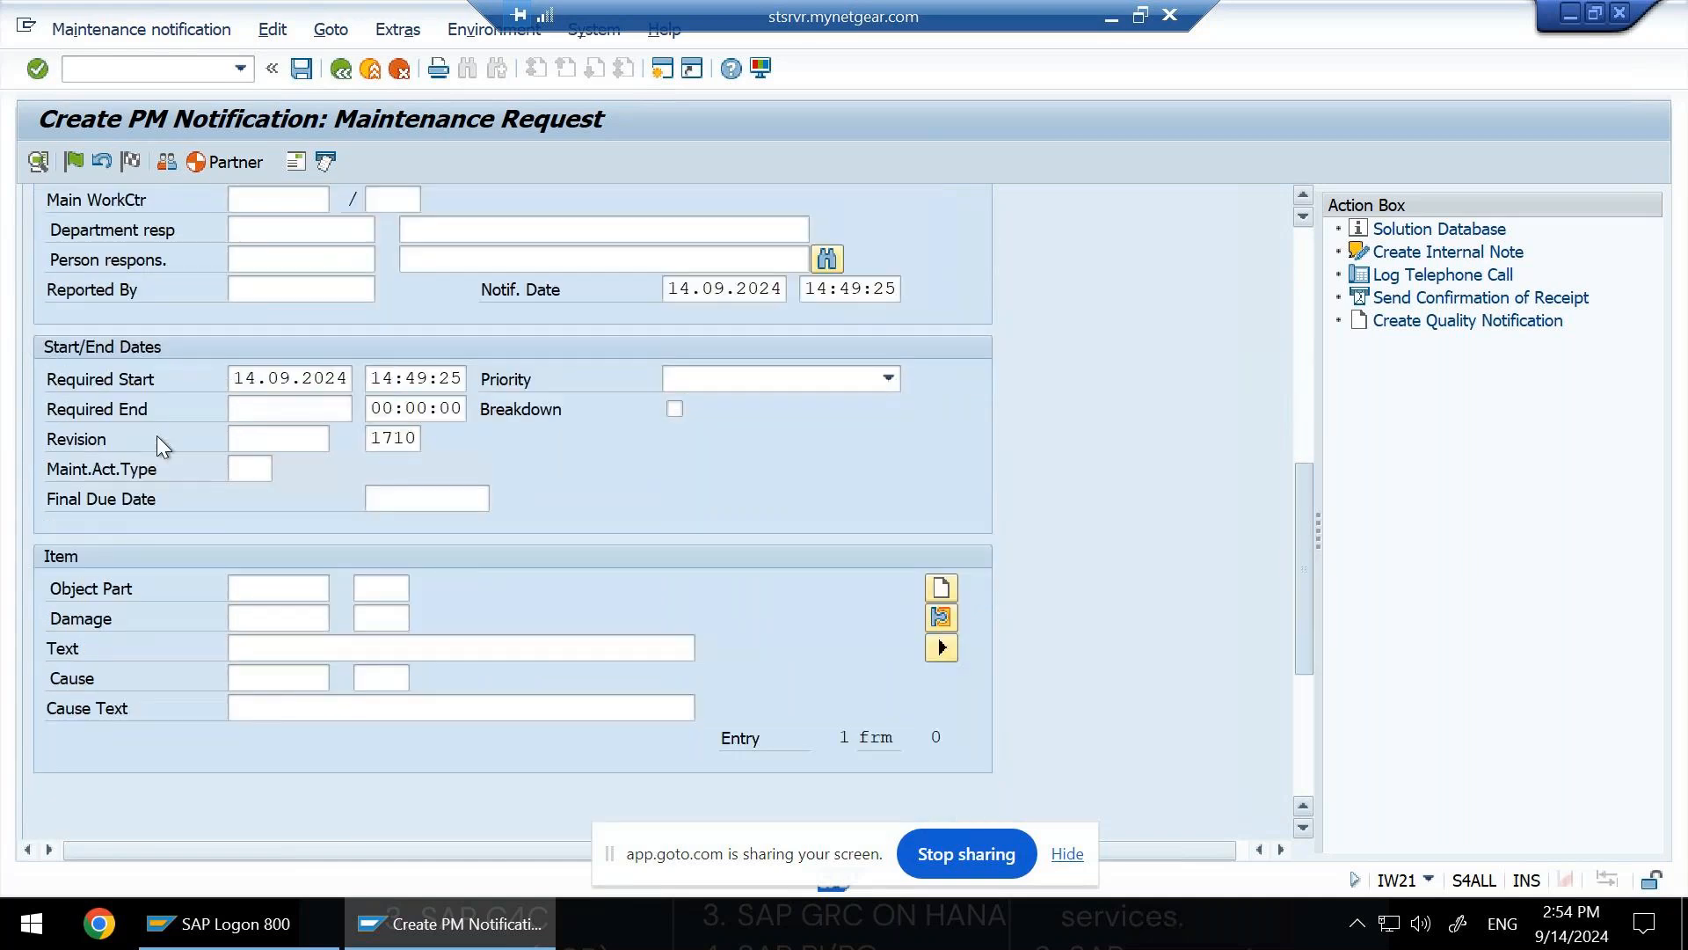
scroll(157, 436, down, 1)
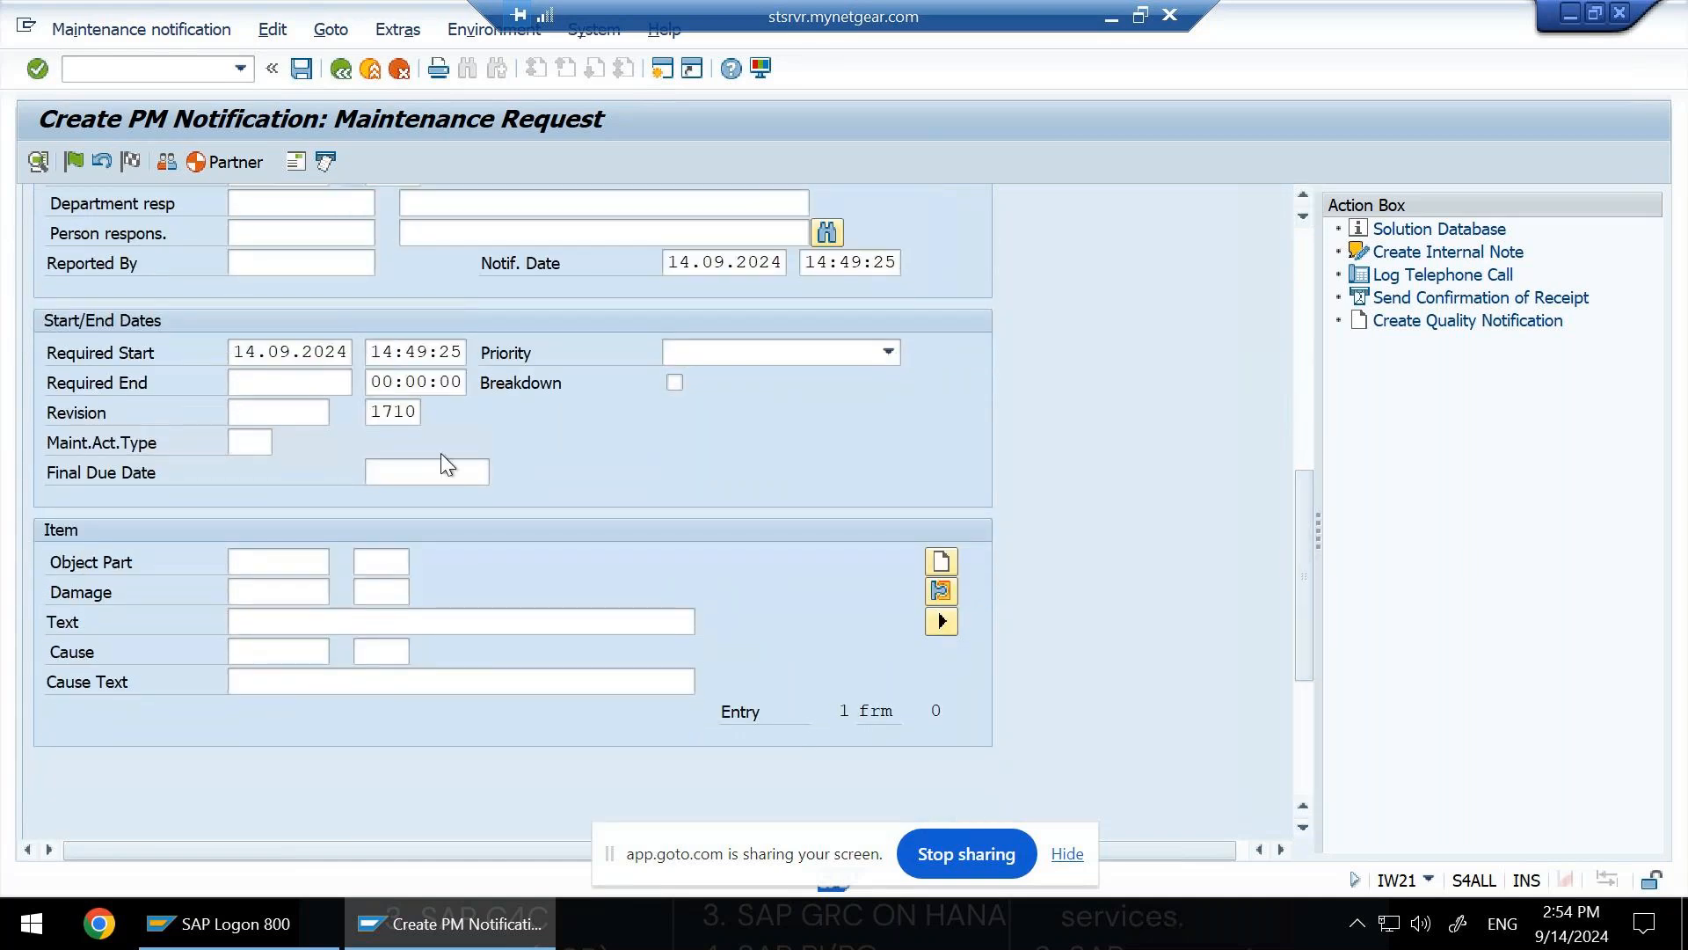
scroll(440, 454, up, 1)
scroll(441, 453, up, 1)
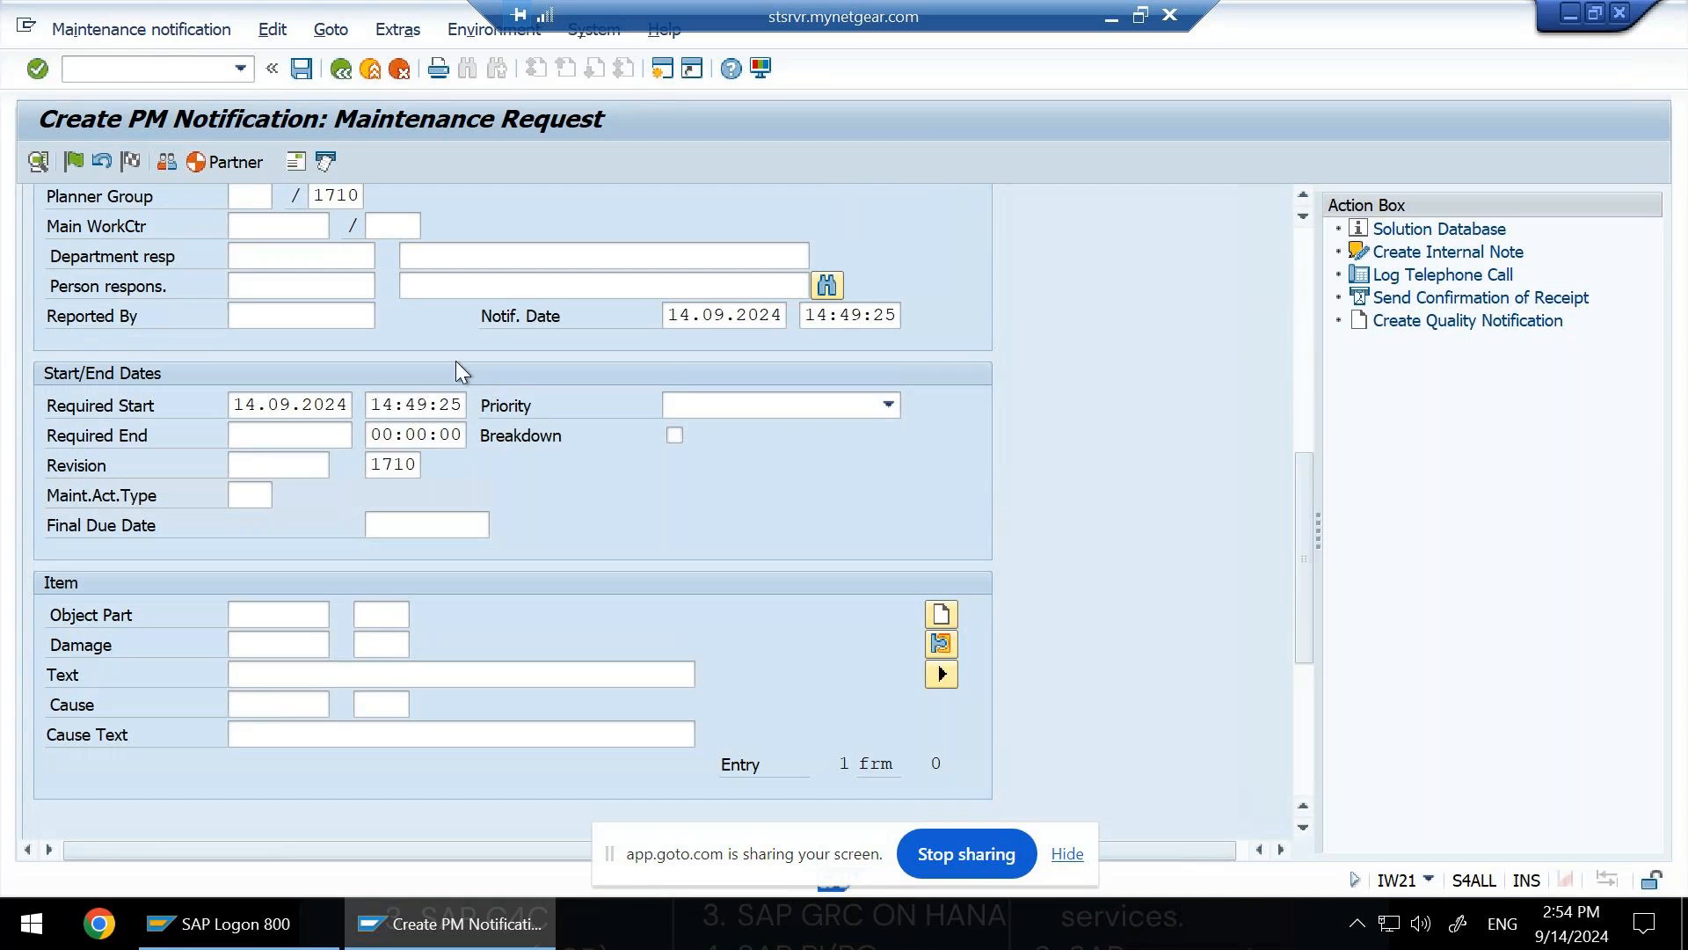
scroll(454, 351, up, 2)
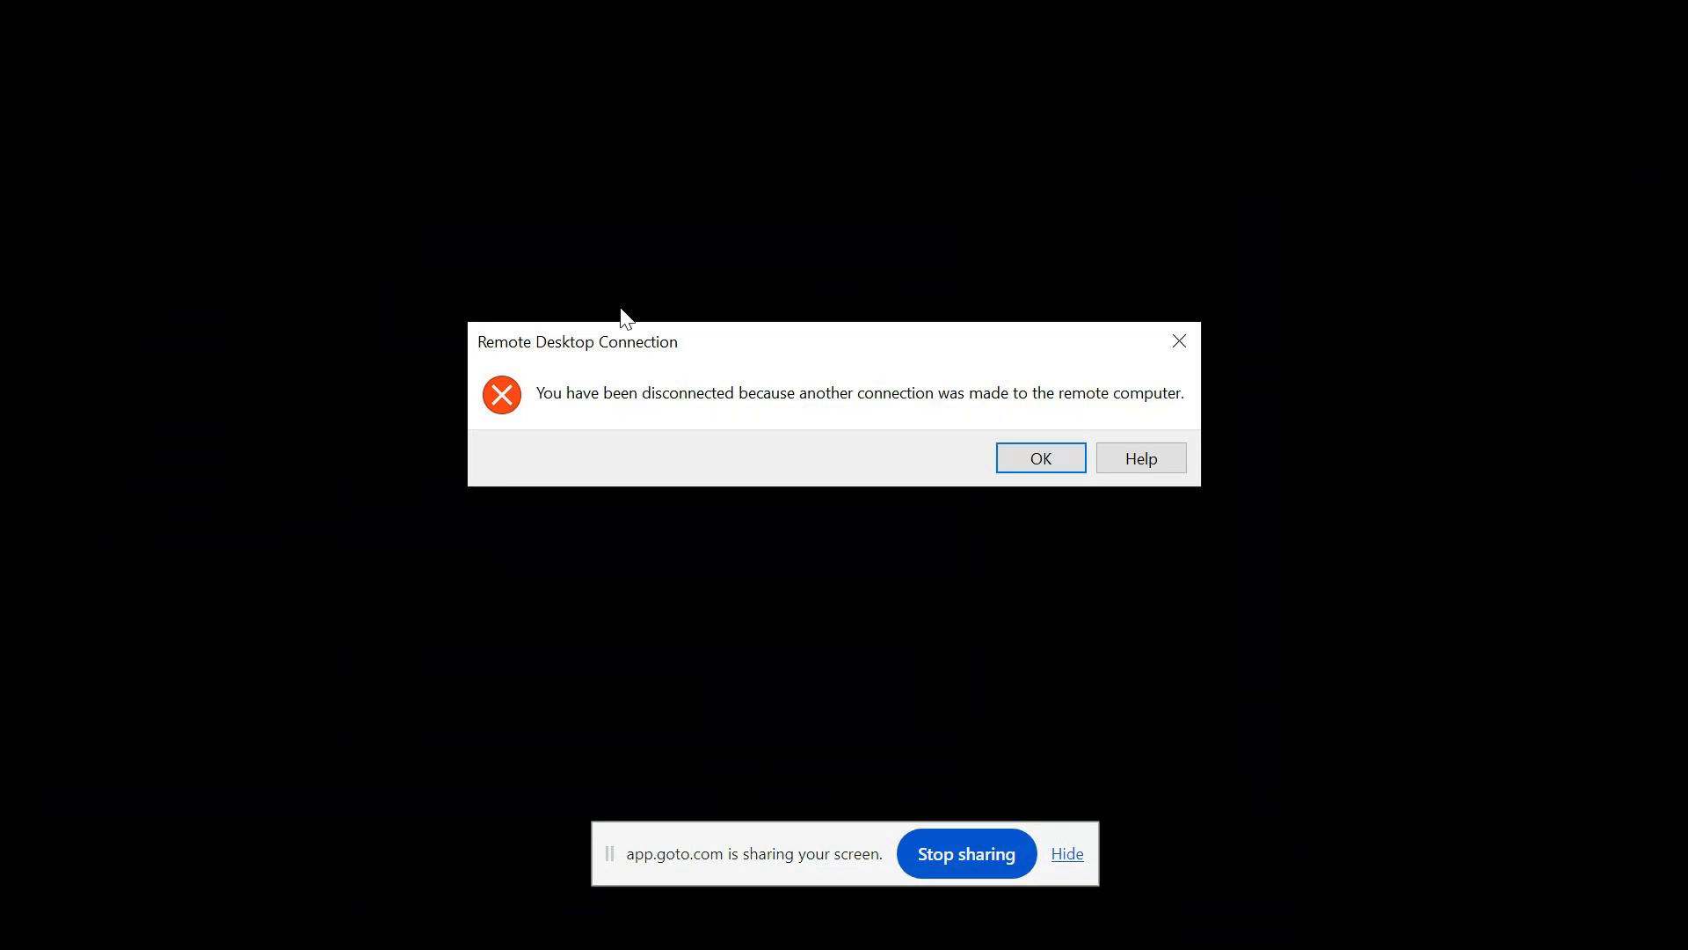
Dismiss the disconnection notice and reconnect to stsrvr.mynetgear.com:3390 in Remote Desktop Connection, accepting the unverified certificate.
click(1019, 461)
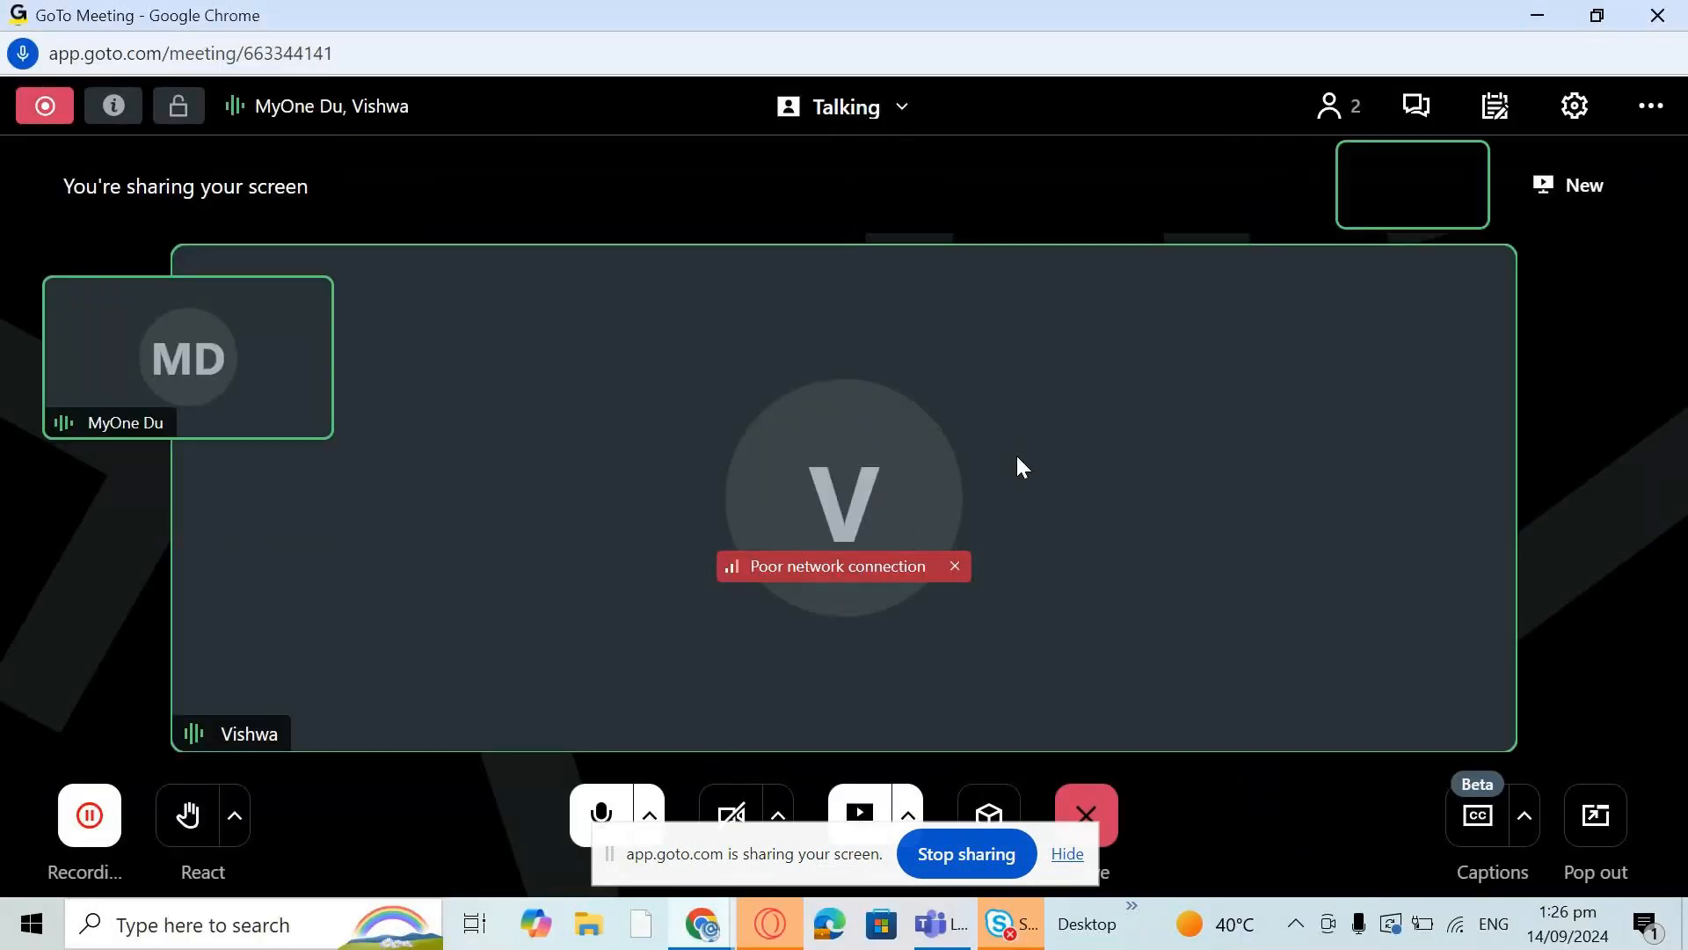
click(939, 444)
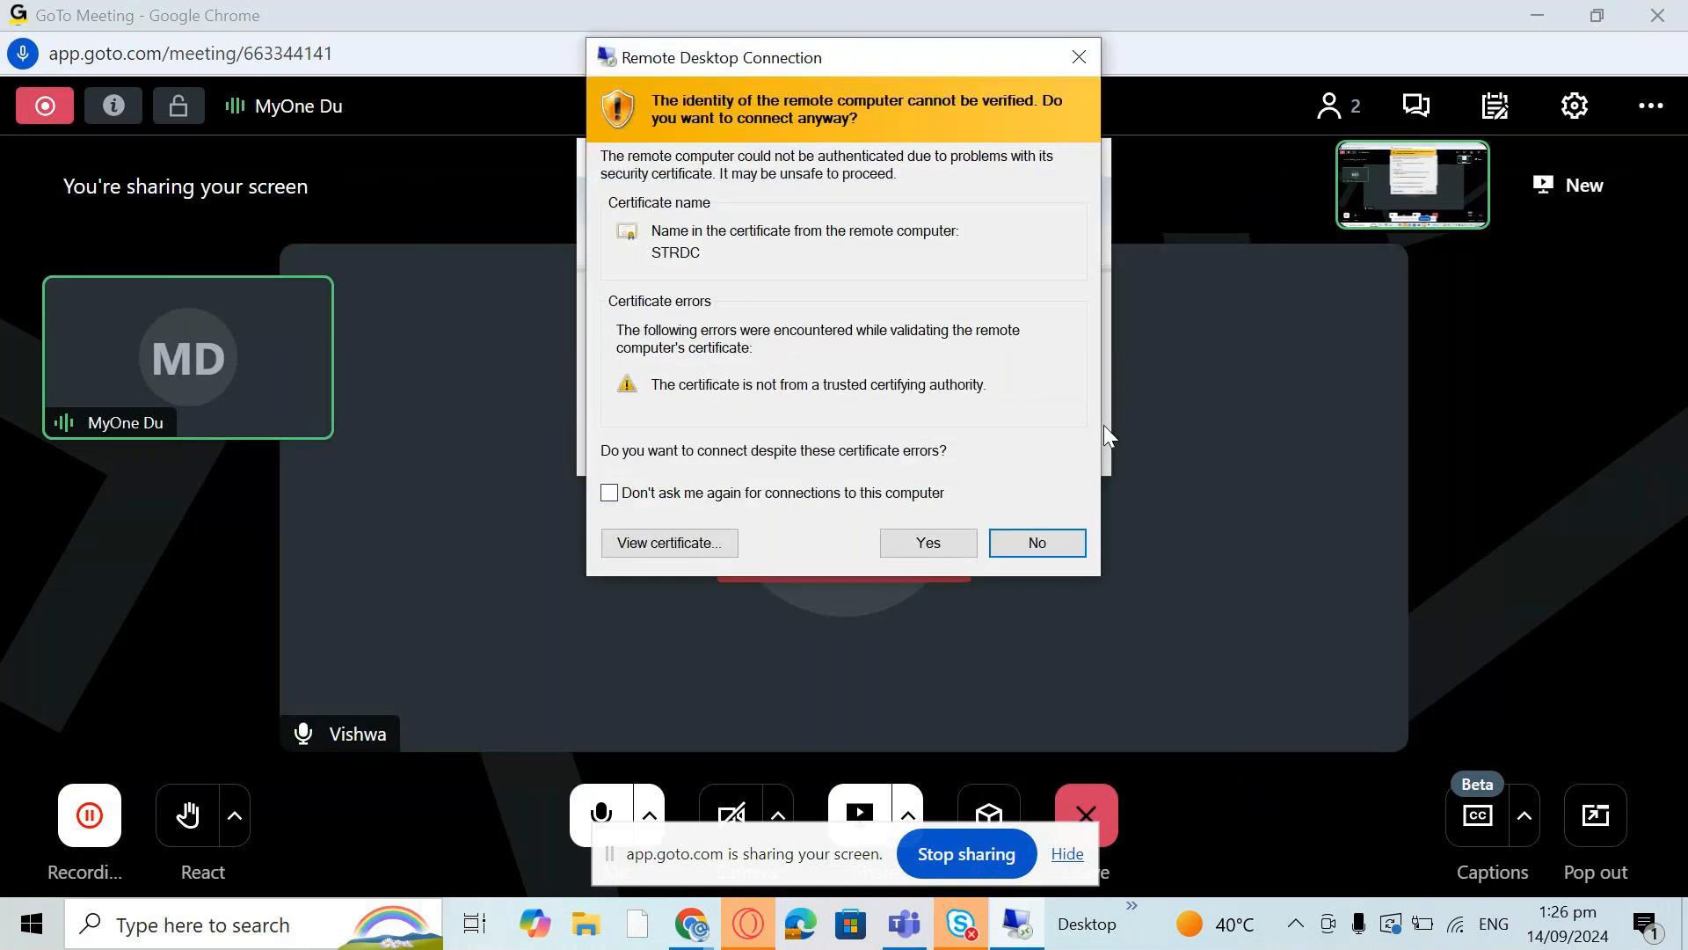
click(903, 547)
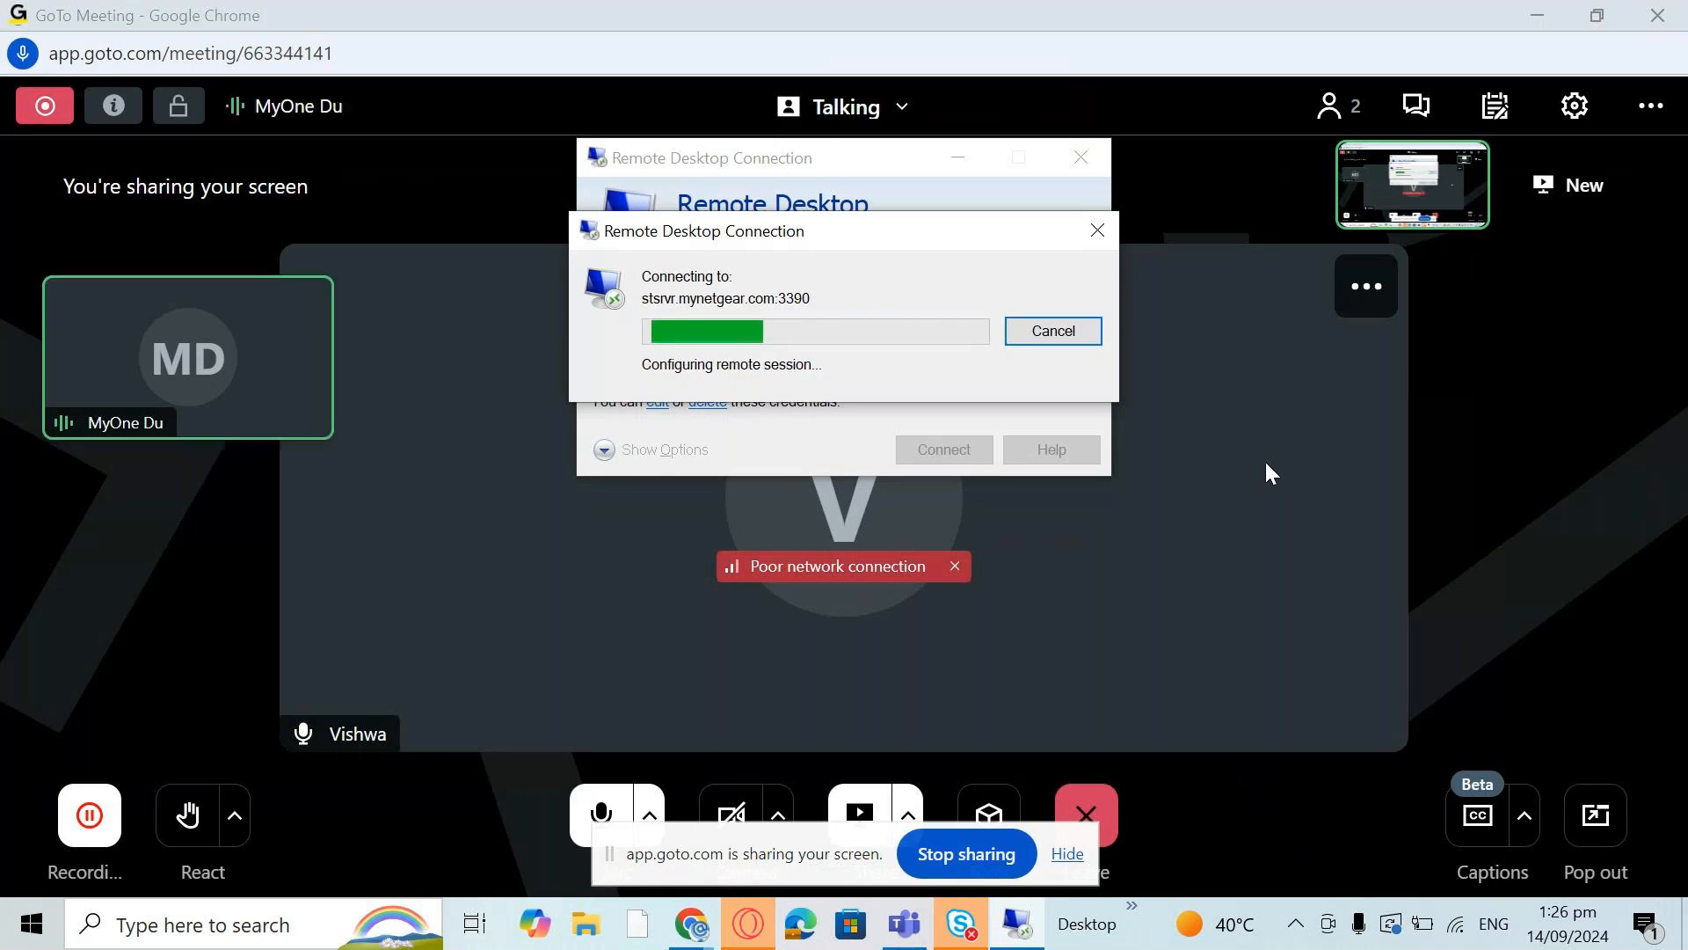
click(1067, 853)
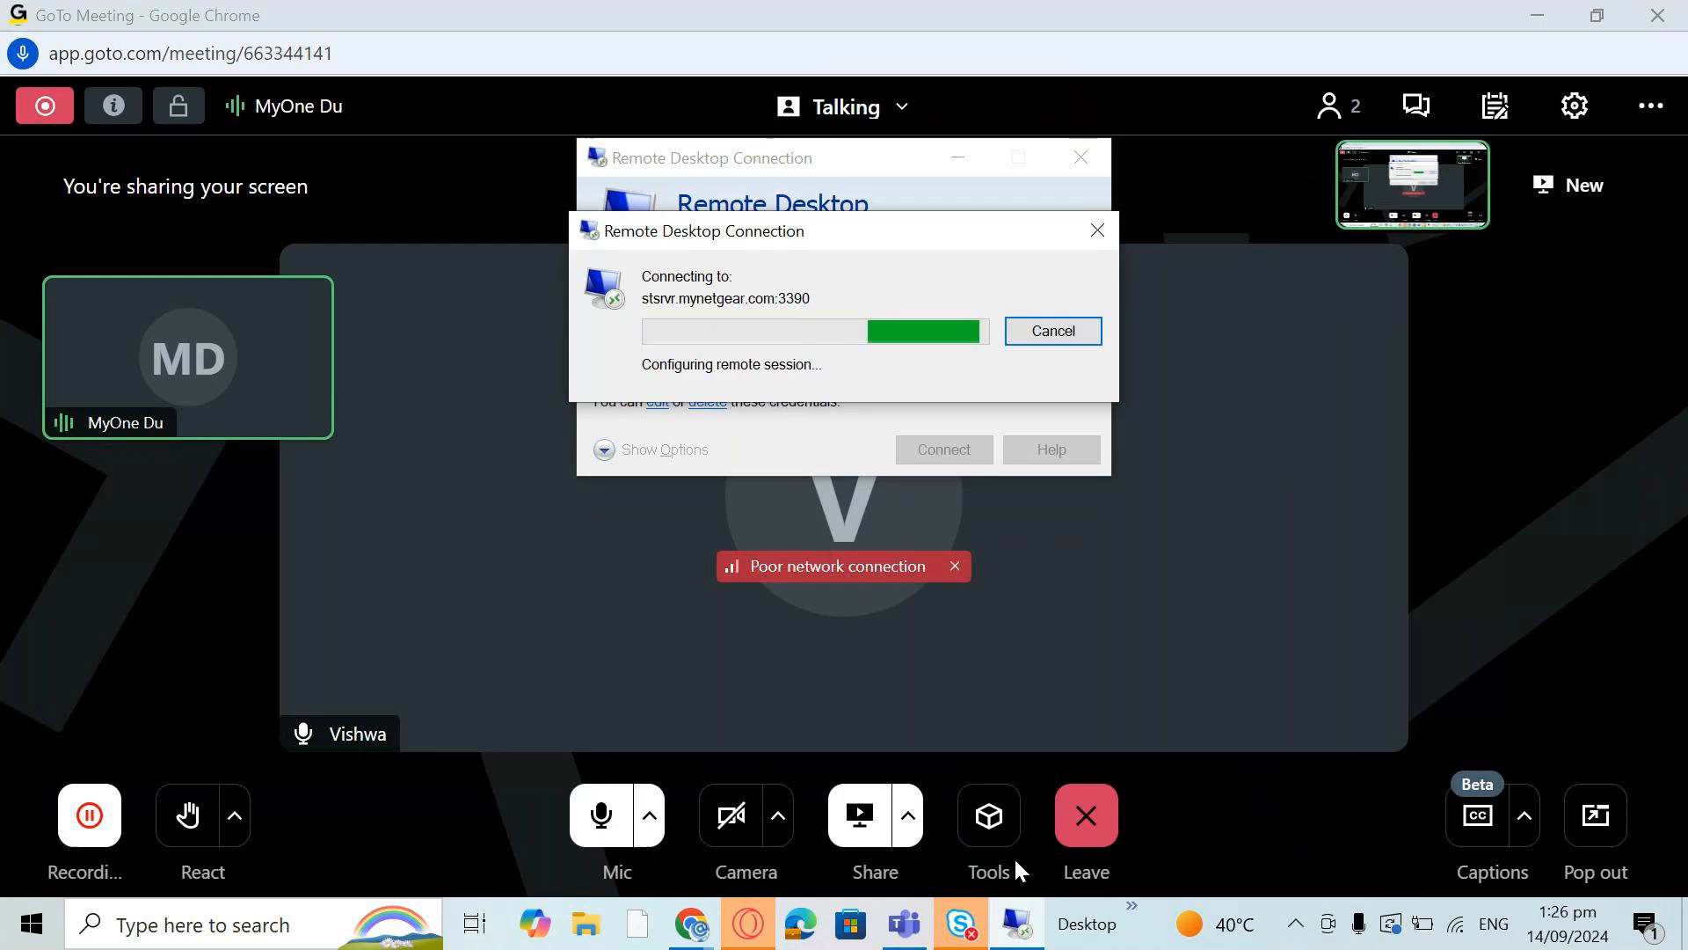
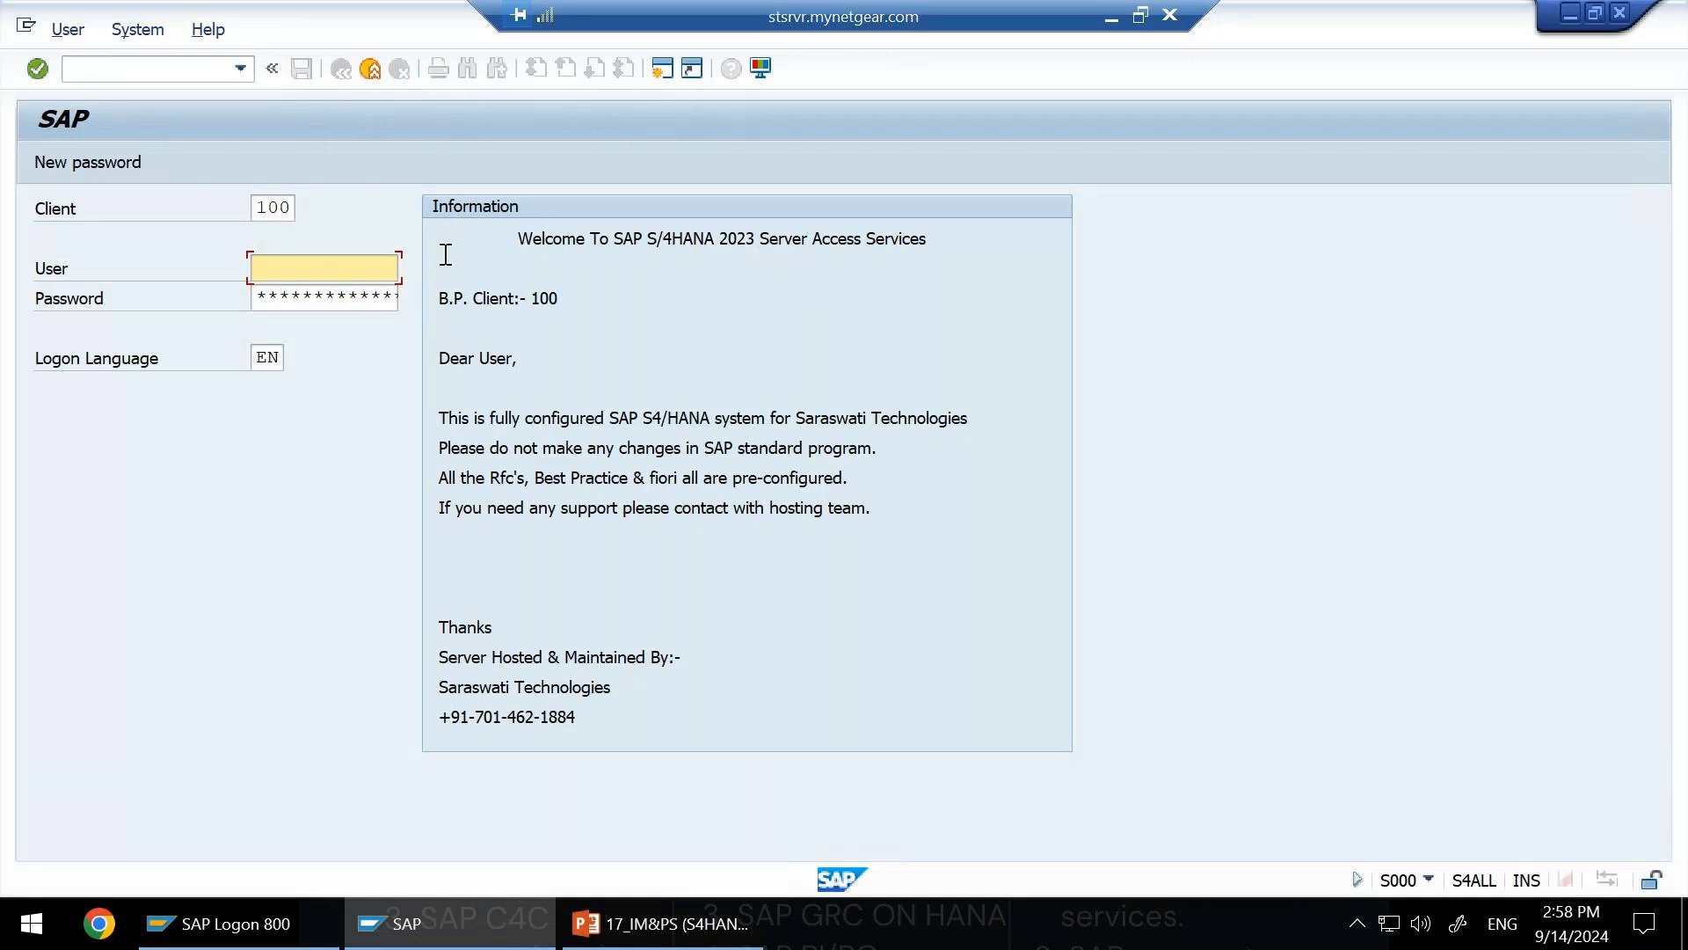
Log on to SAP client 100 with the remembered user papm1 and the account password.
click(317, 273)
key(BackSpace)
click(303, 289)
click(300, 277)
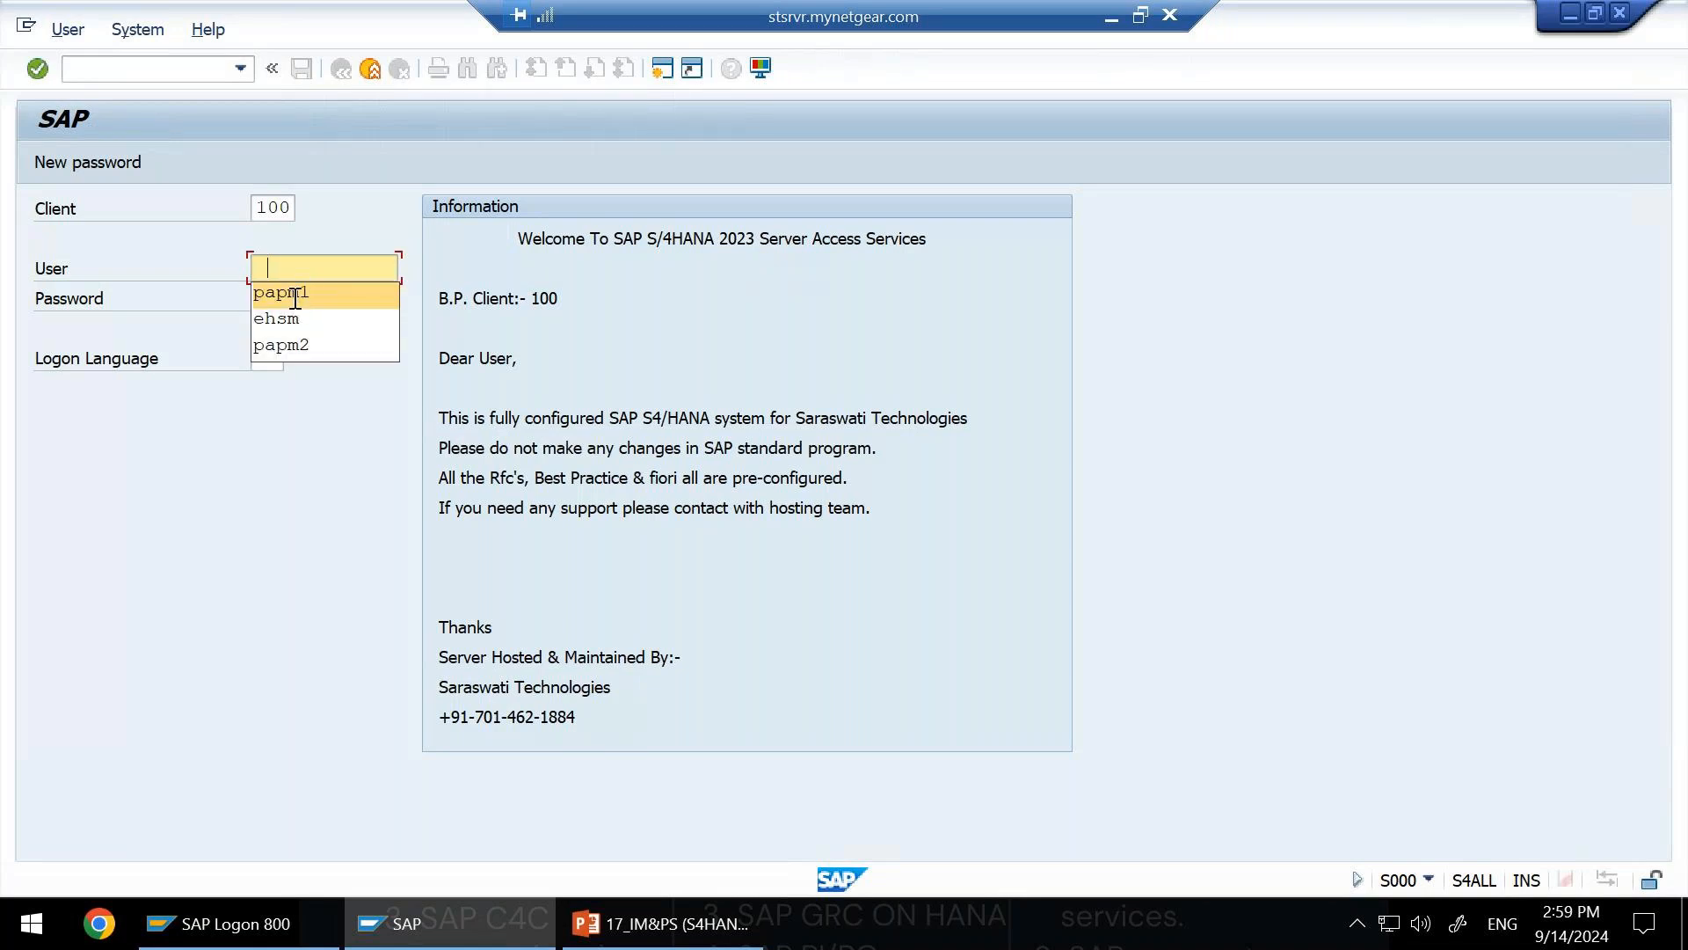
click(294, 292)
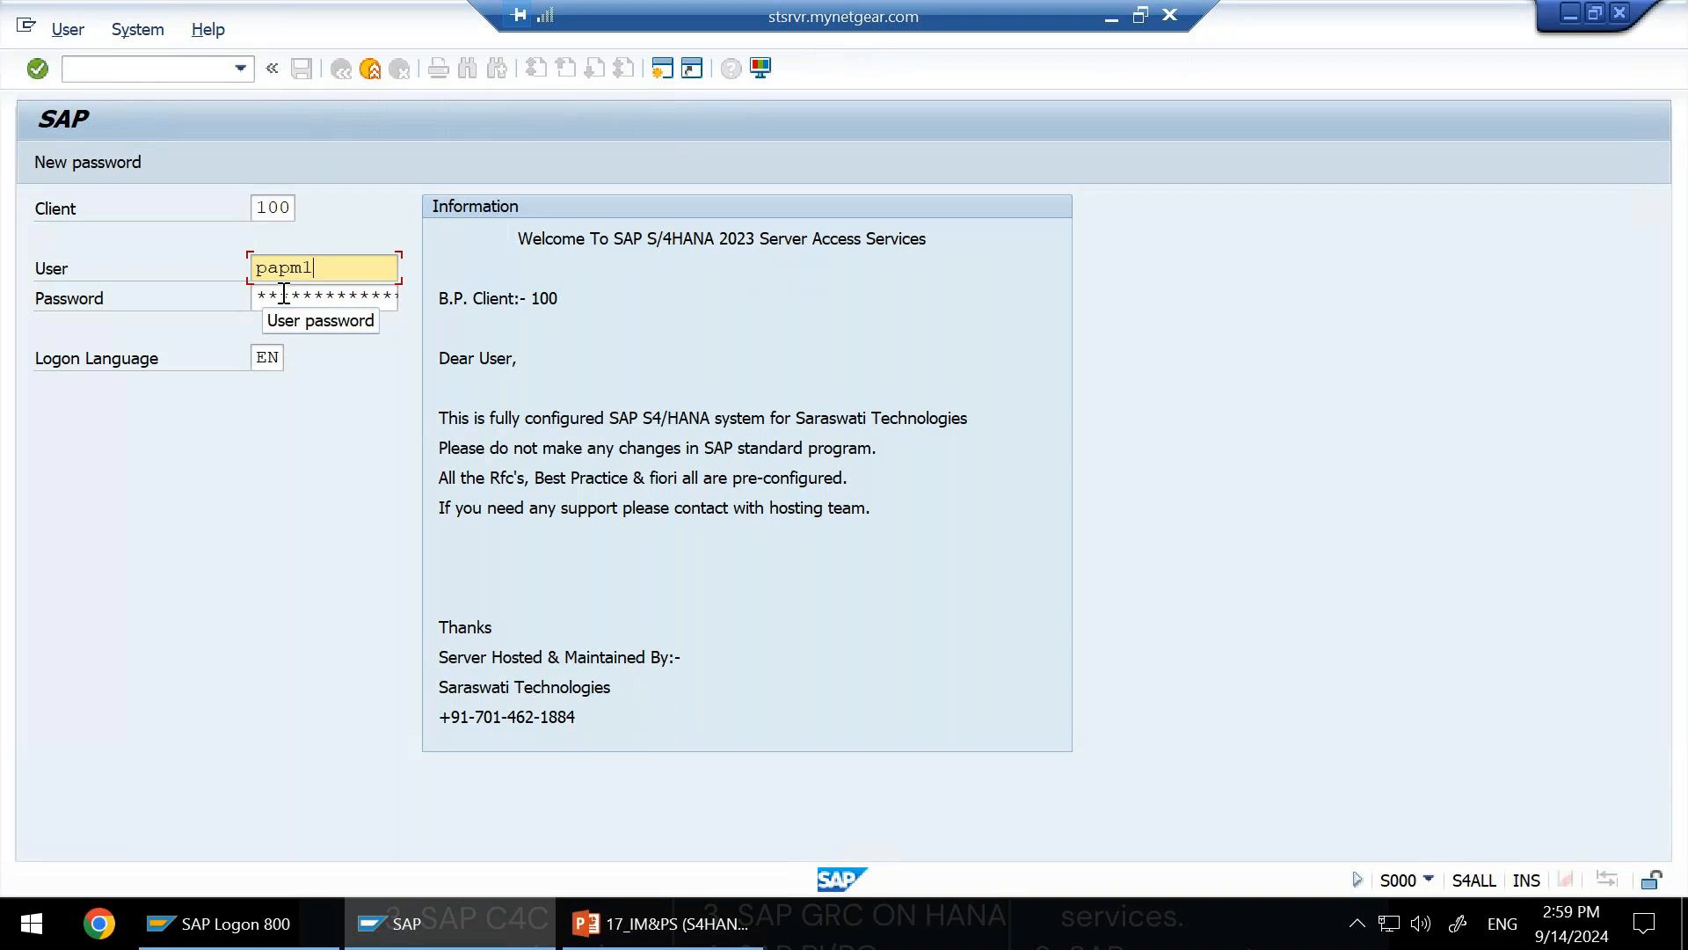
click(284, 295)
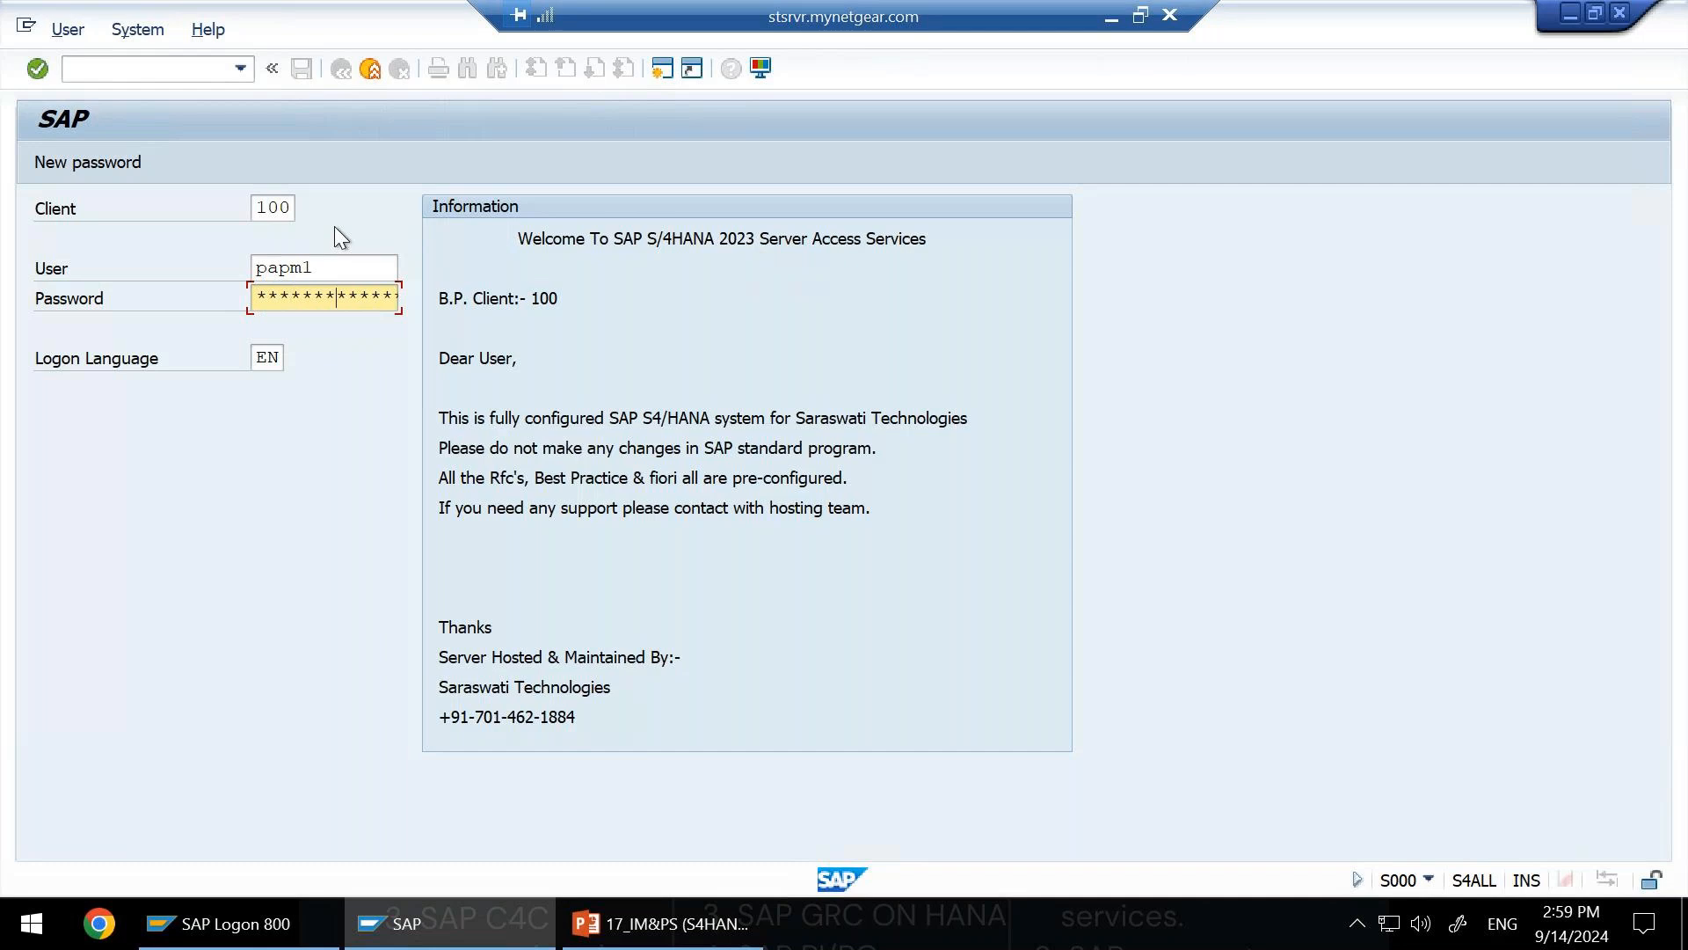
key(Return)
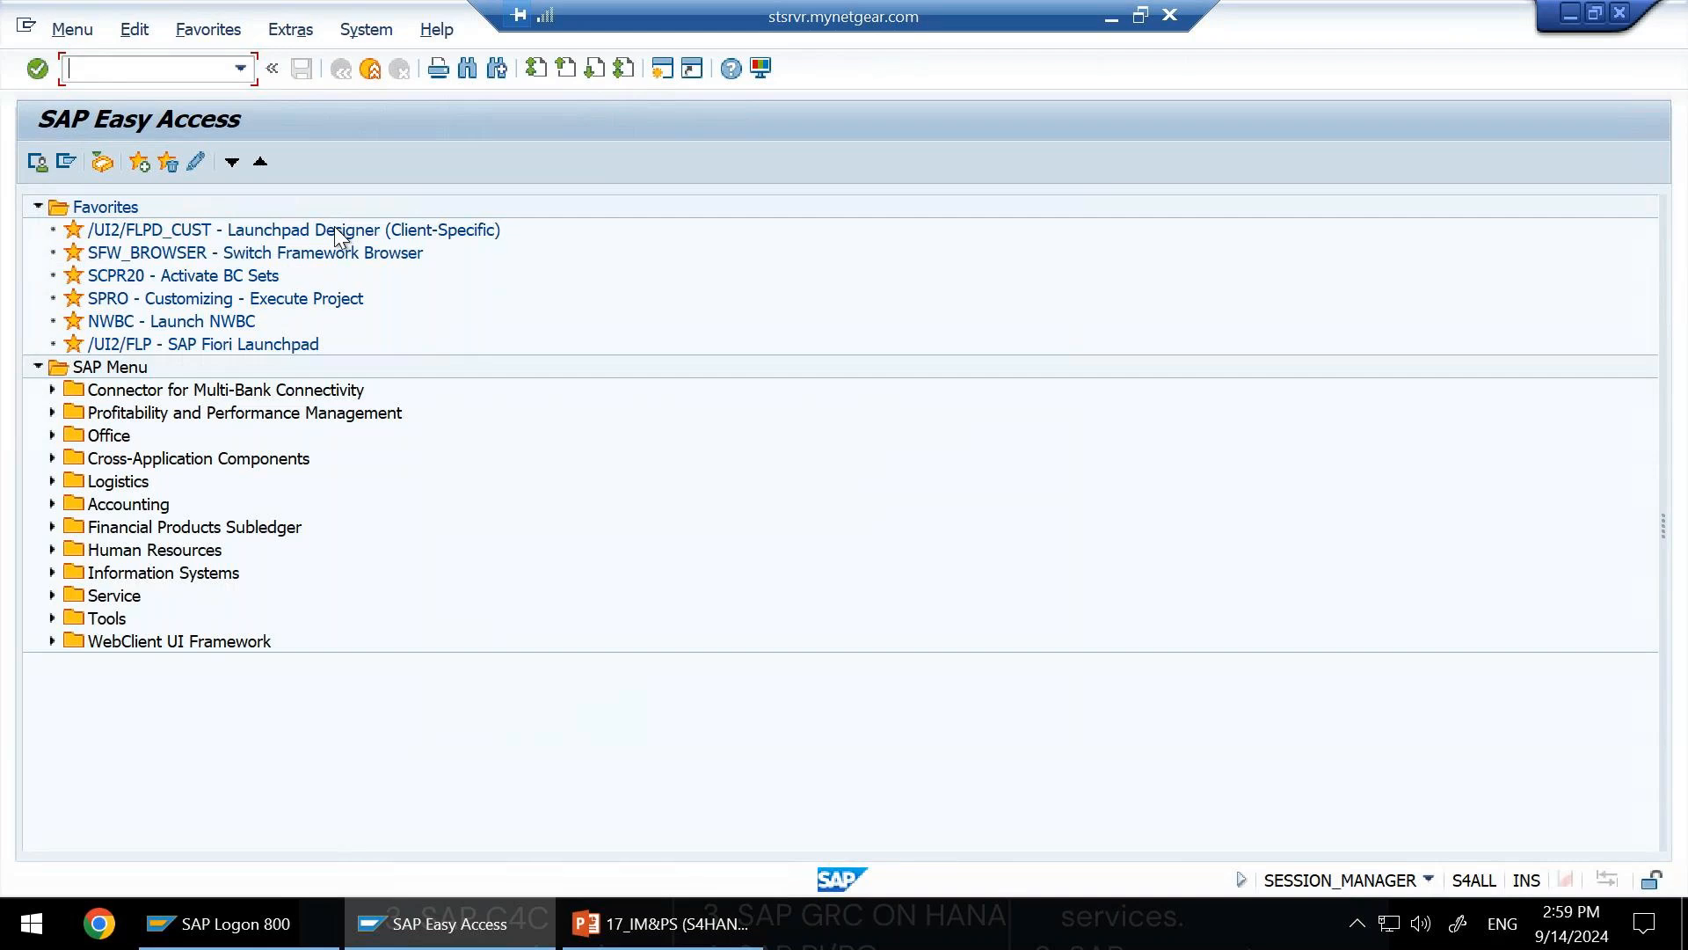
Run transaction IW21 and start a new PM notification of type M1.
text(iw22)
key(BackSpace)
text(1)
key(Return)
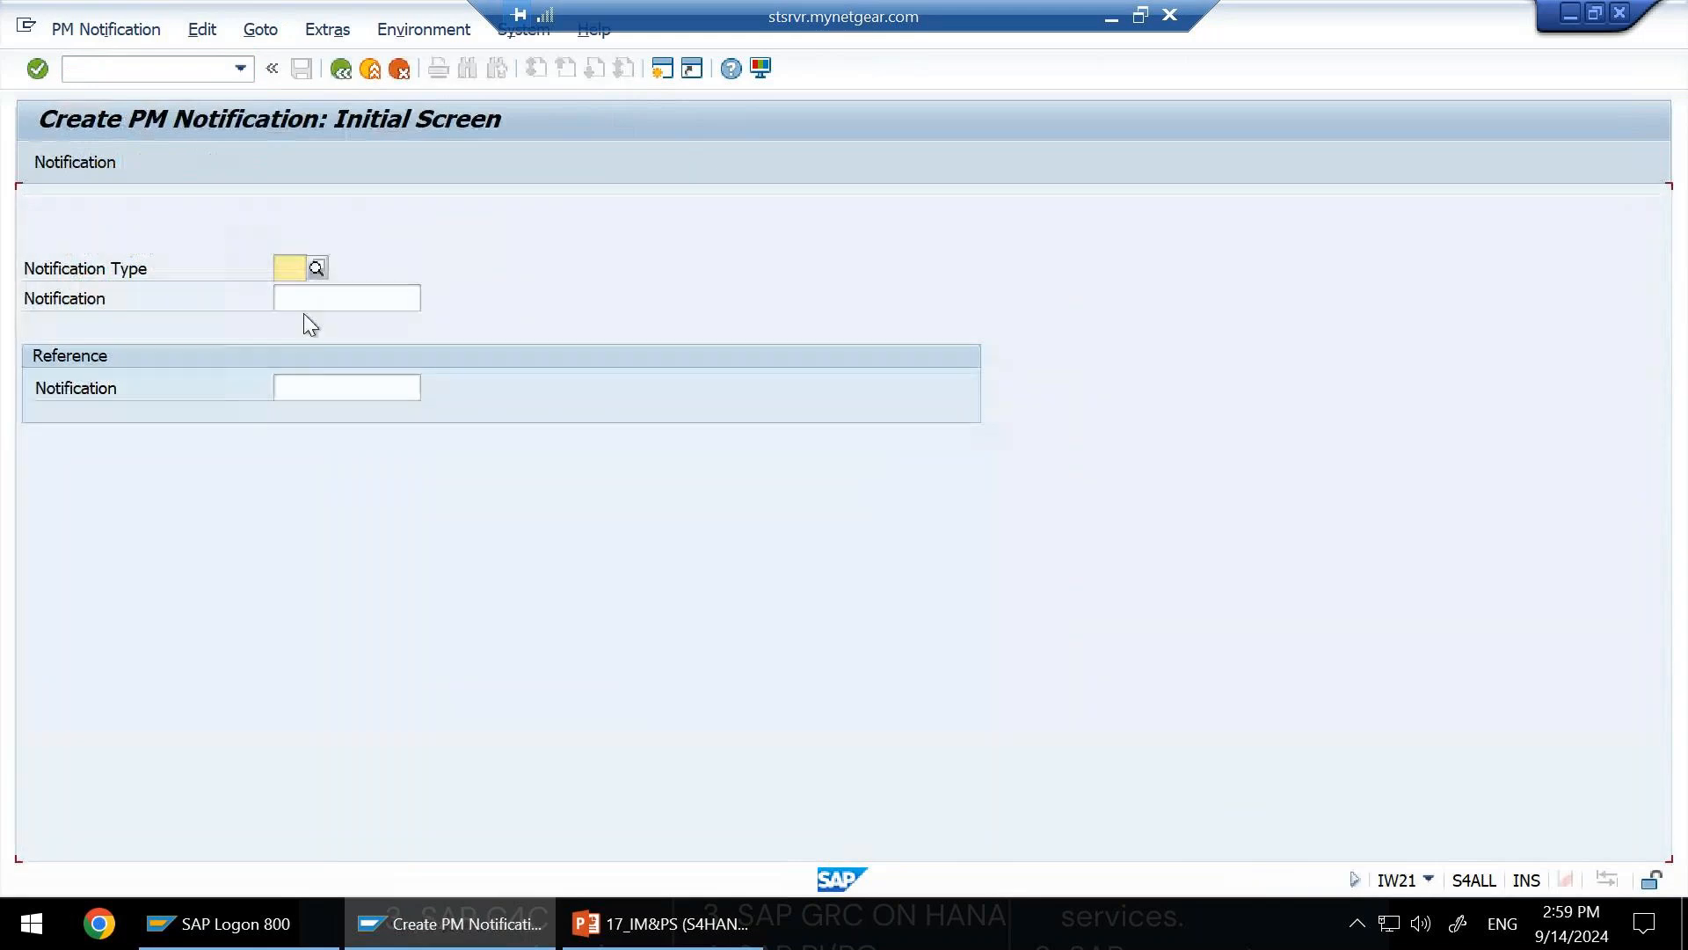
text(m1)
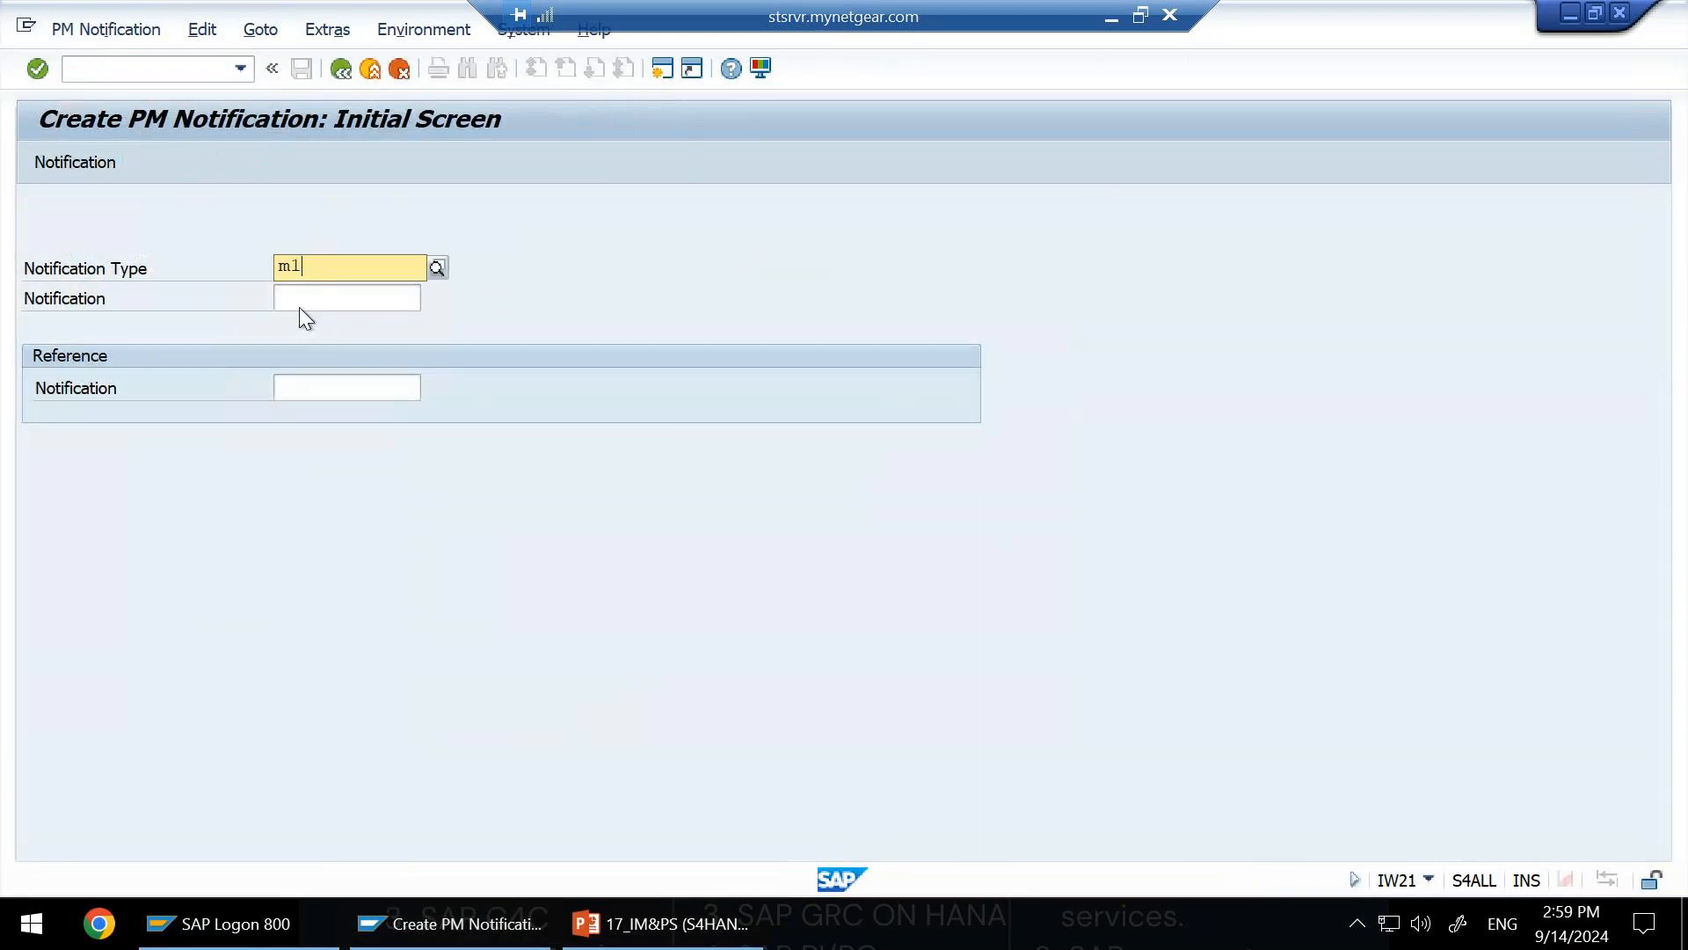
key(Return)
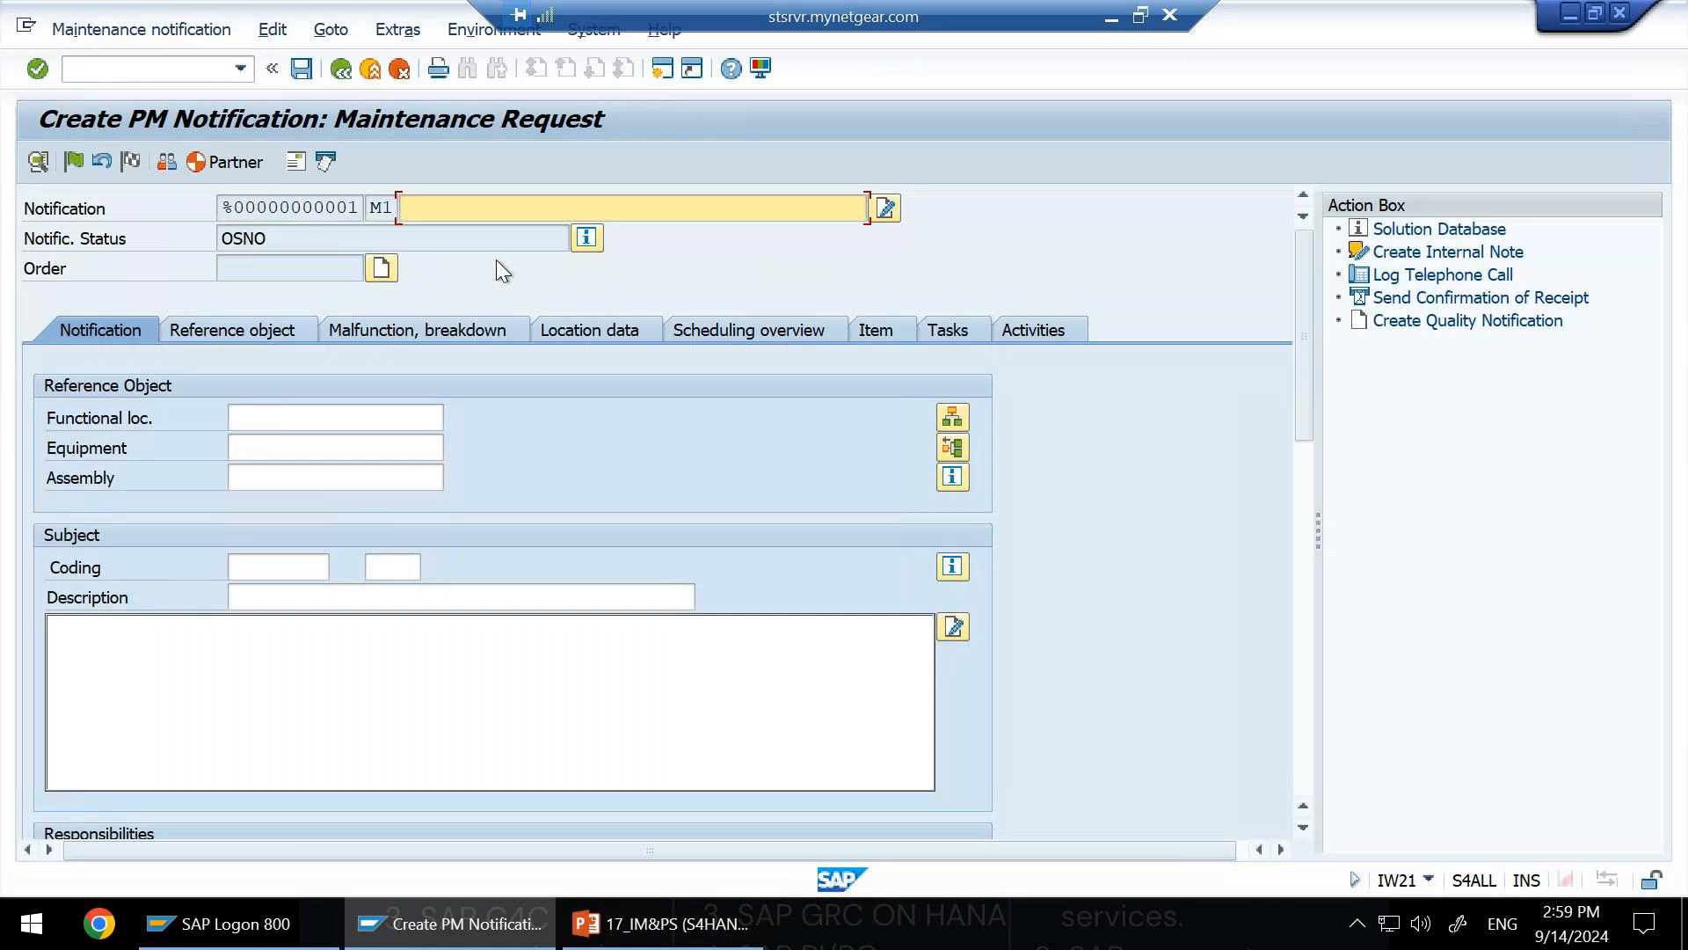
Describe the notification as "External Paint Required" for functional location Tower 01, with subject coding OTH (Other) from code group YB-PMGNL.
text(External Paint Required)
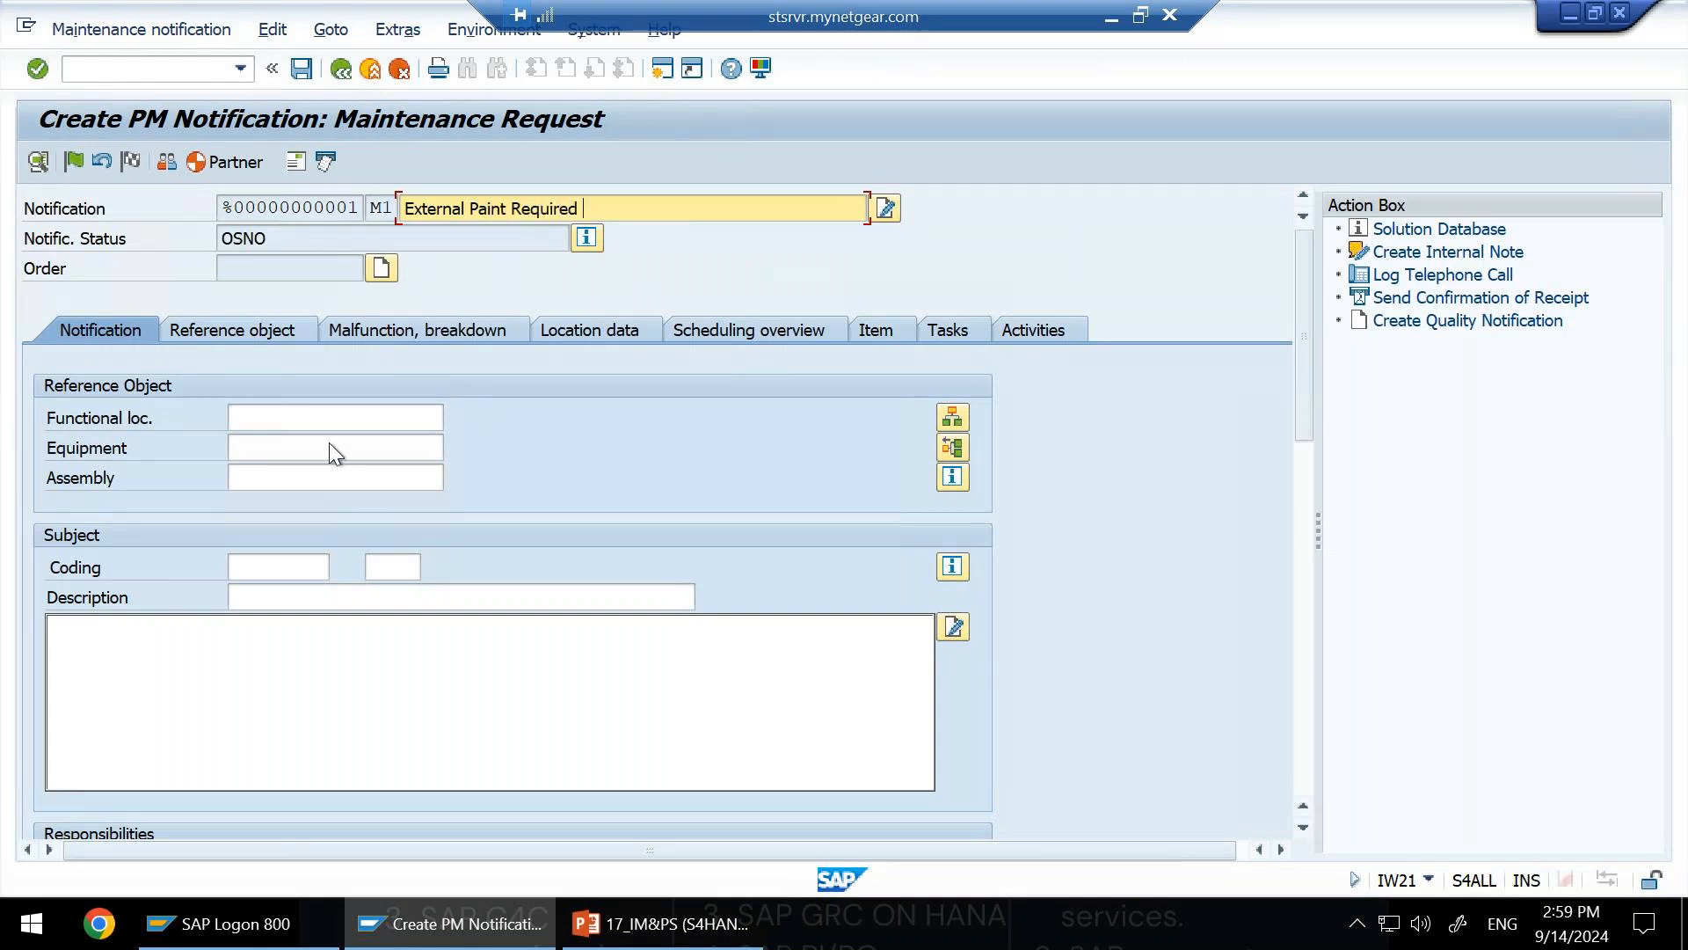
click(277, 419)
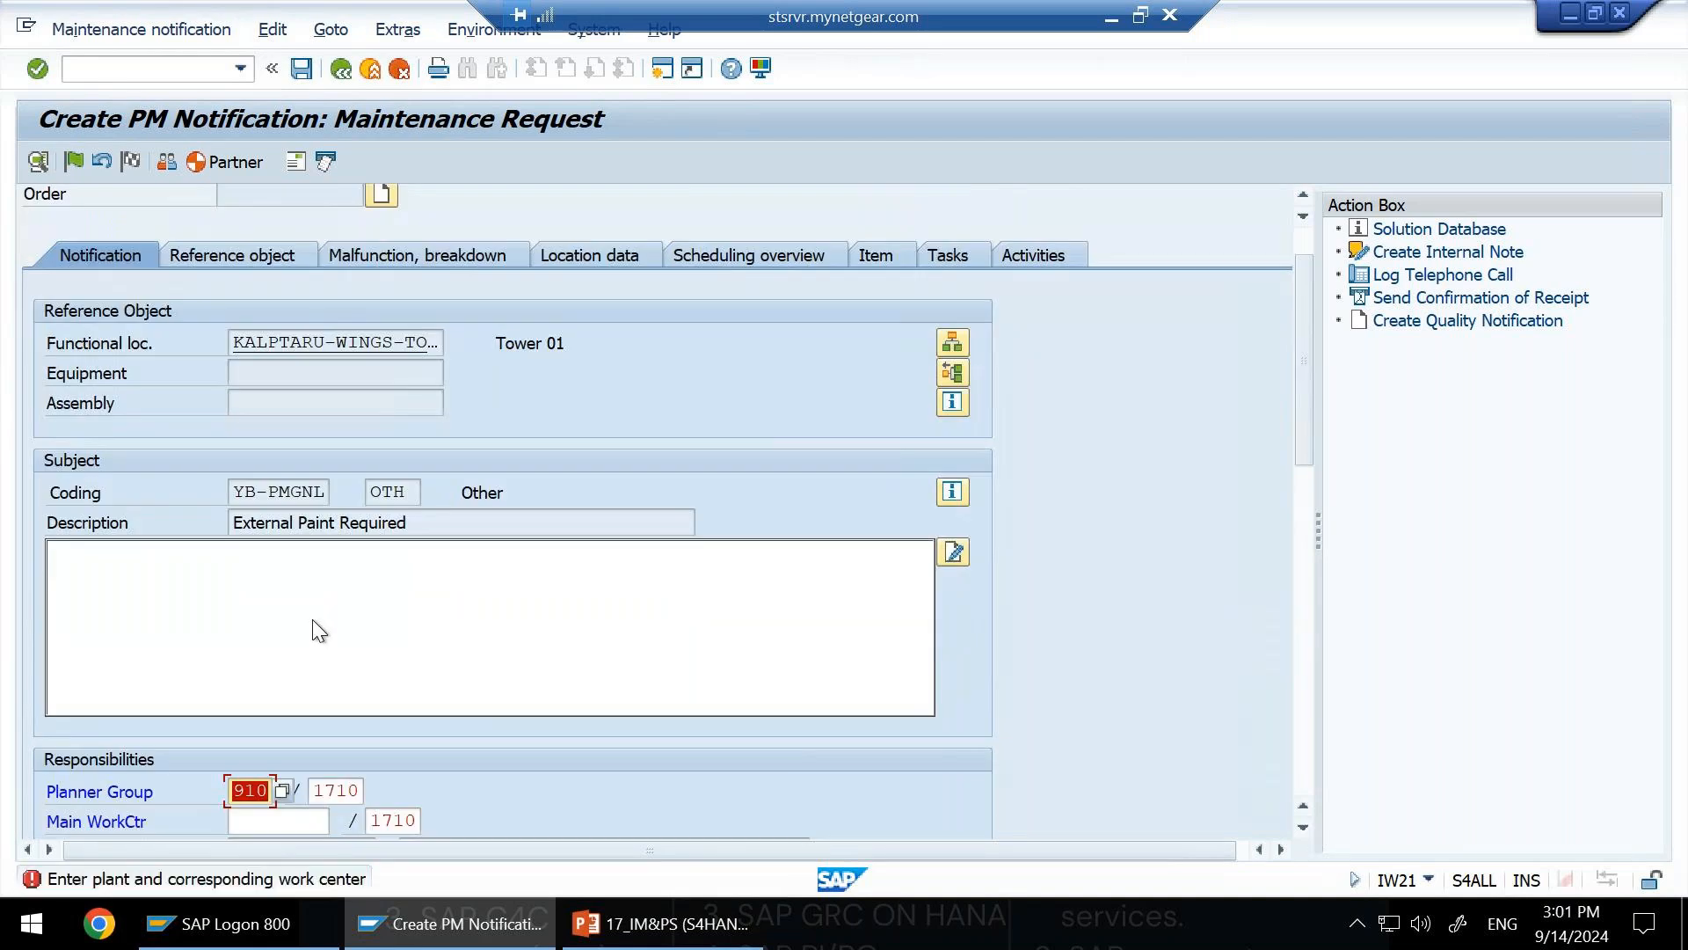
Look up the main work centers of plant 1710 and assign ASM1 to the notification.
click(308, 820)
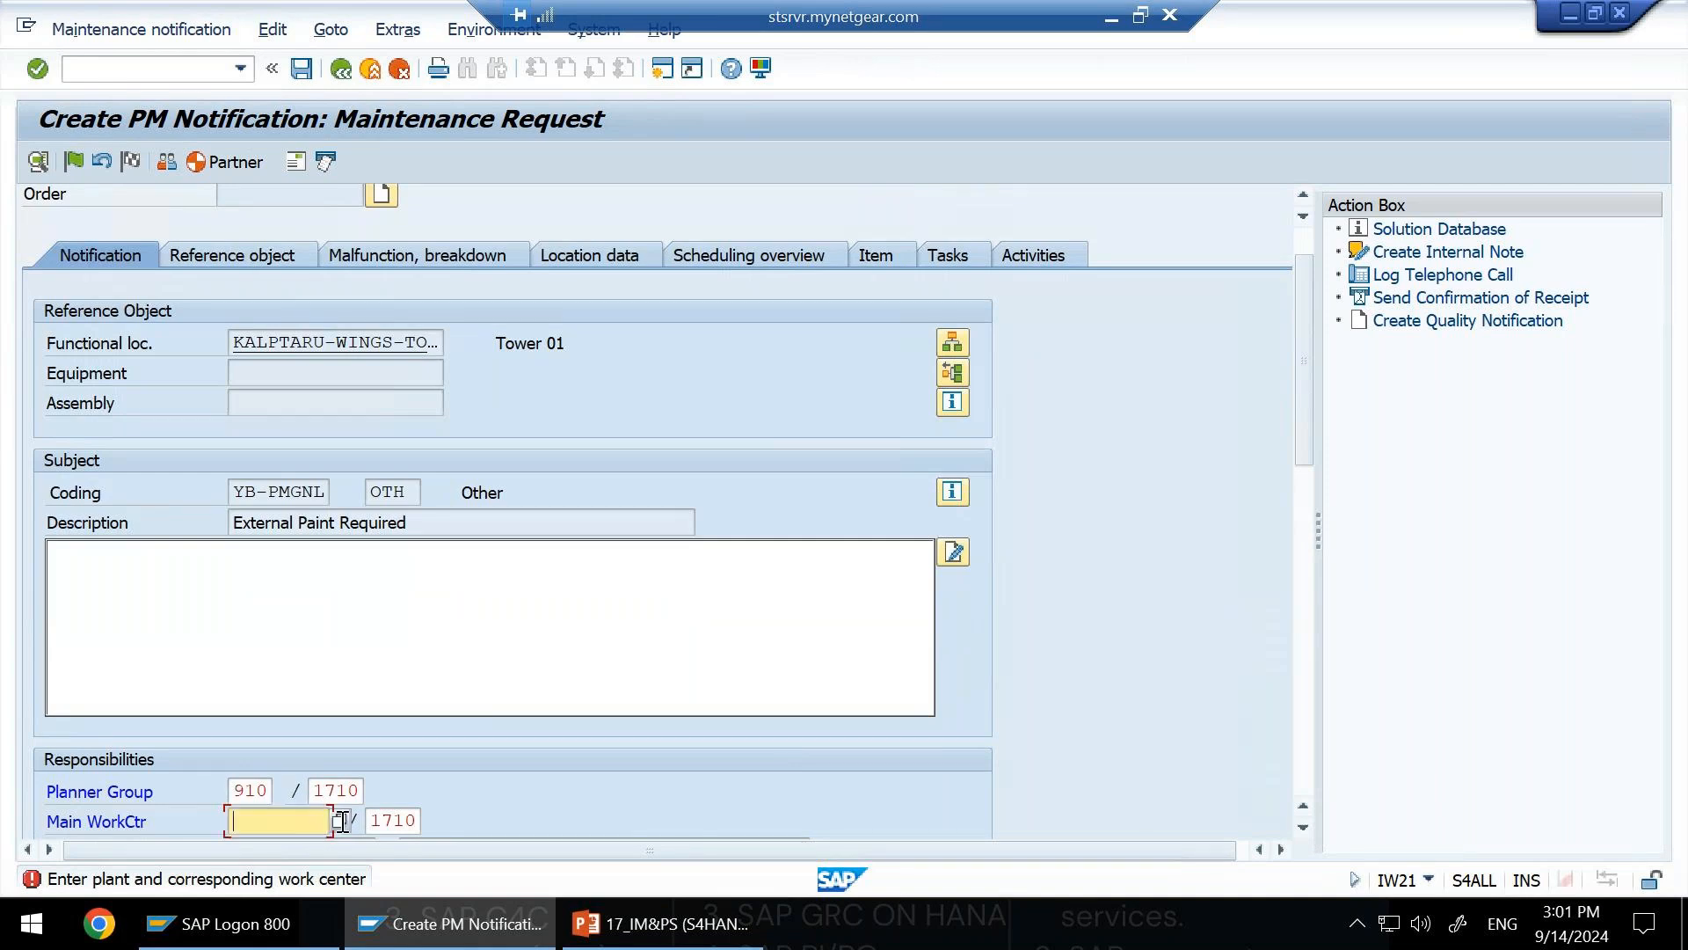
click(339, 820)
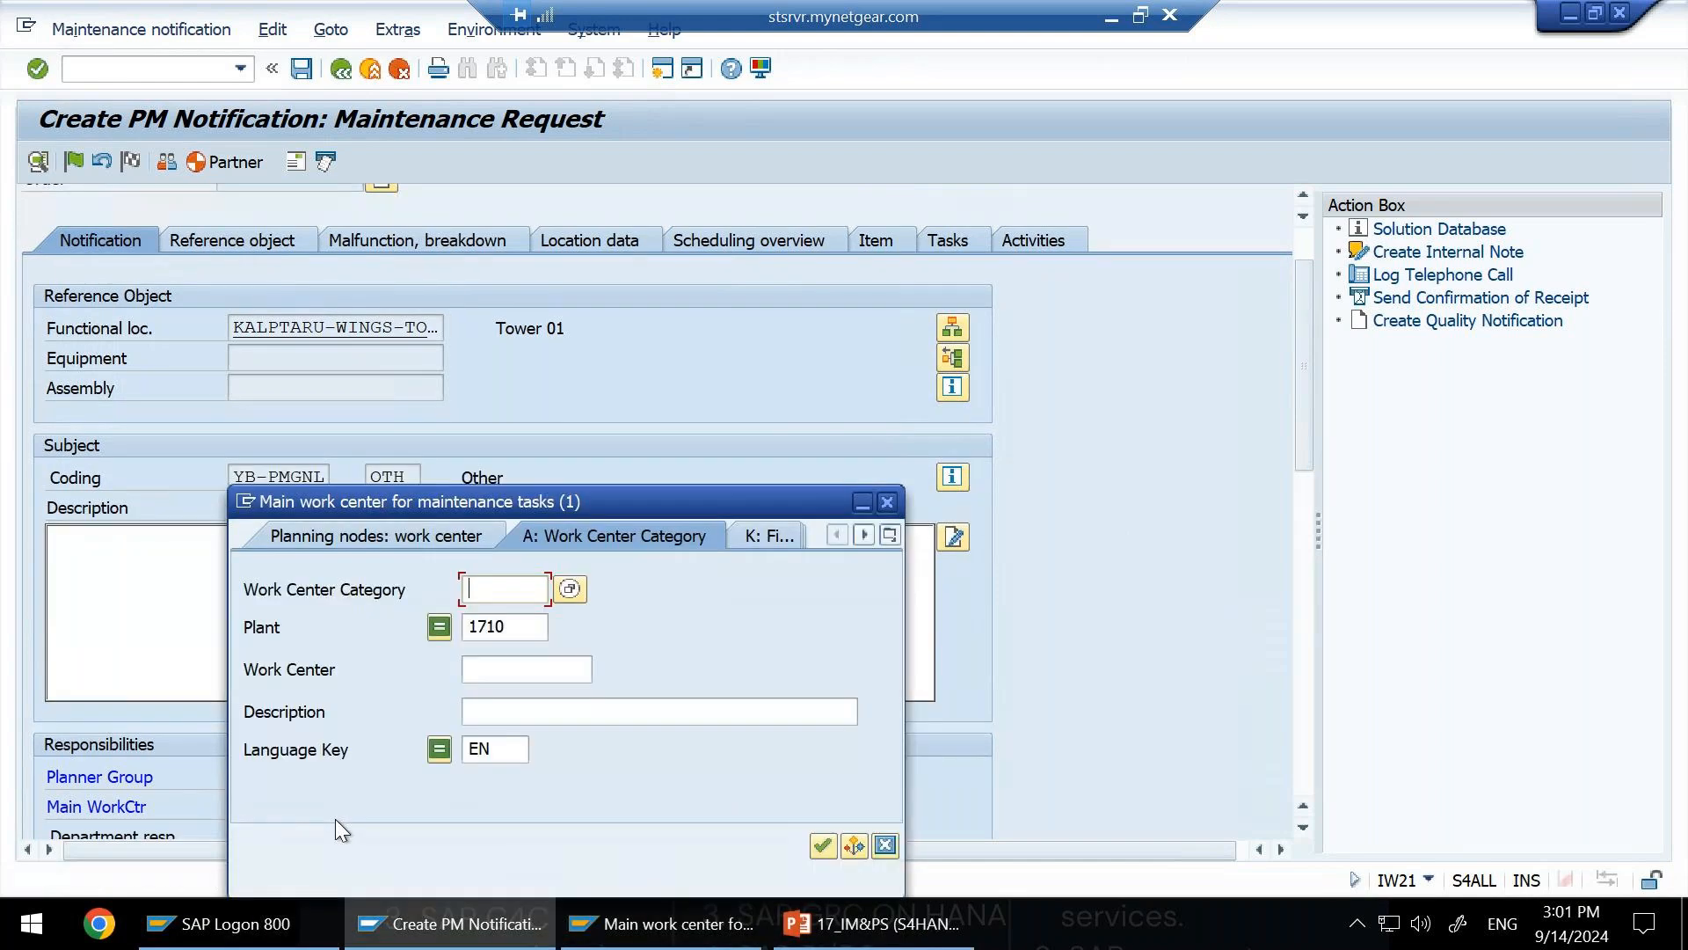
key(Return)
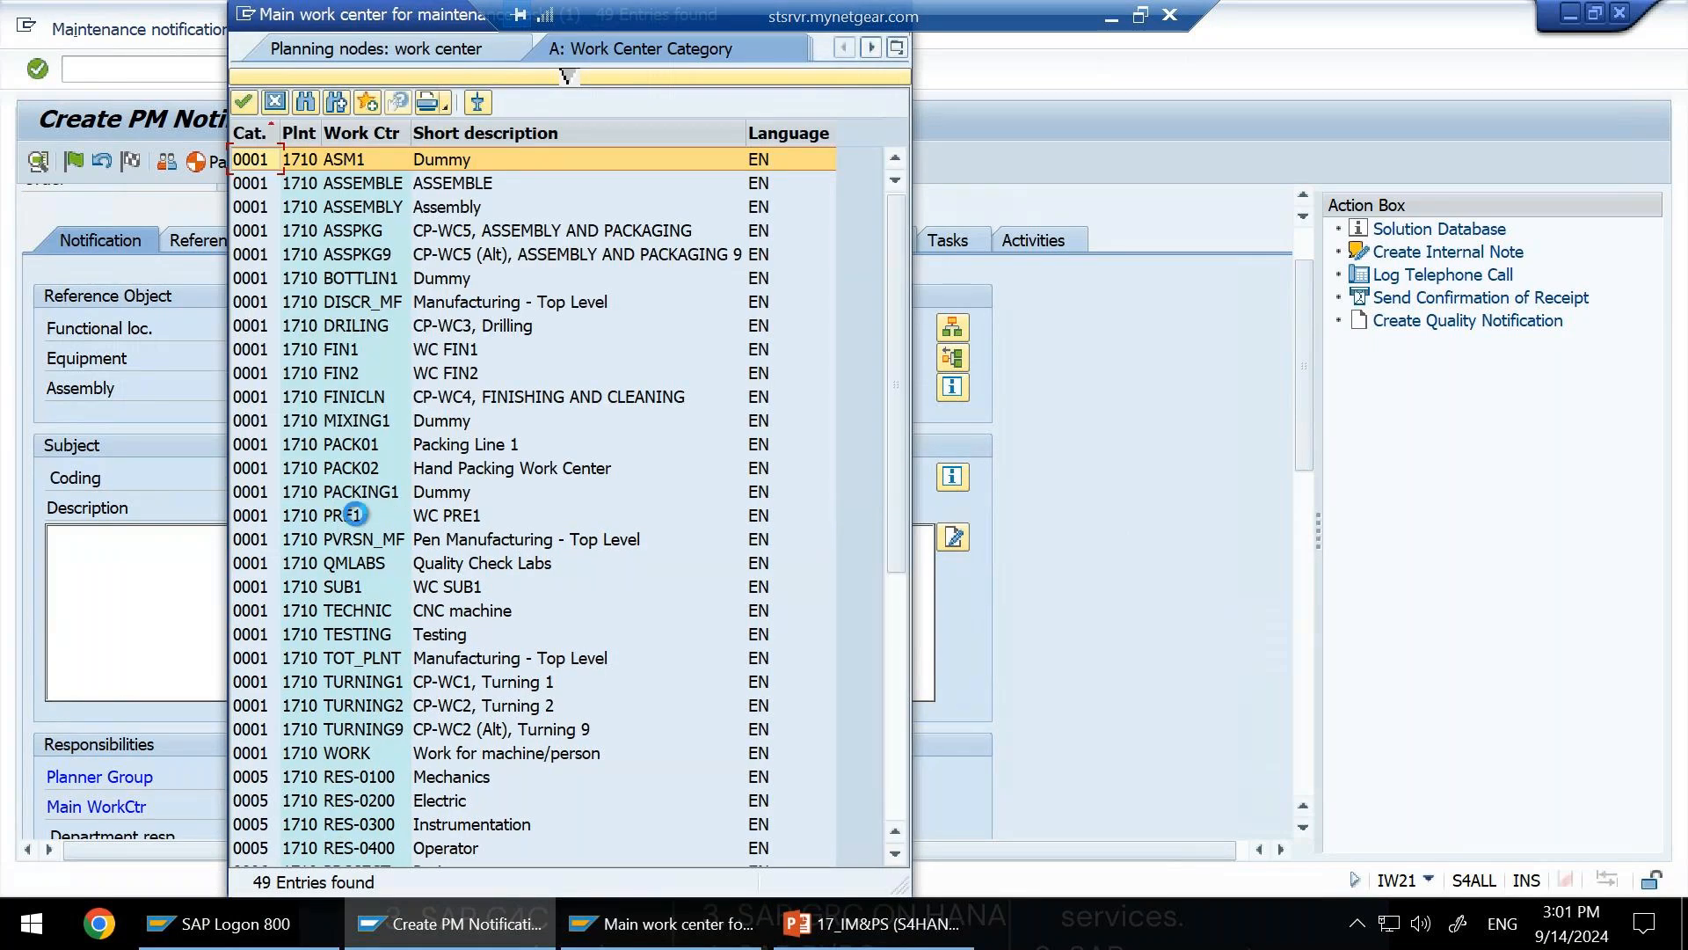
double_click(379, 160)
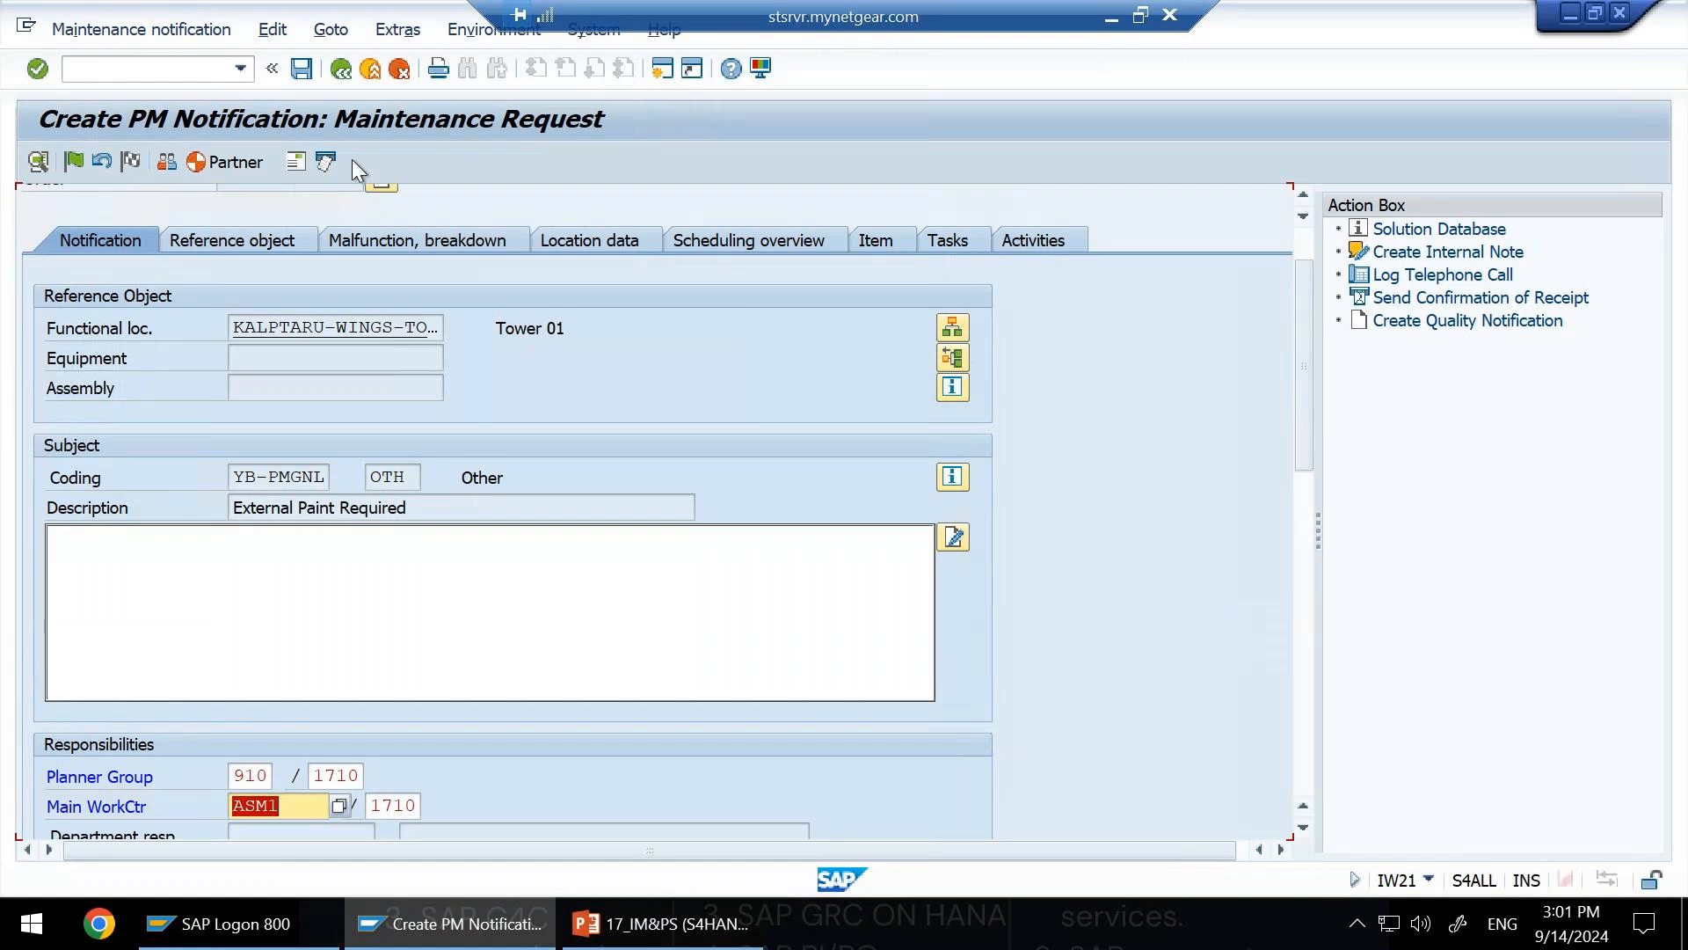
key(Return)
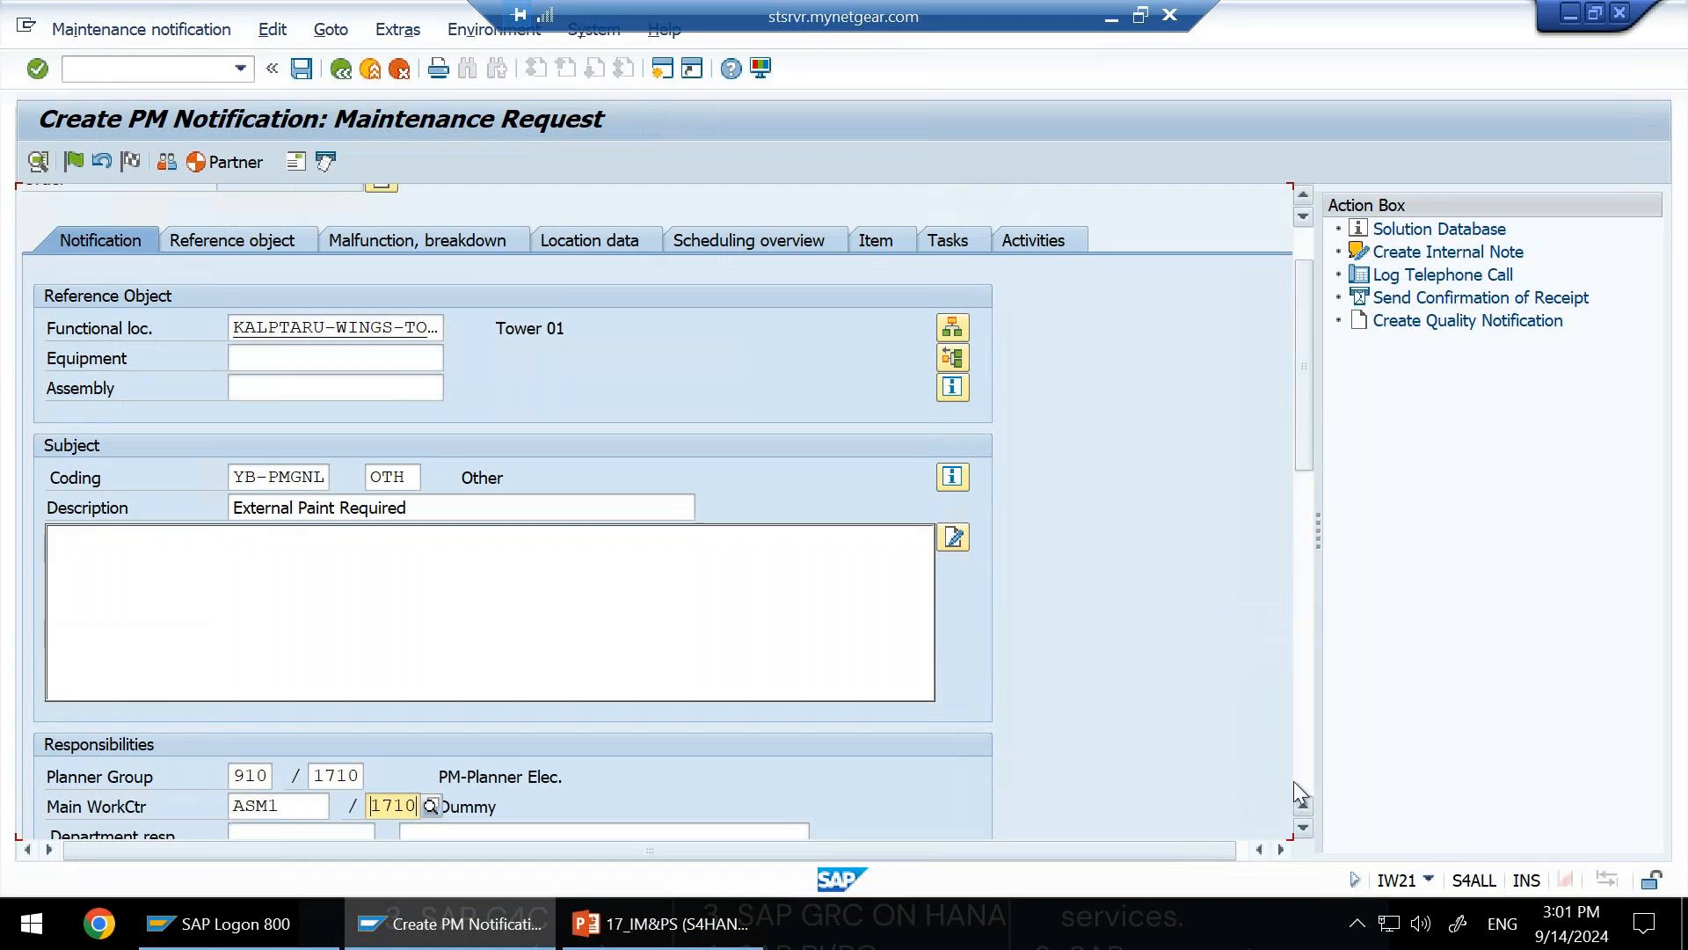
Review the notification's item section, reference object, malfunction and breakdown data, location data and scheduling overview.
scroll(1294, 781, down, 3)
scroll(1299, 773, down, 5)
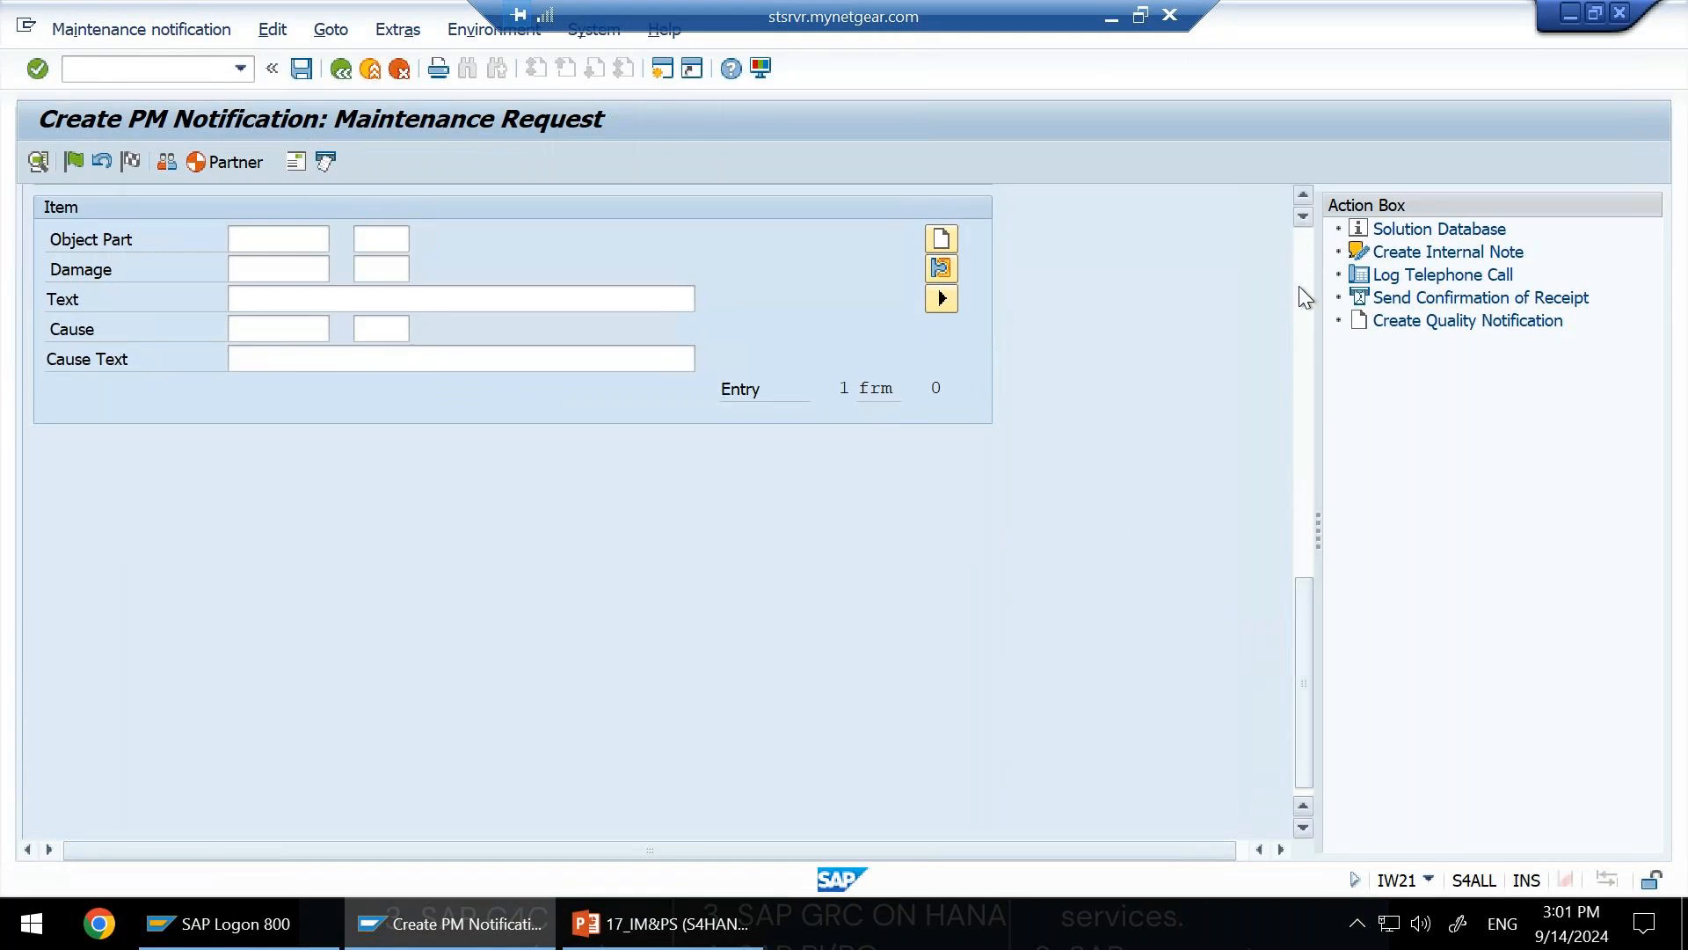
click(1308, 254)
click(1307, 252)
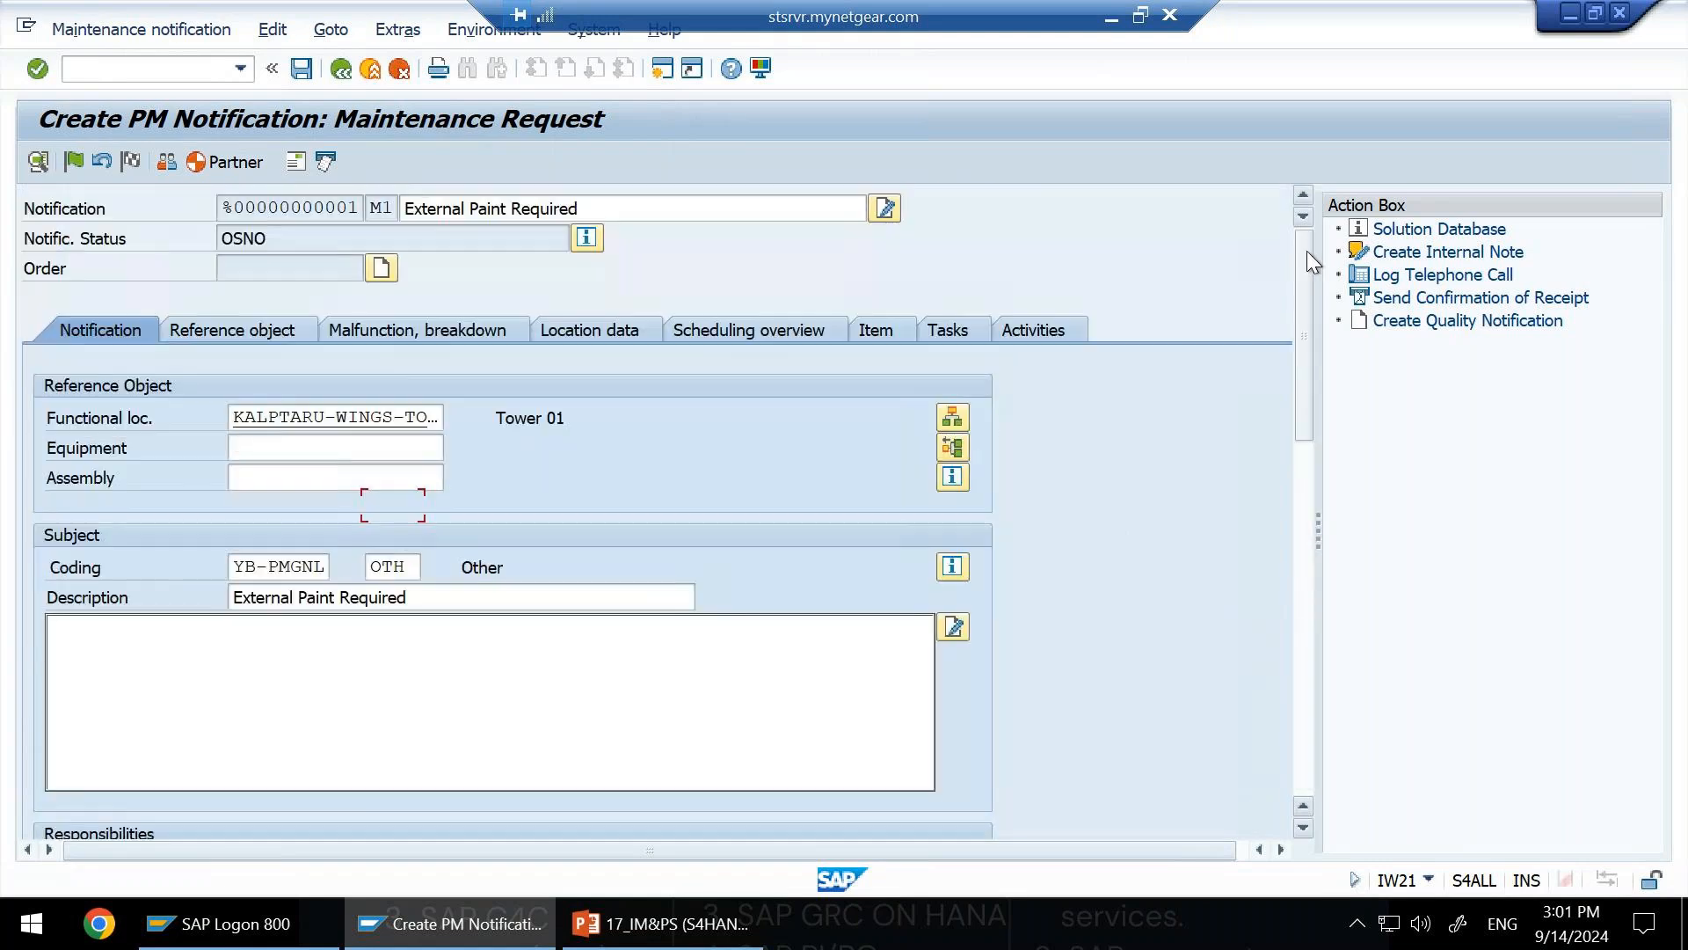
click(244, 330)
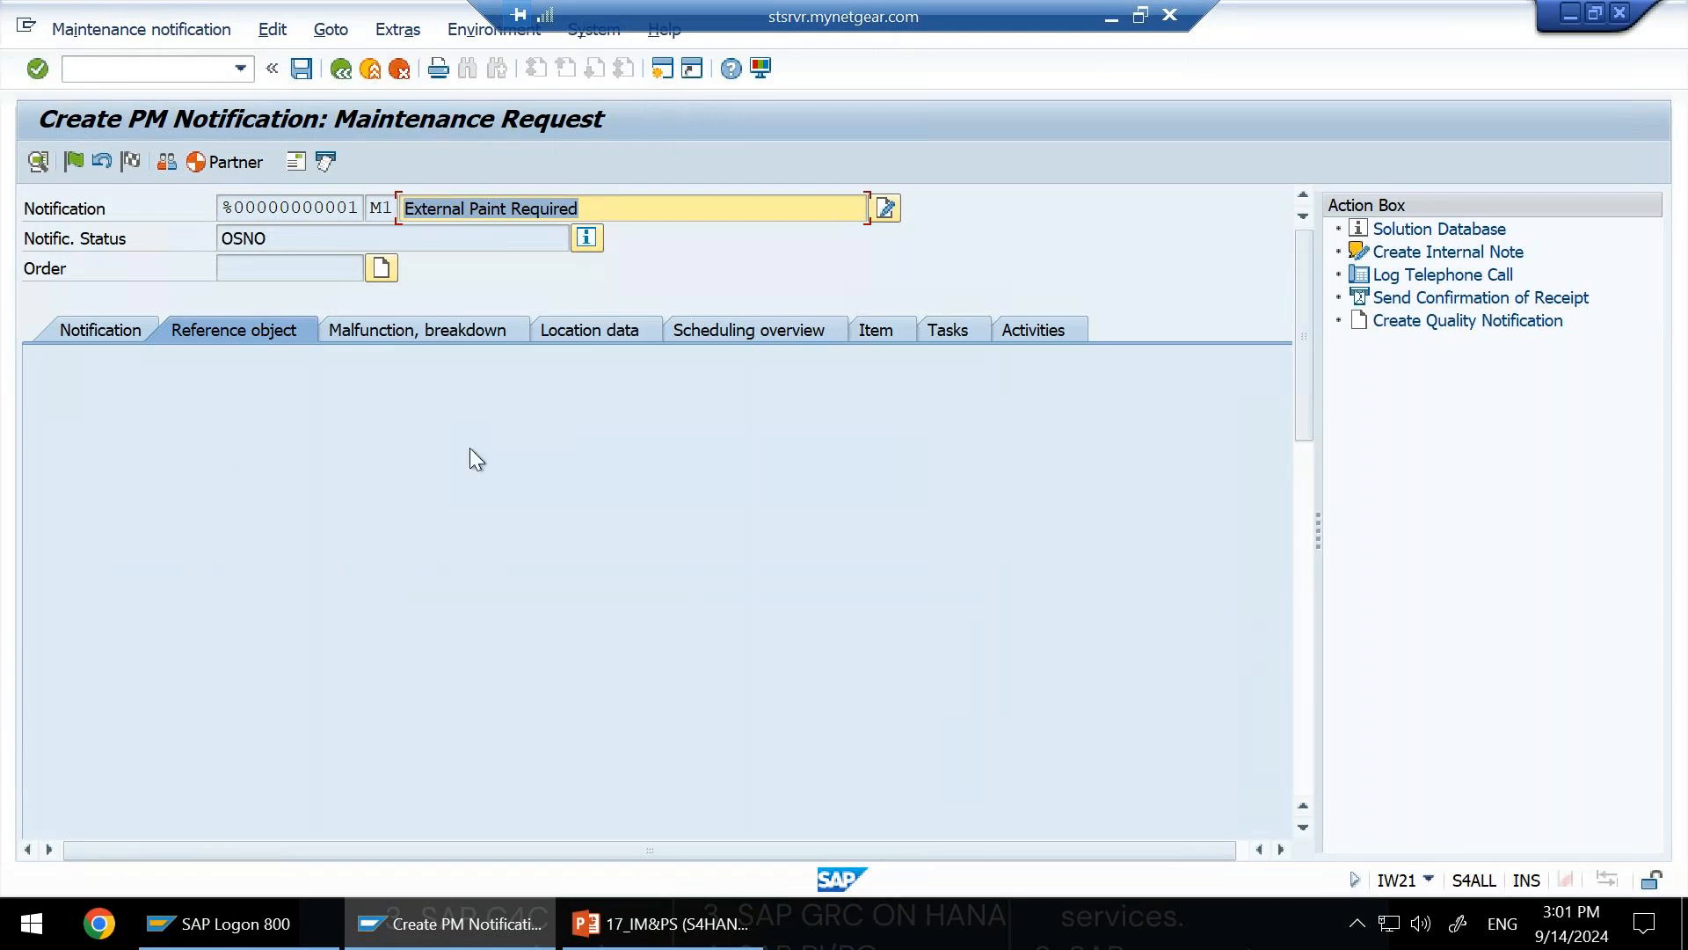
click(392, 327)
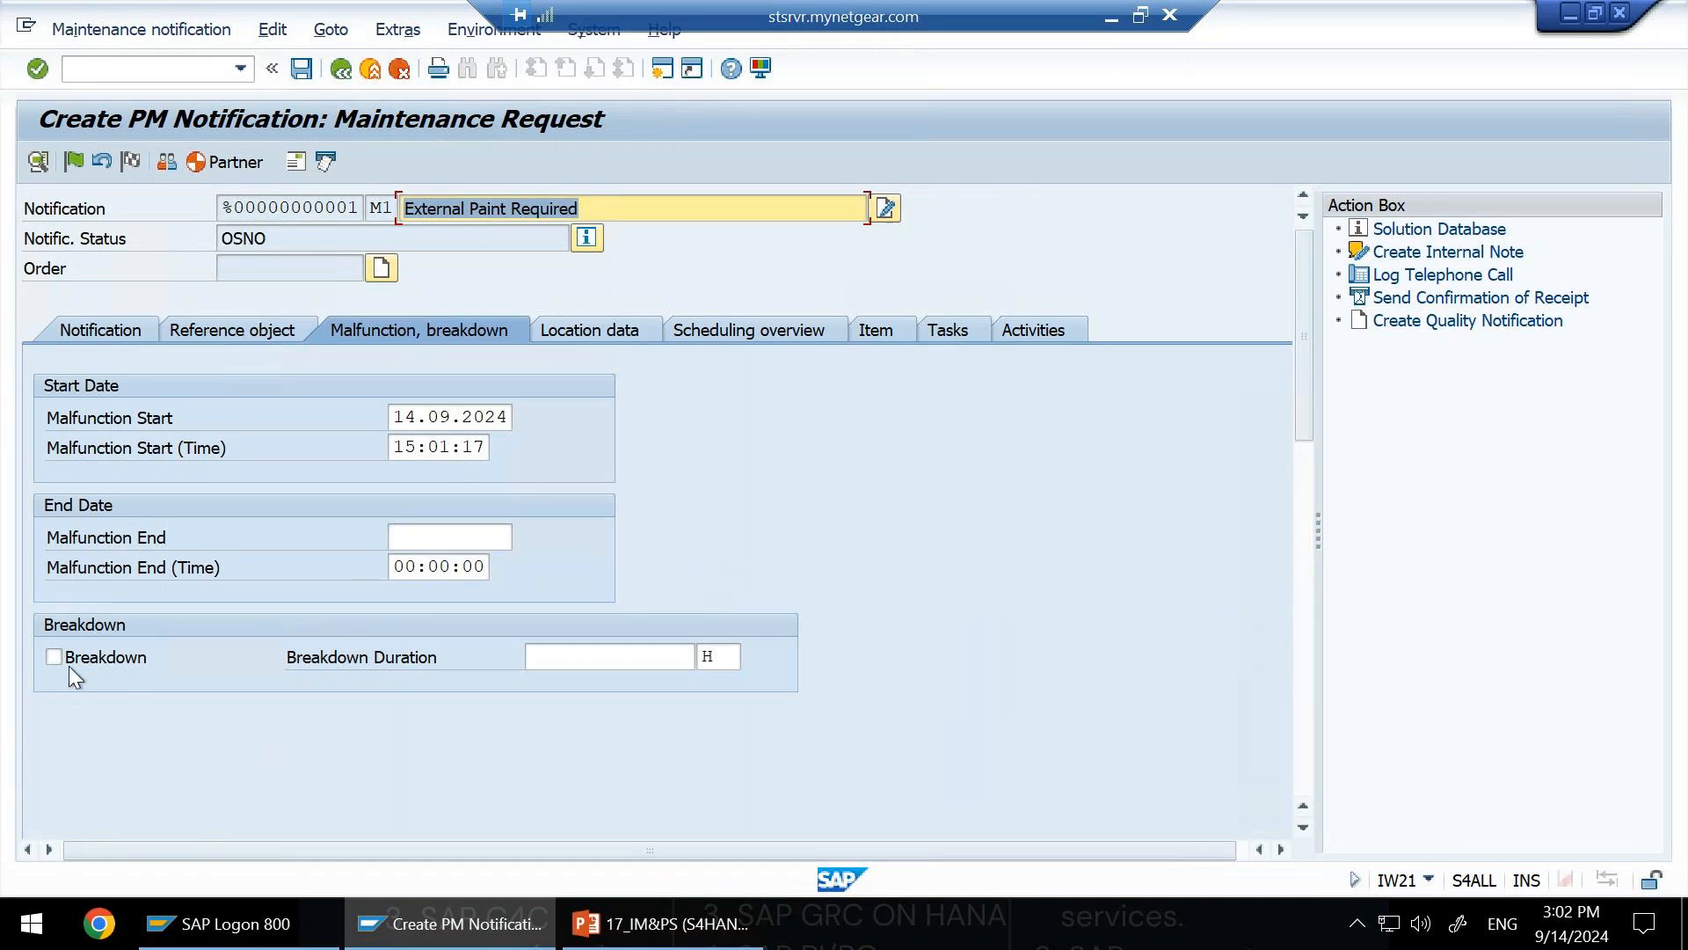
click(576, 334)
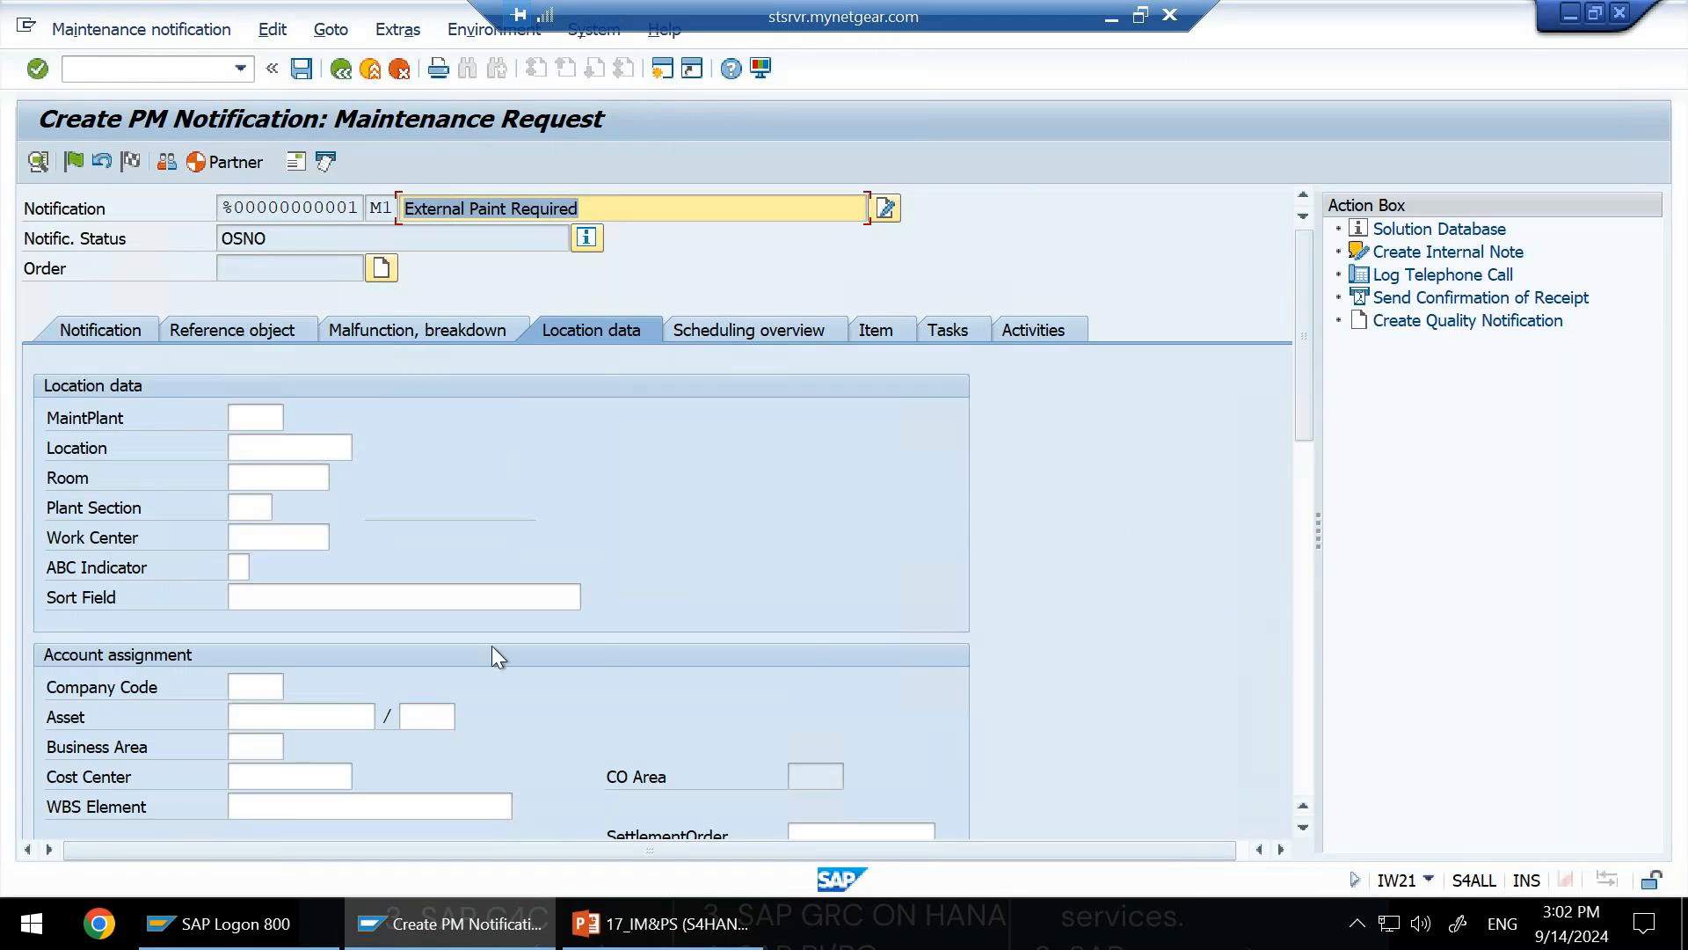
click(805, 331)
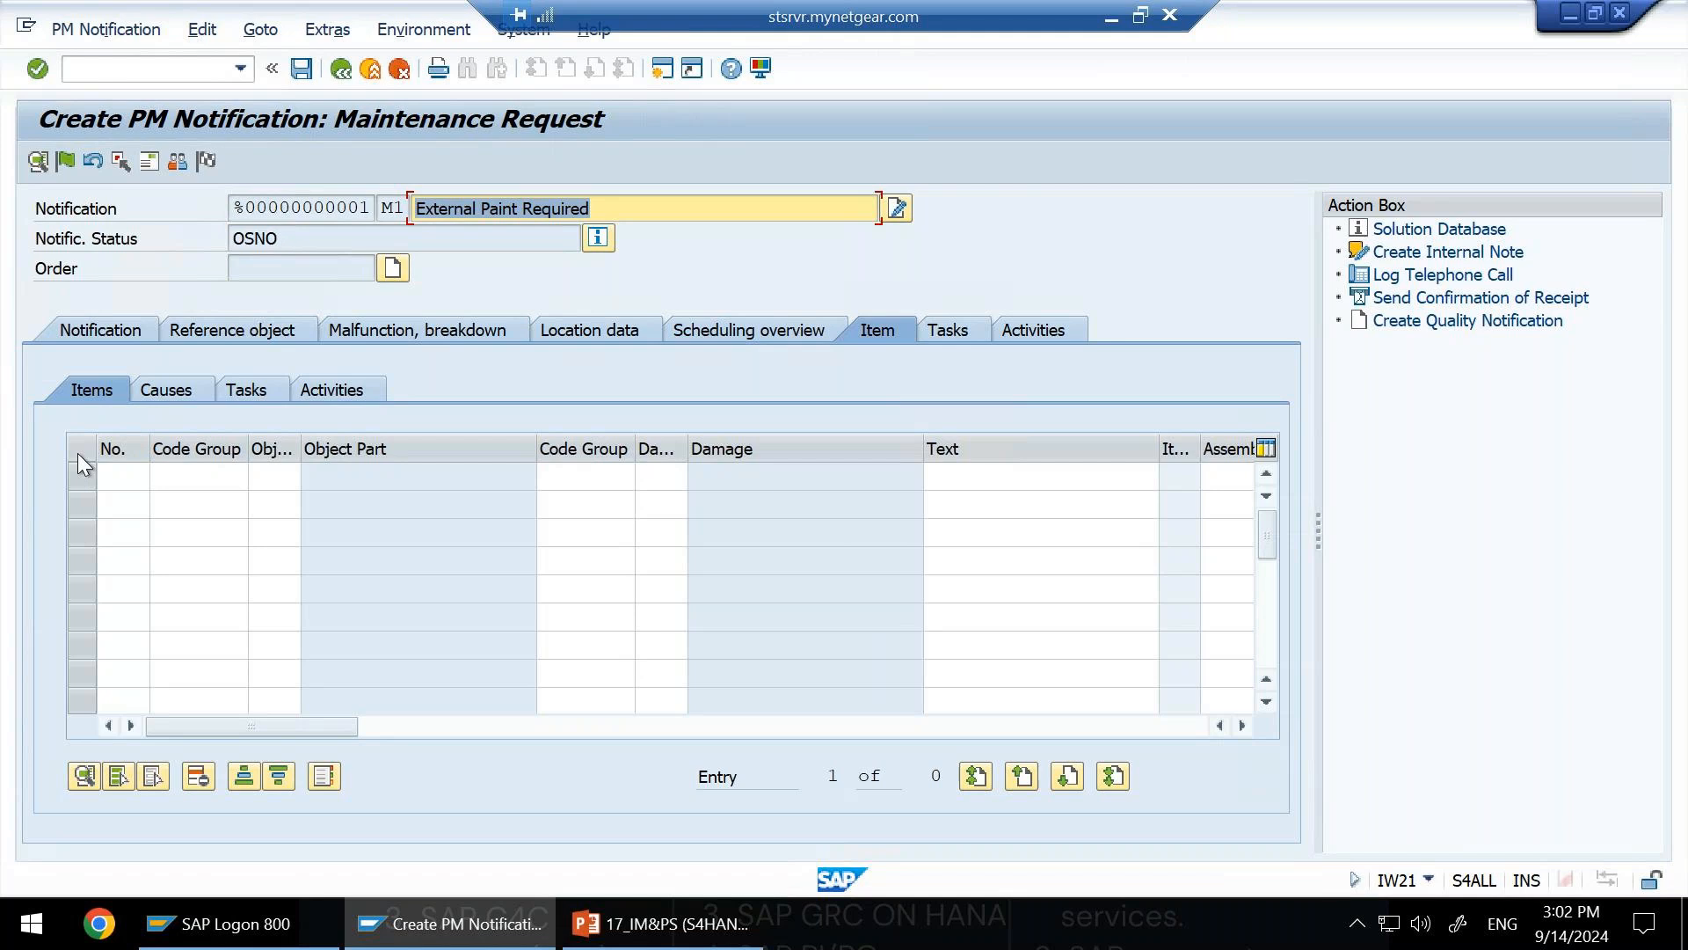
Add items for electrical damages EL01 (Contact fault) and EL02 (Control unit fault) from code group YB-PMEL1, and save the notification.
click(322, 776)
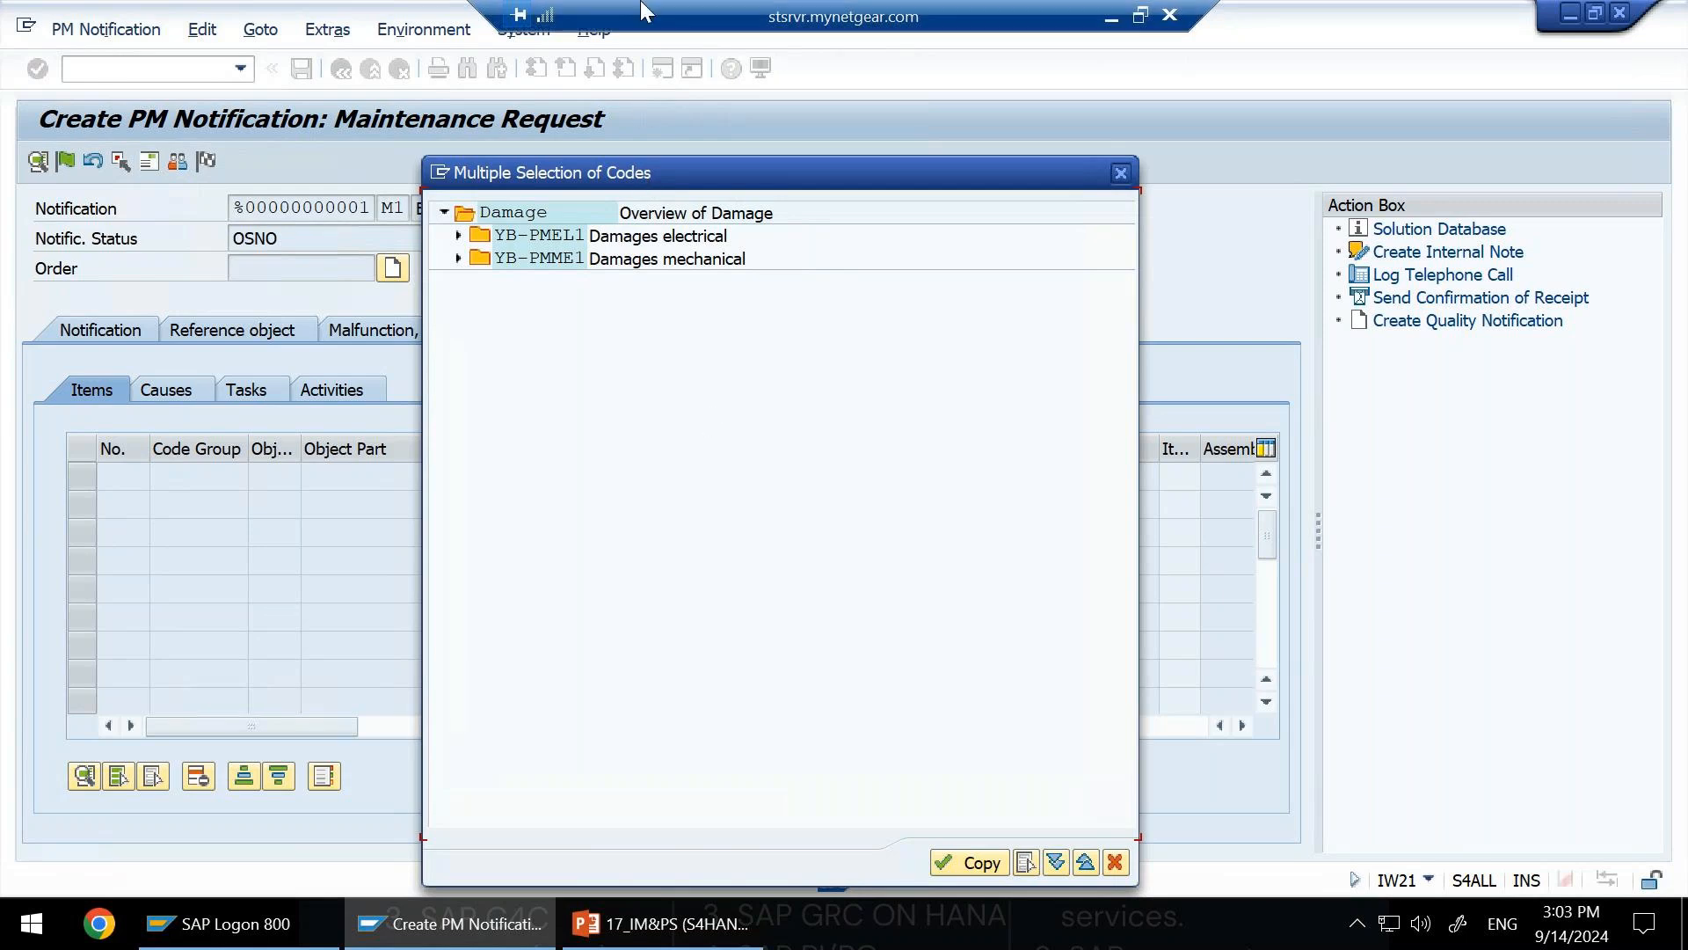
click(458, 236)
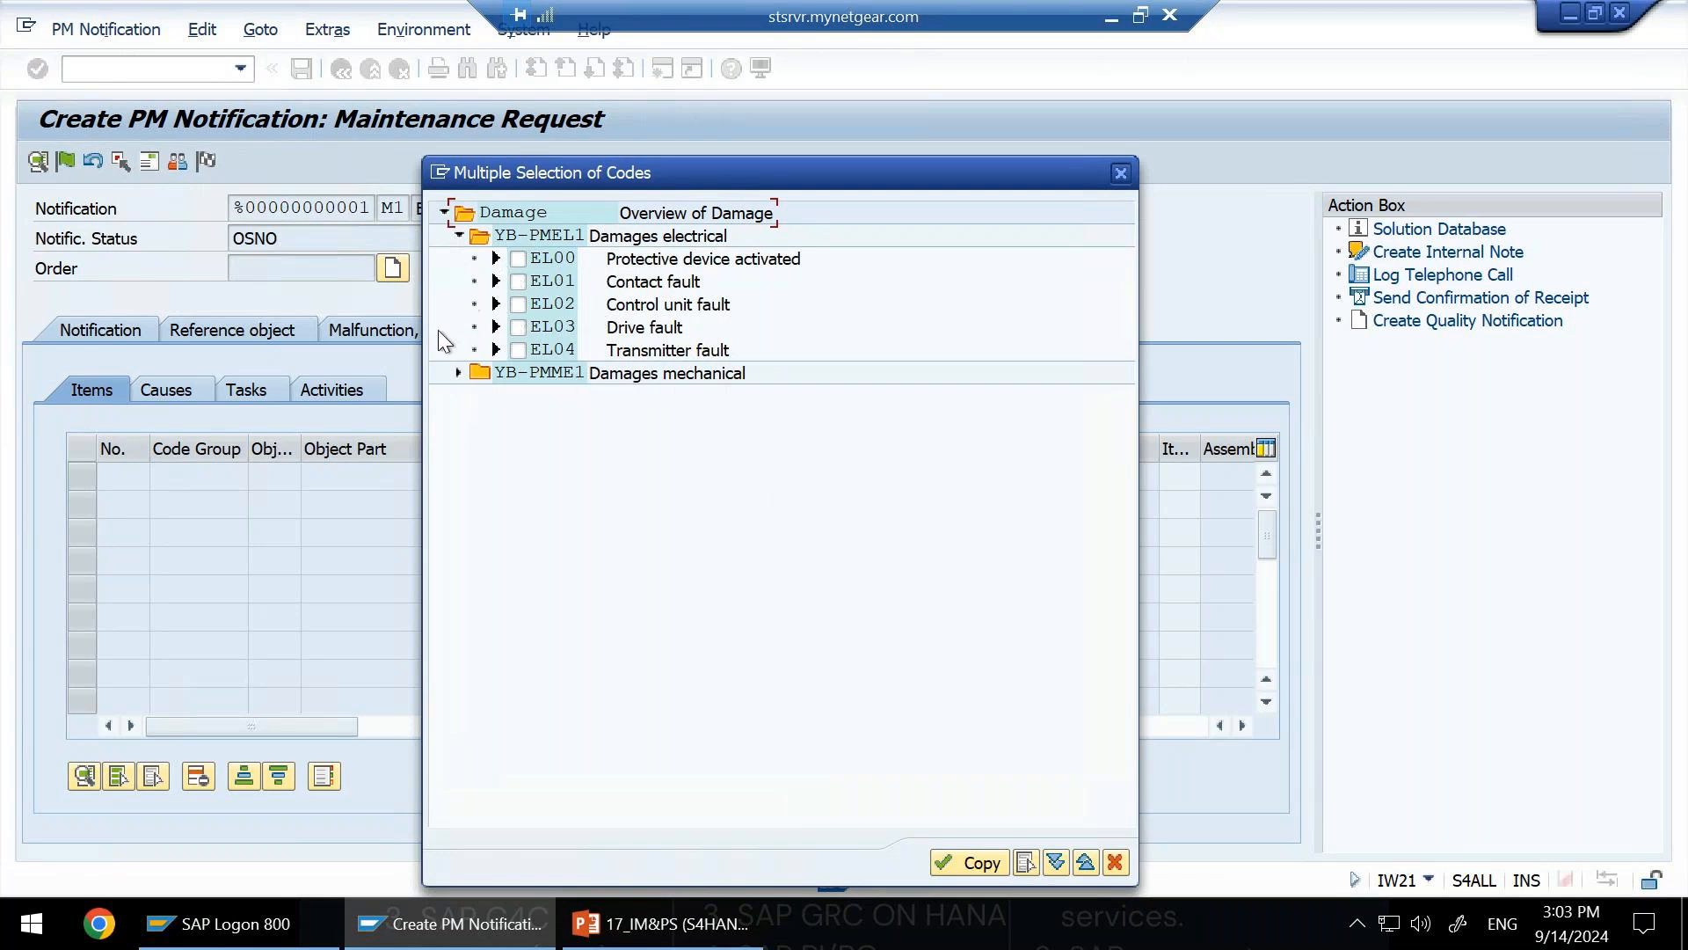
click(520, 281)
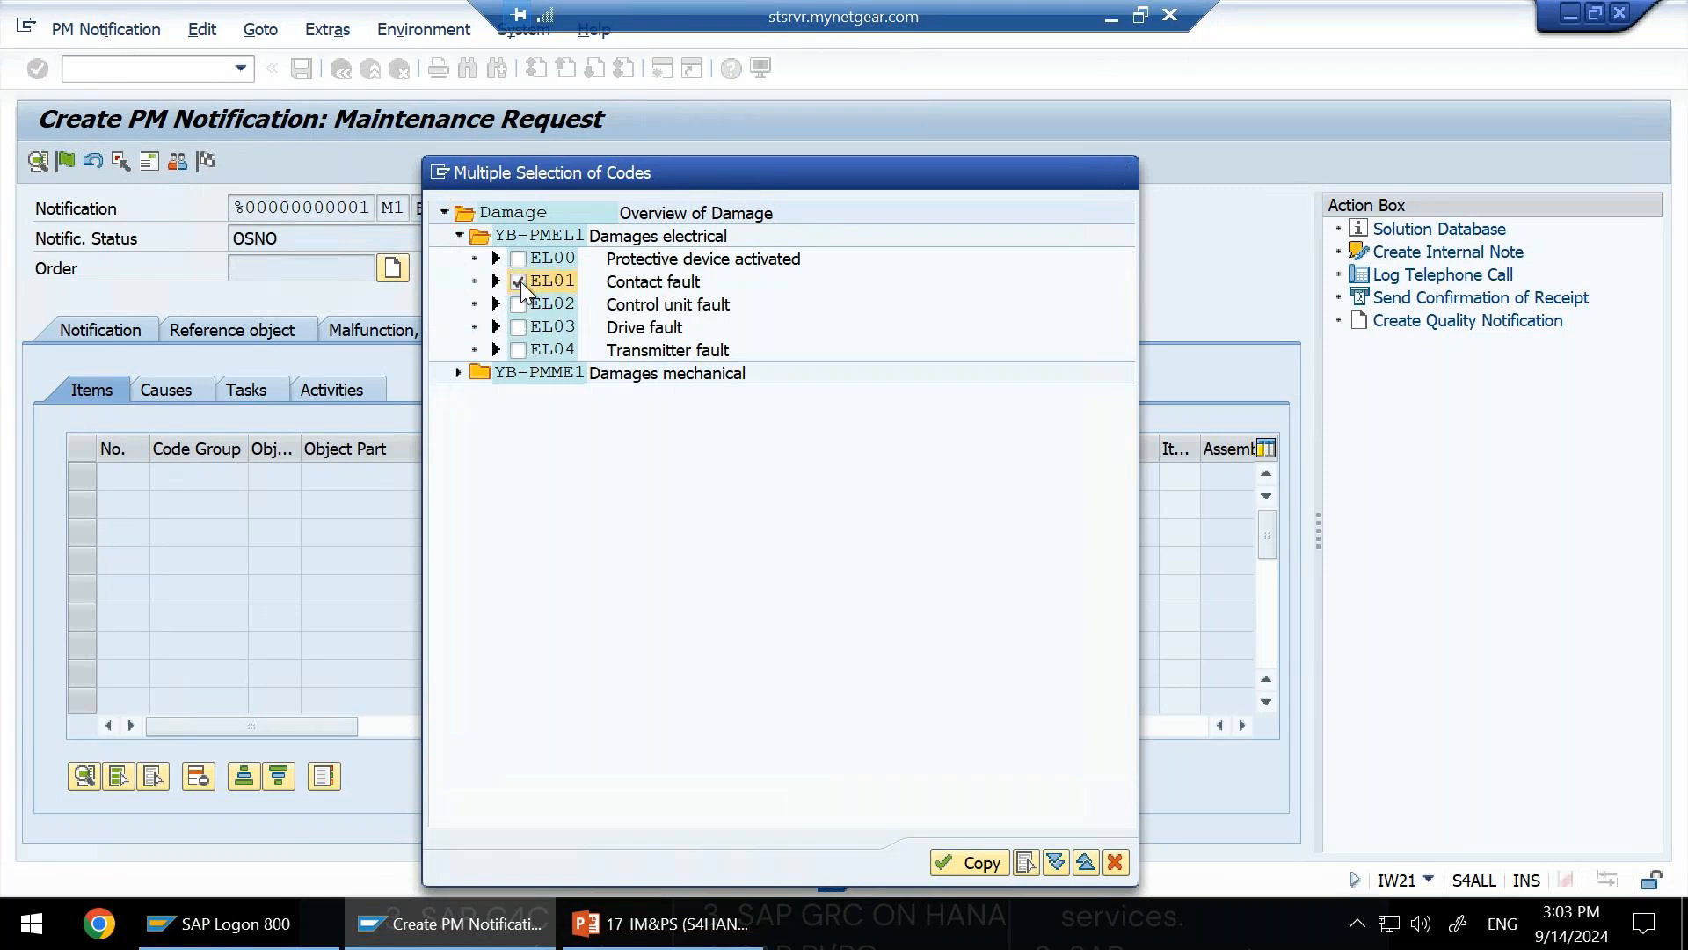
click(519, 308)
click(943, 860)
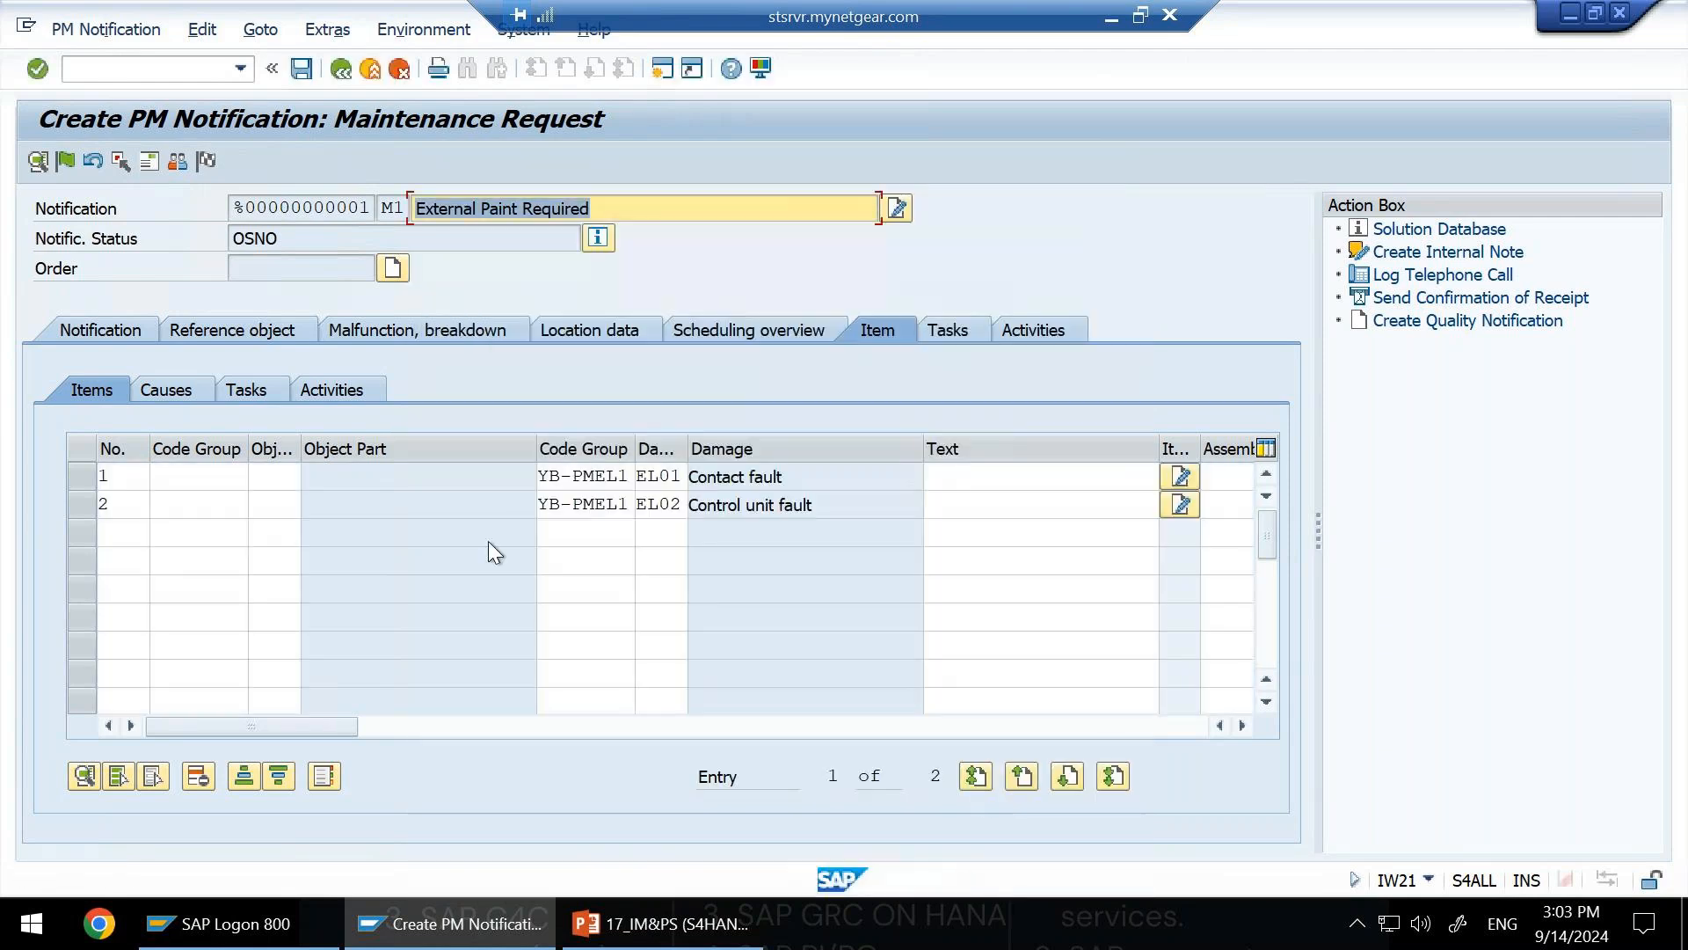
click(310, 69)
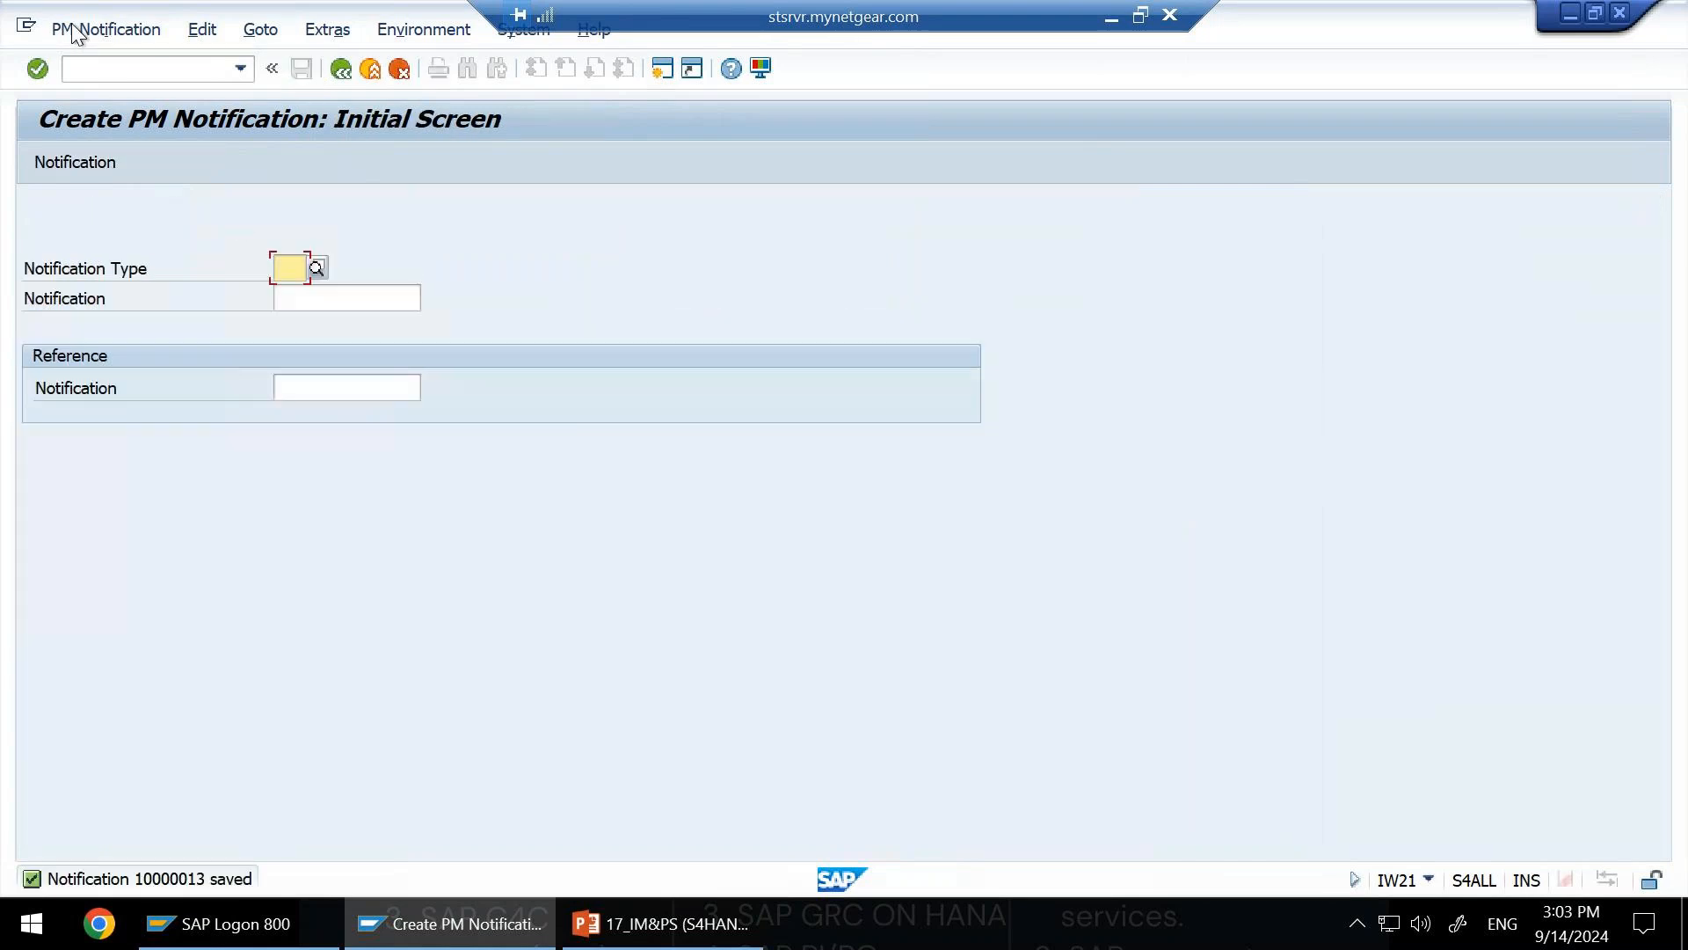
Reopen the saved "External Paint Required" notification for changes and show its items.
click(72, 30)
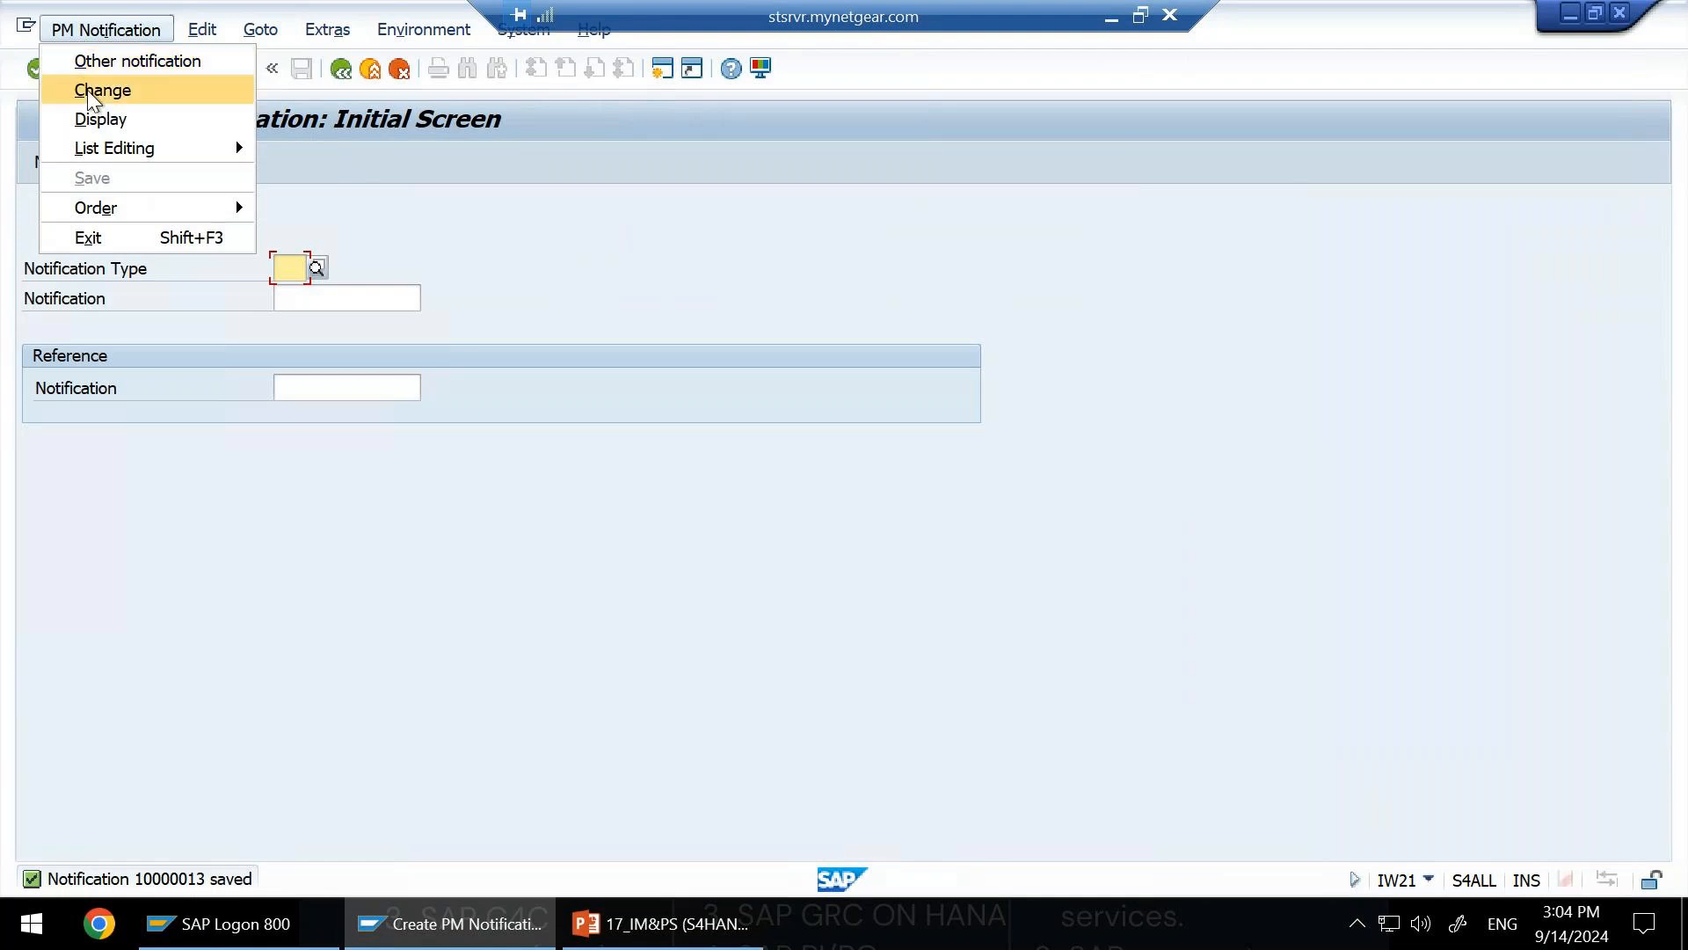
click(89, 92)
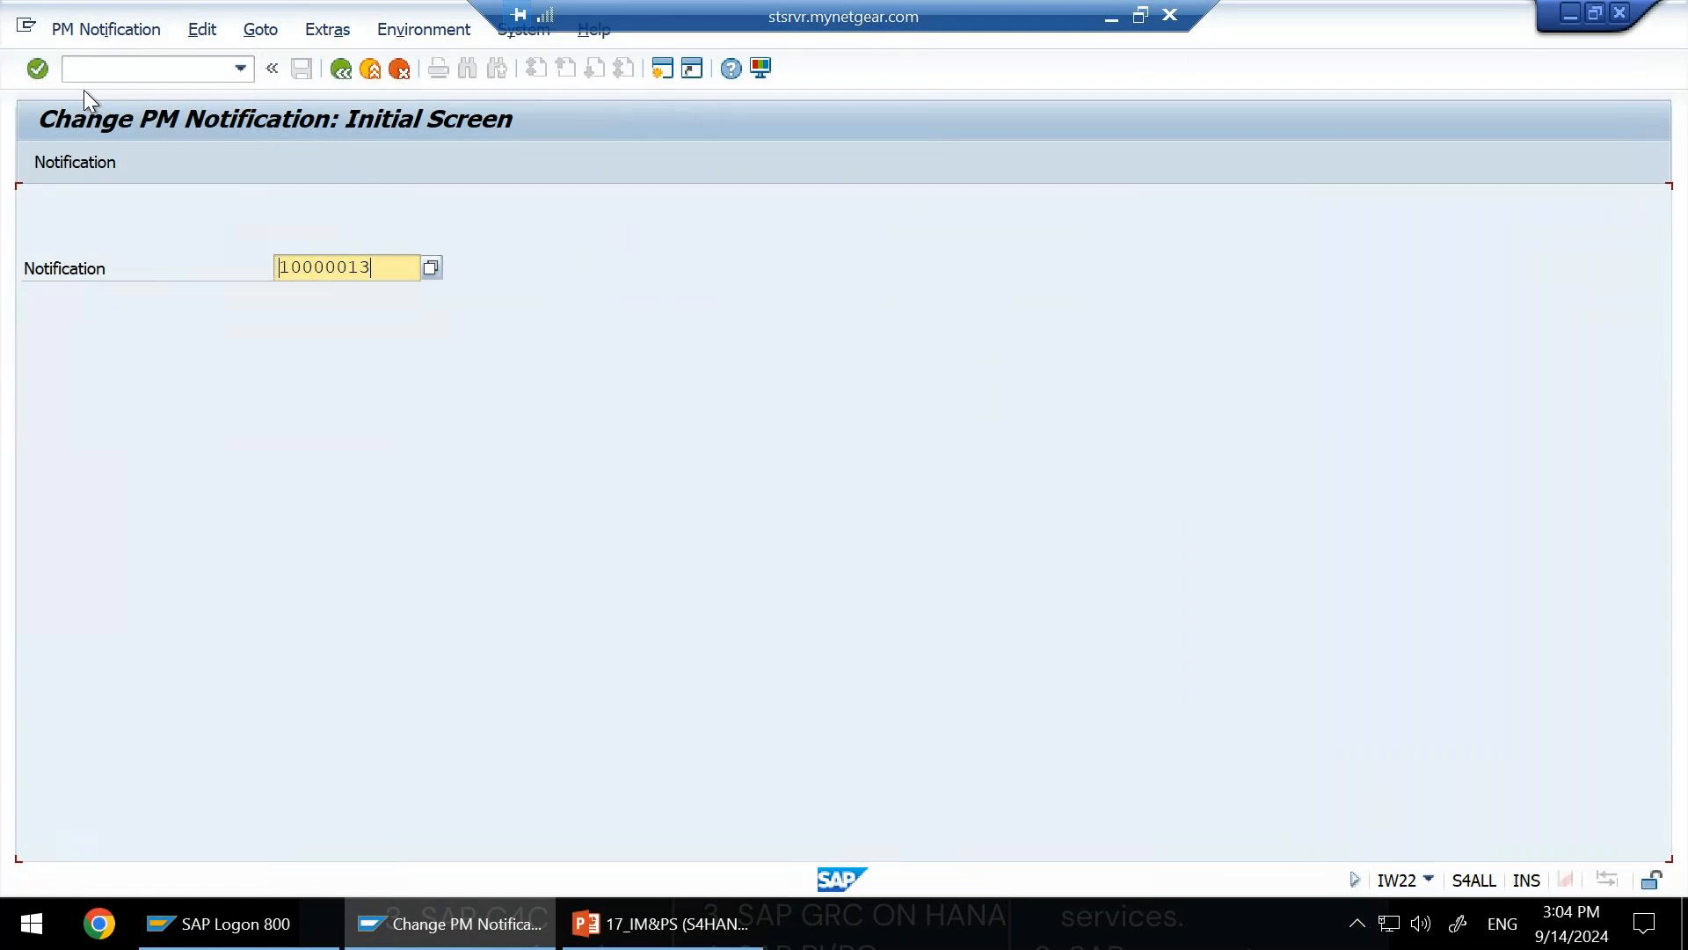
key(Return)
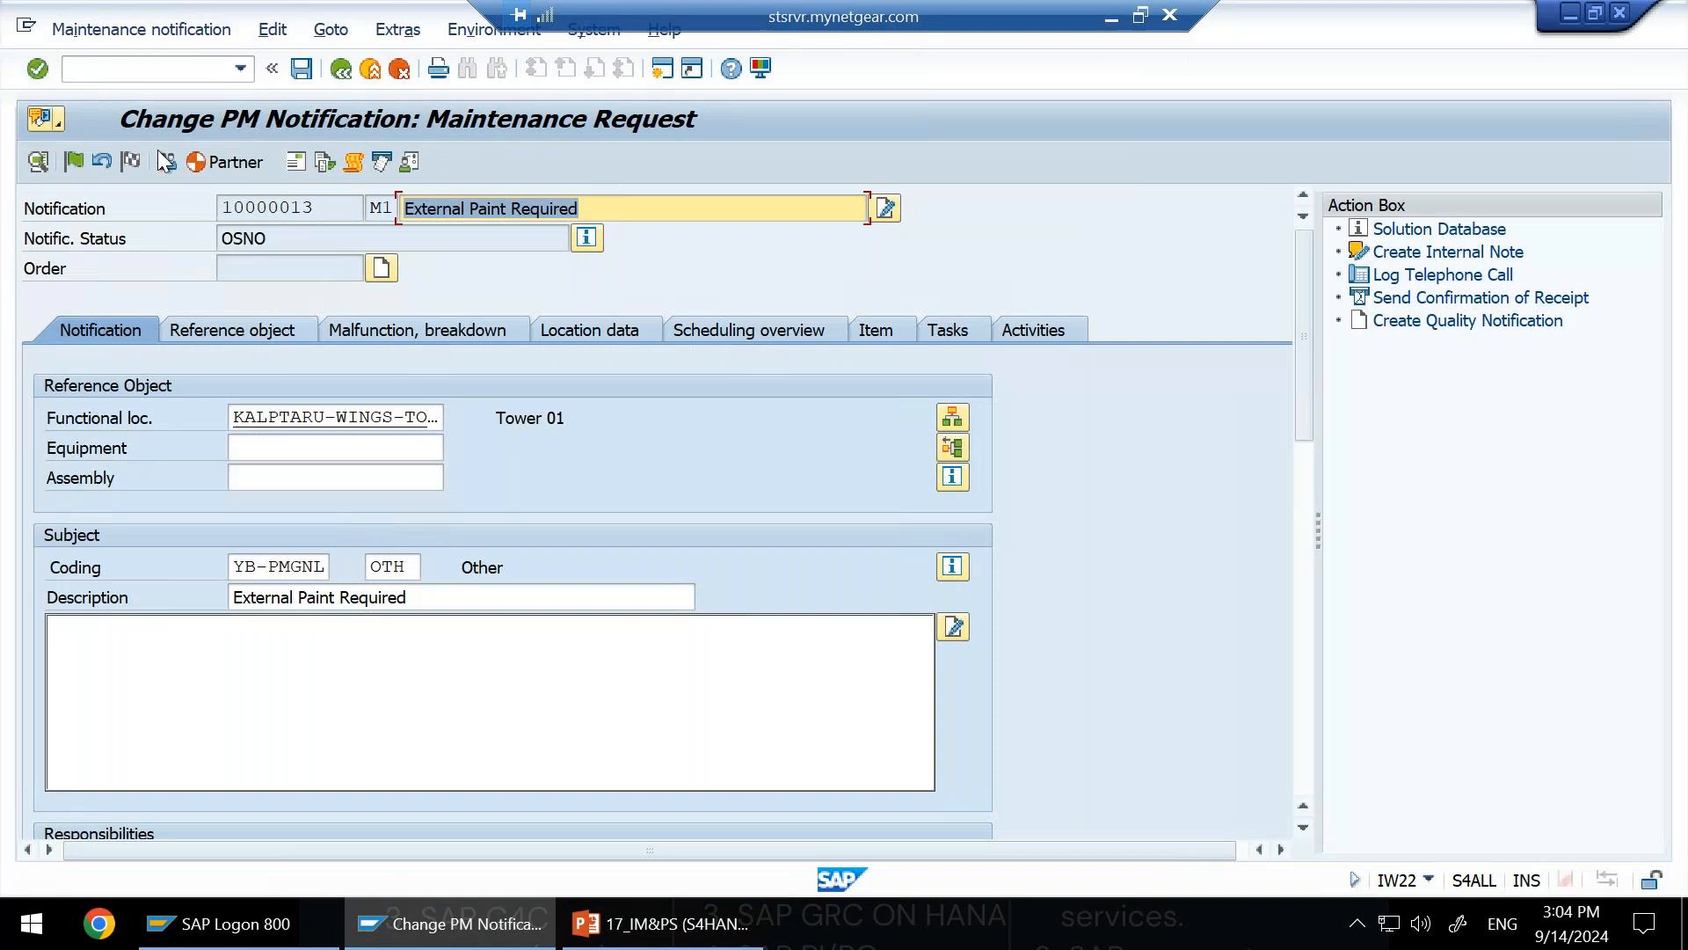
click(883, 336)
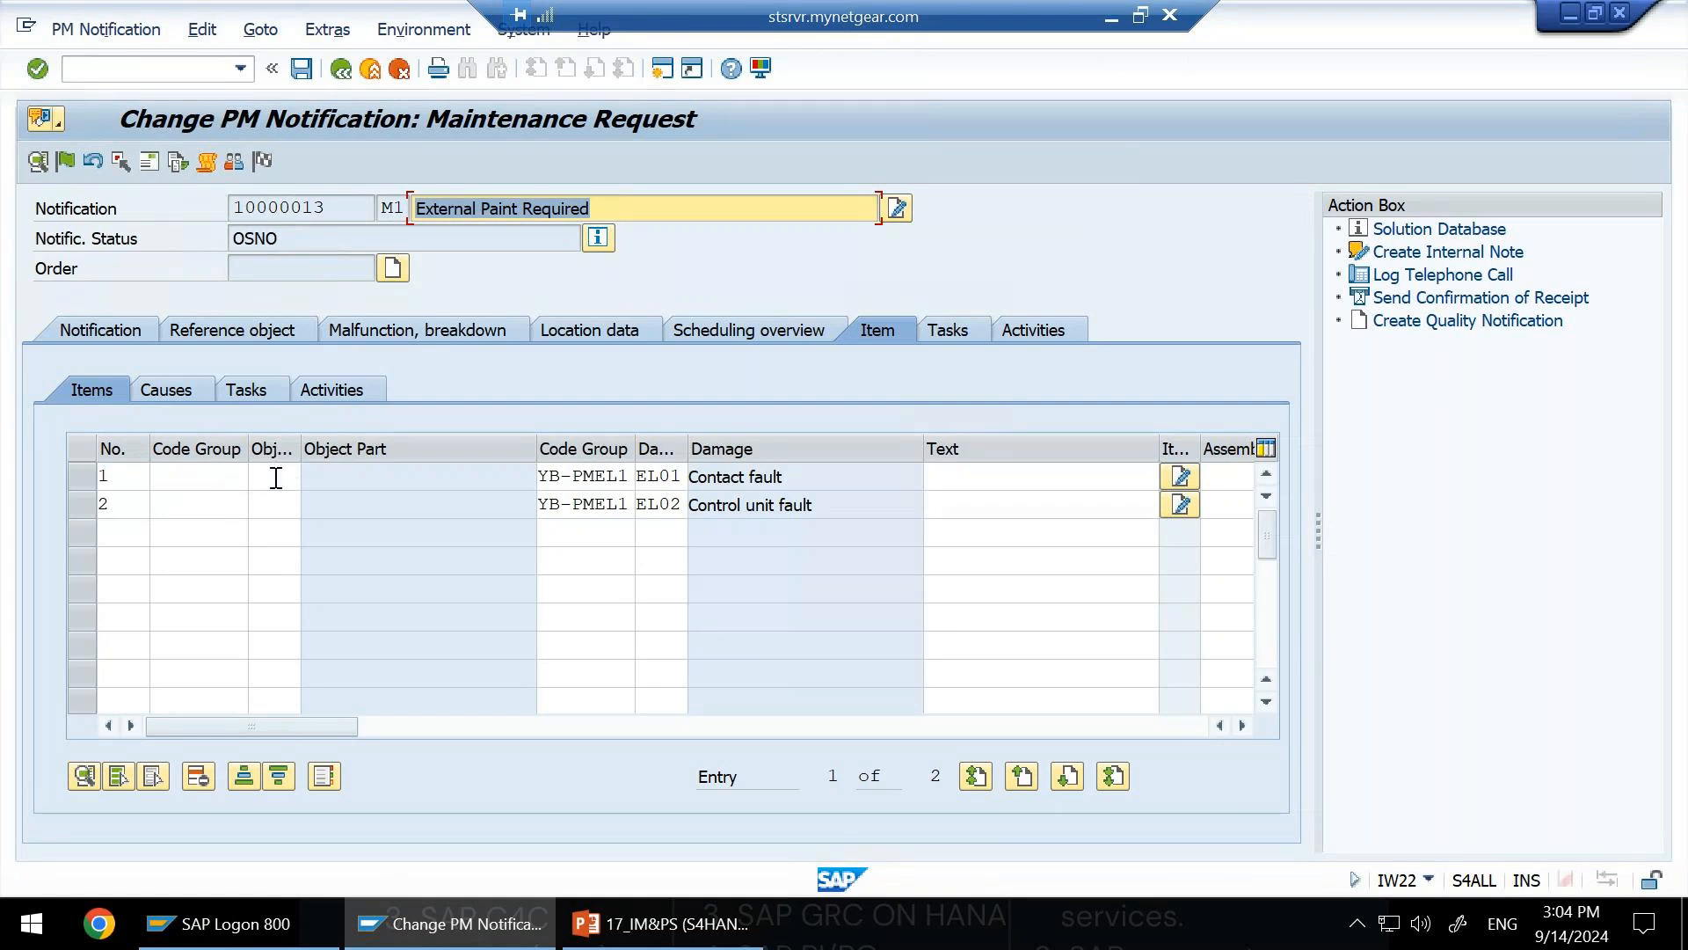
Look at the object part code groups available for item 1 without choosing one.
click(244, 477)
click(257, 477)
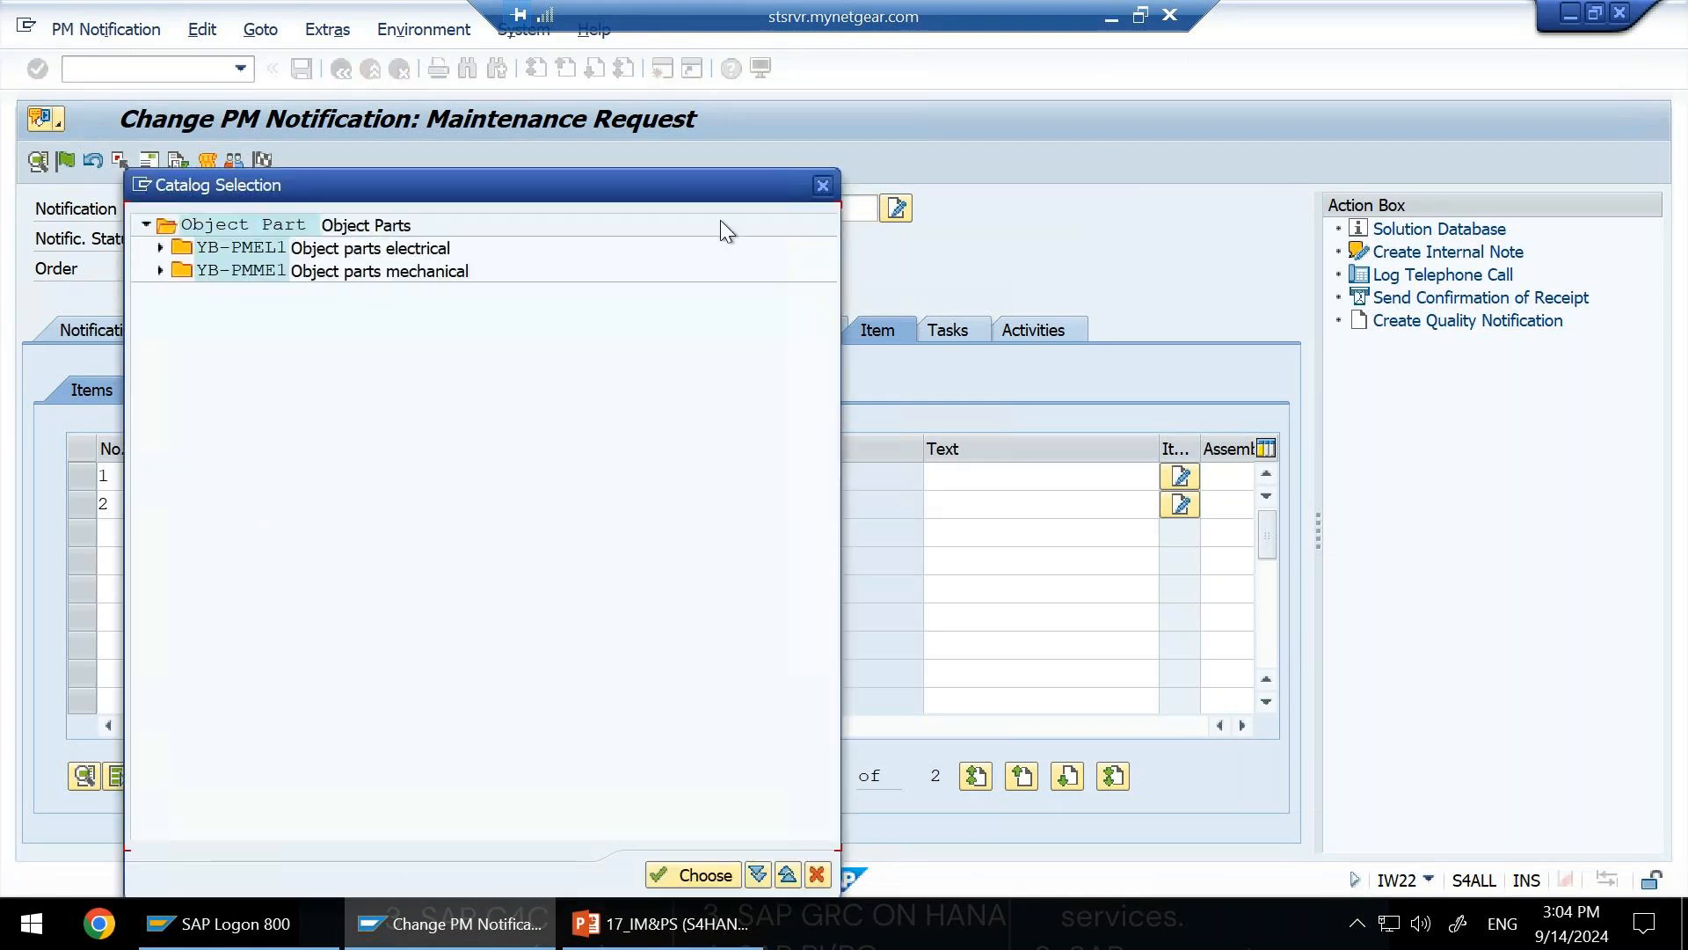
click(821, 187)
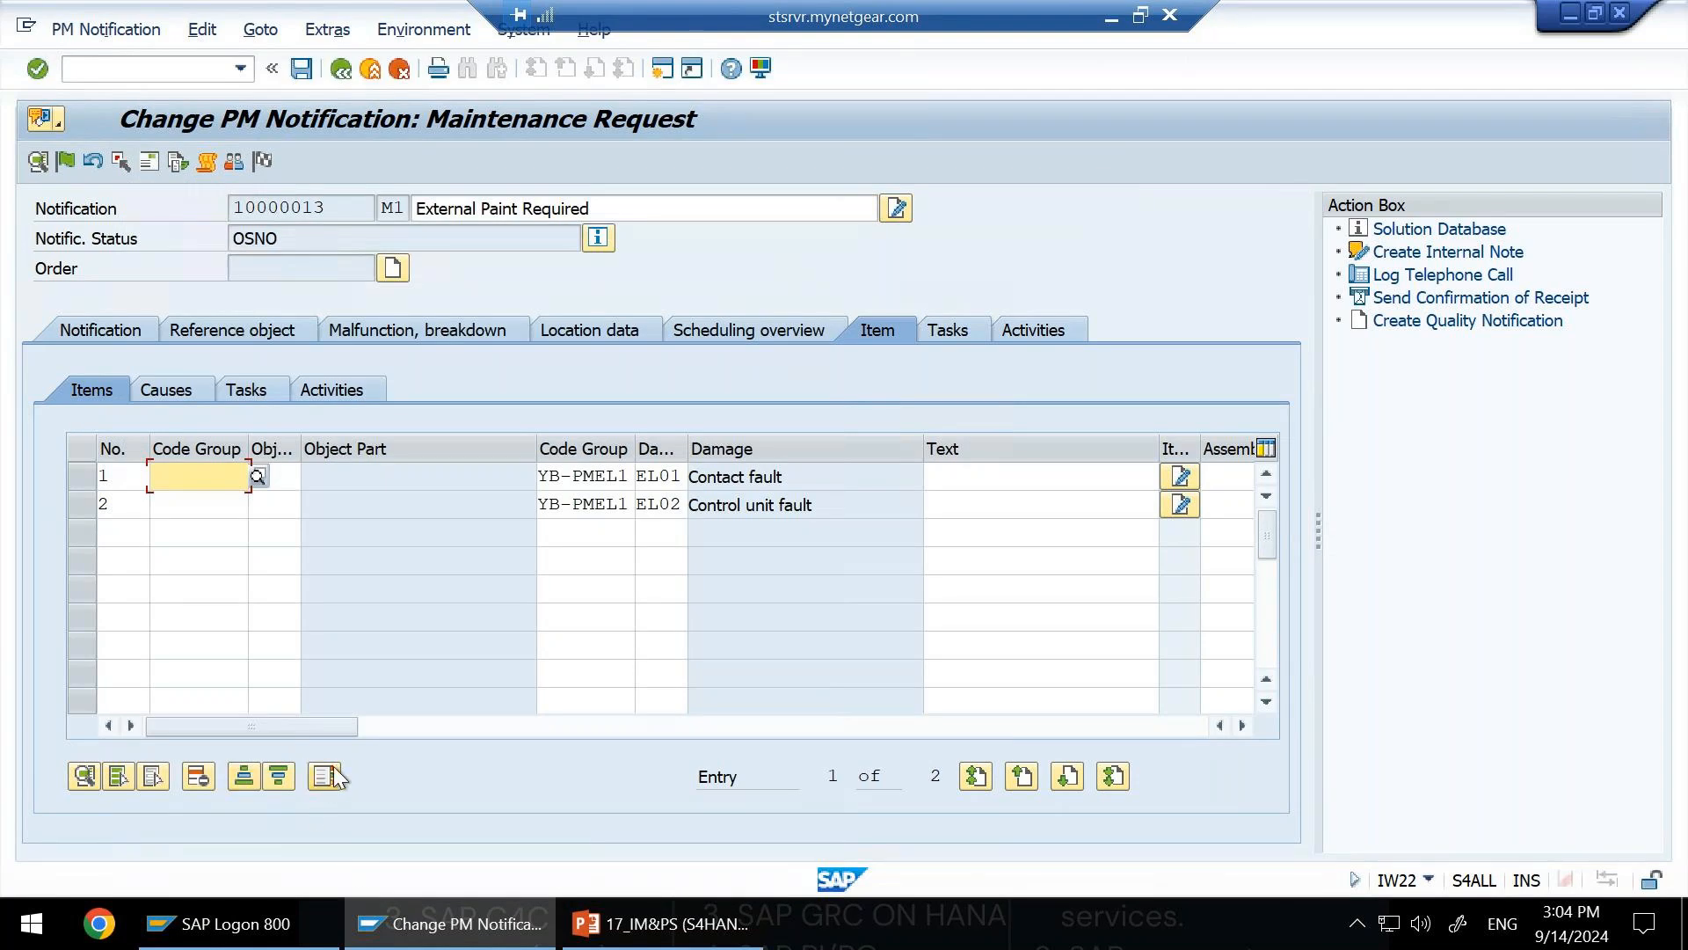
Look at the causes view for item 1 and the damage code groups without choosing a code.
click(82, 475)
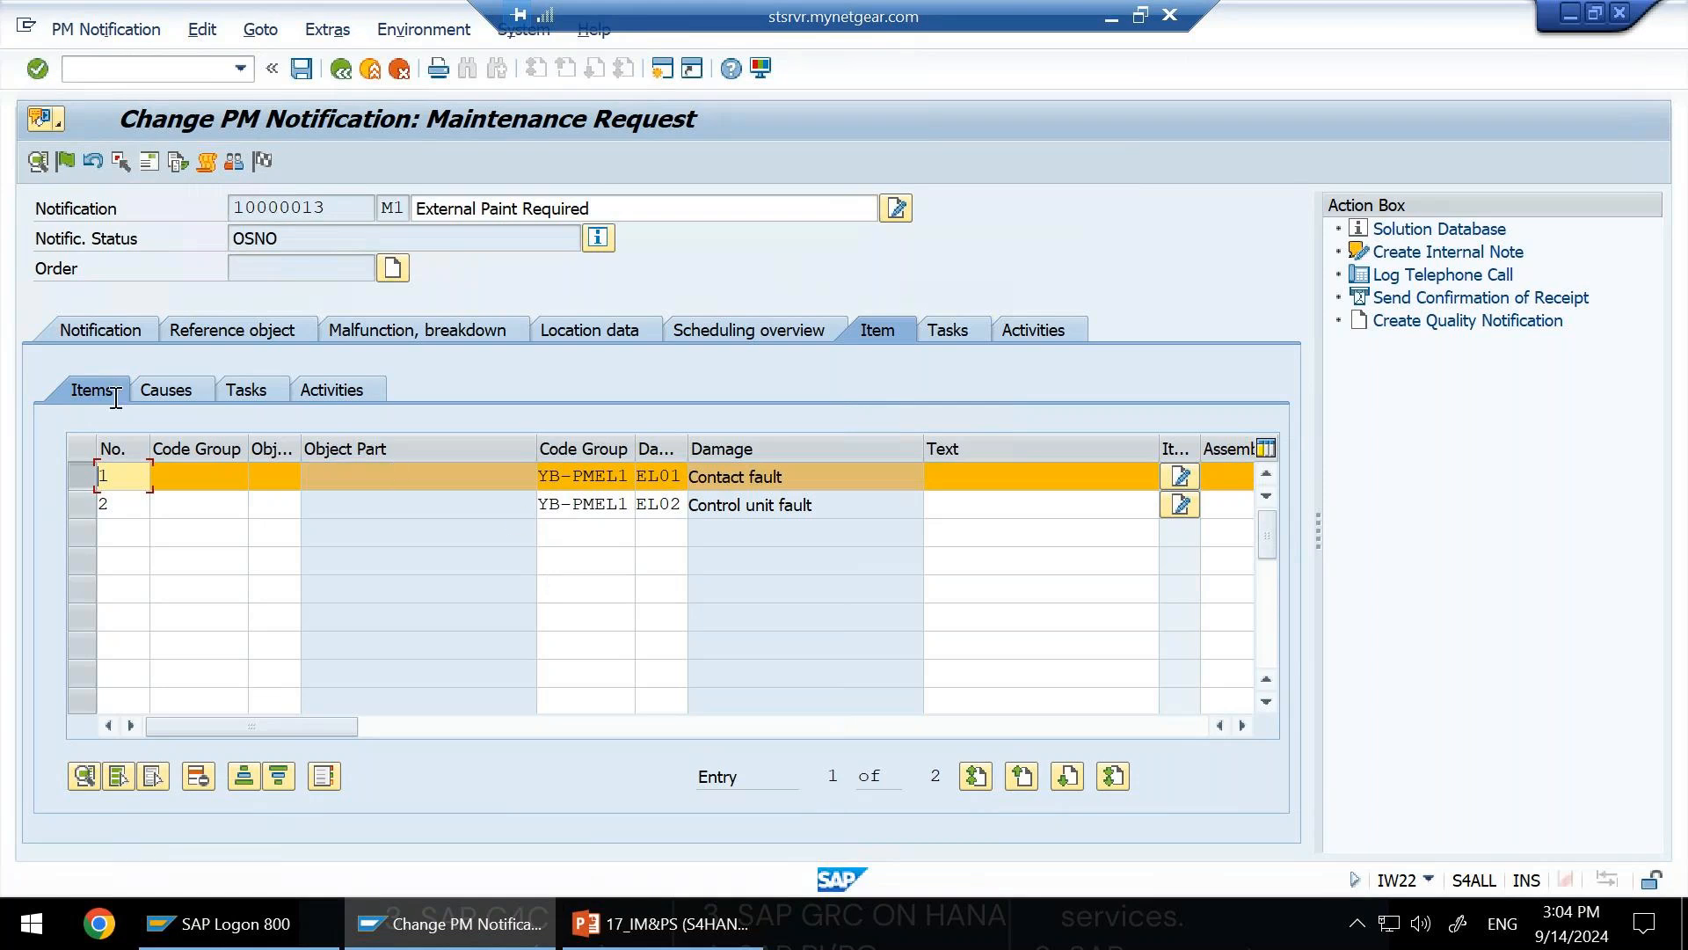
click(179, 401)
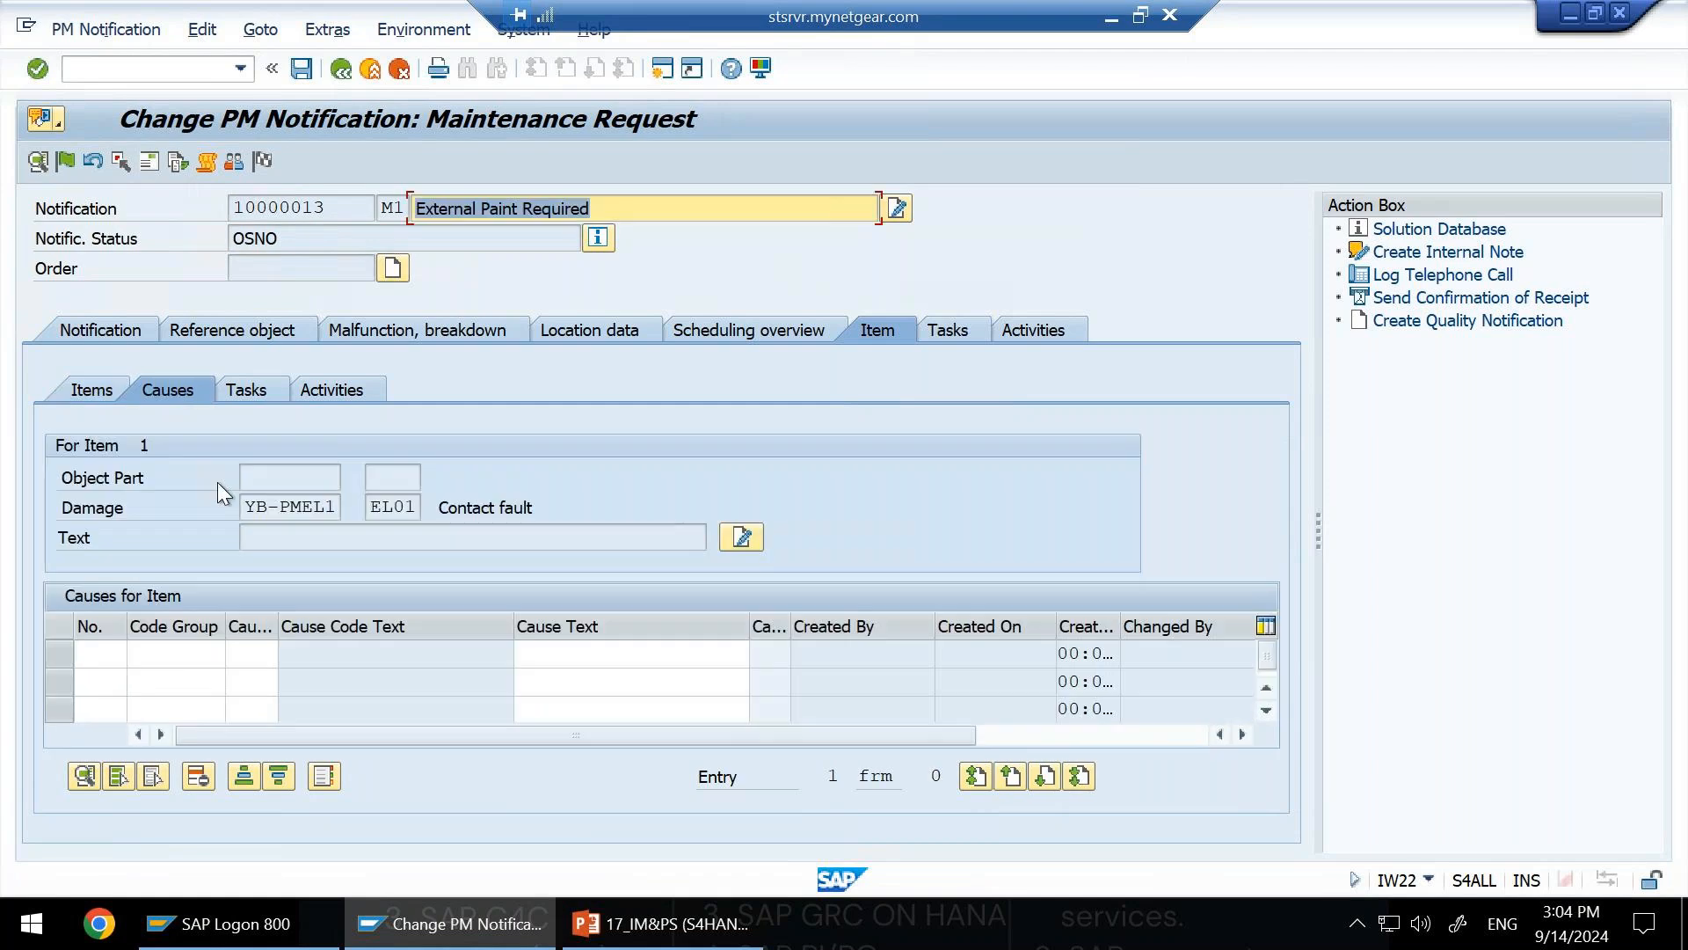
click(92, 390)
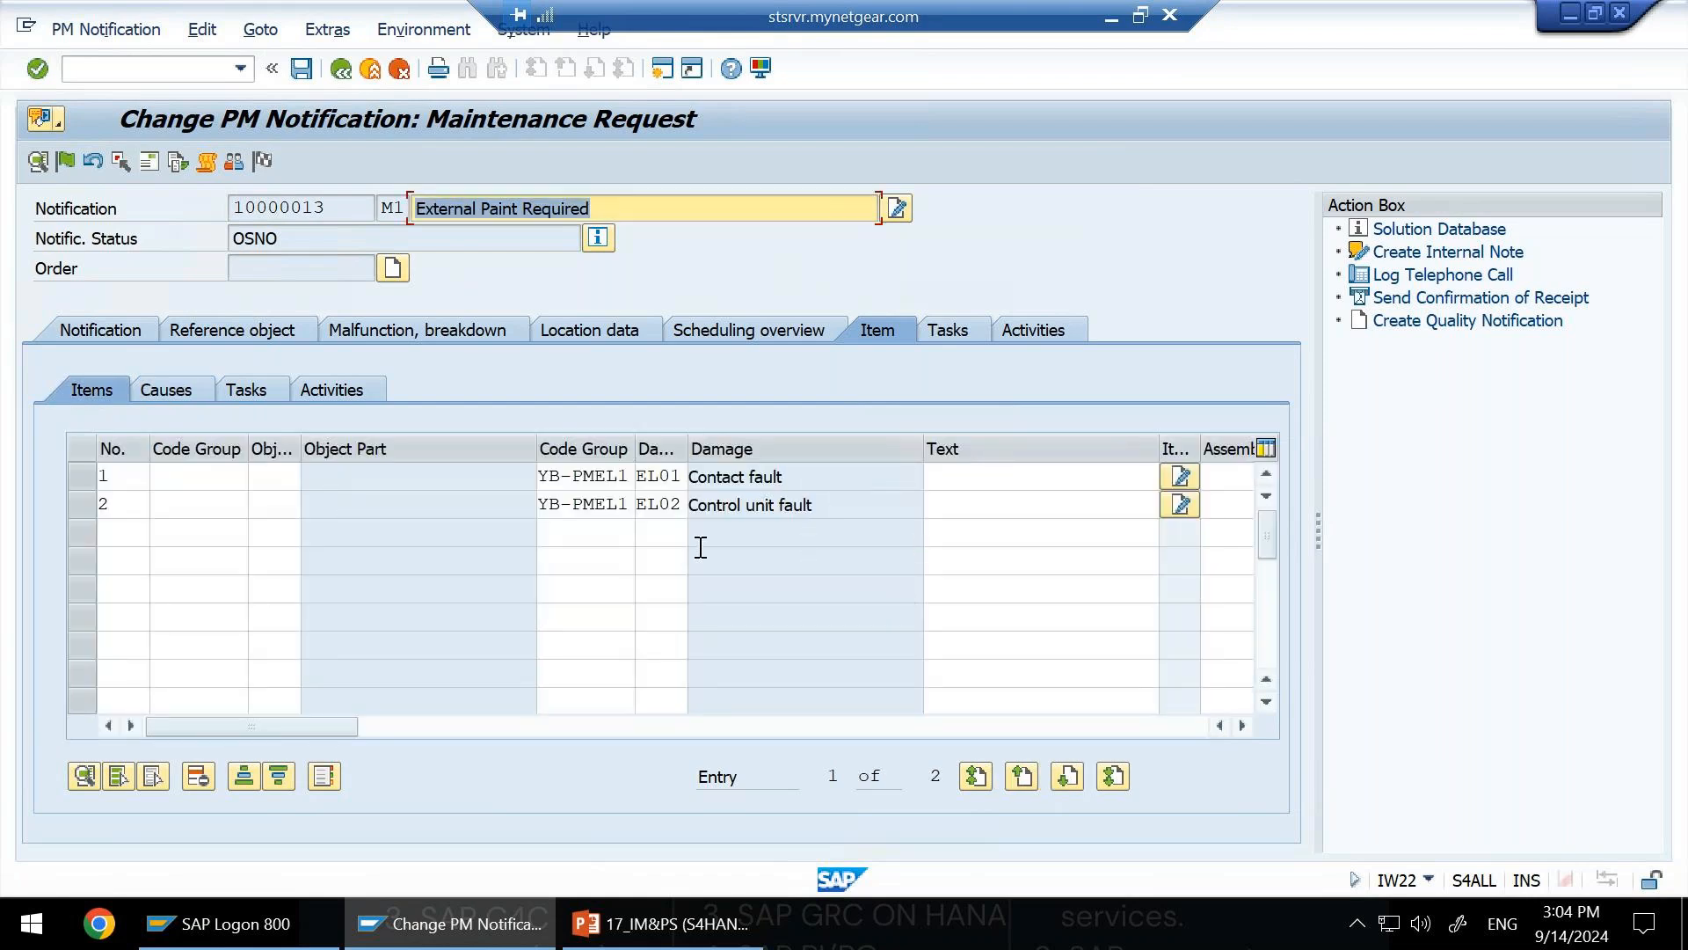
click(88, 477)
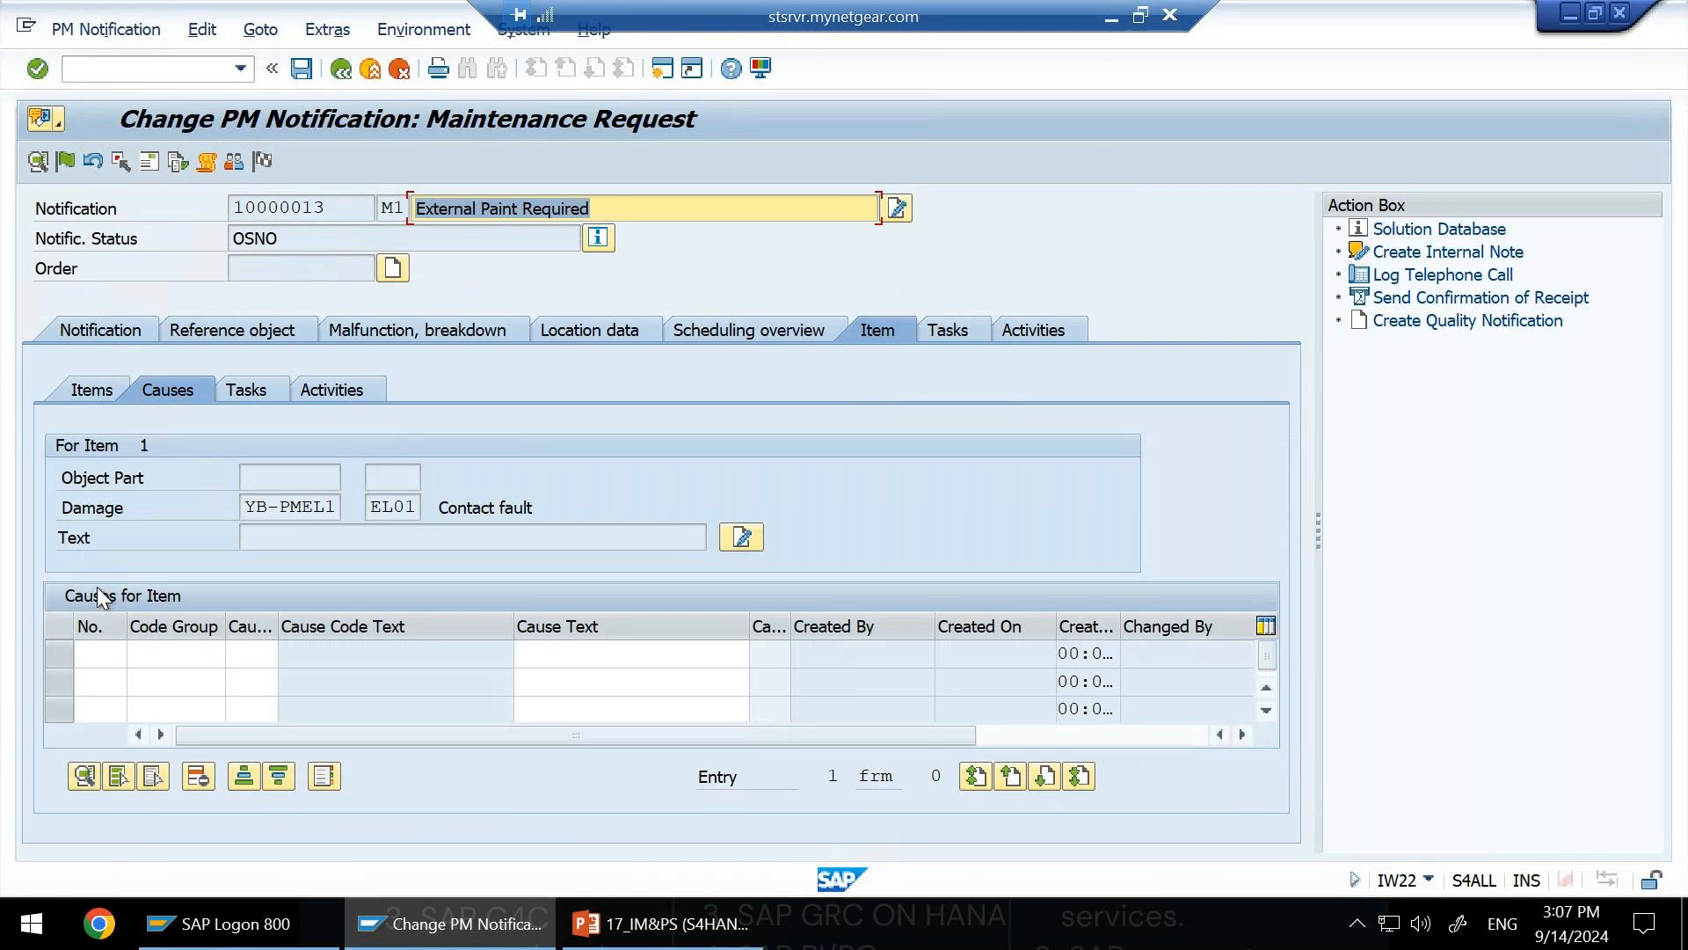
click(87, 386)
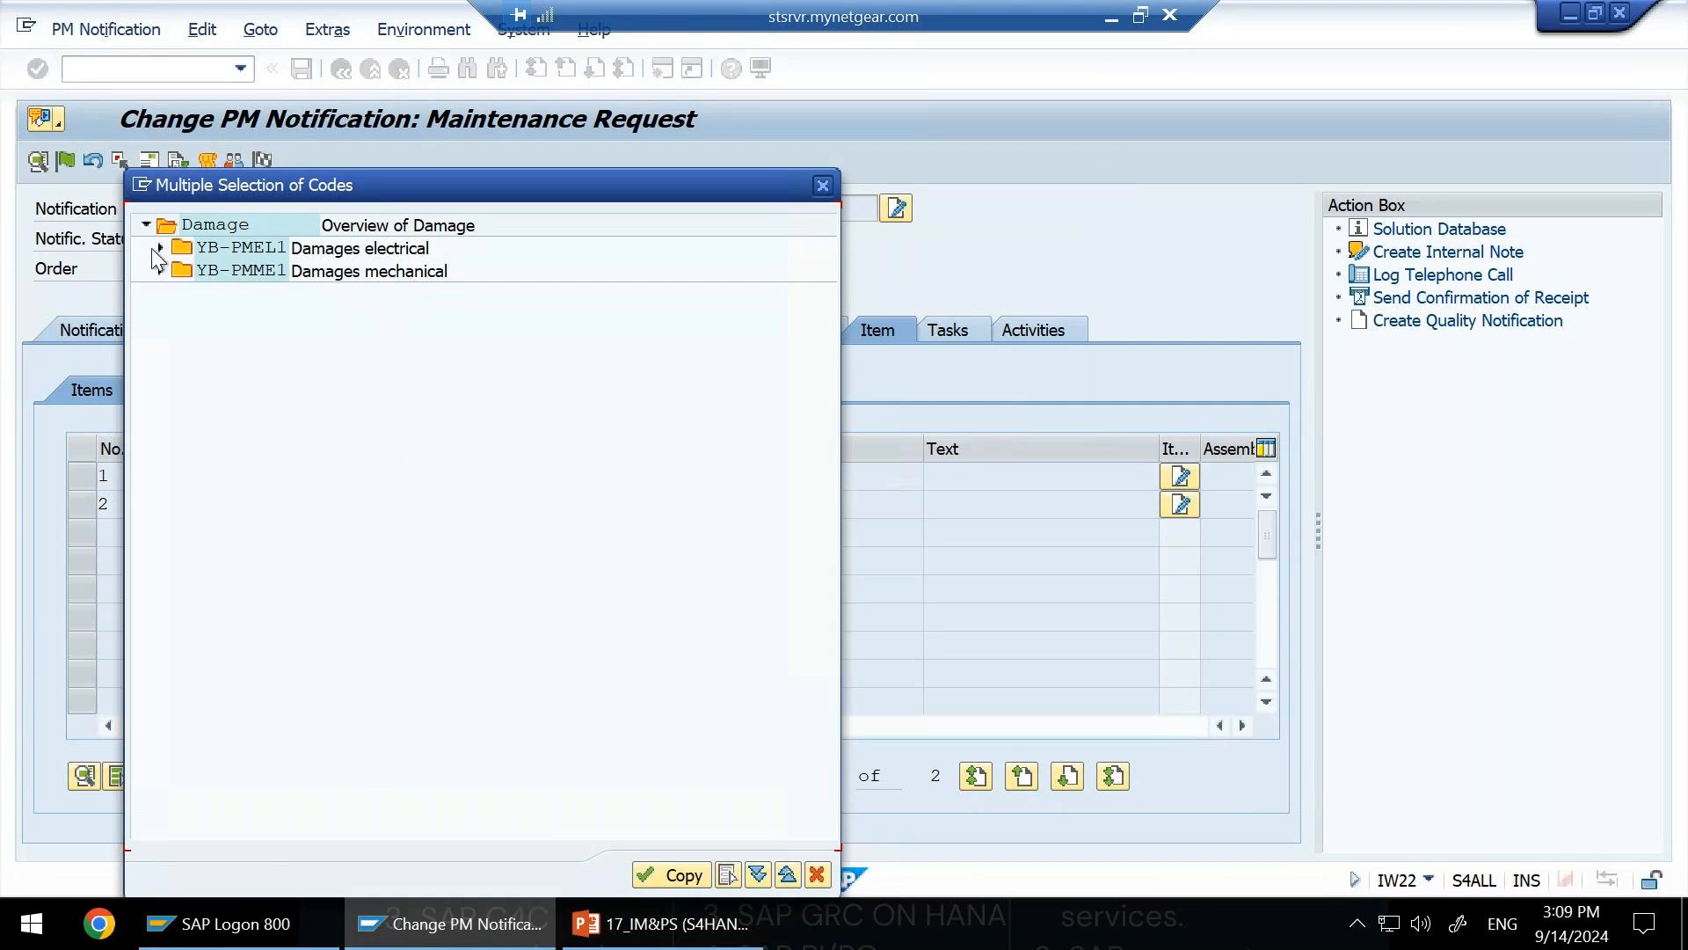
click(821, 186)
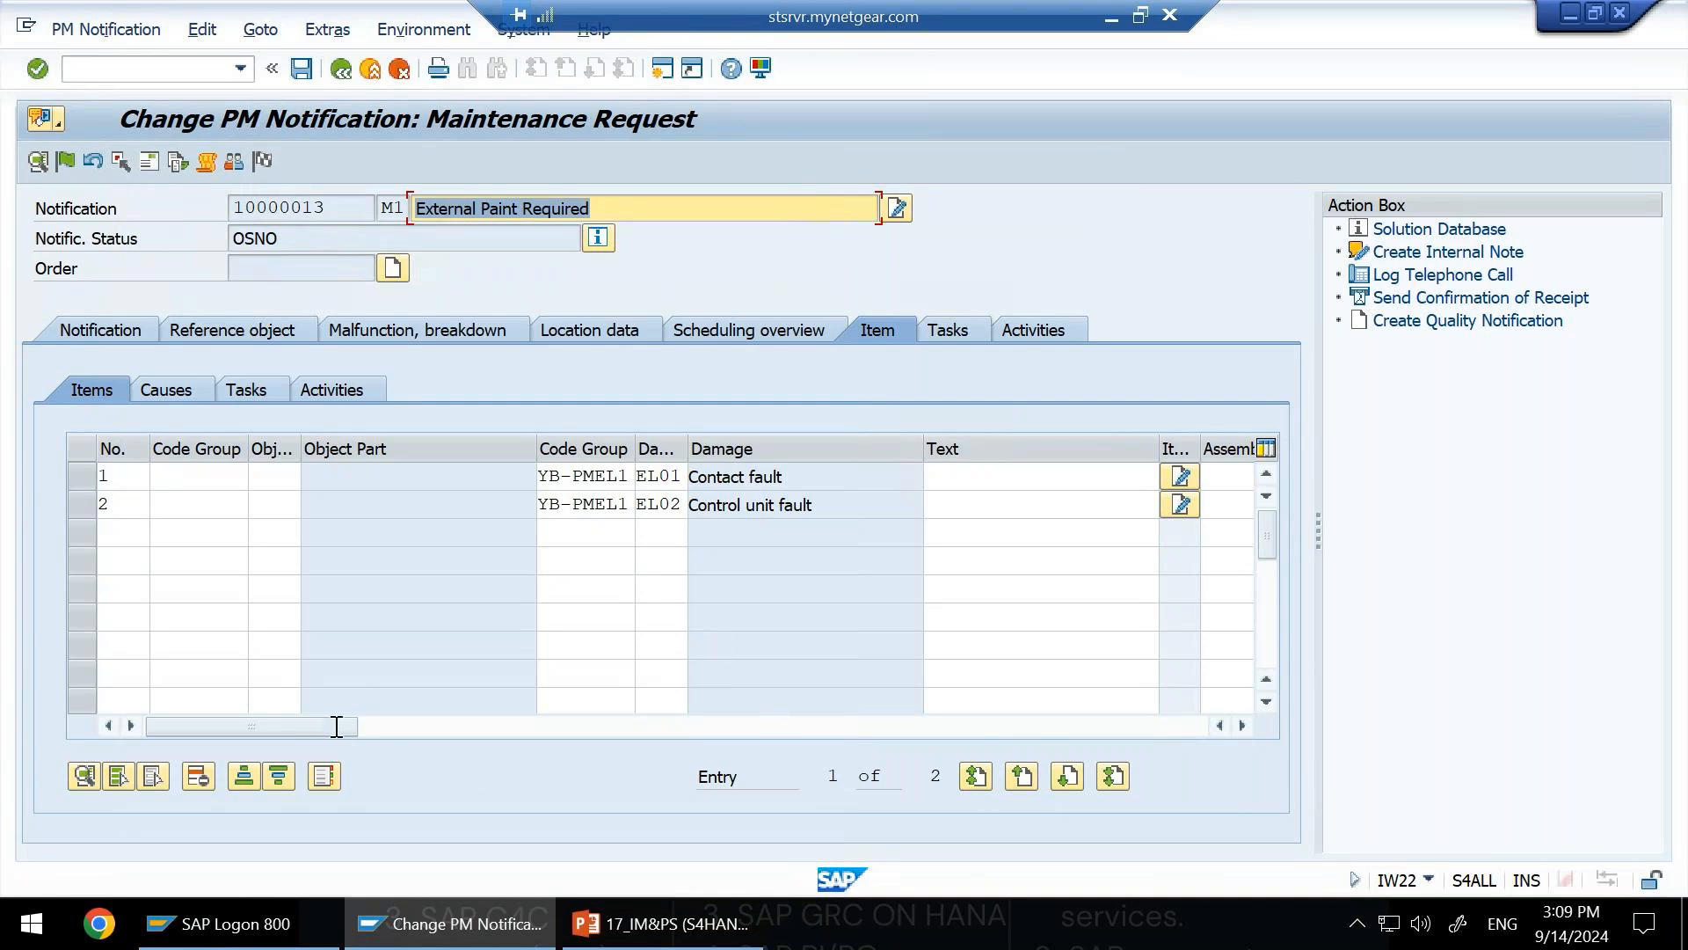
Examine the further columns of the items table, including assembly, defect quantity, creation and change data.
click(1243, 725)
click(1243, 725)
click(1243, 725)
click(1243, 726)
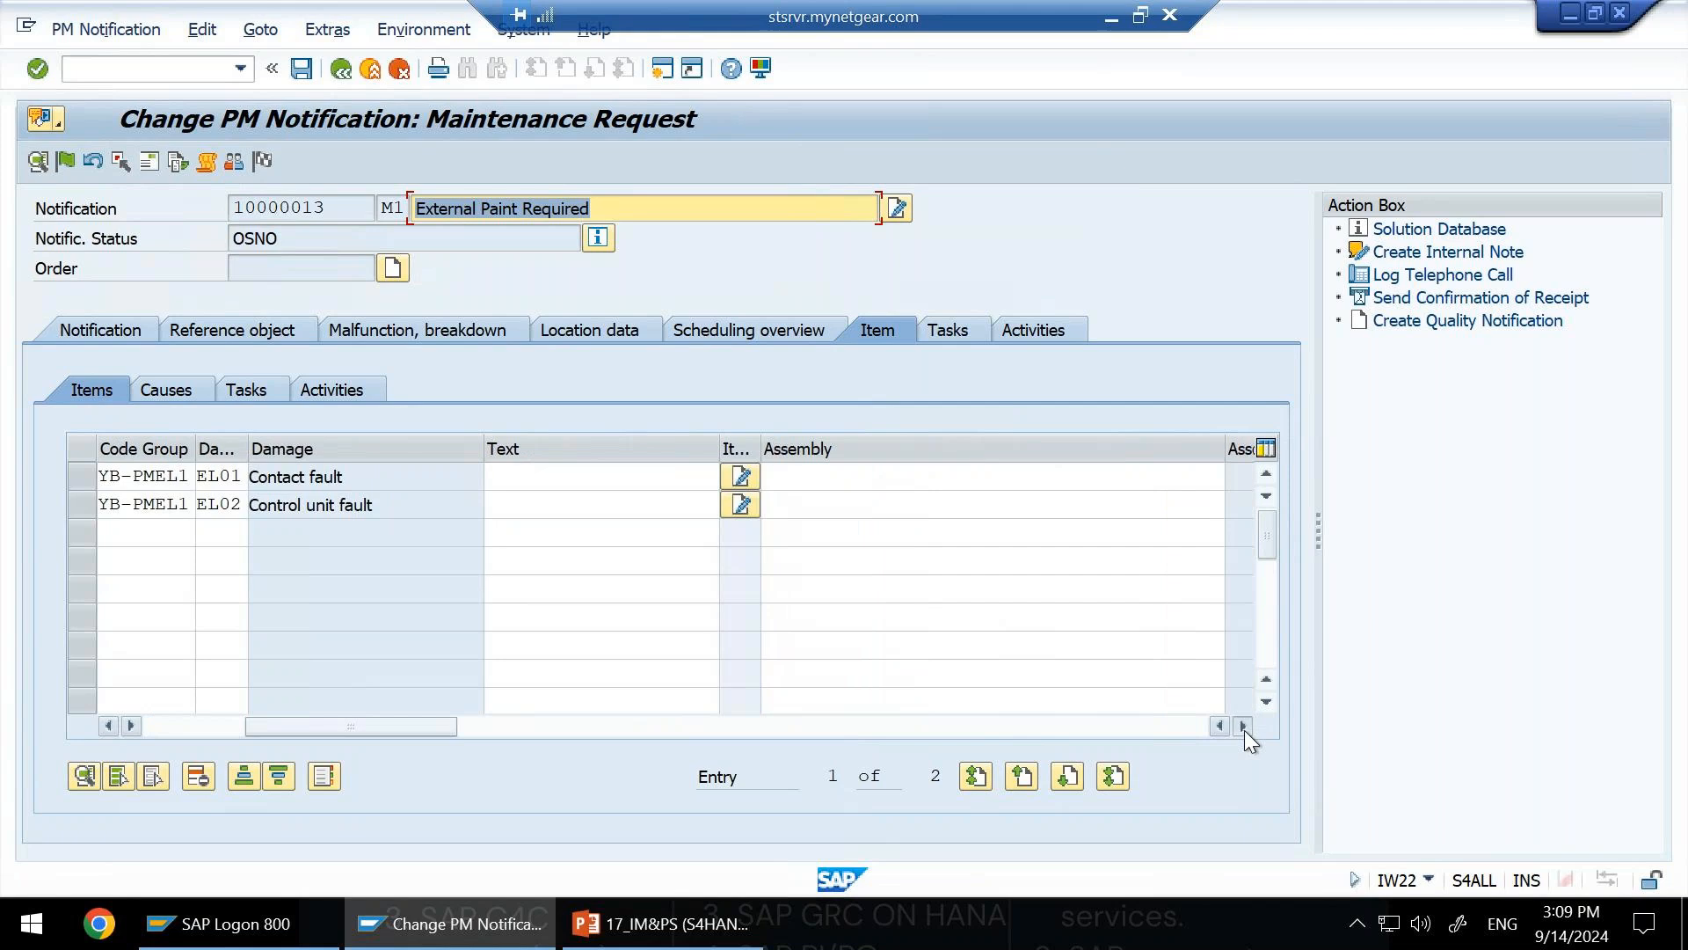
click(1243, 726)
click(1243, 726)
click(1243, 725)
click(1243, 726)
click(1243, 726)
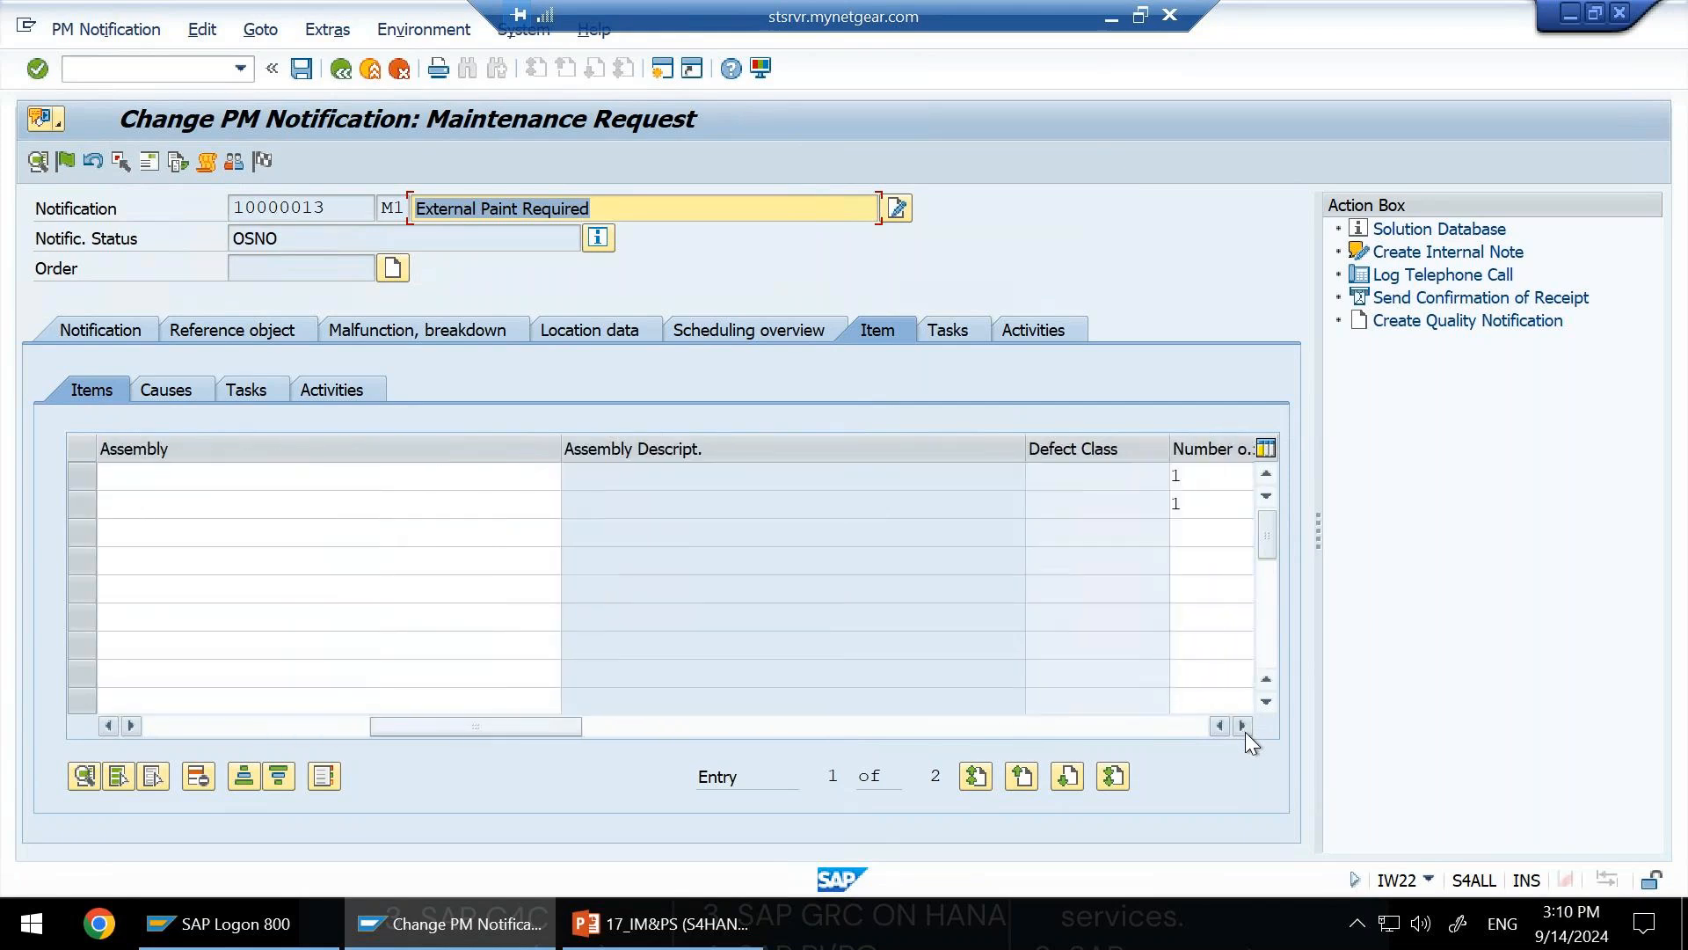
click(1243, 725)
click(1243, 725)
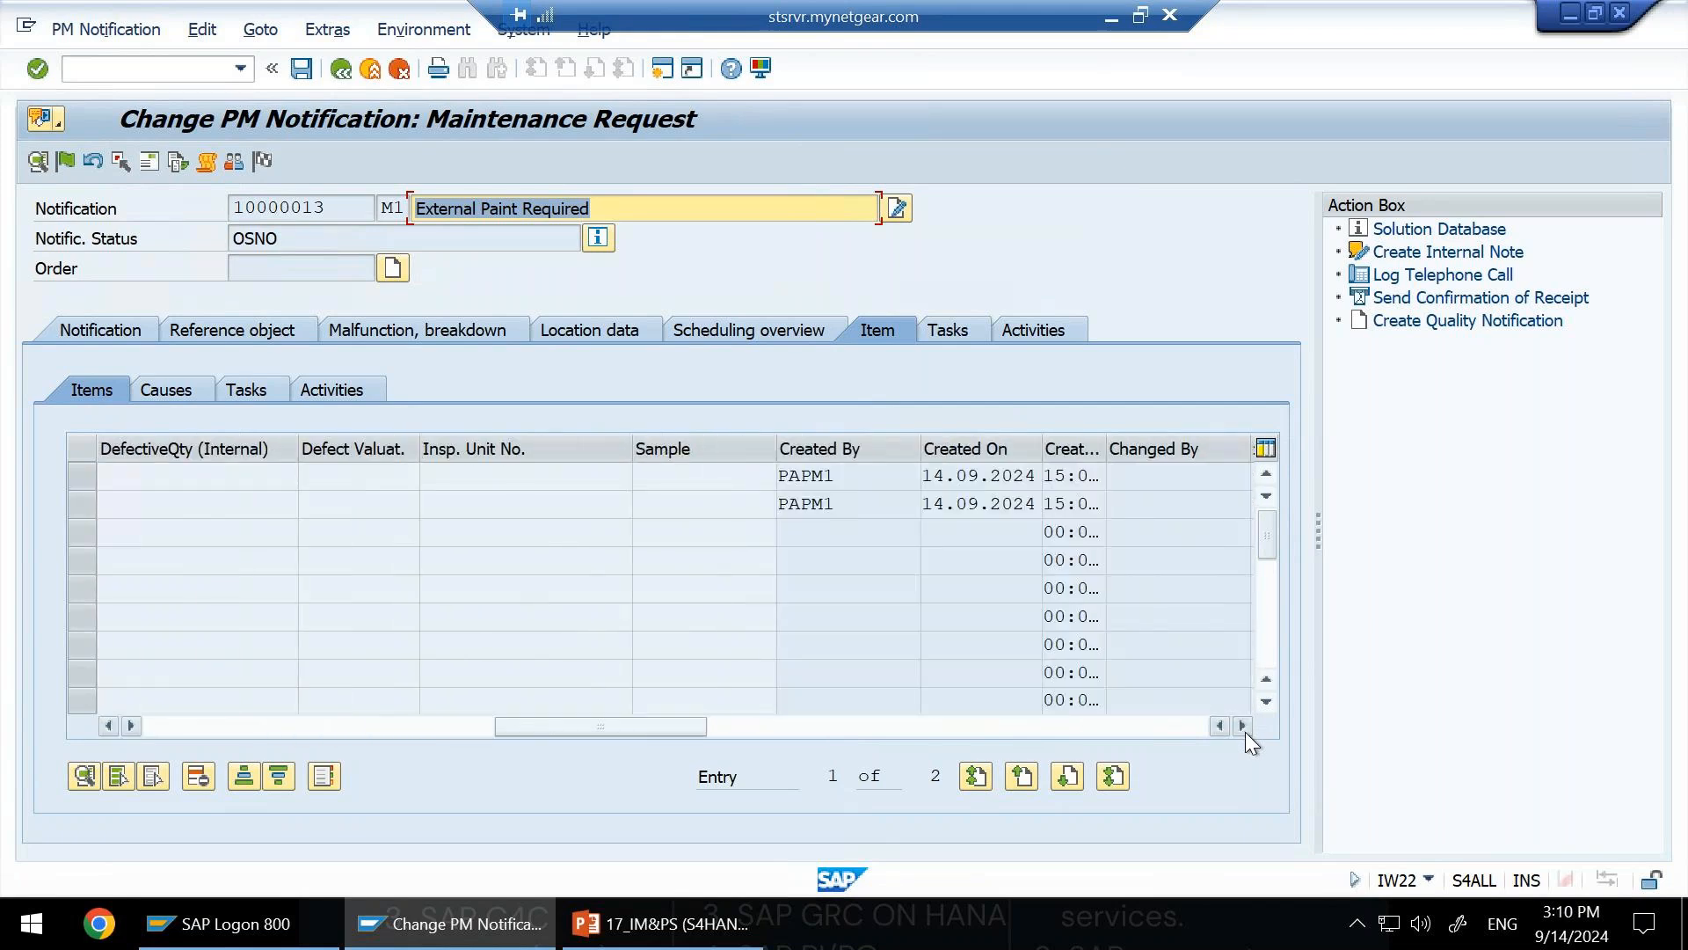
click(1244, 725)
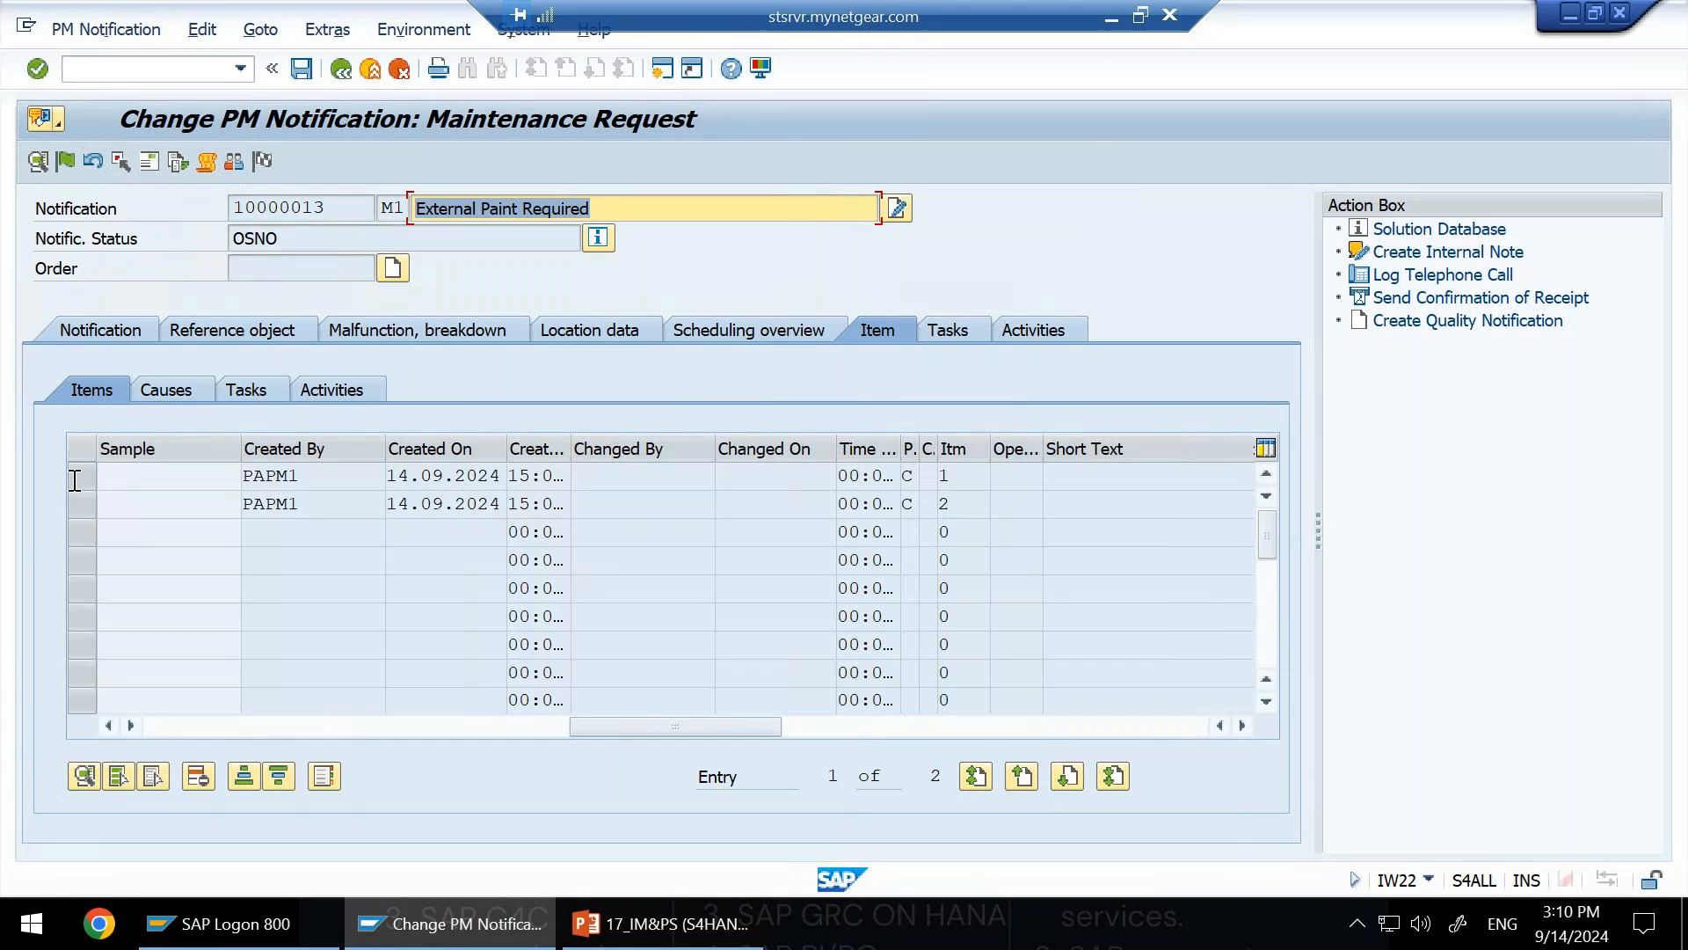
Add cause EL00 (Short circuit) from code group YB-PMEL1 to item 1 and save the notification.
click(169, 391)
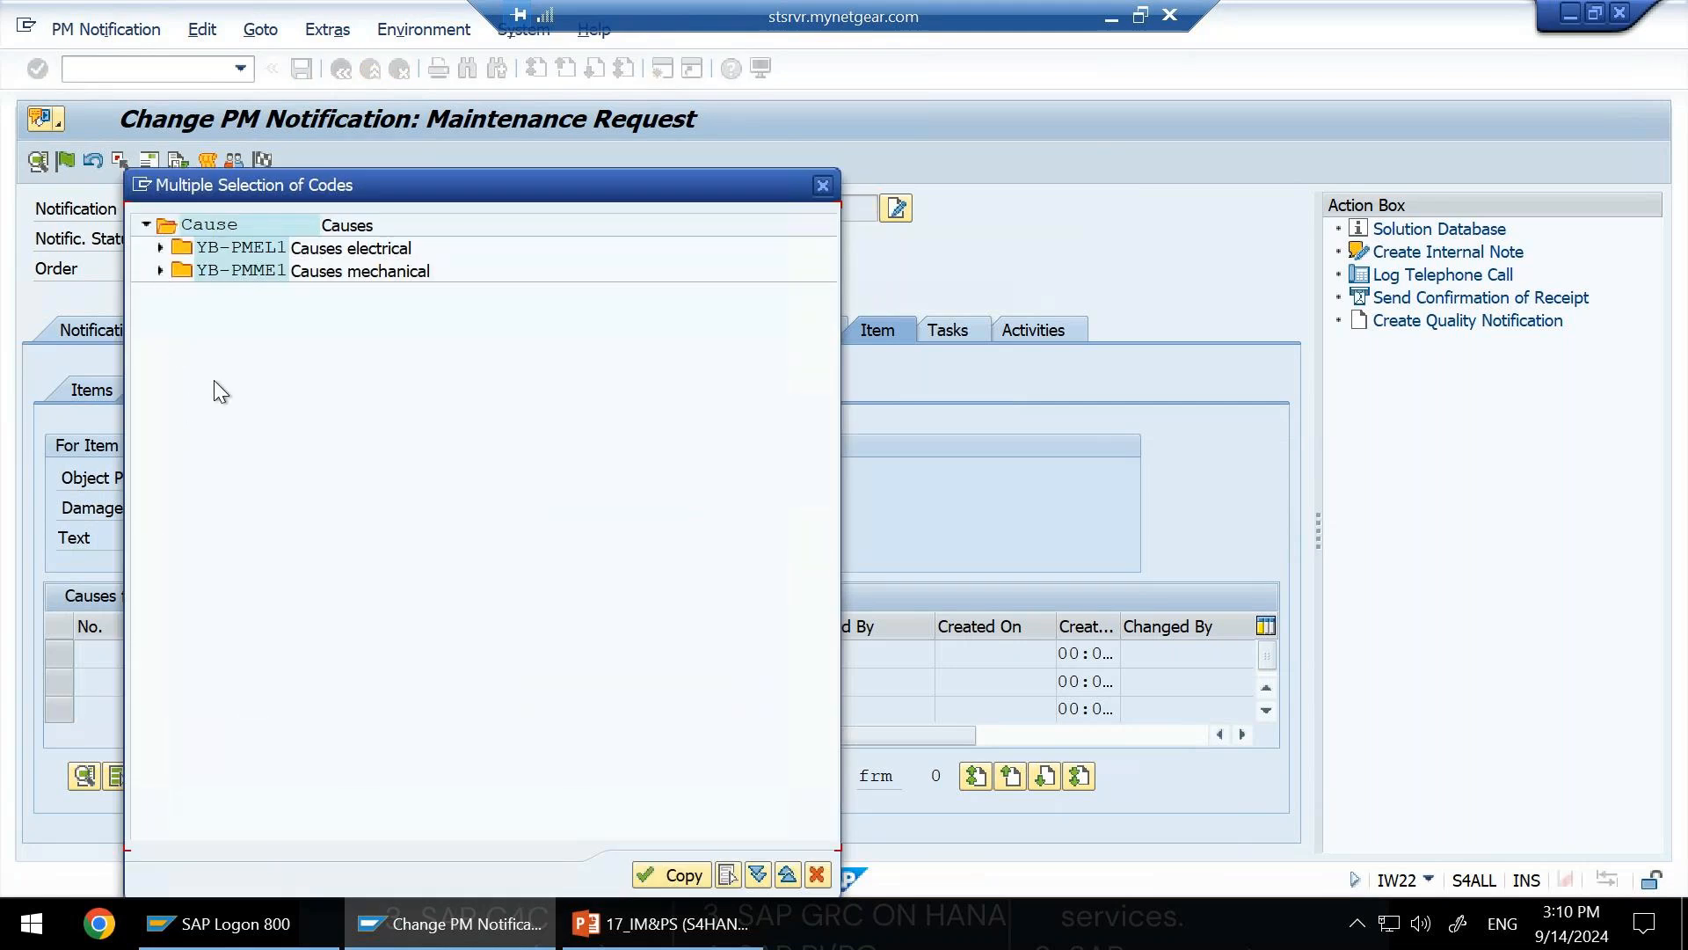
click(159, 248)
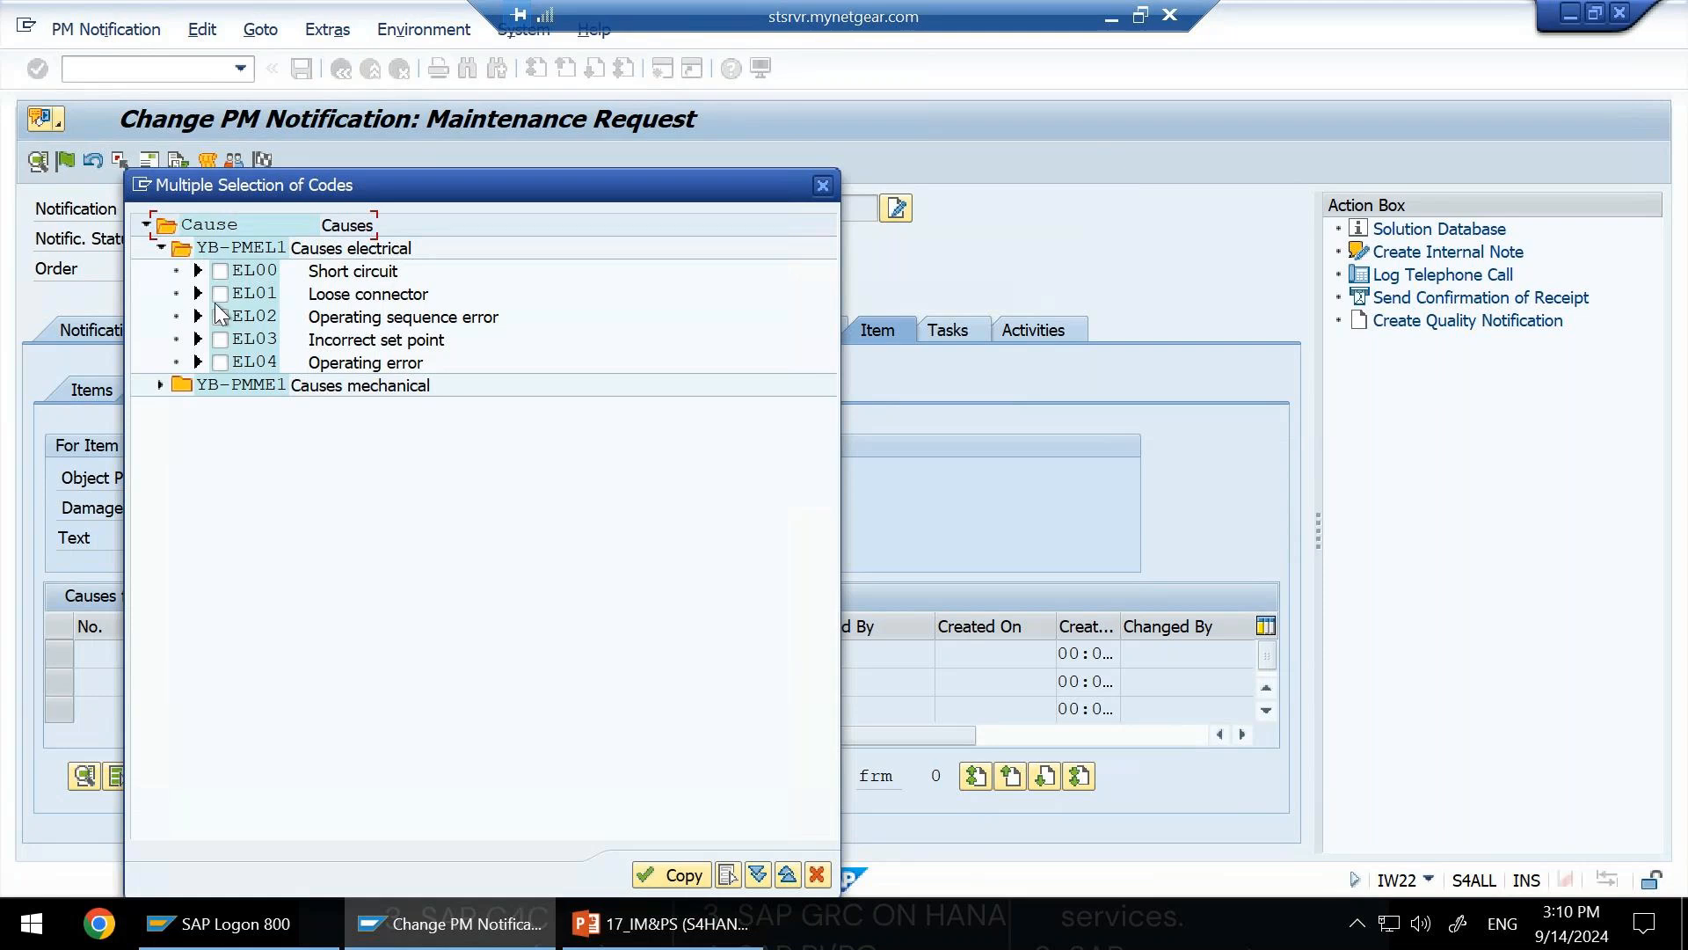
click(219, 271)
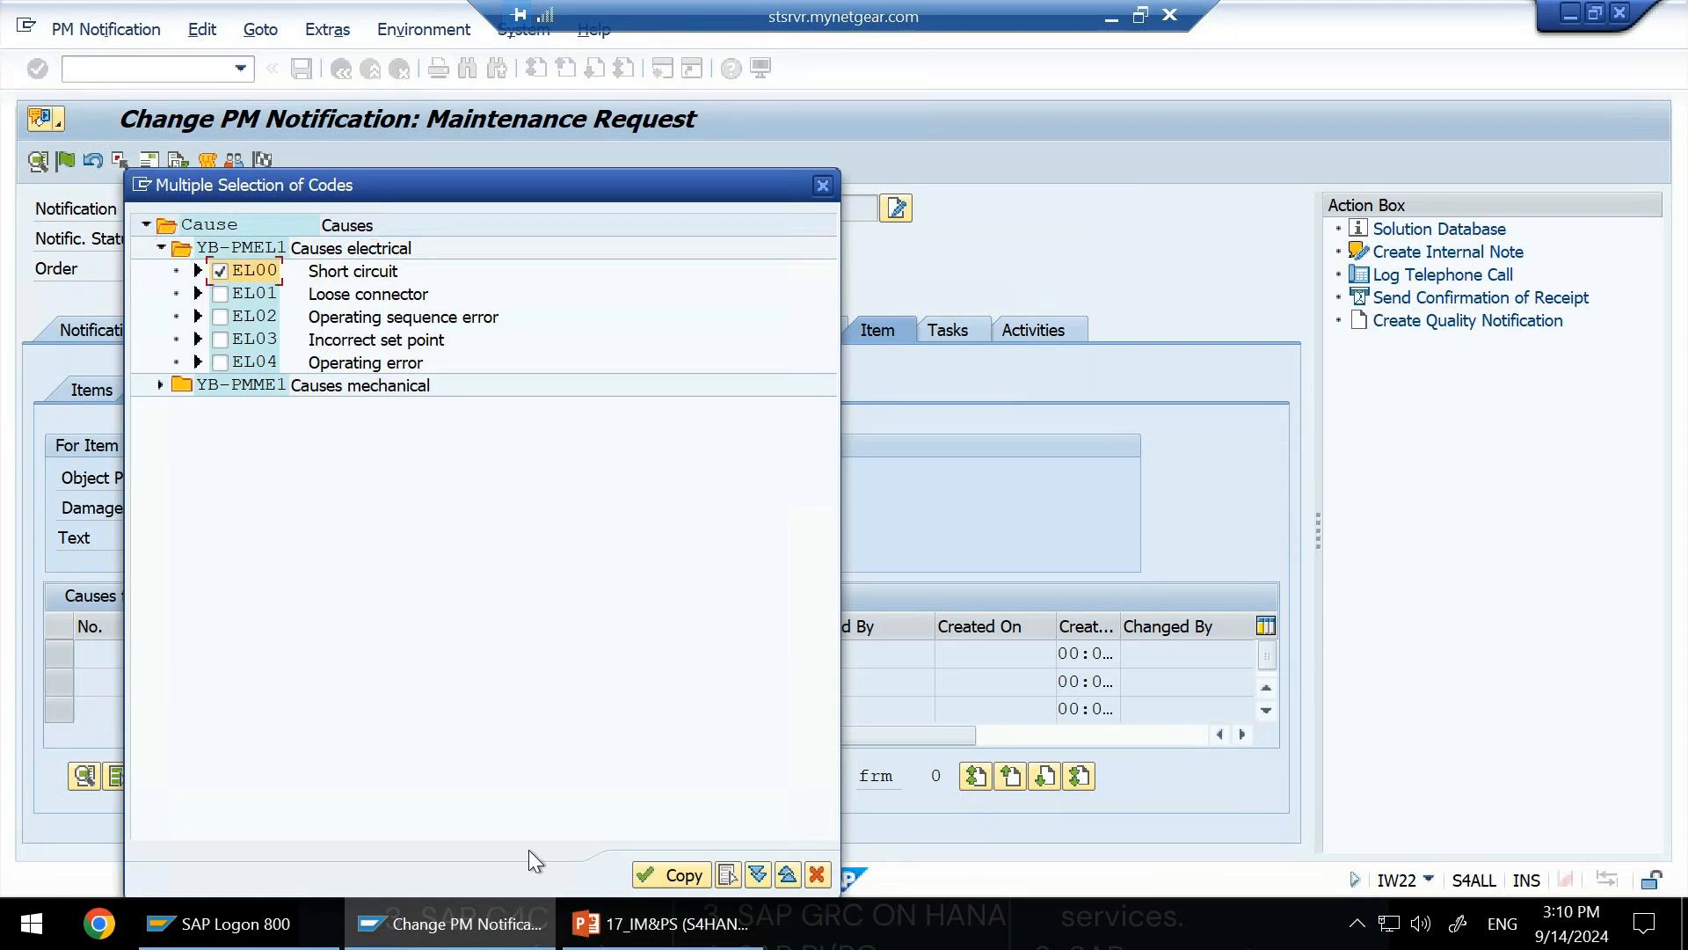
click(646, 874)
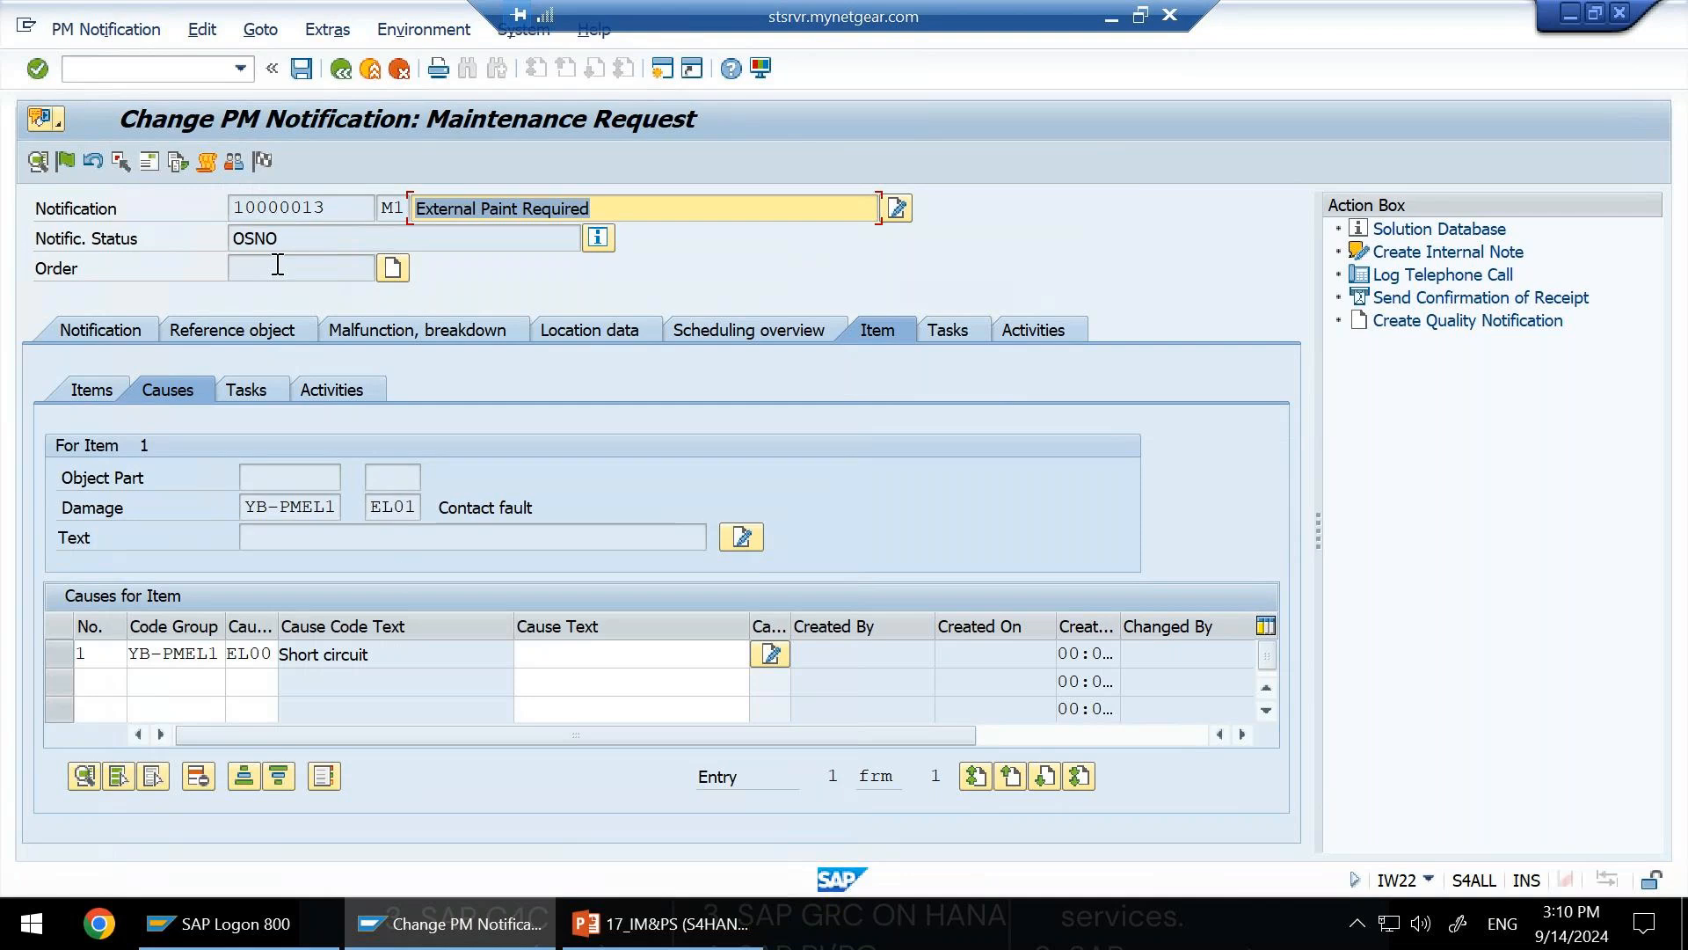
click(302, 70)
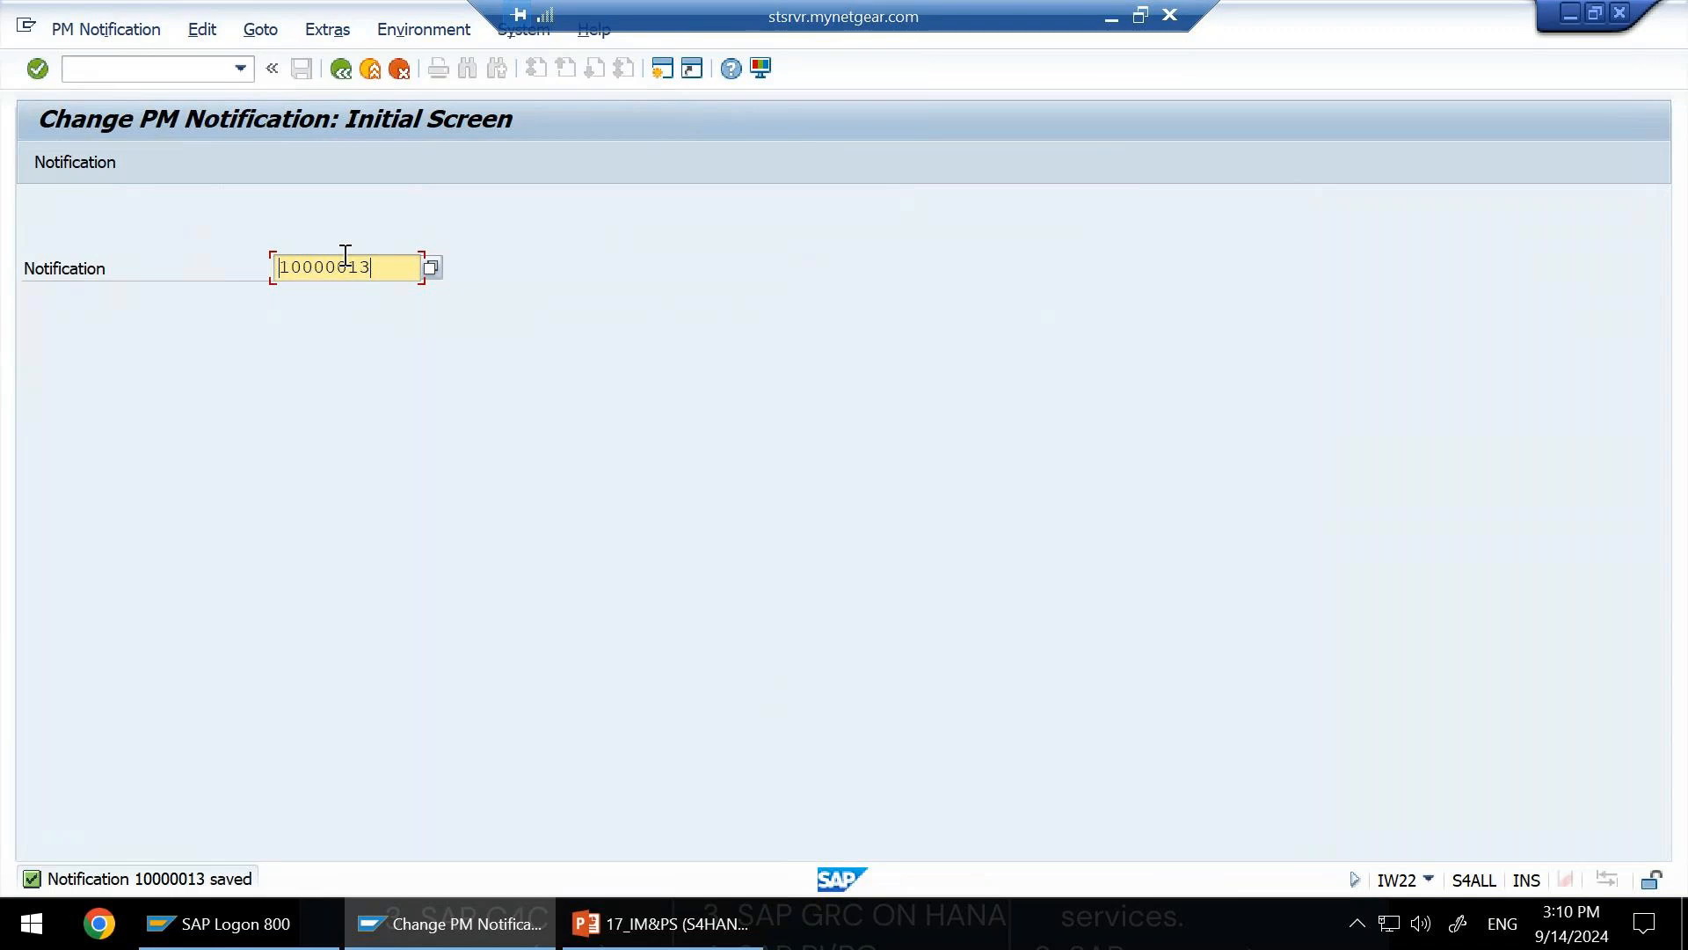
Reopen the "External Paint Required" notification, put it in process and save it.
key(Return)
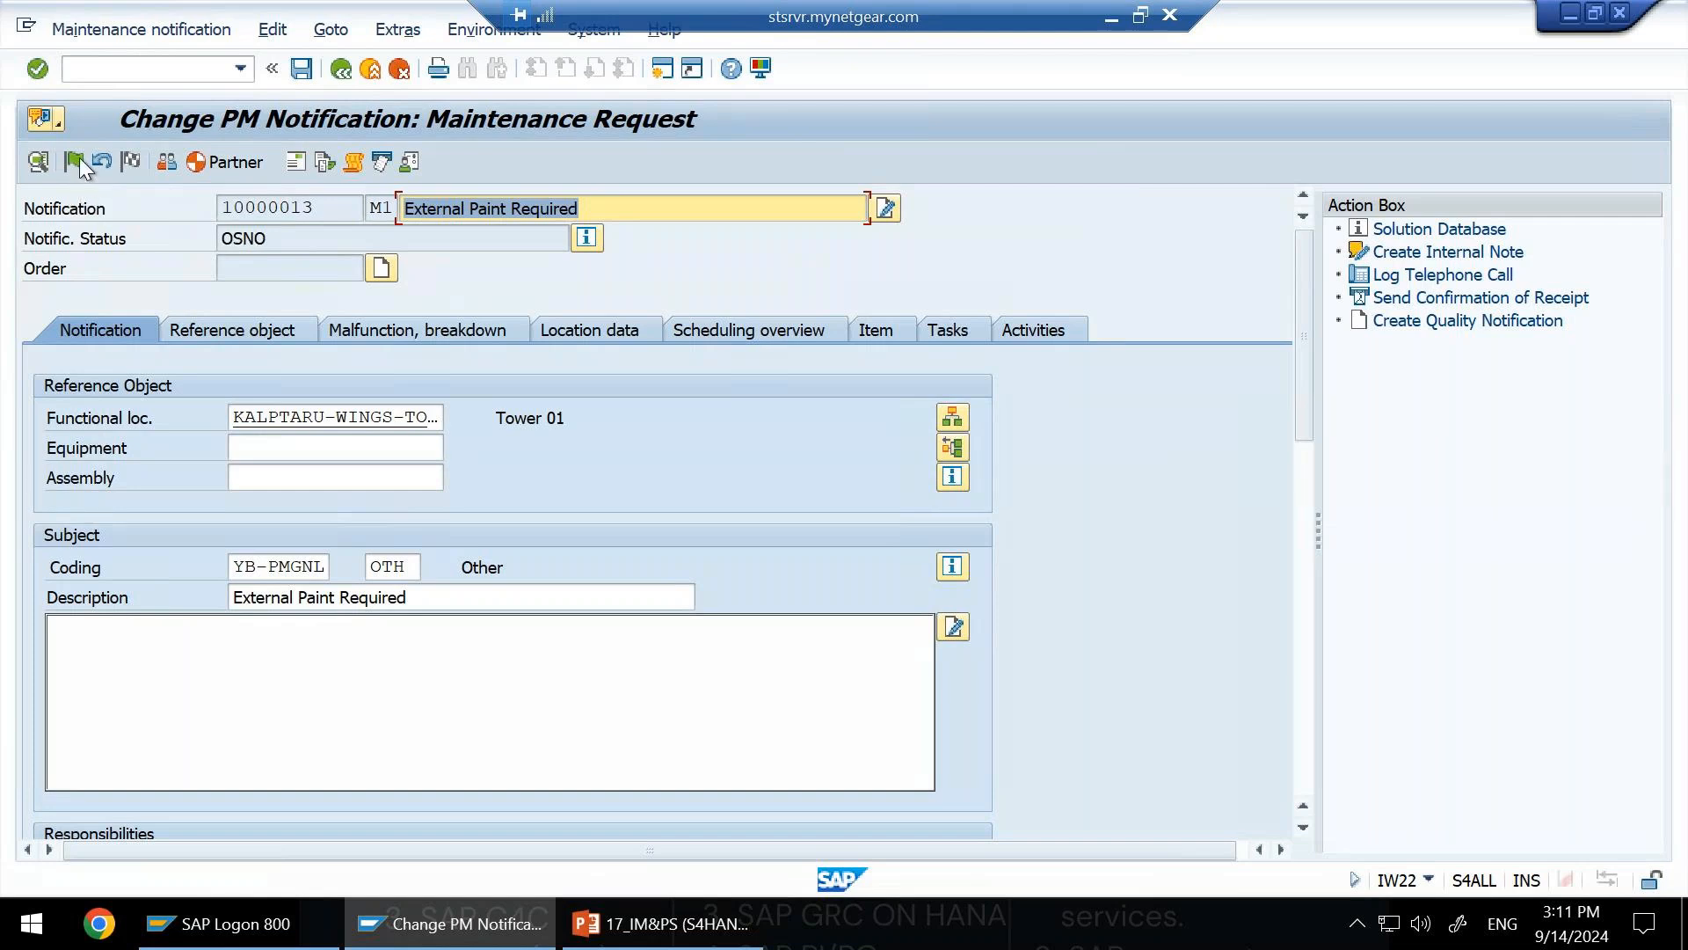
click(35, 163)
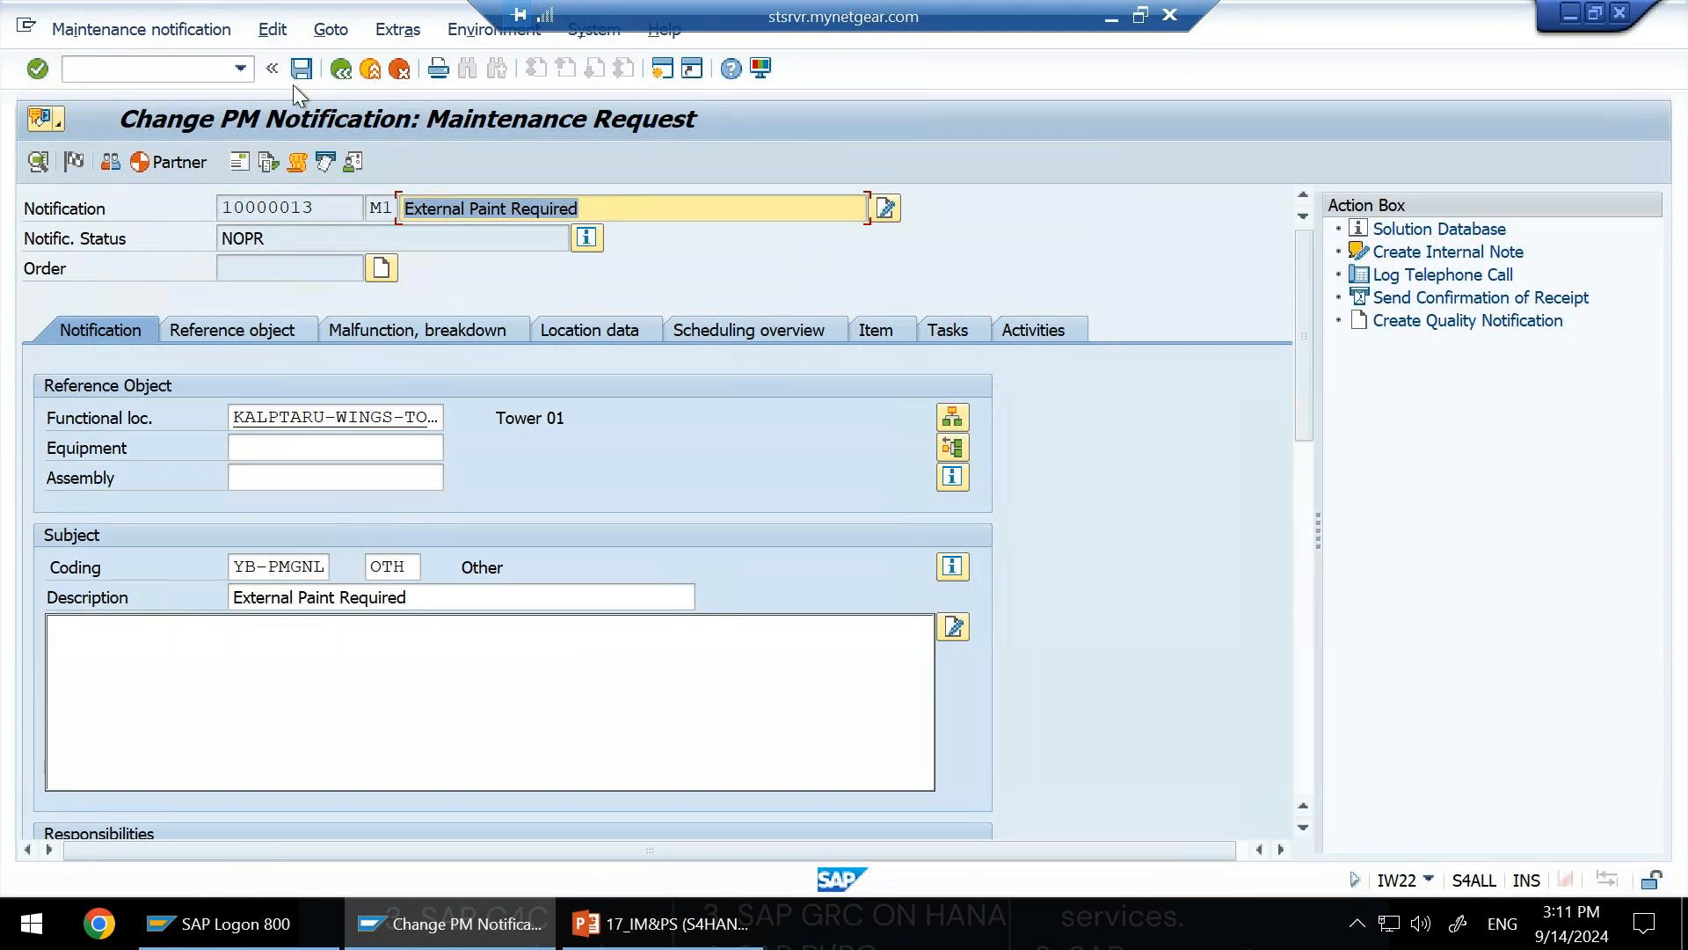
key(ctrl+s)
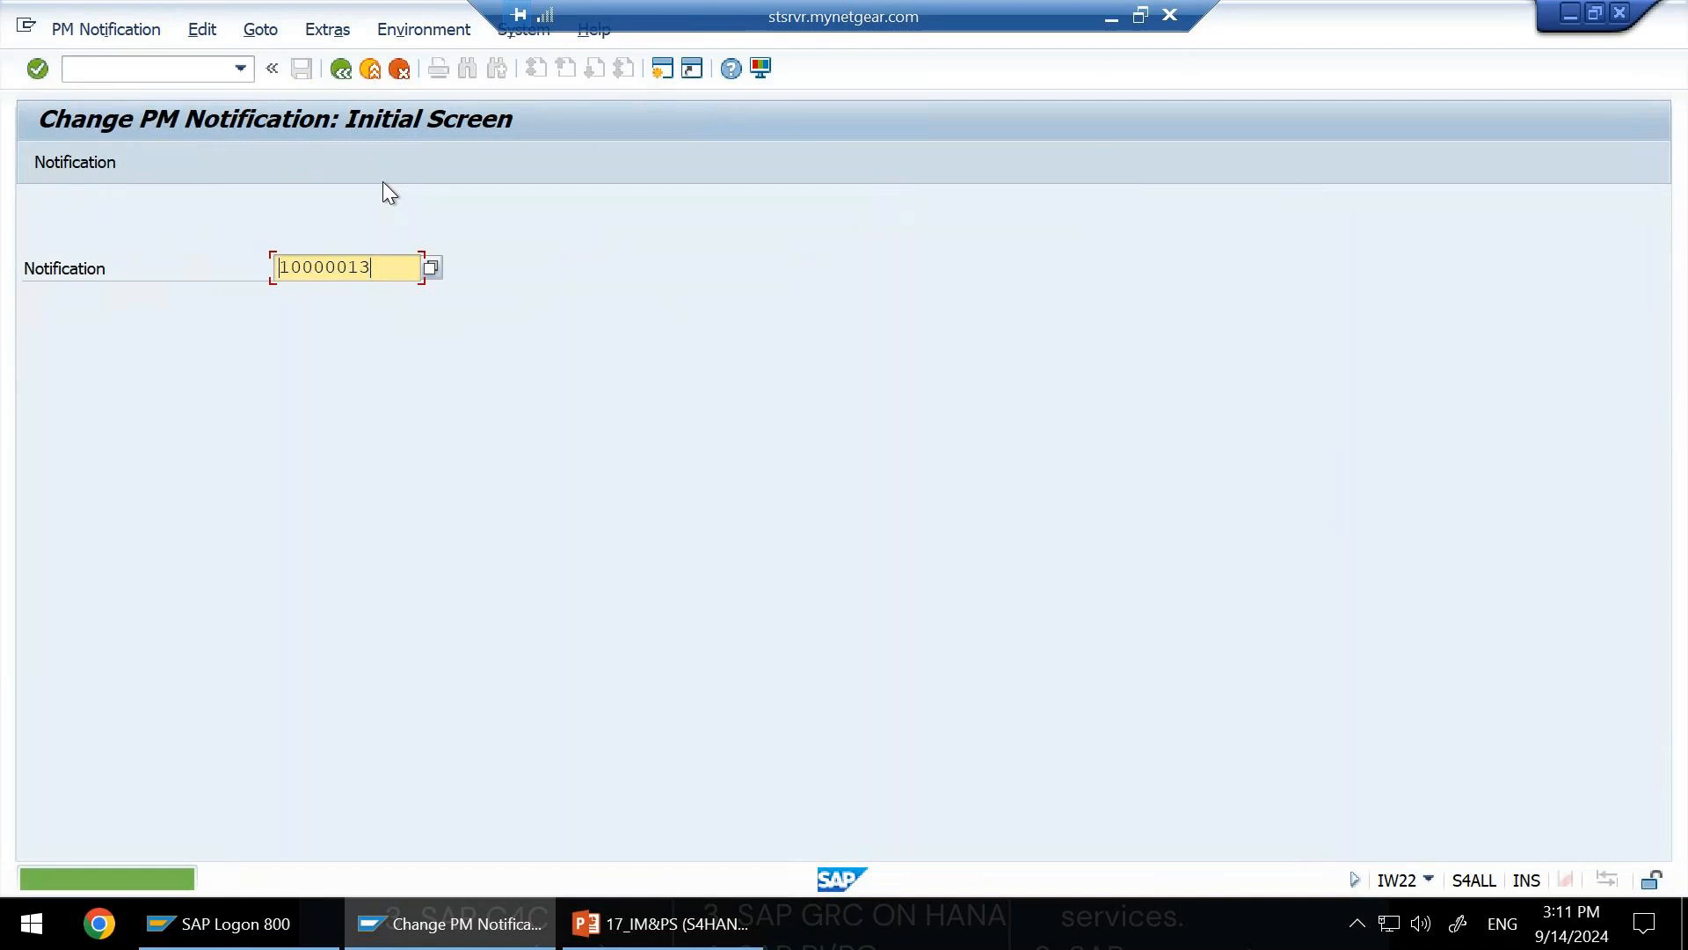
Reopen the in-process notification for changes and show its items.
key(Return)
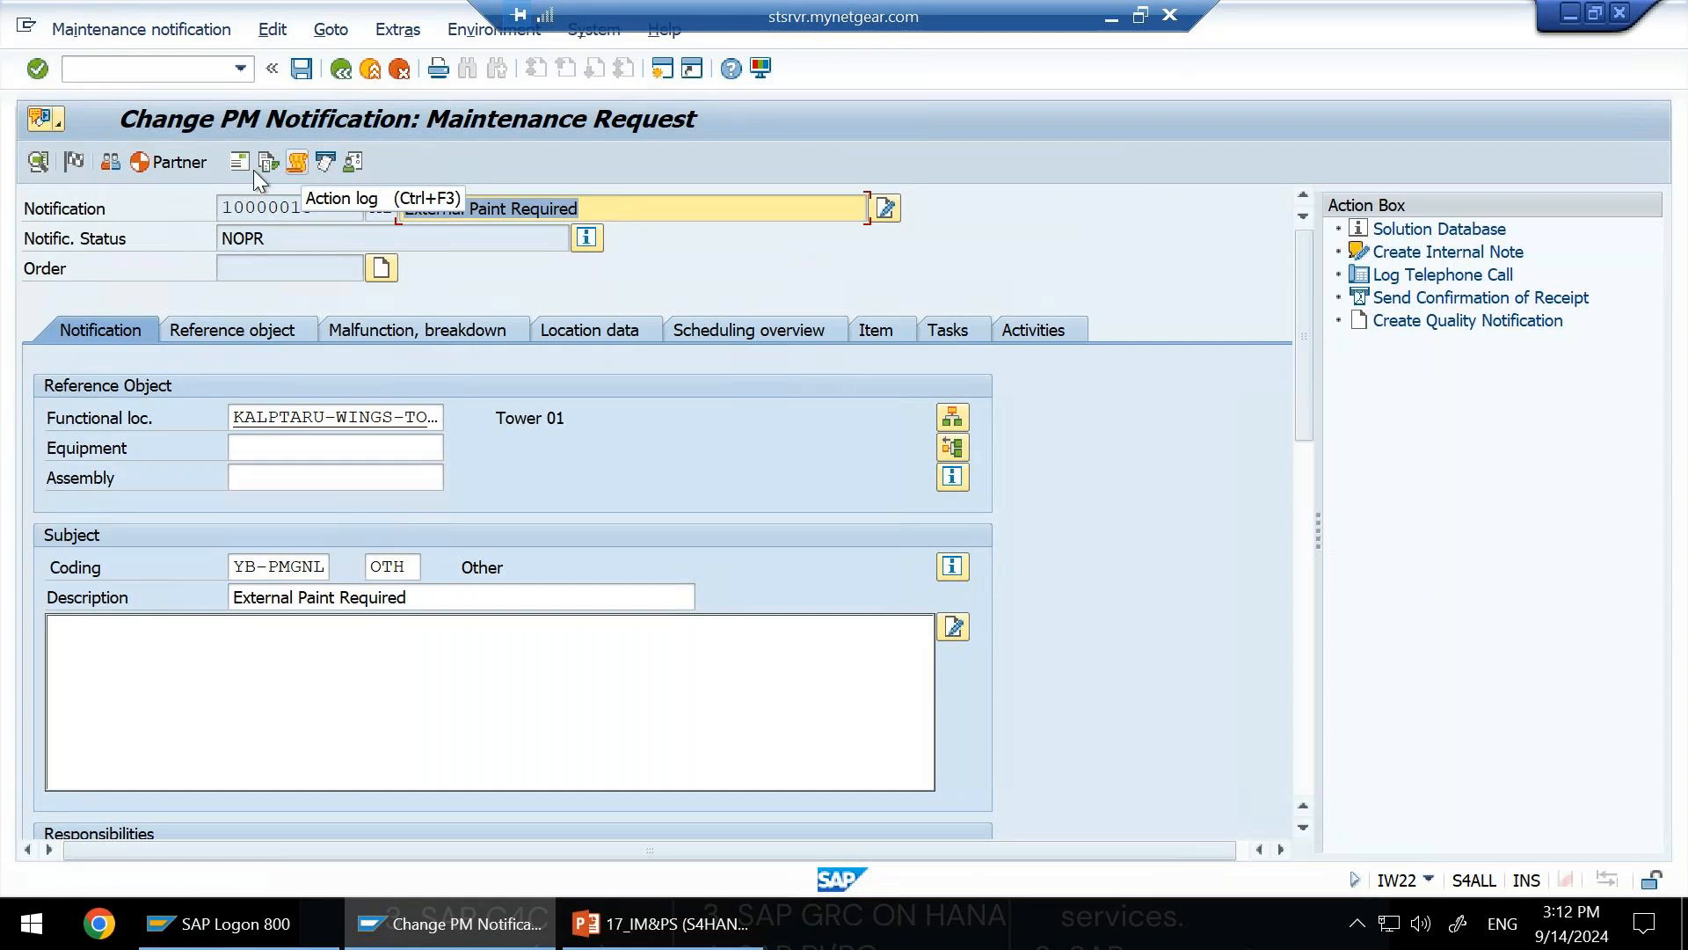
click(285, 30)
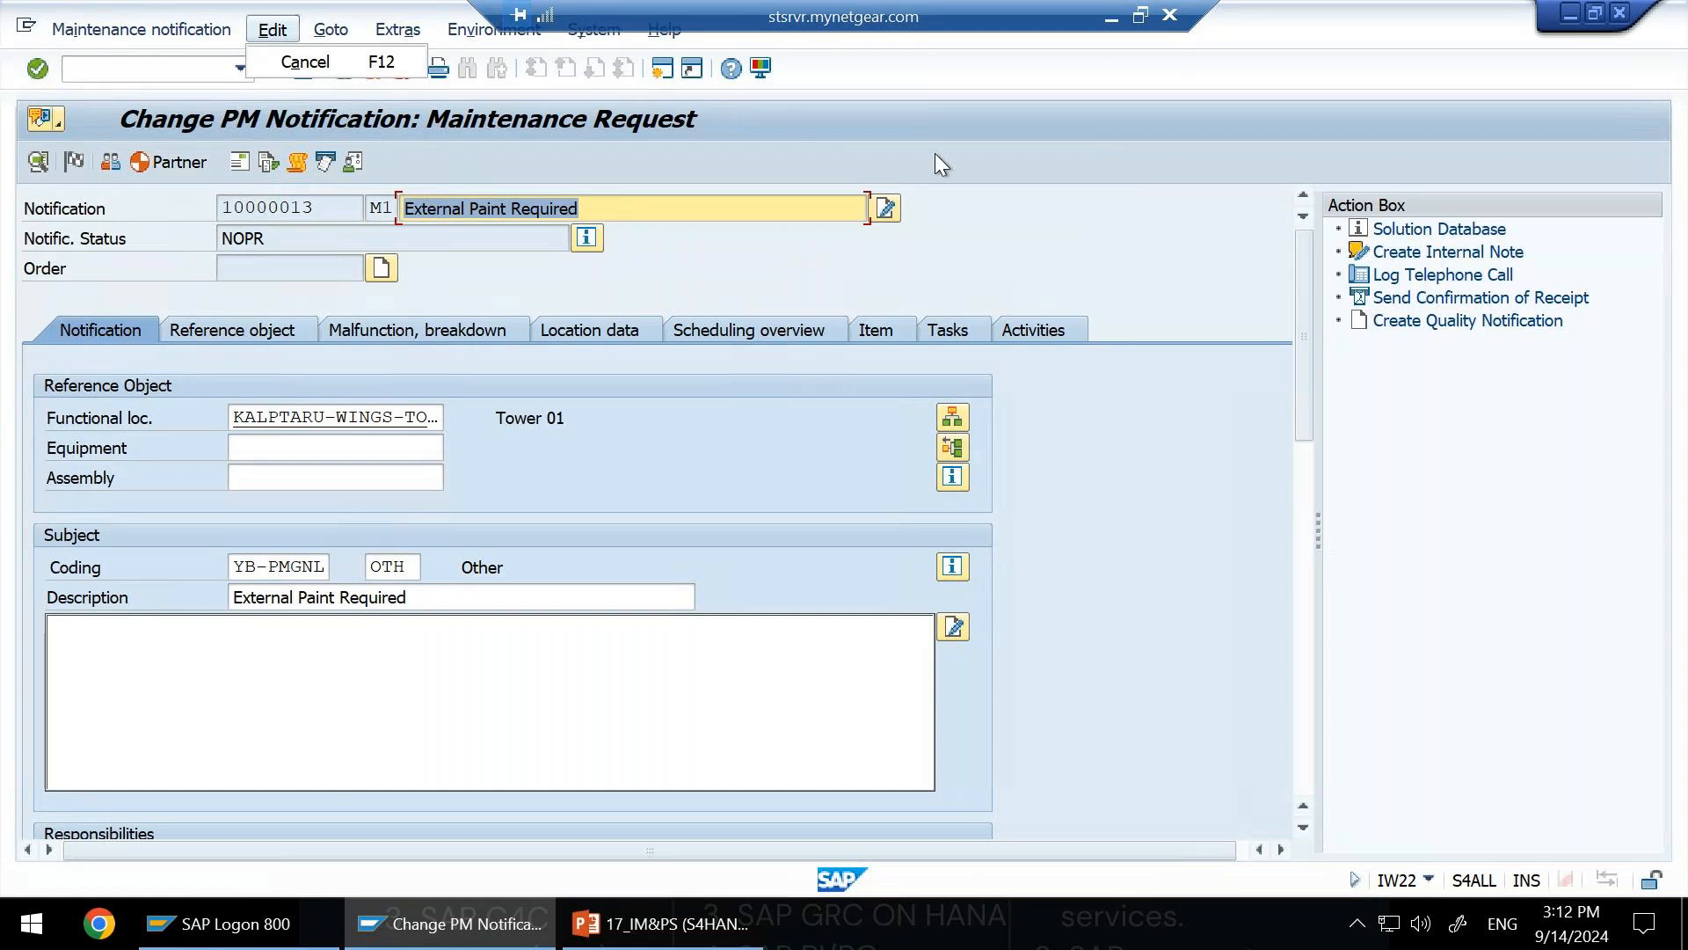
click(1020, 165)
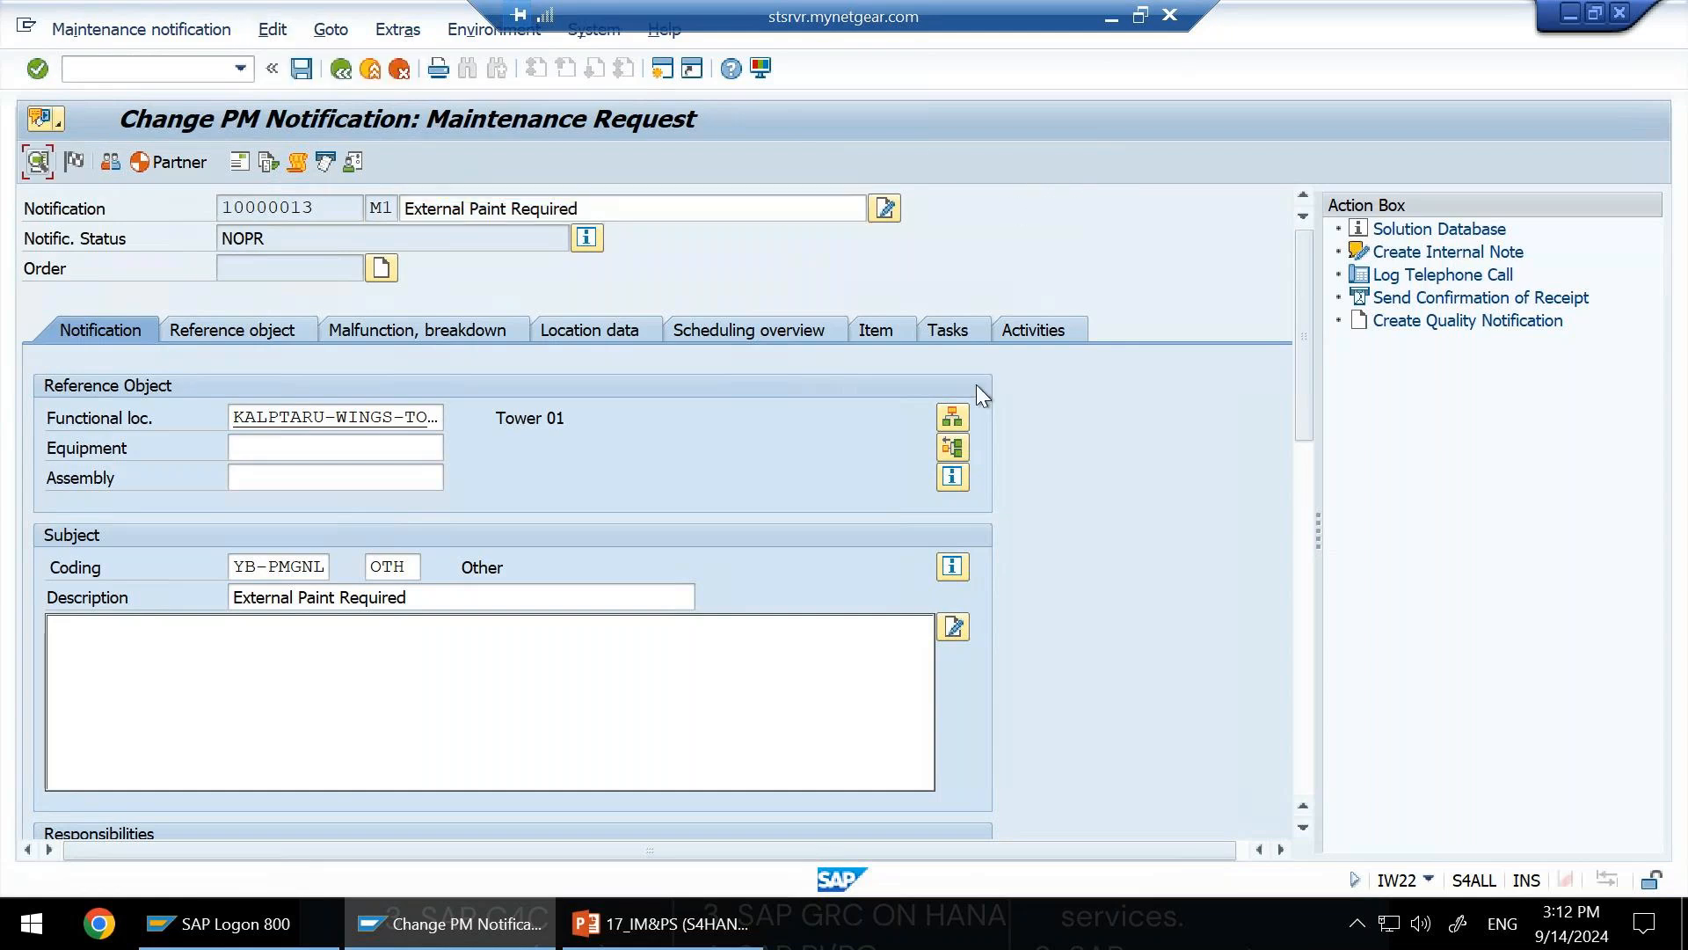
click(962, 320)
click(860, 331)
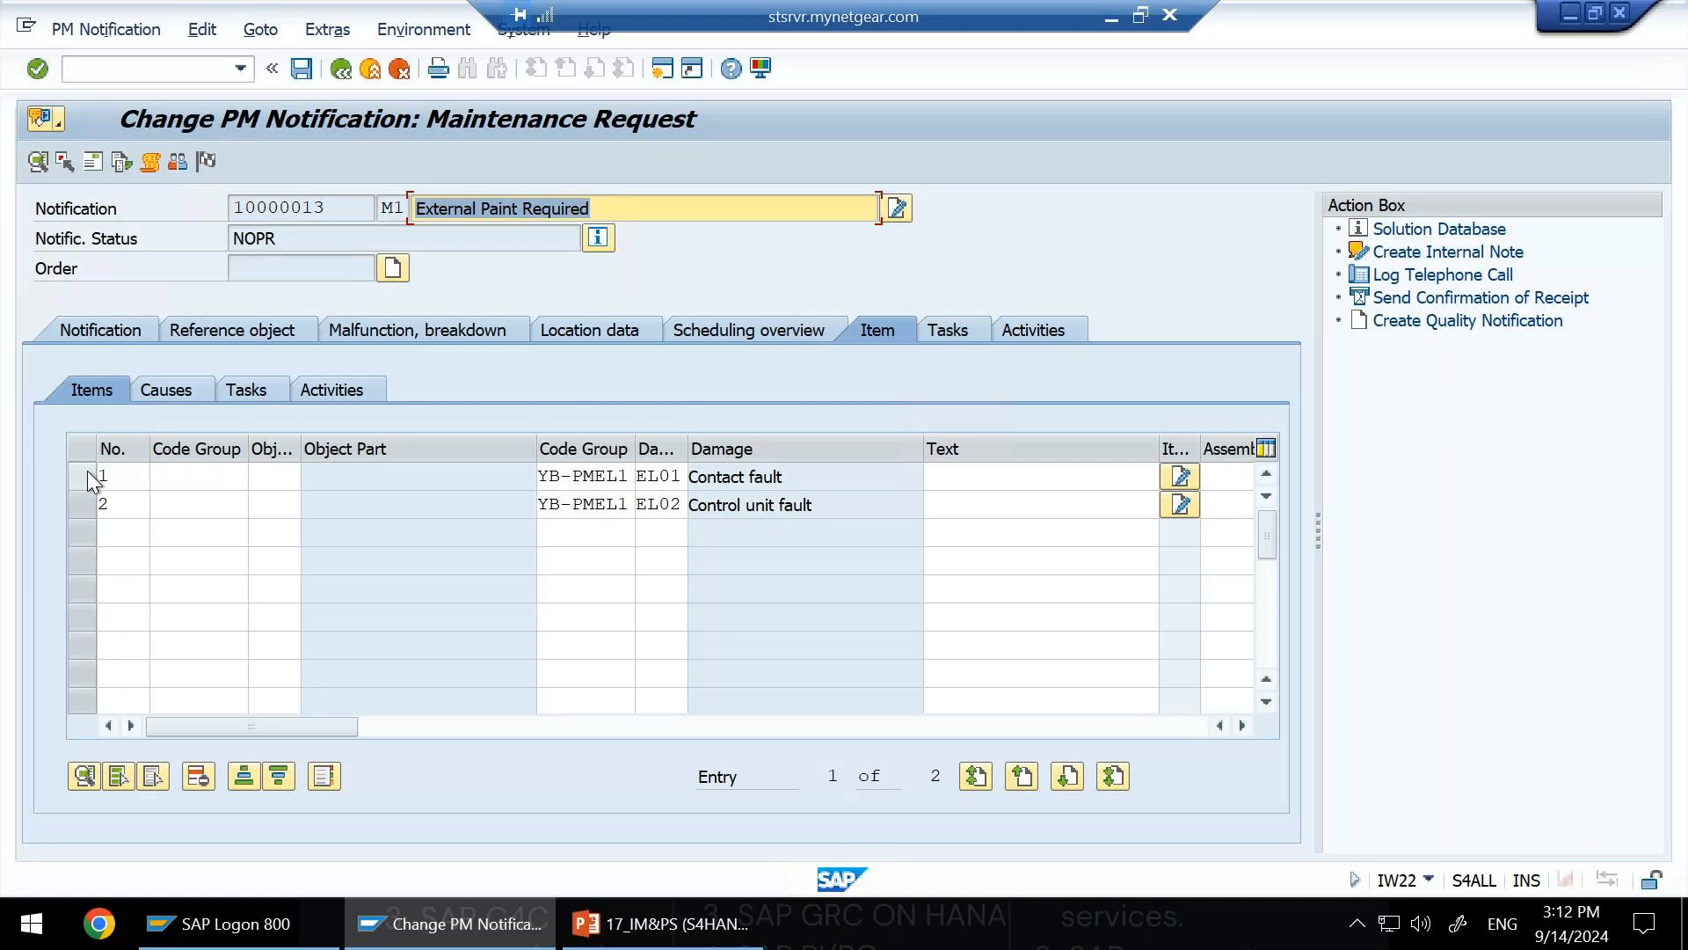
Add tasks EL00 (Check controls), EL01 (Measure Current) and EL02 (Change drawing) from code group YB-PMEL1 to item 1.
click(103, 474)
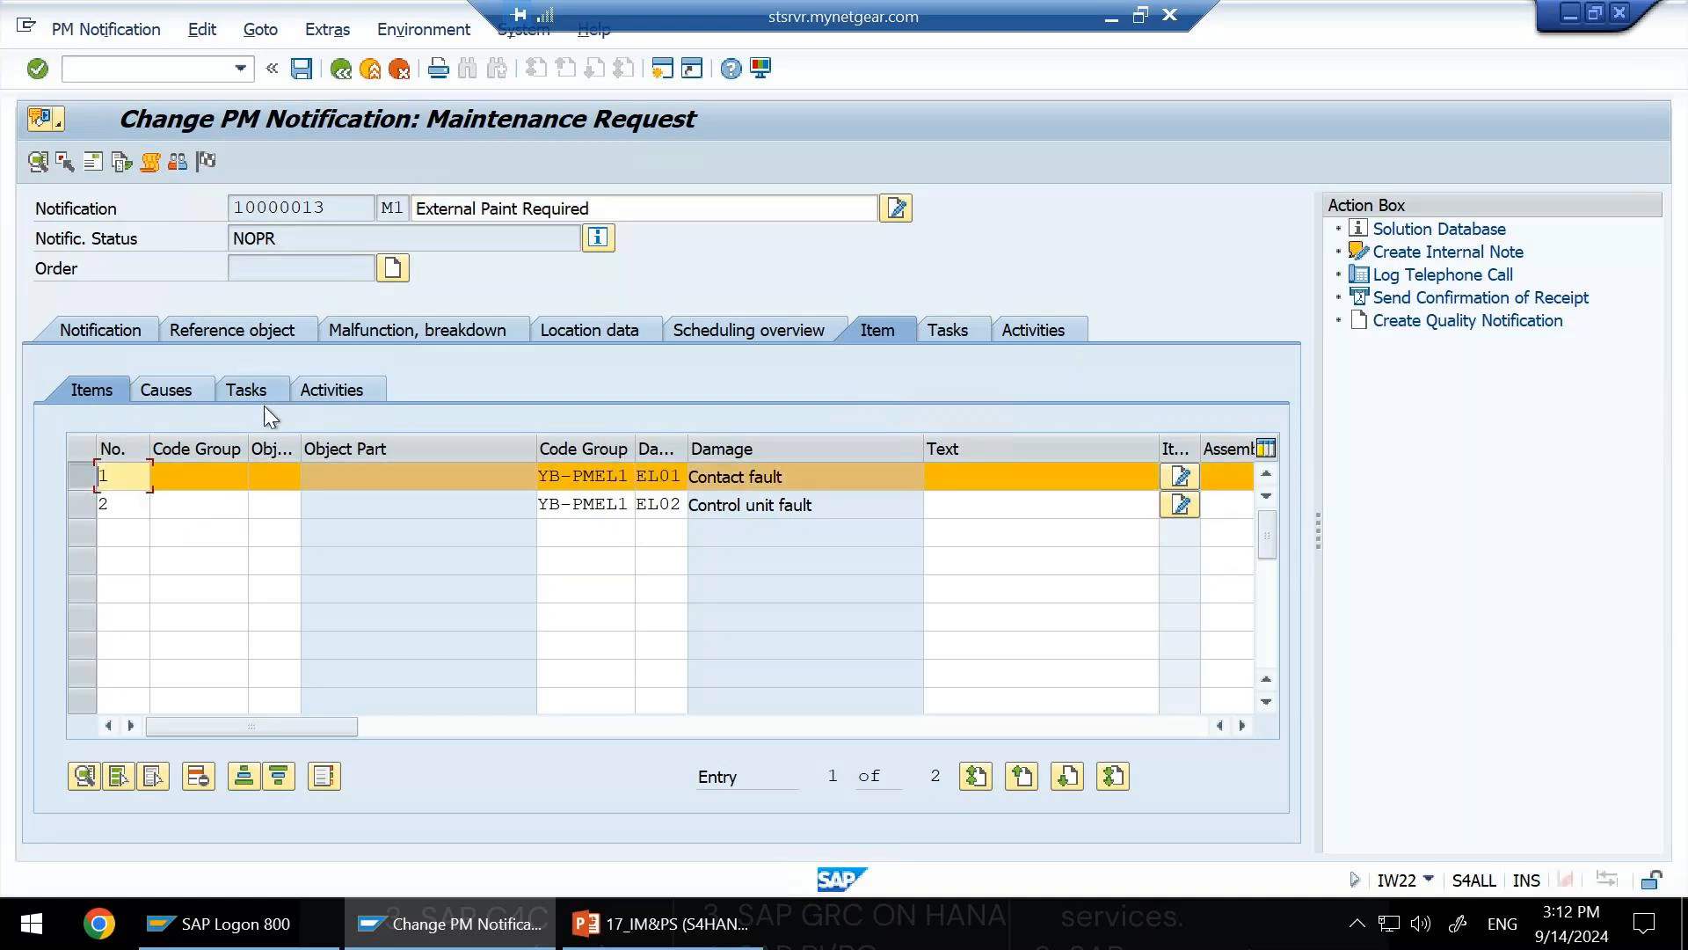
click(264, 403)
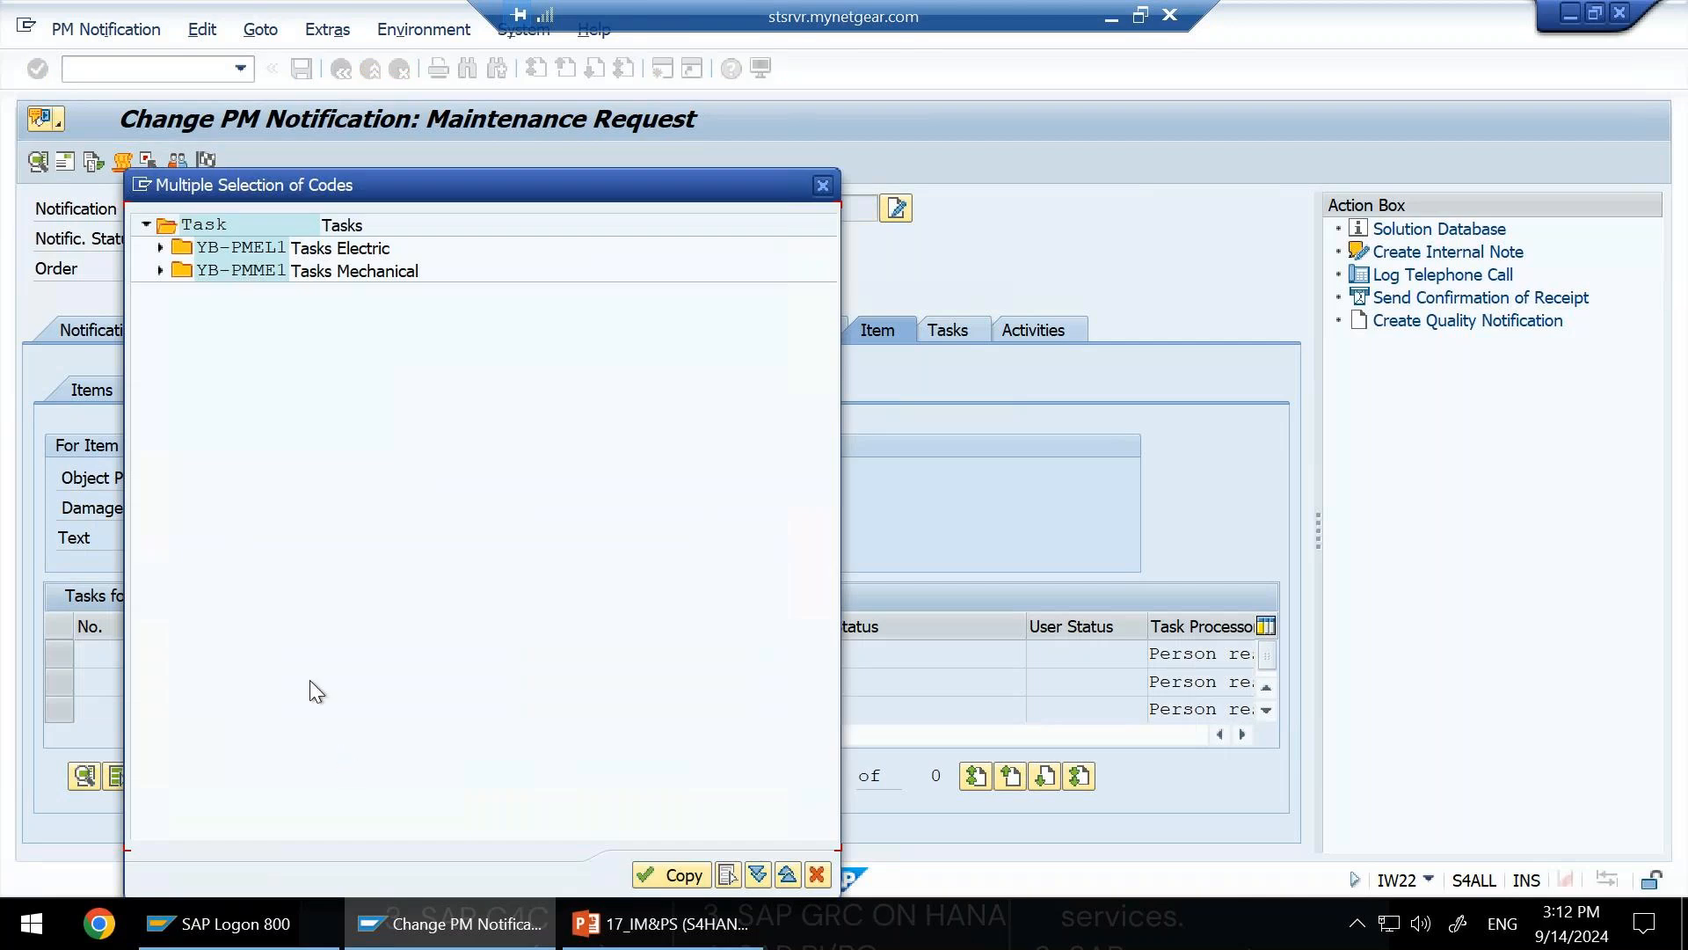
click(162, 248)
click(220, 272)
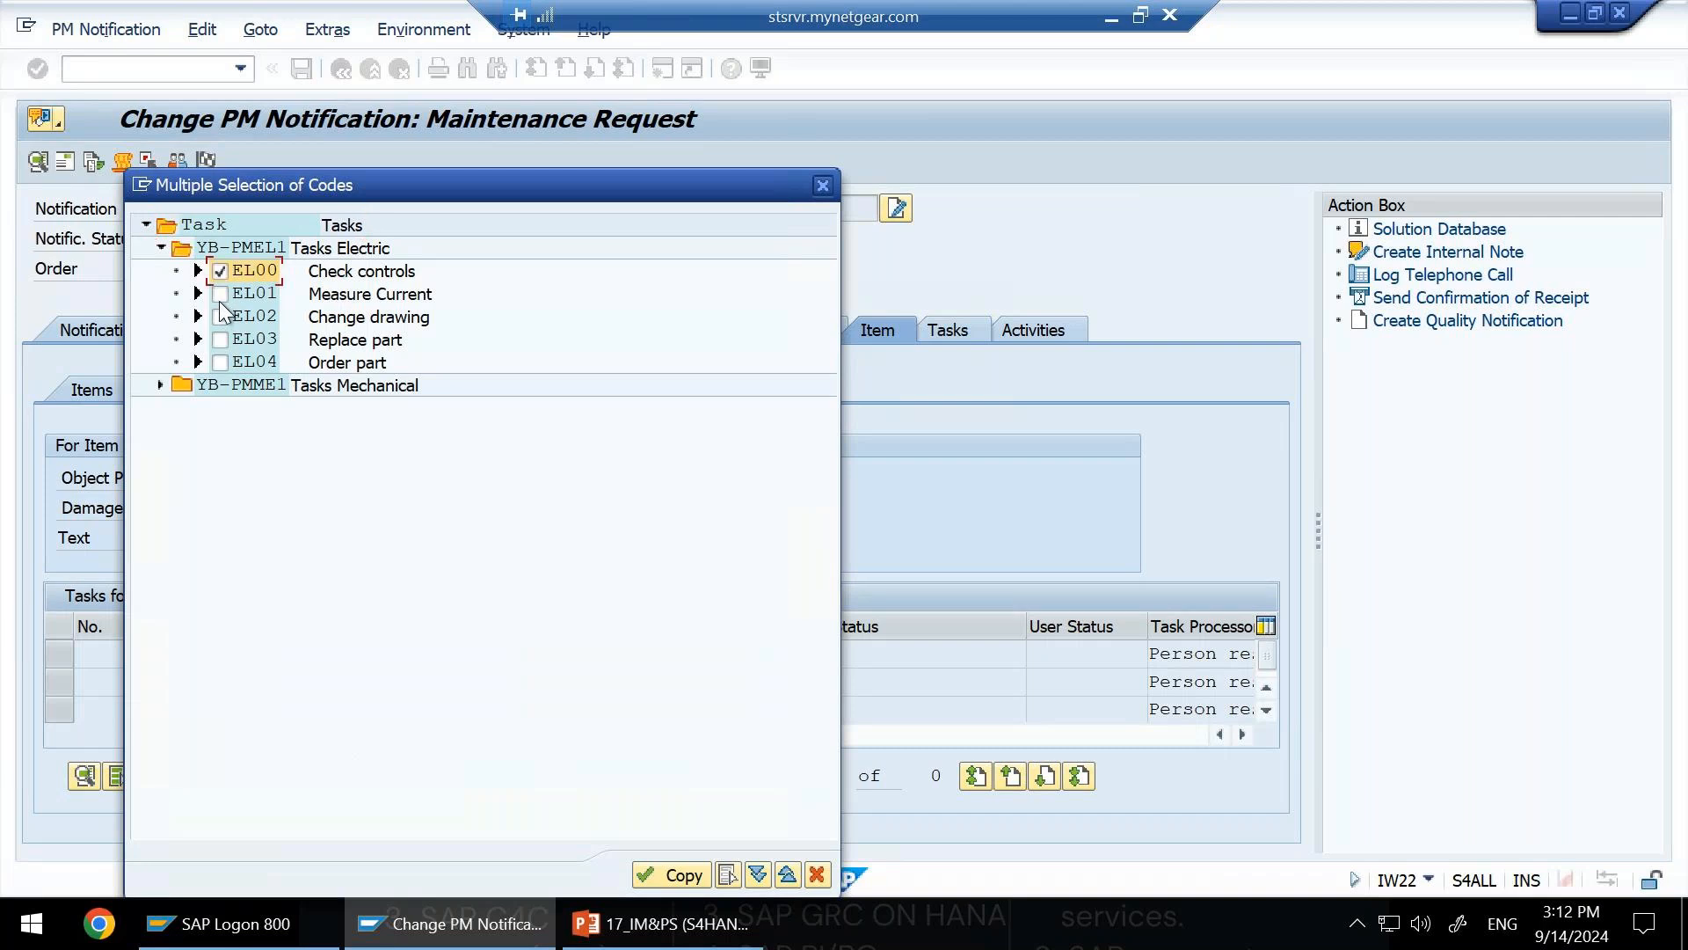
click(219, 296)
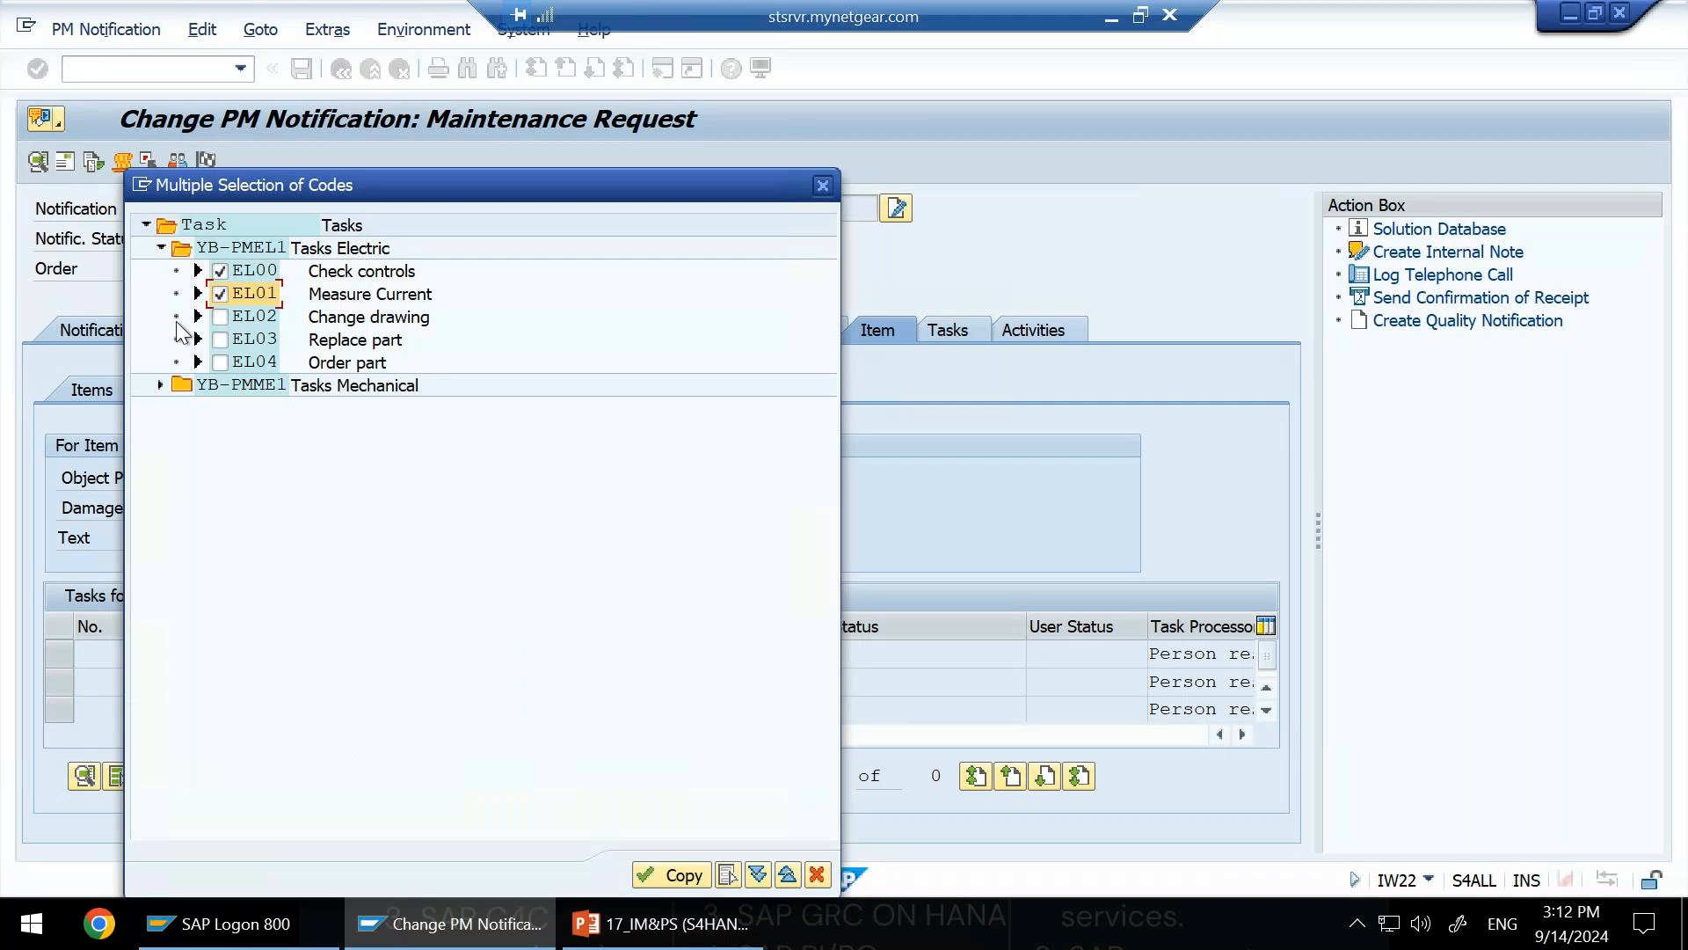
click(219, 316)
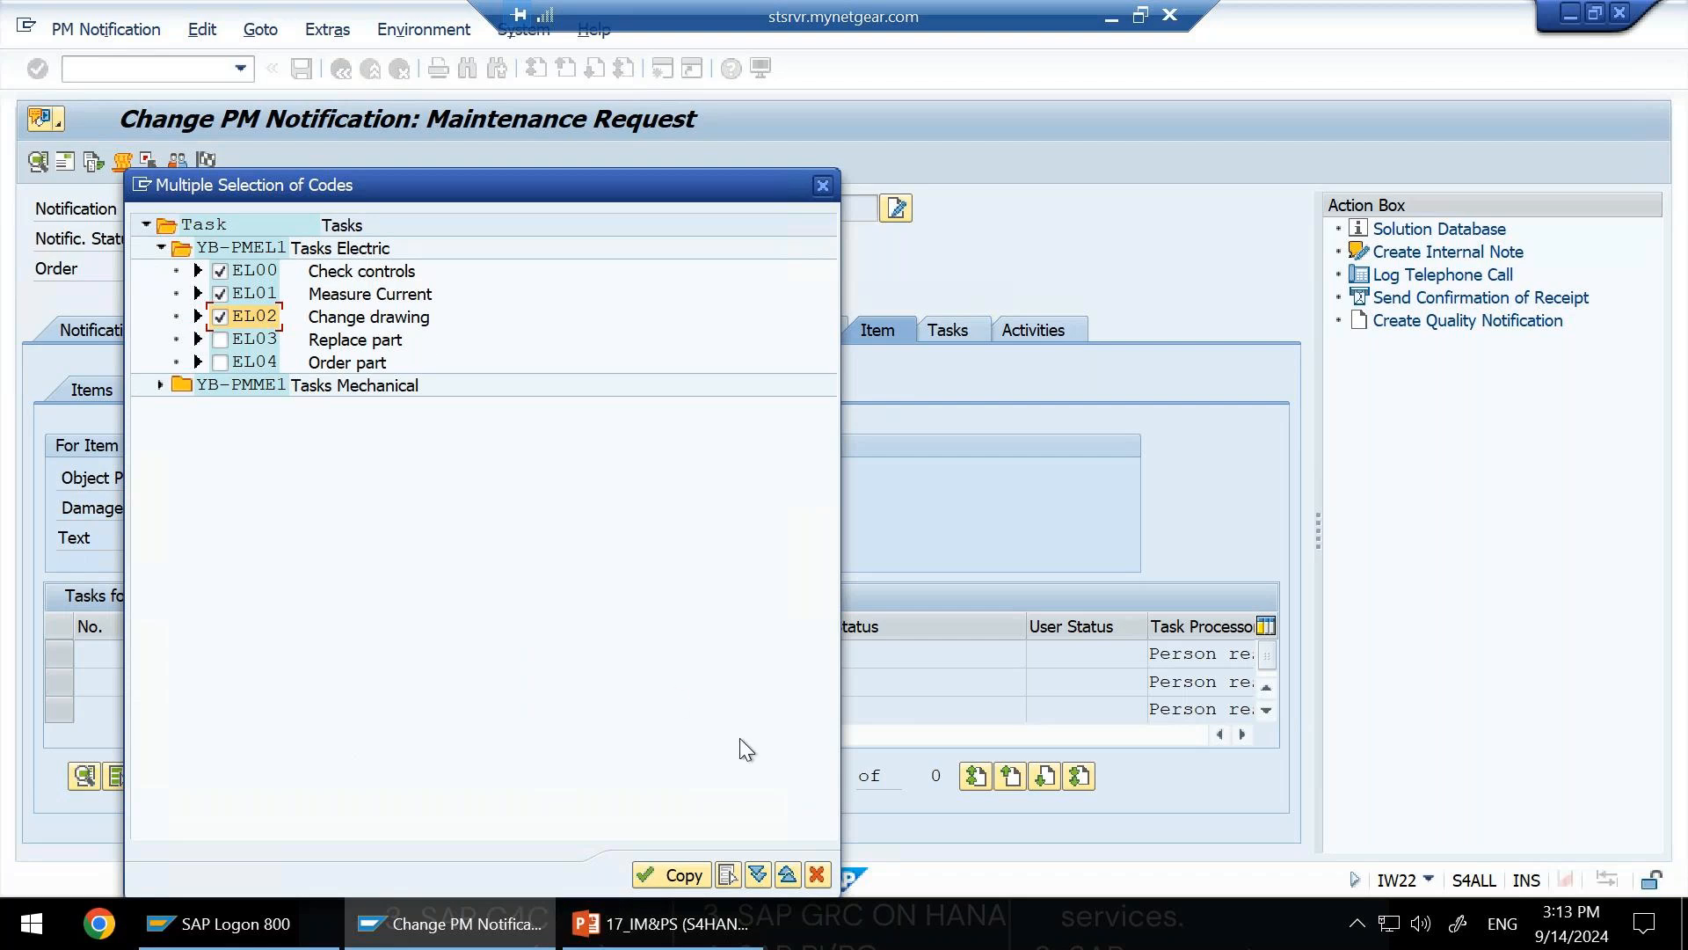
click(647, 873)
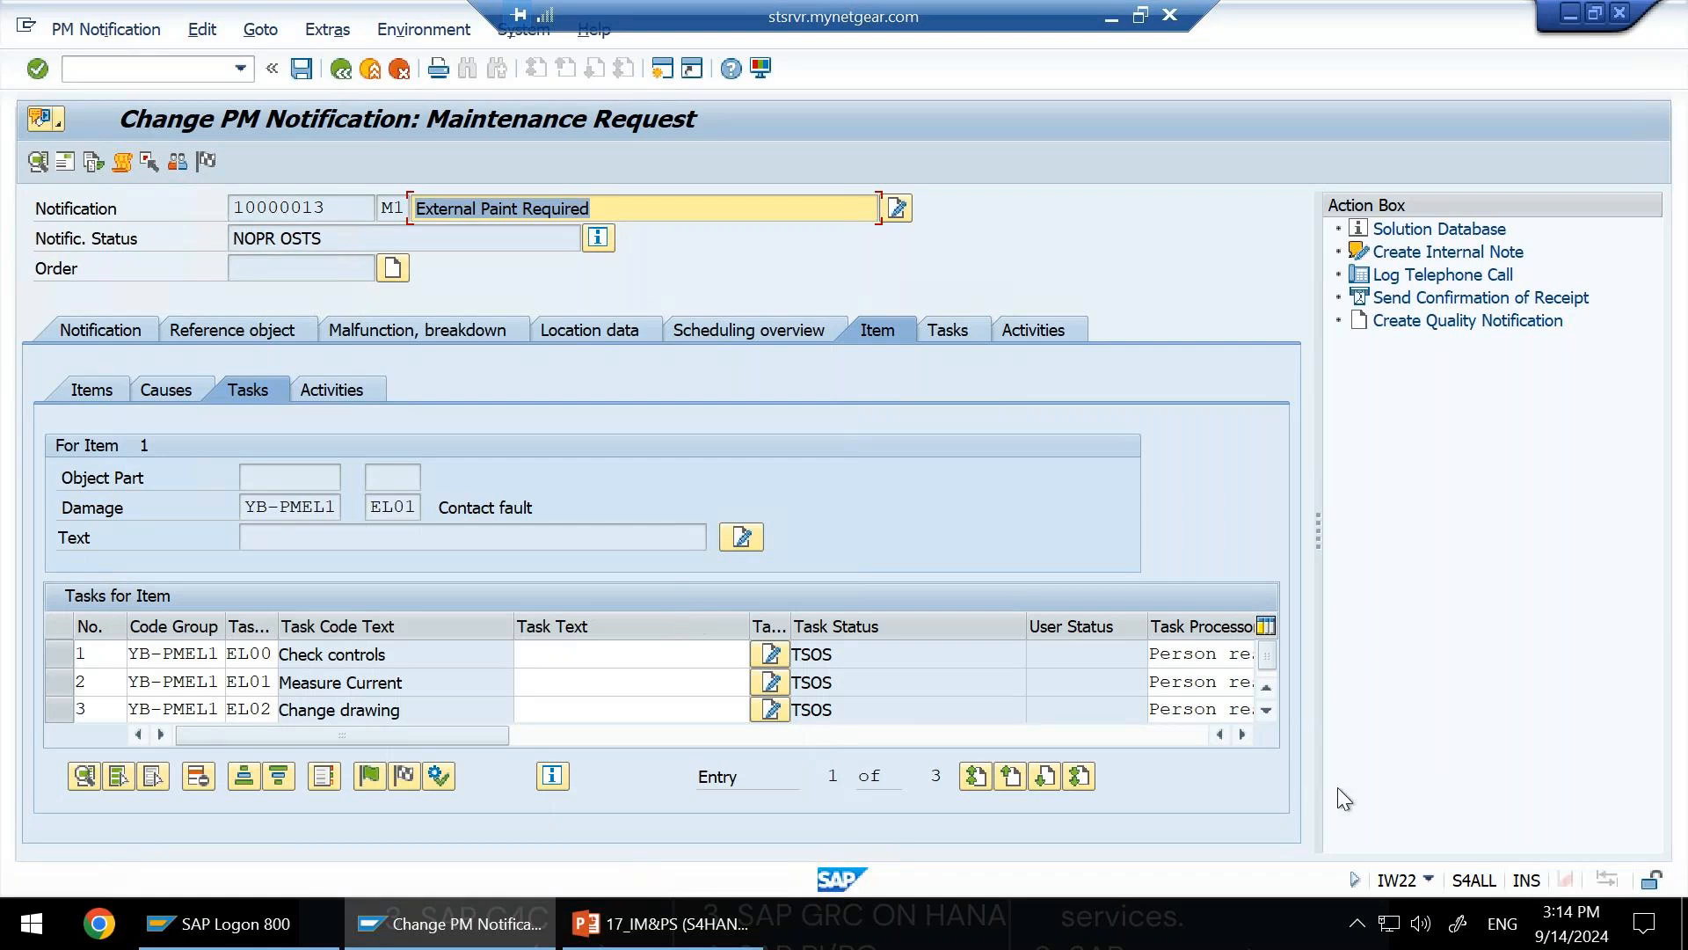
Examine the task processor options for task 1 of the item and keep Person respons.
click(1243, 735)
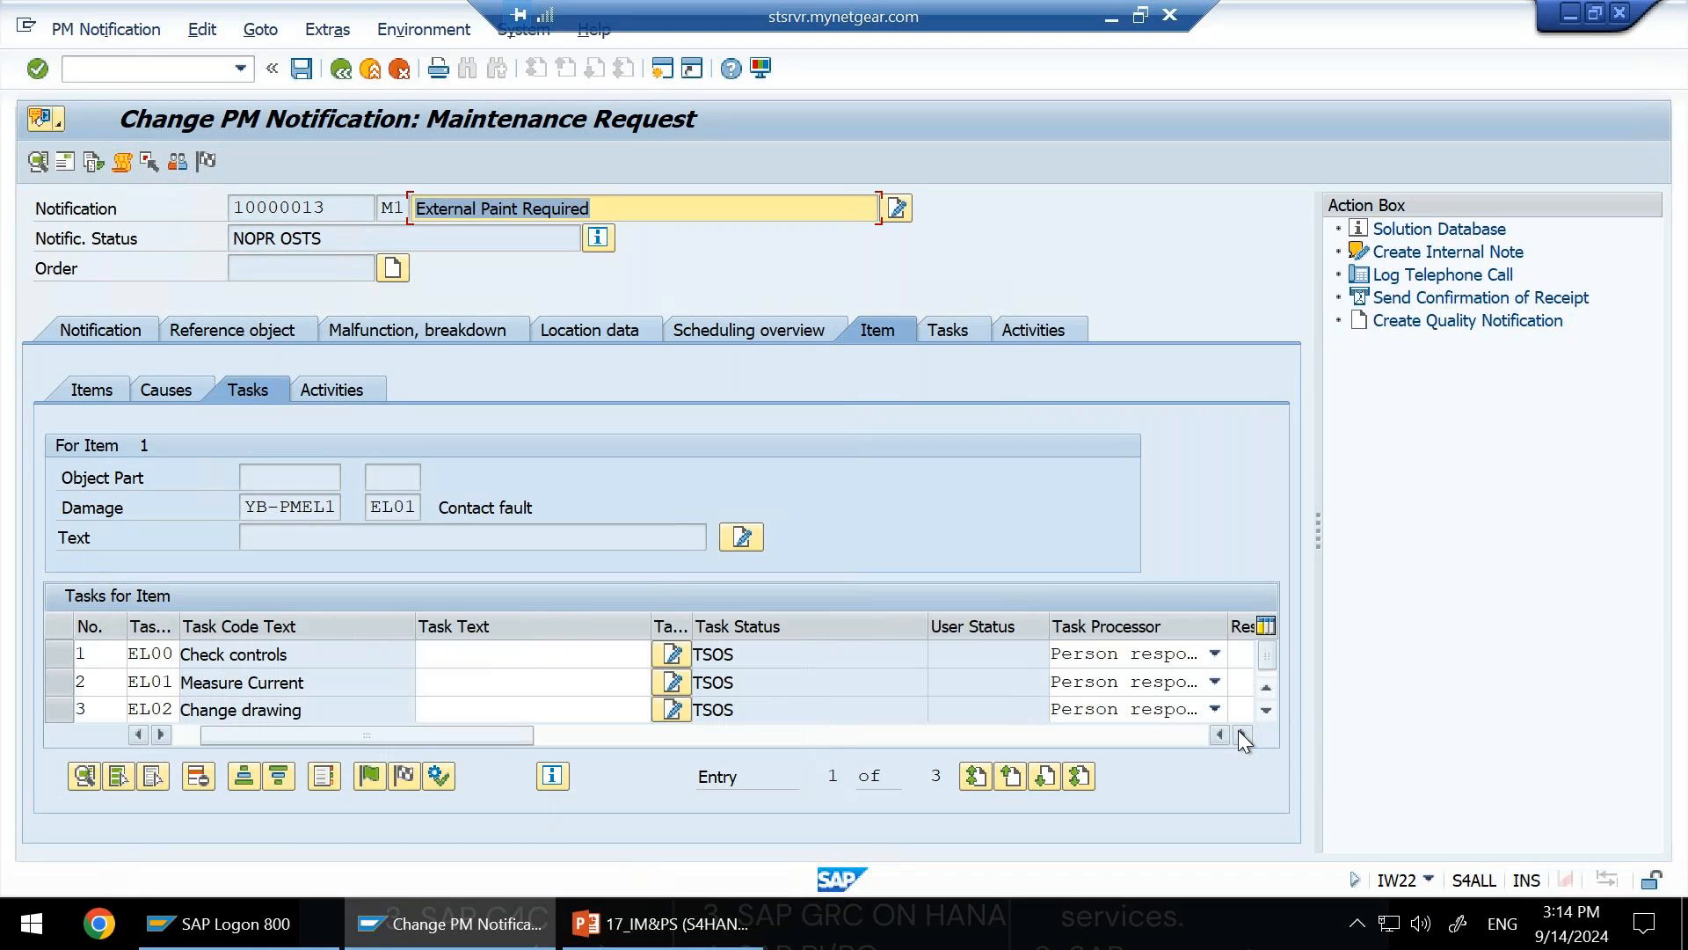
click(1242, 735)
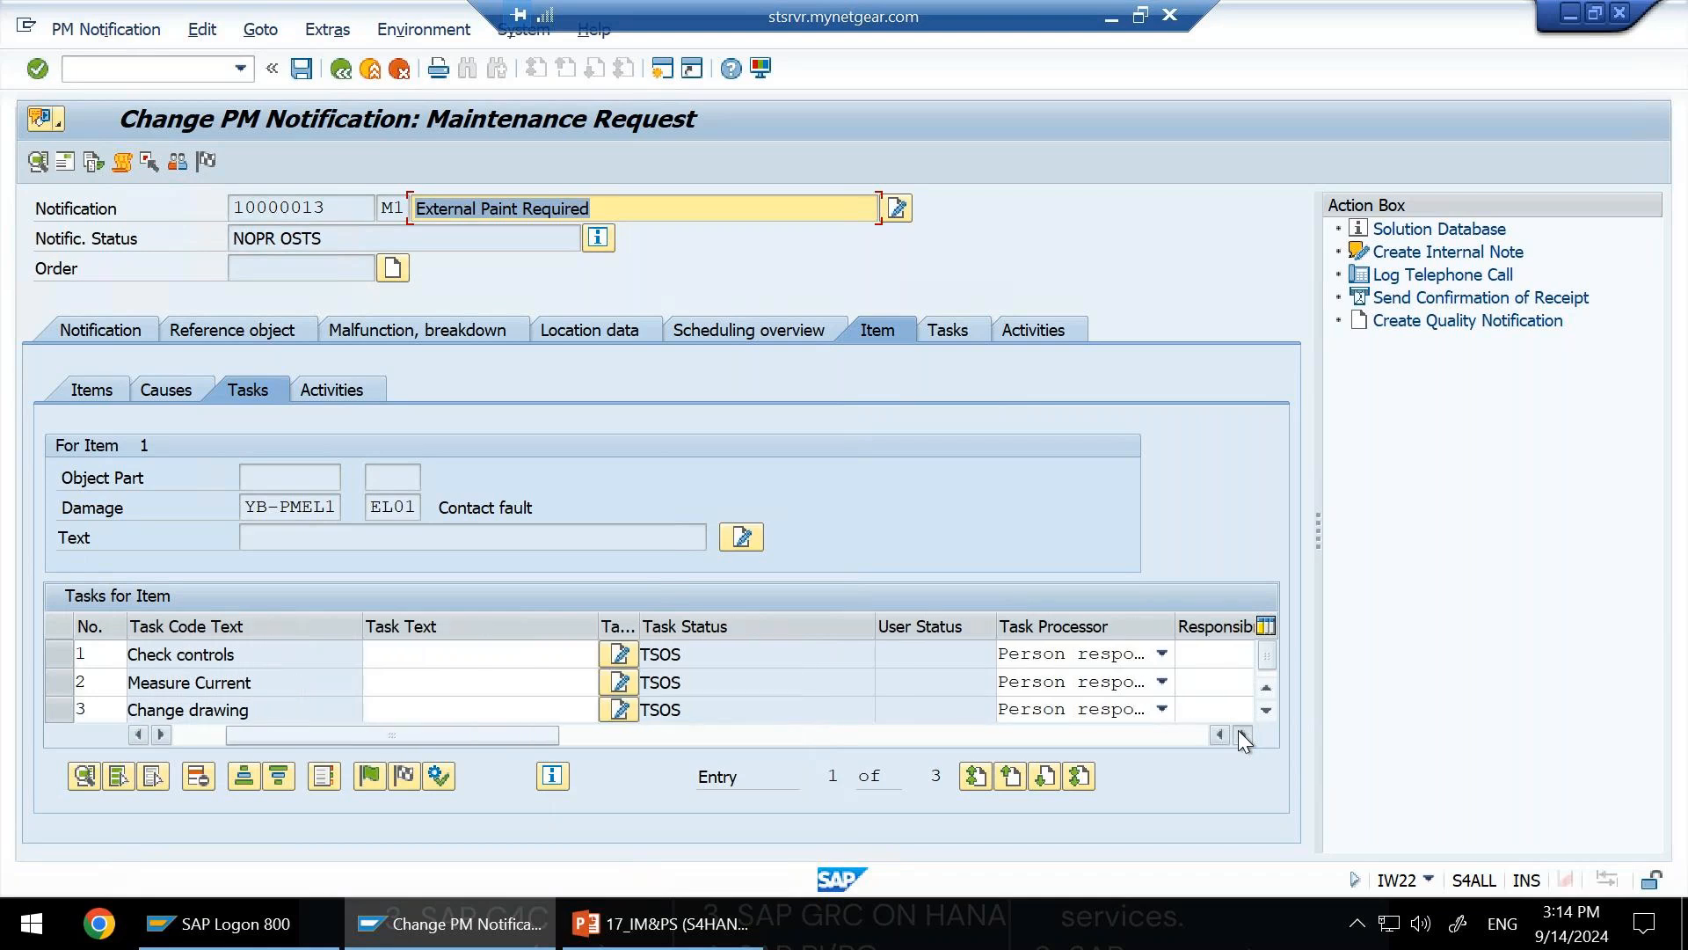
click(1242, 735)
click(1242, 735)
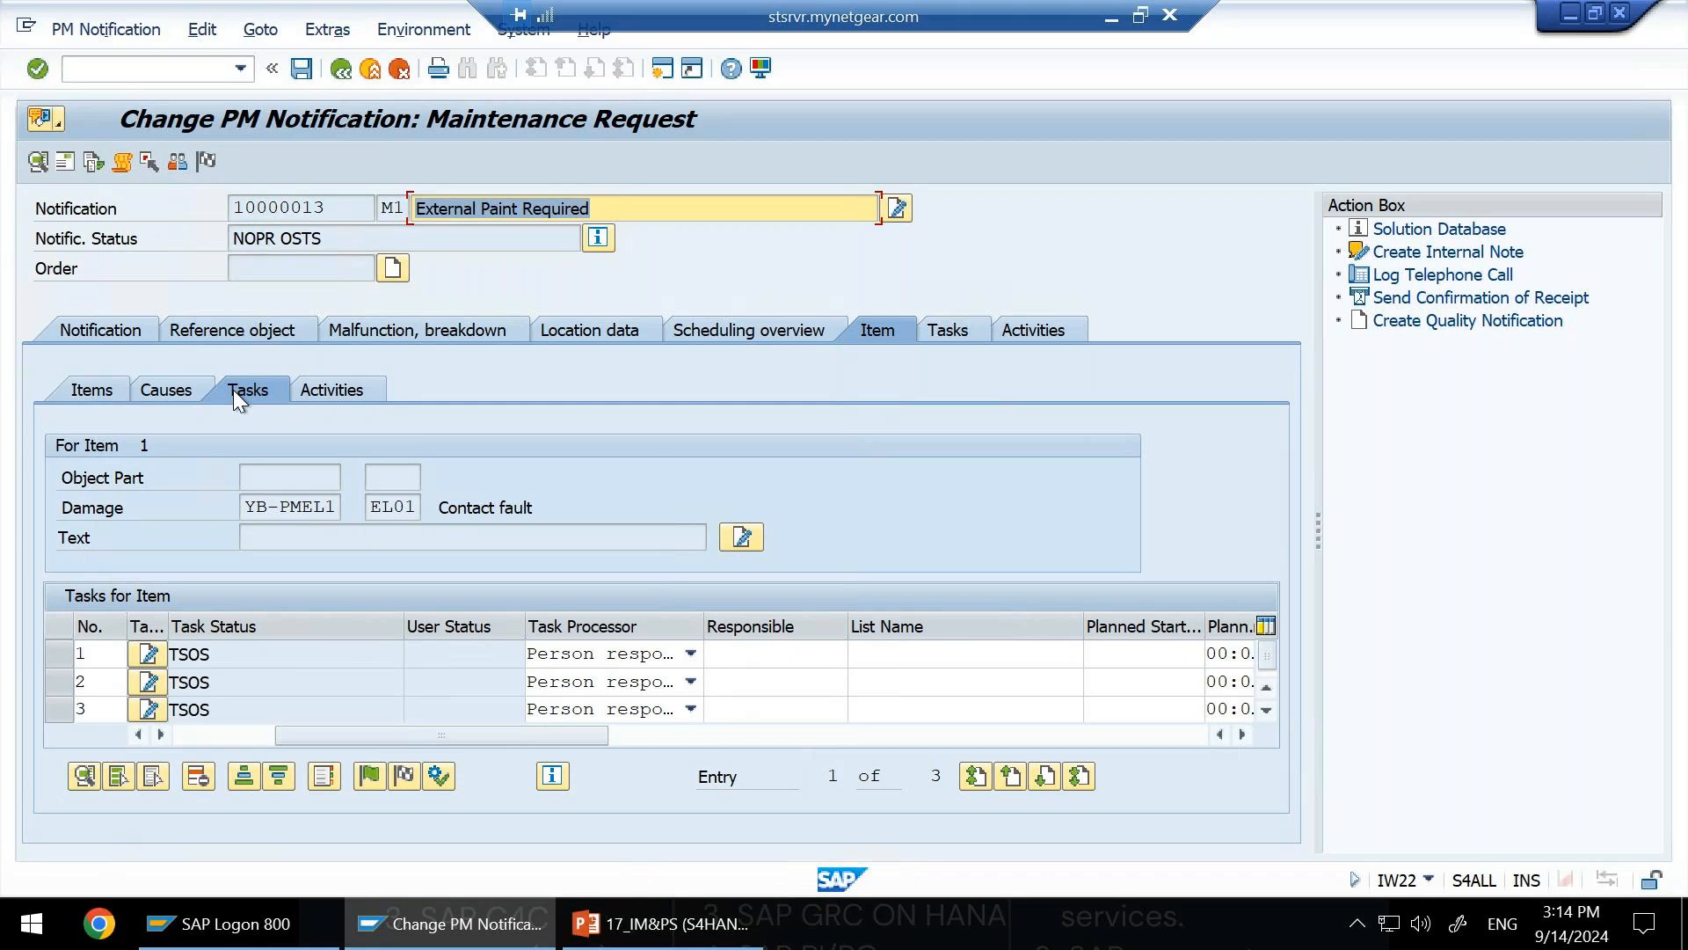
click(630, 665)
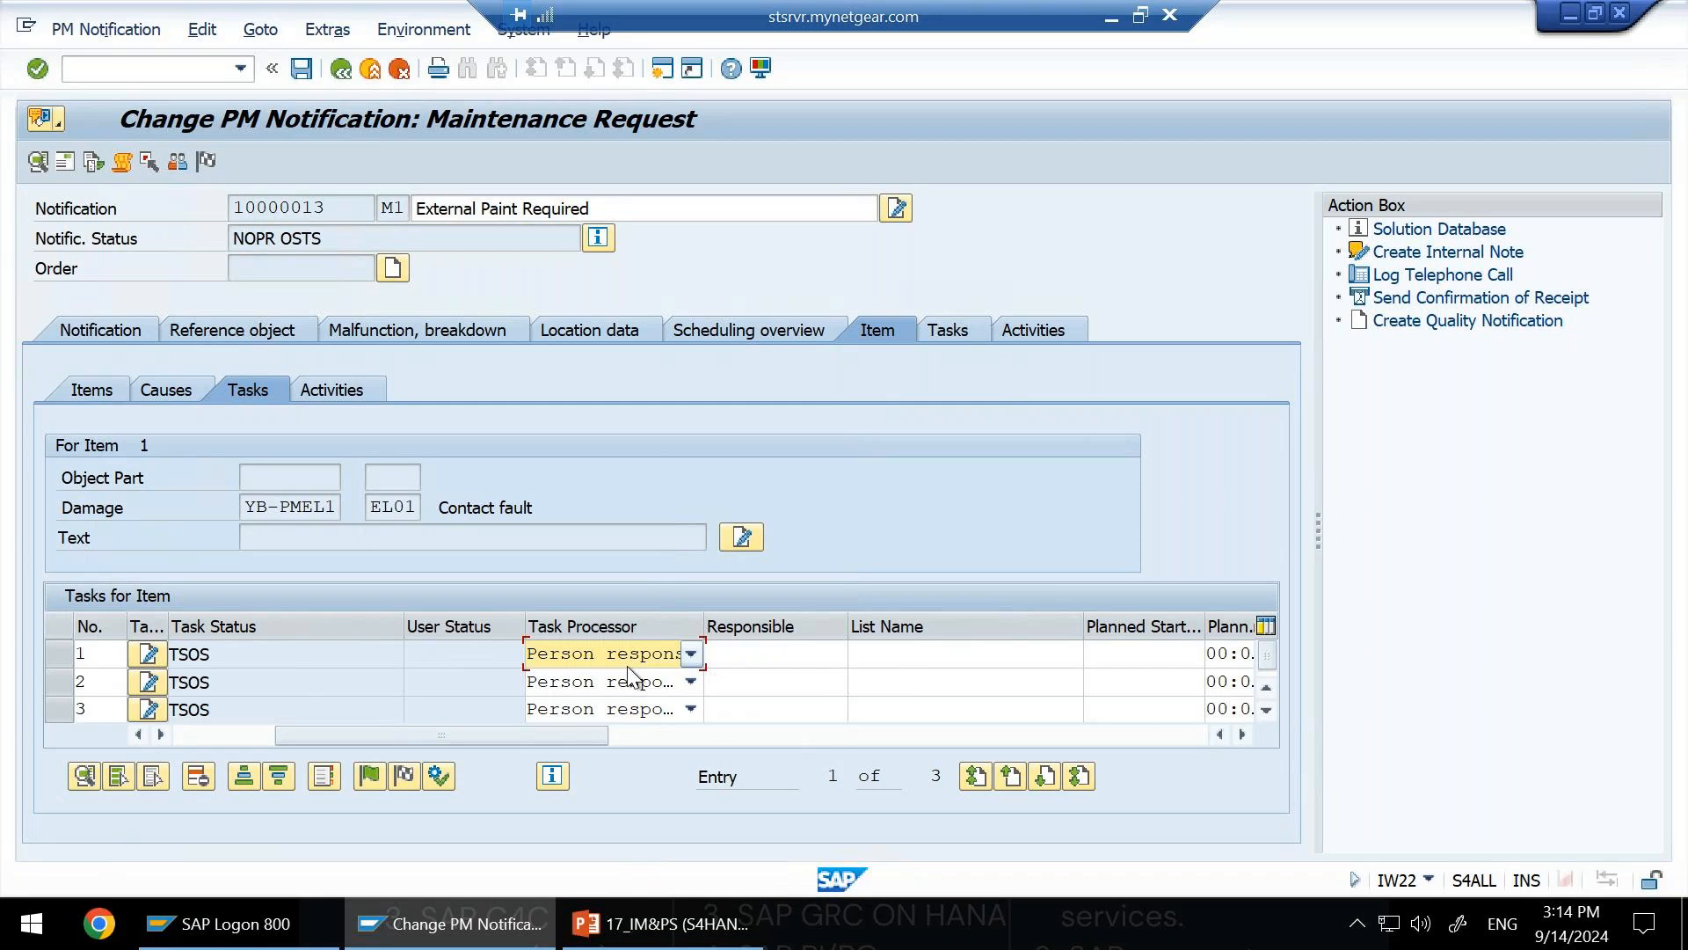
click(629, 667)
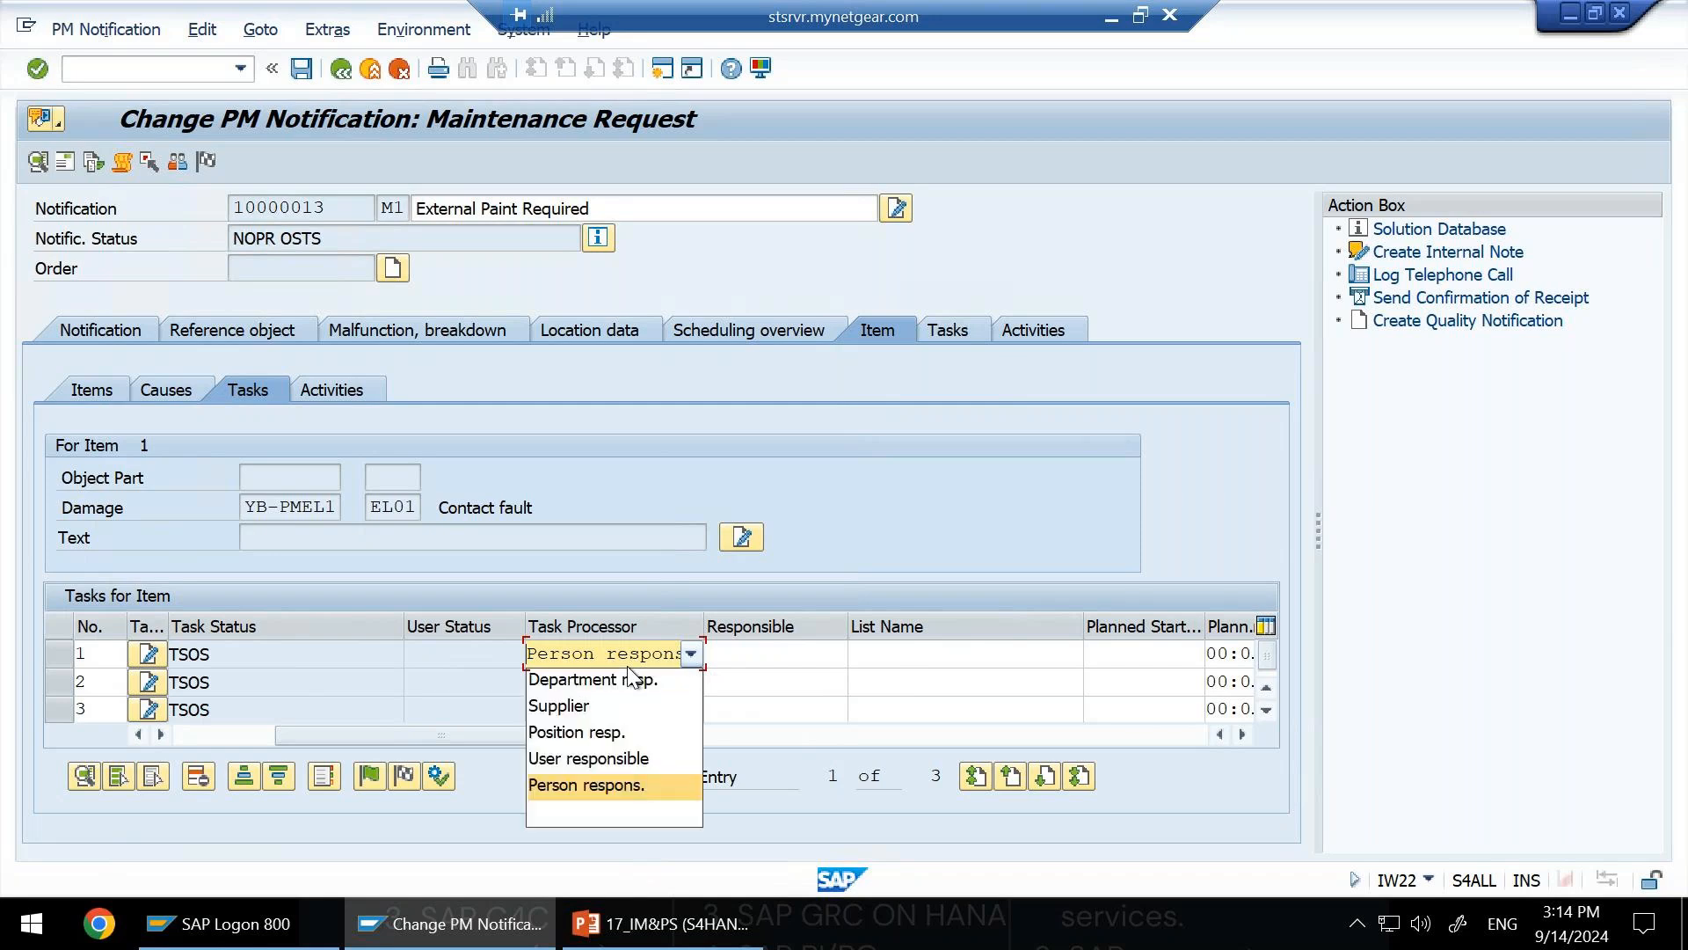
key(Up)
key(Up)
key(Up)
key(Up)
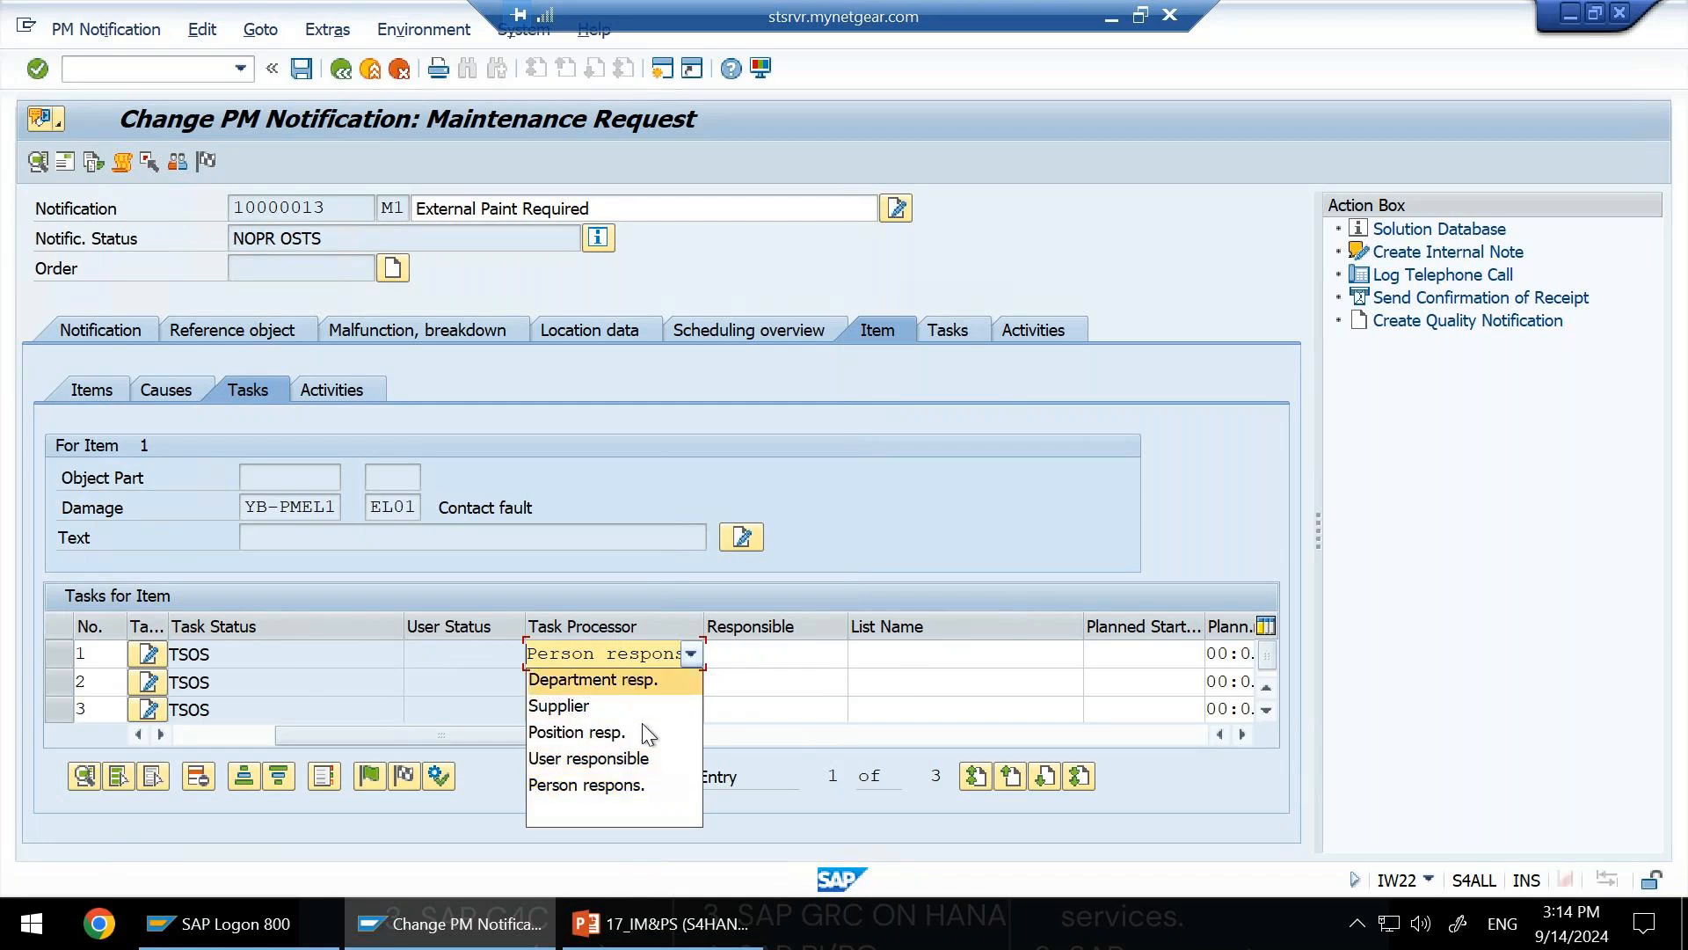
key(Down)
key(Down)
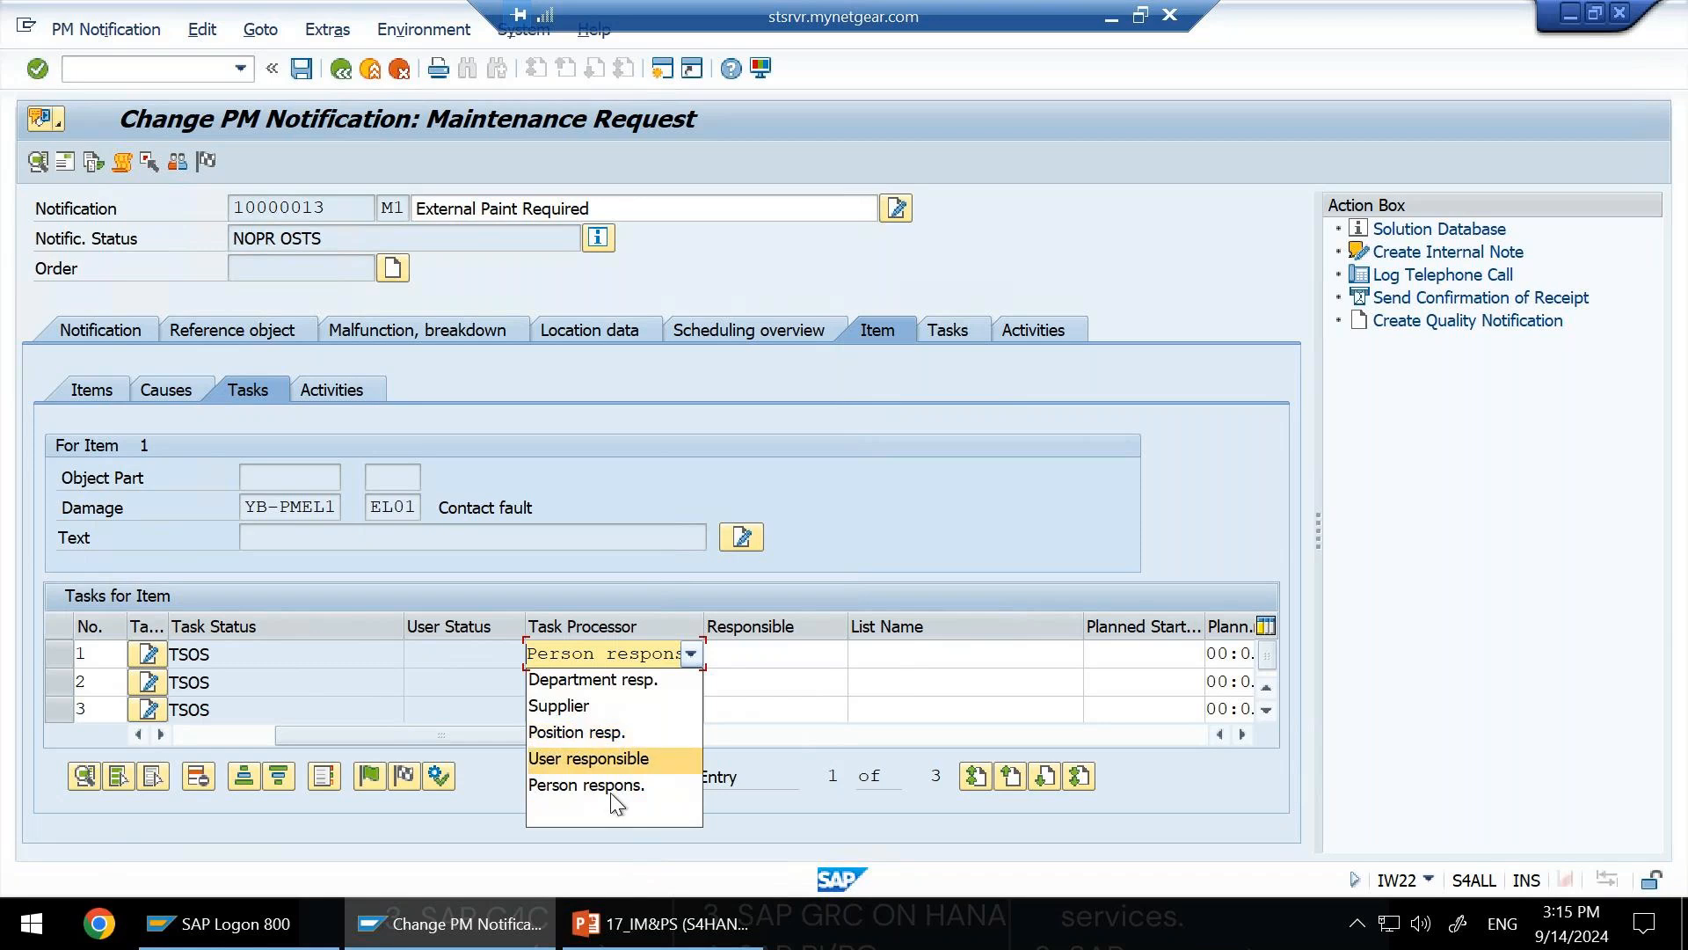
click(610, 794)
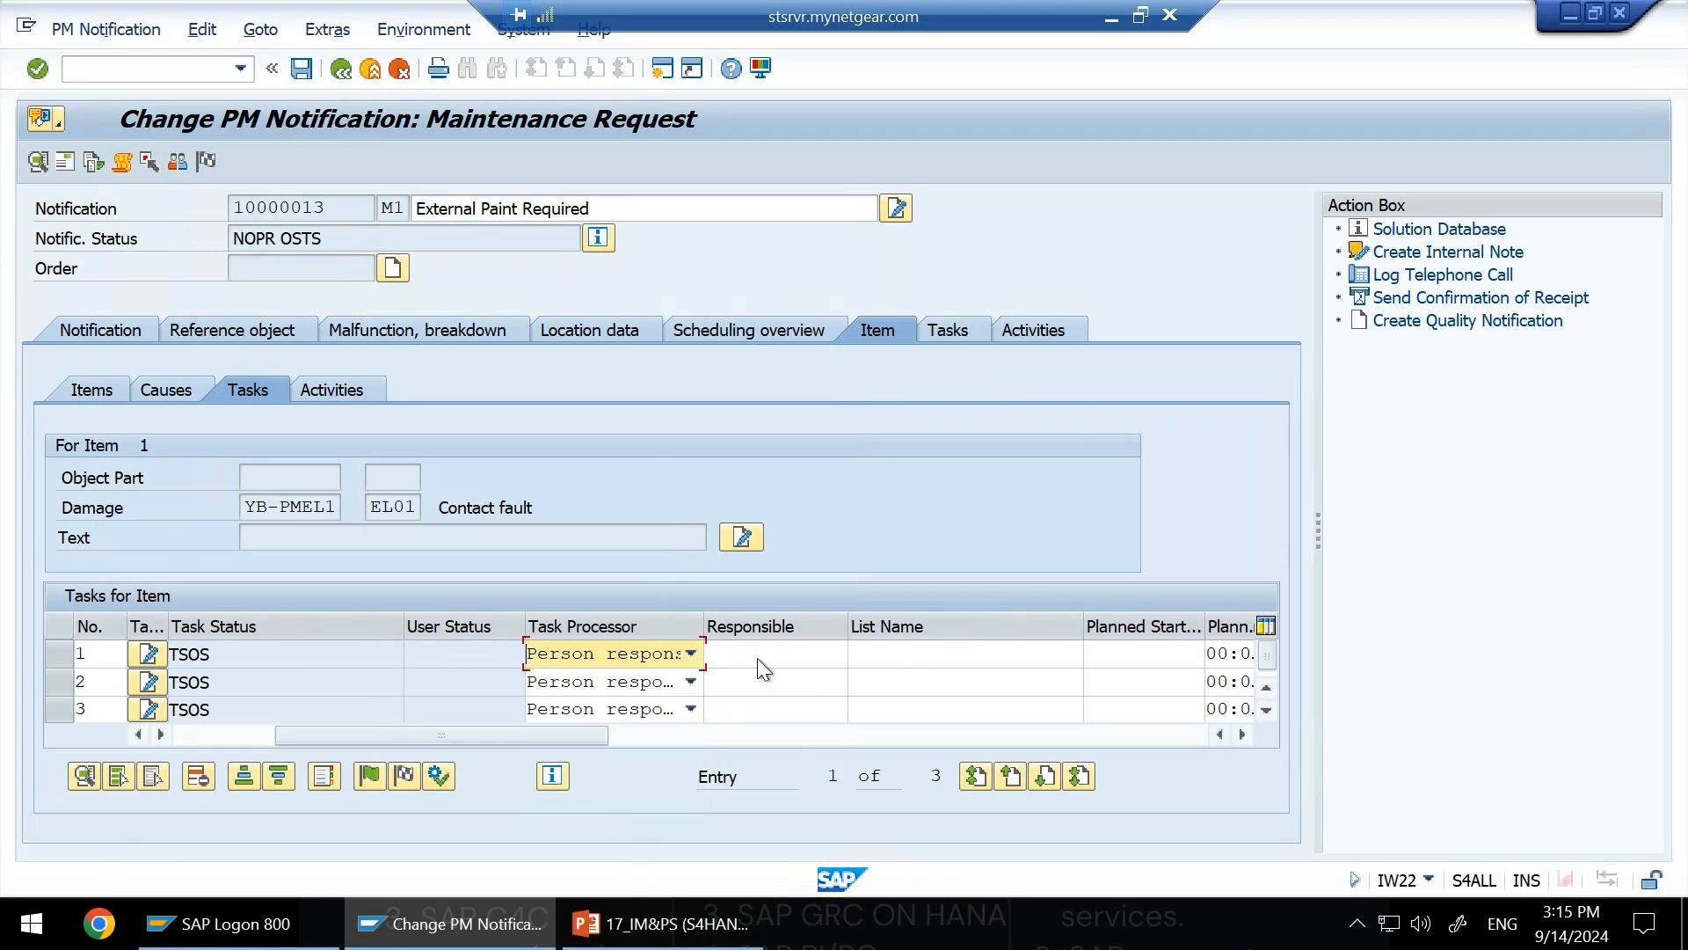
Examine the responsible person, planned date and completion columns of the item's tasks.
click(822, 649)
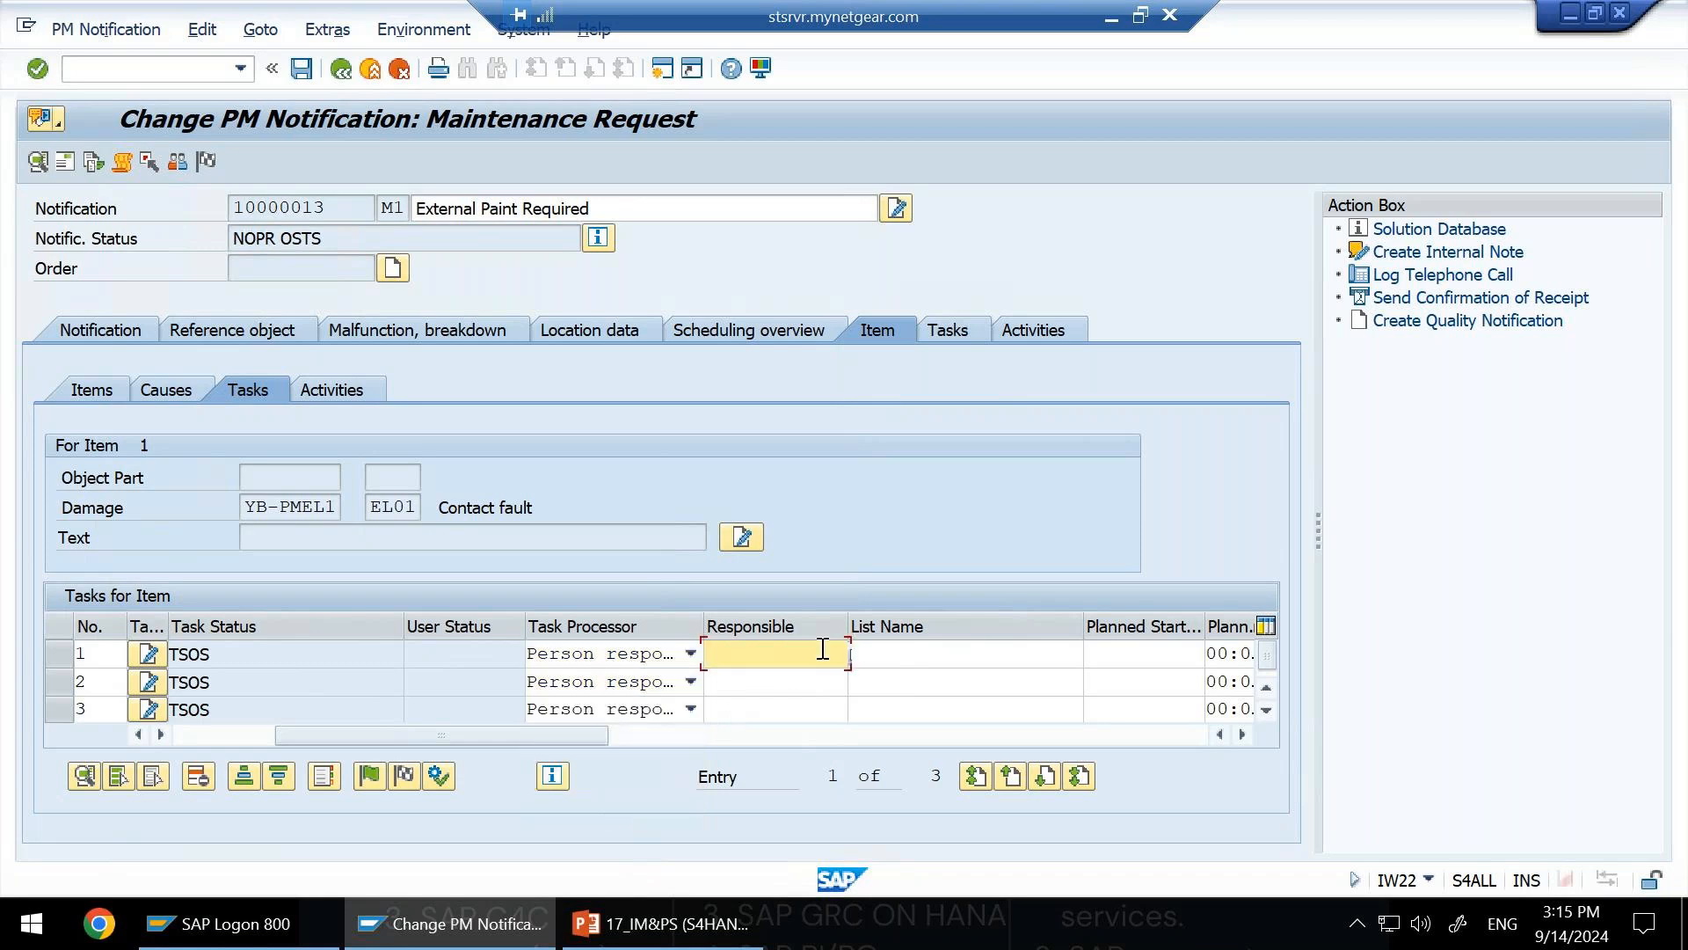
click(1248, 735)
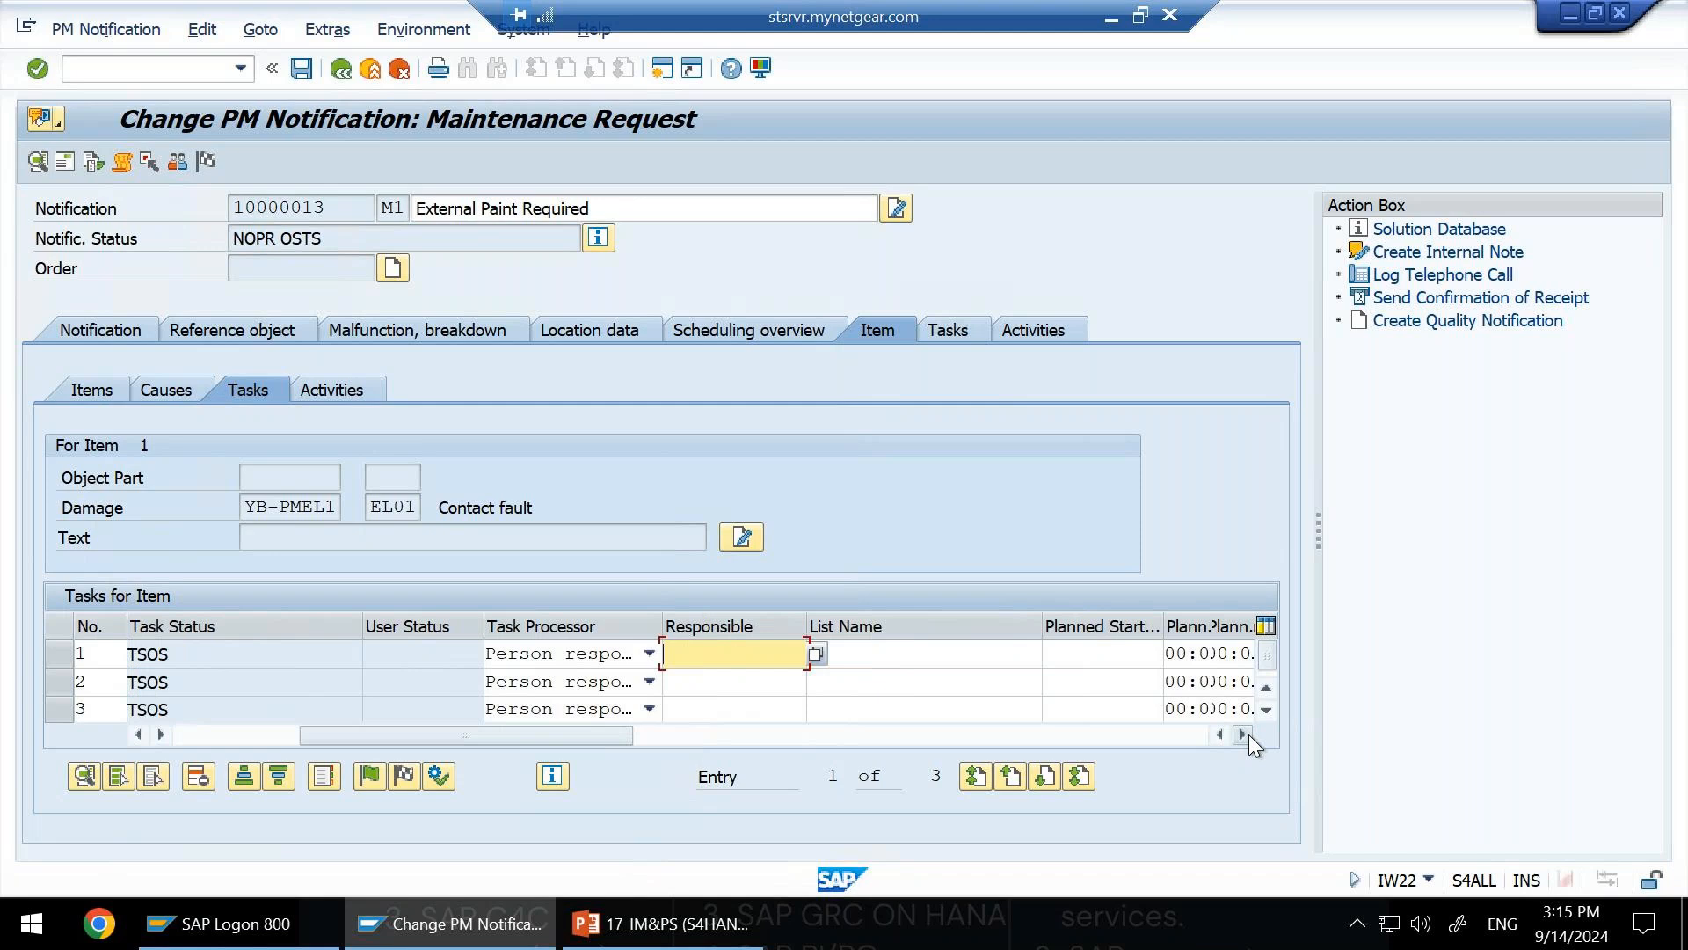
click(1249, 735)
click(1248, 735)
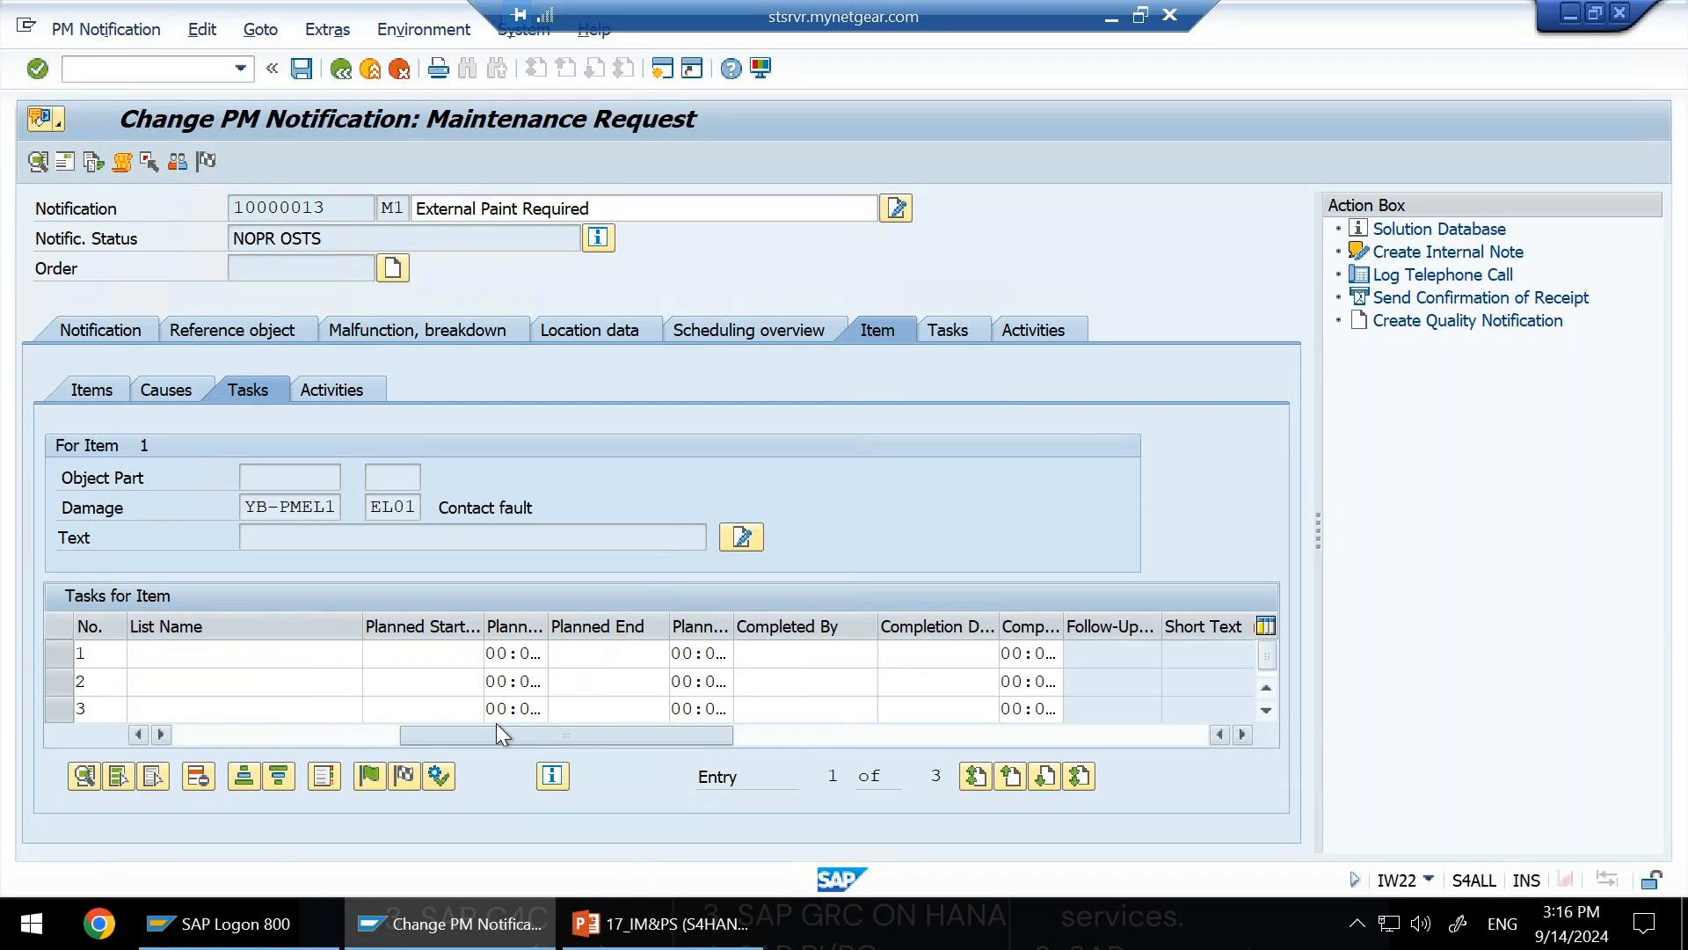
drag(496, 726, 30, 645)
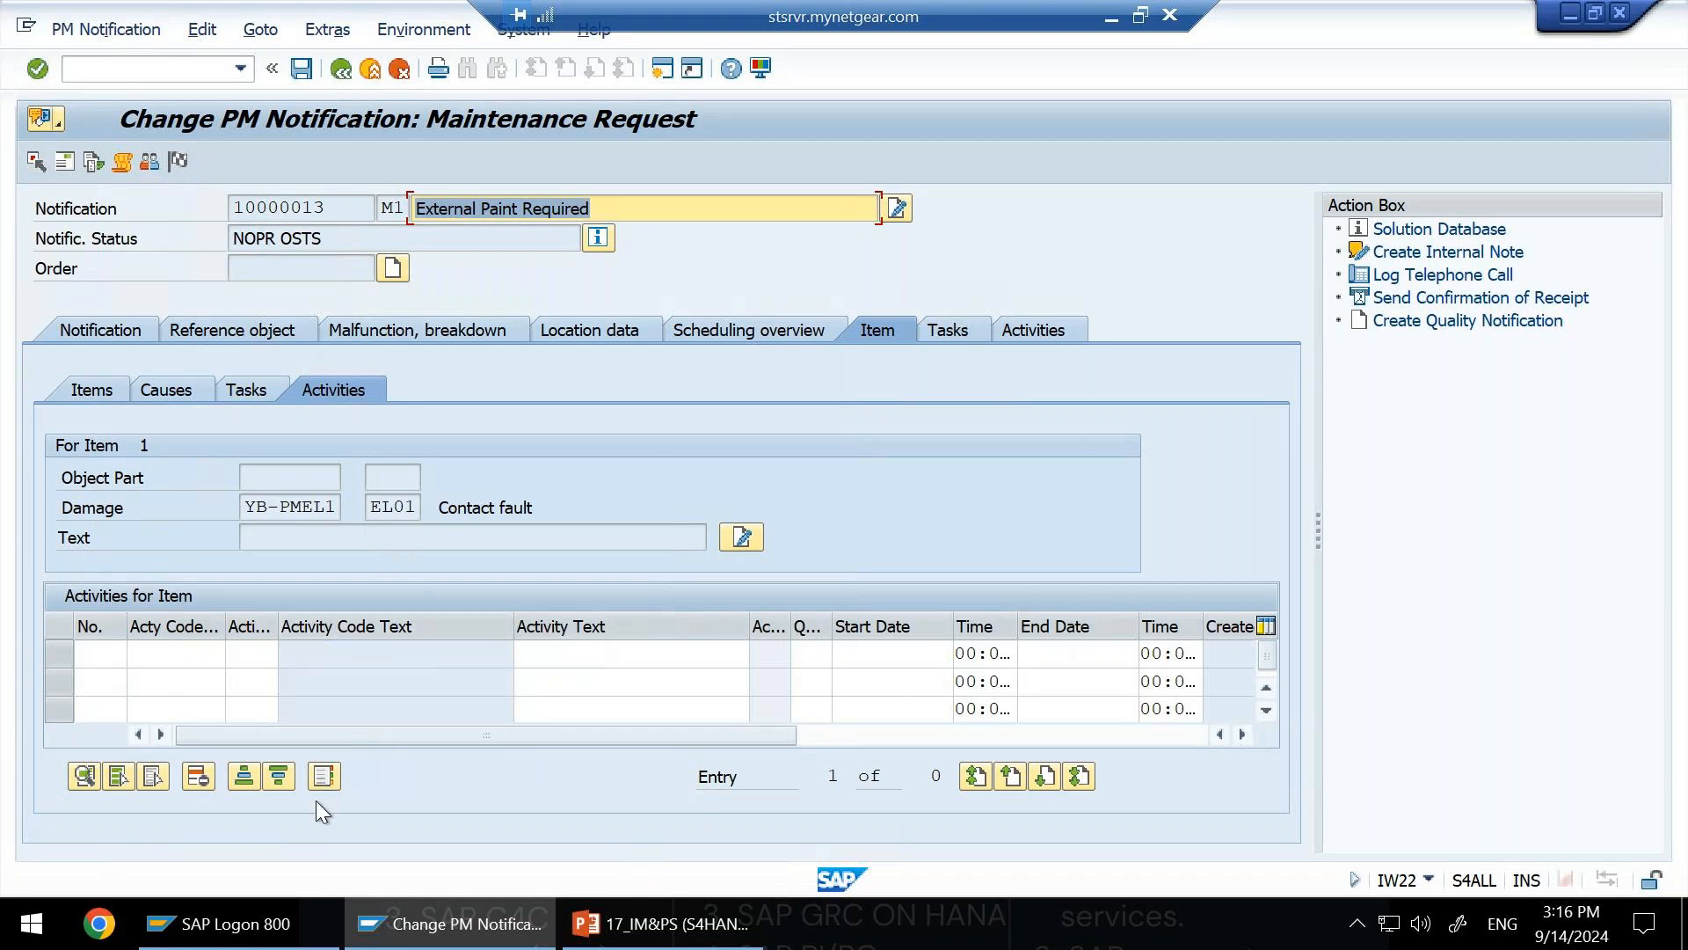
Add activities EL00 (Part replaced), EL01 (Process checked) and EL02 (Temporarily repaired) from code group YB-PMEL1 to item 1.
click(324, 776)
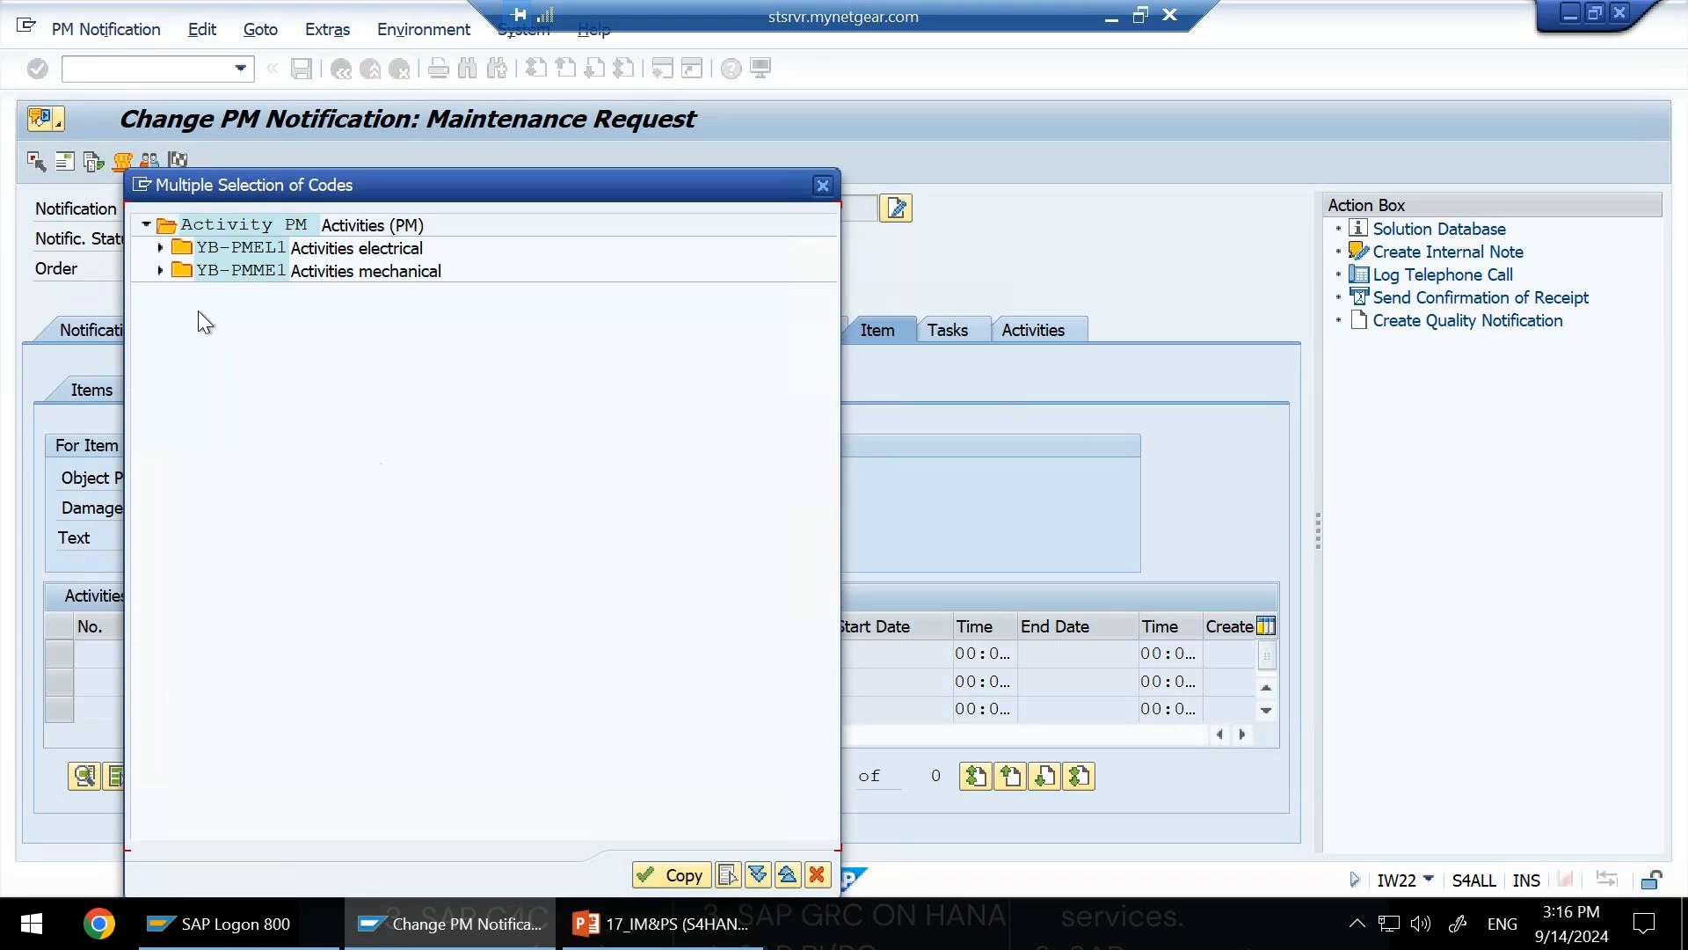
click(159, 249)
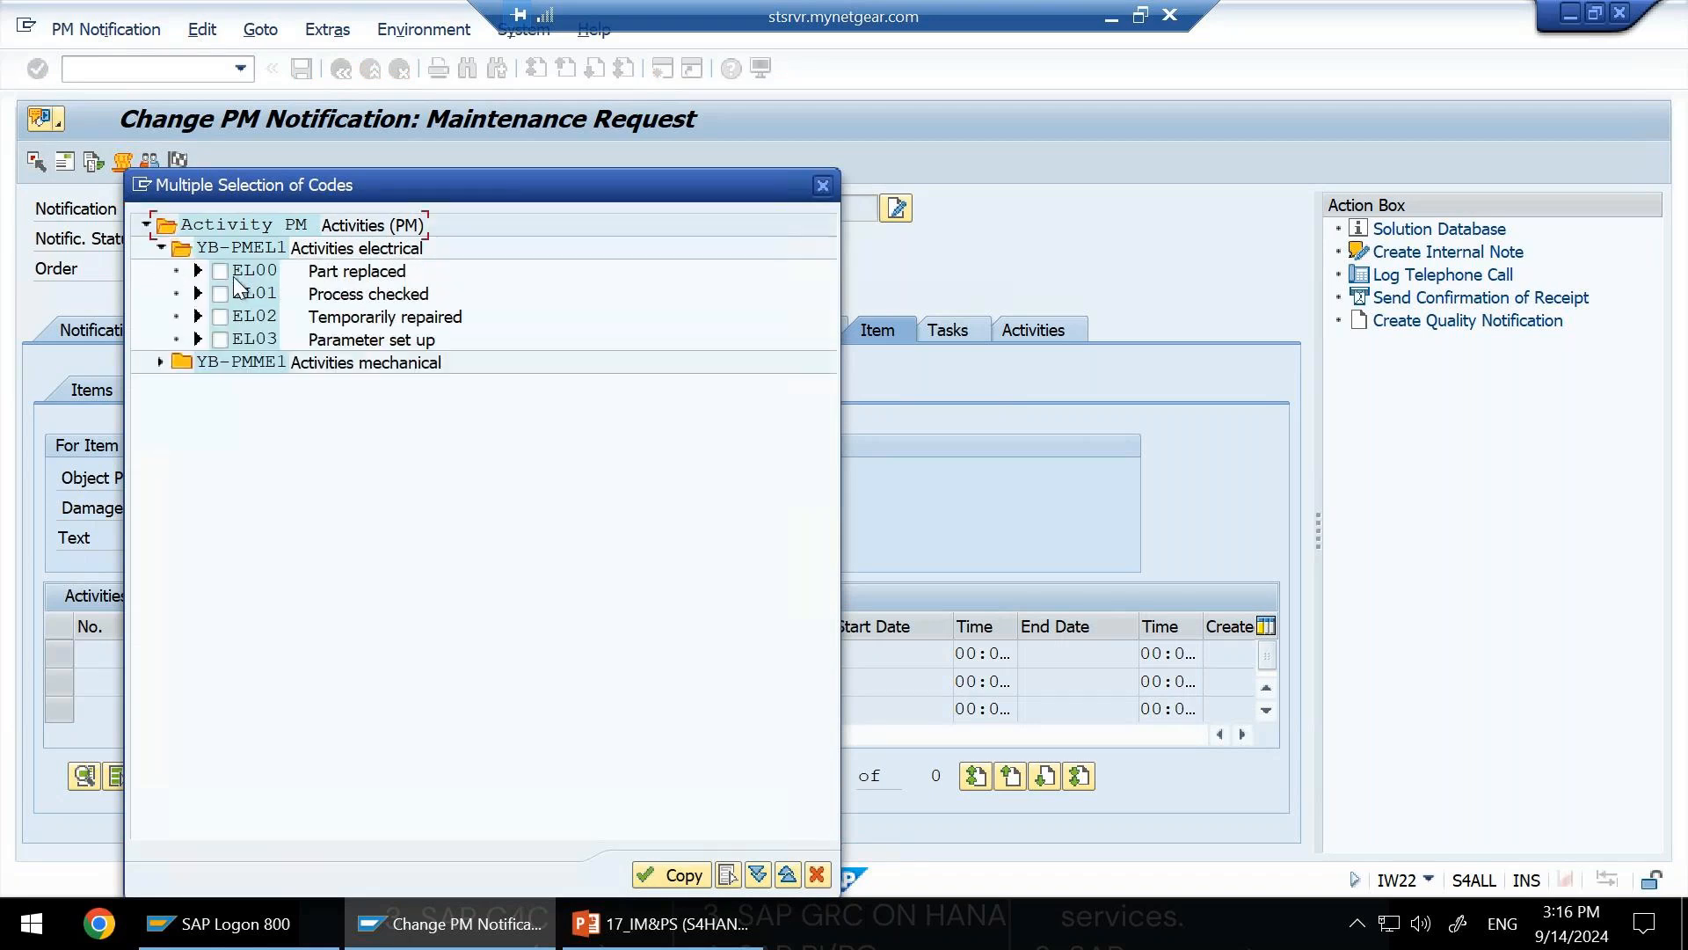
click(219, 271)
click(219, 293)
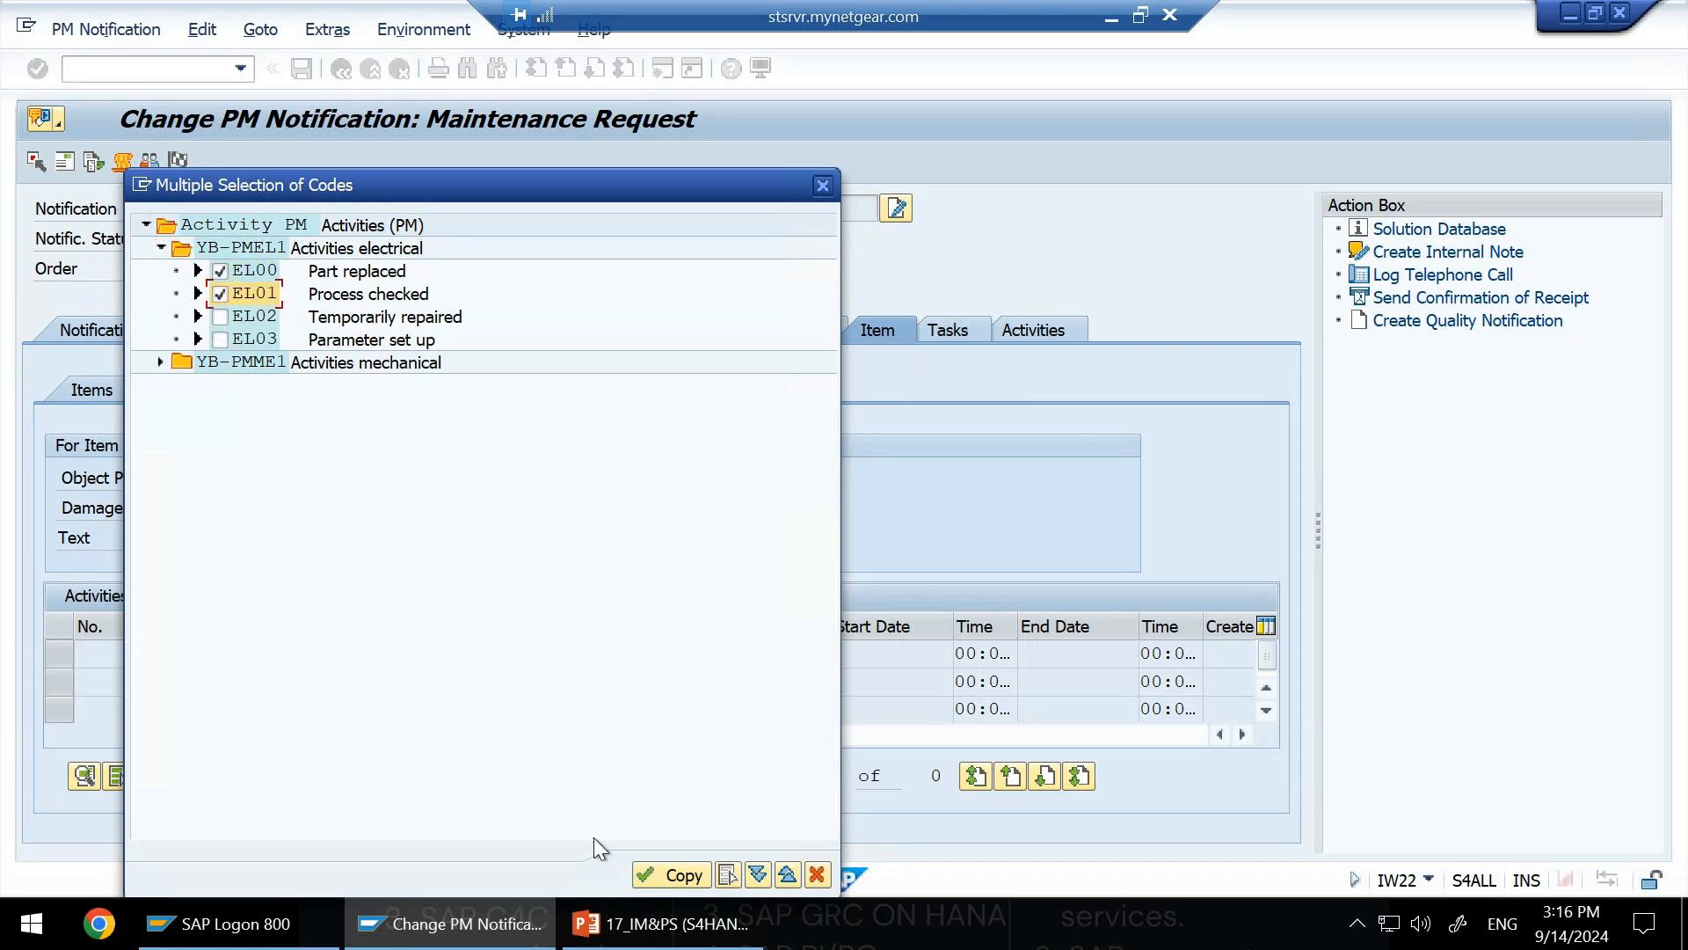
click(319, 317)
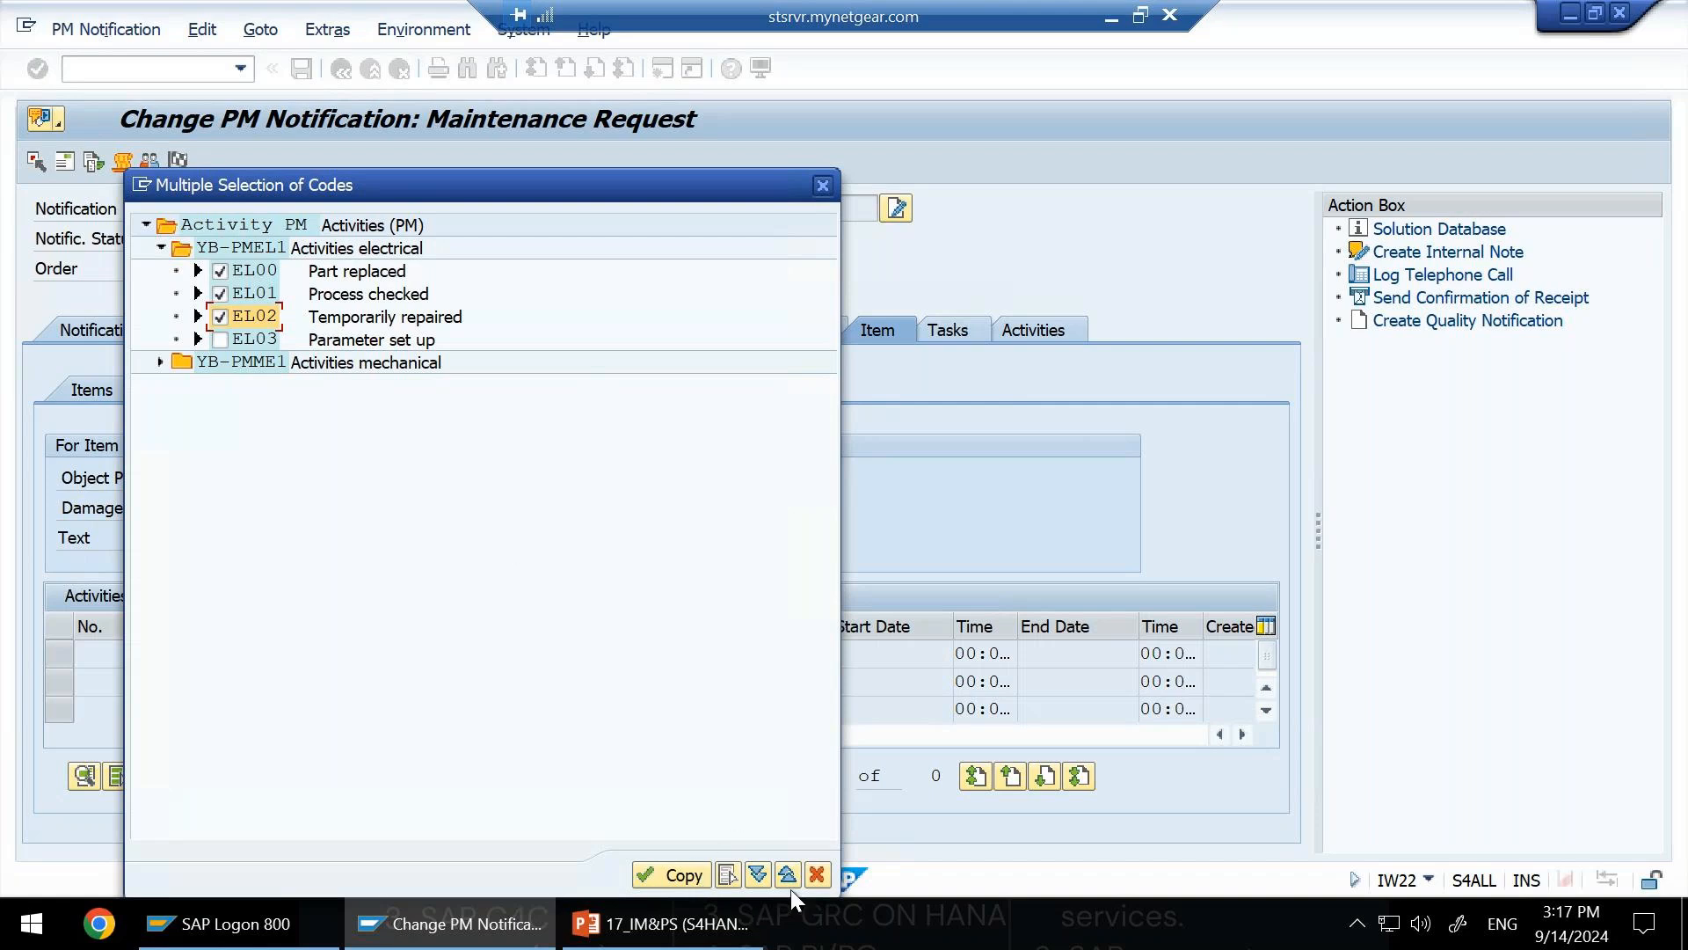
key(Return)
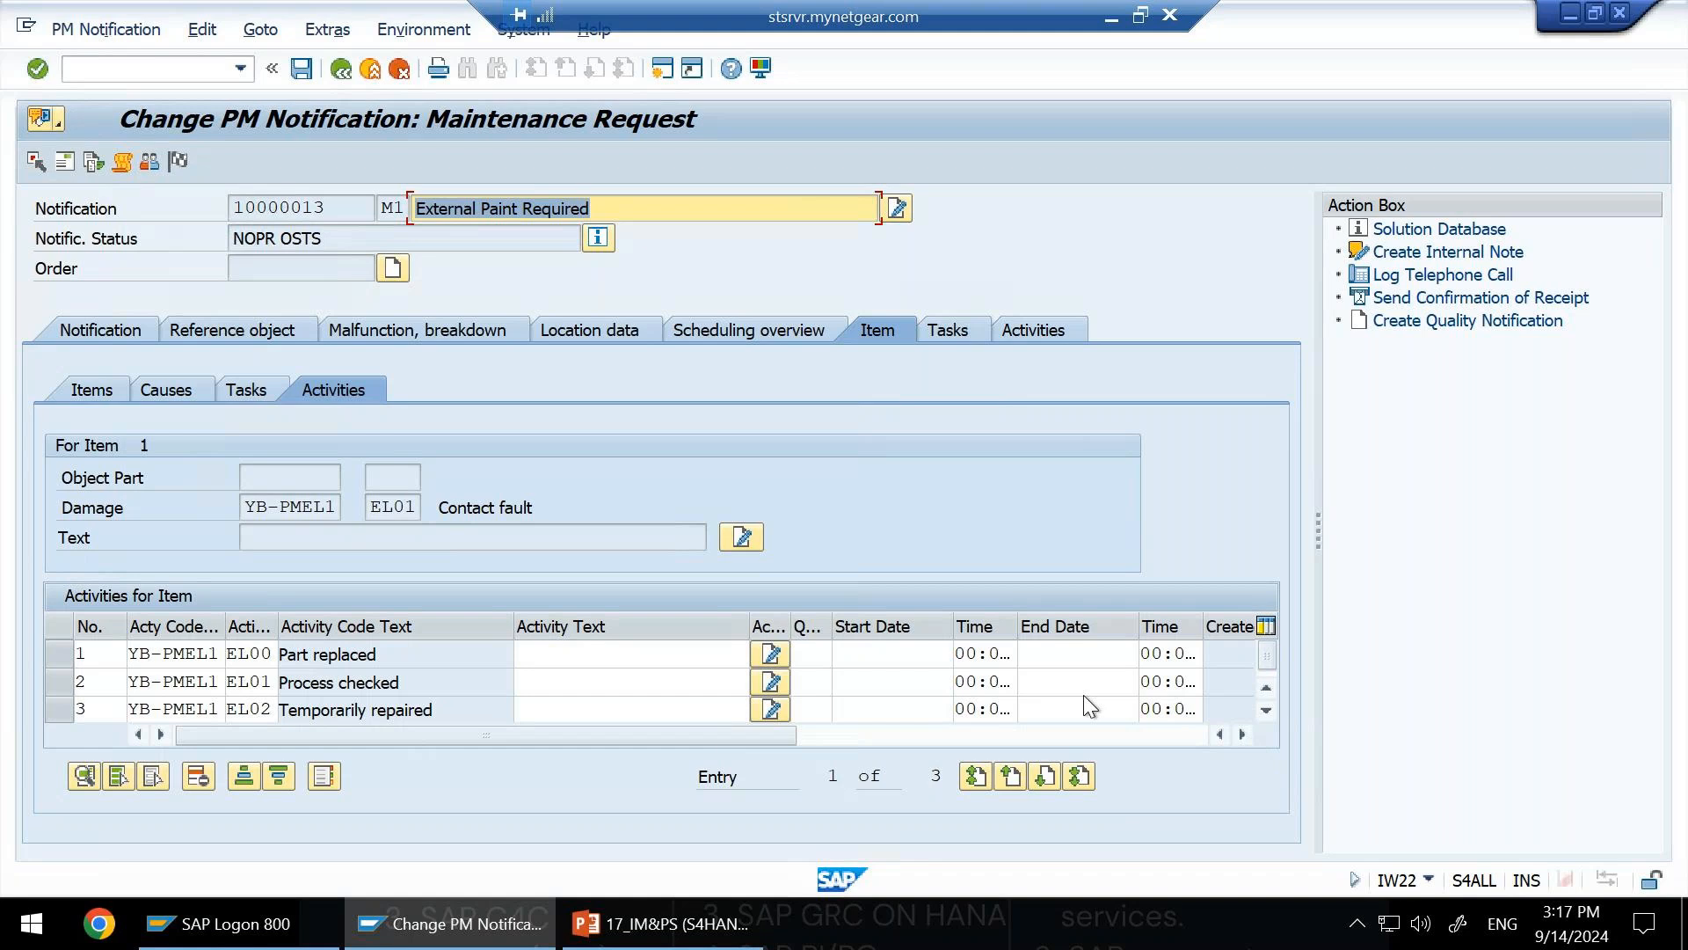
click(1252, 736)
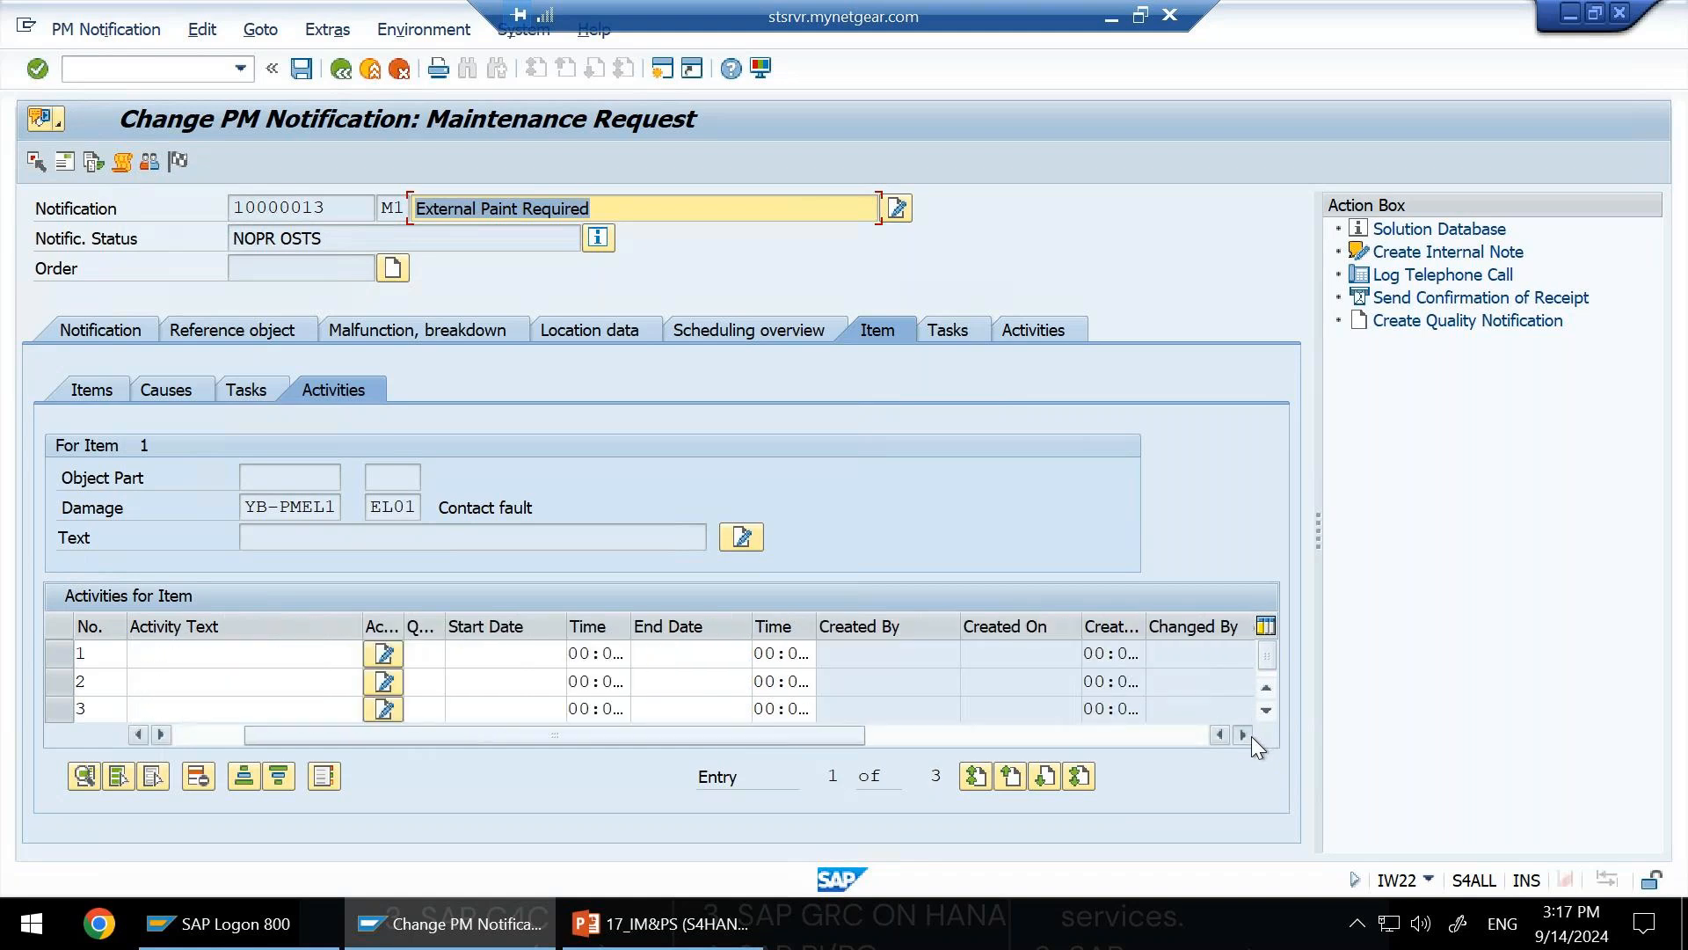
click(1251, 736)
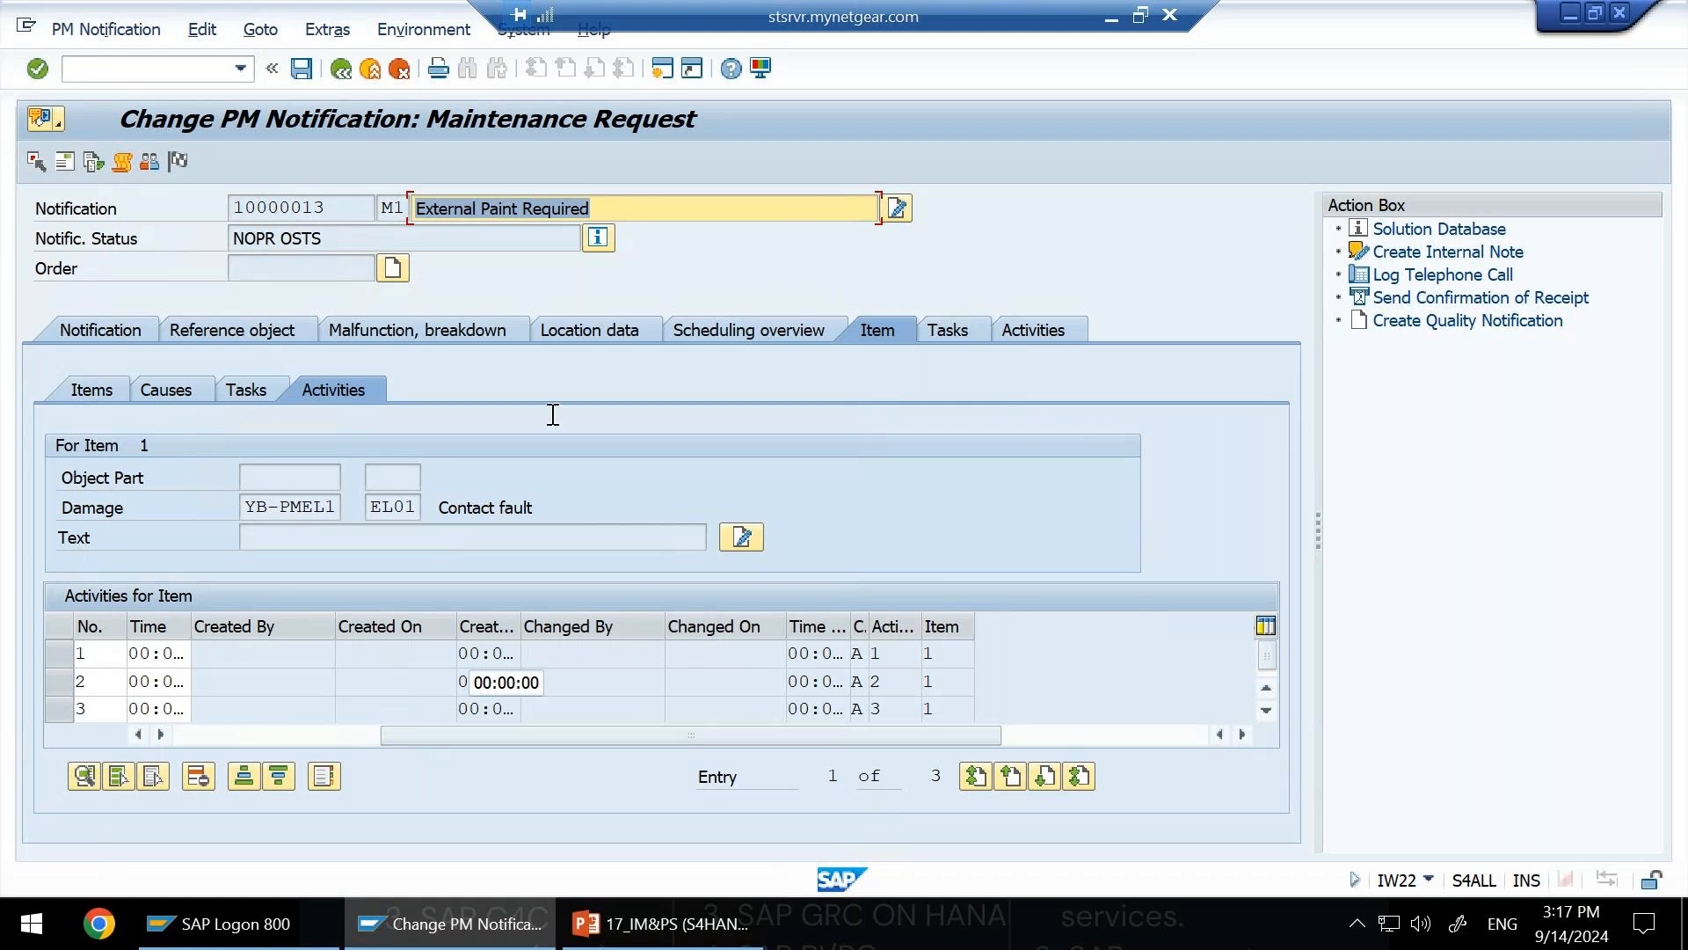
Return to the tasks of item 1 and release task 1 (Check controls).
click(243, 397)
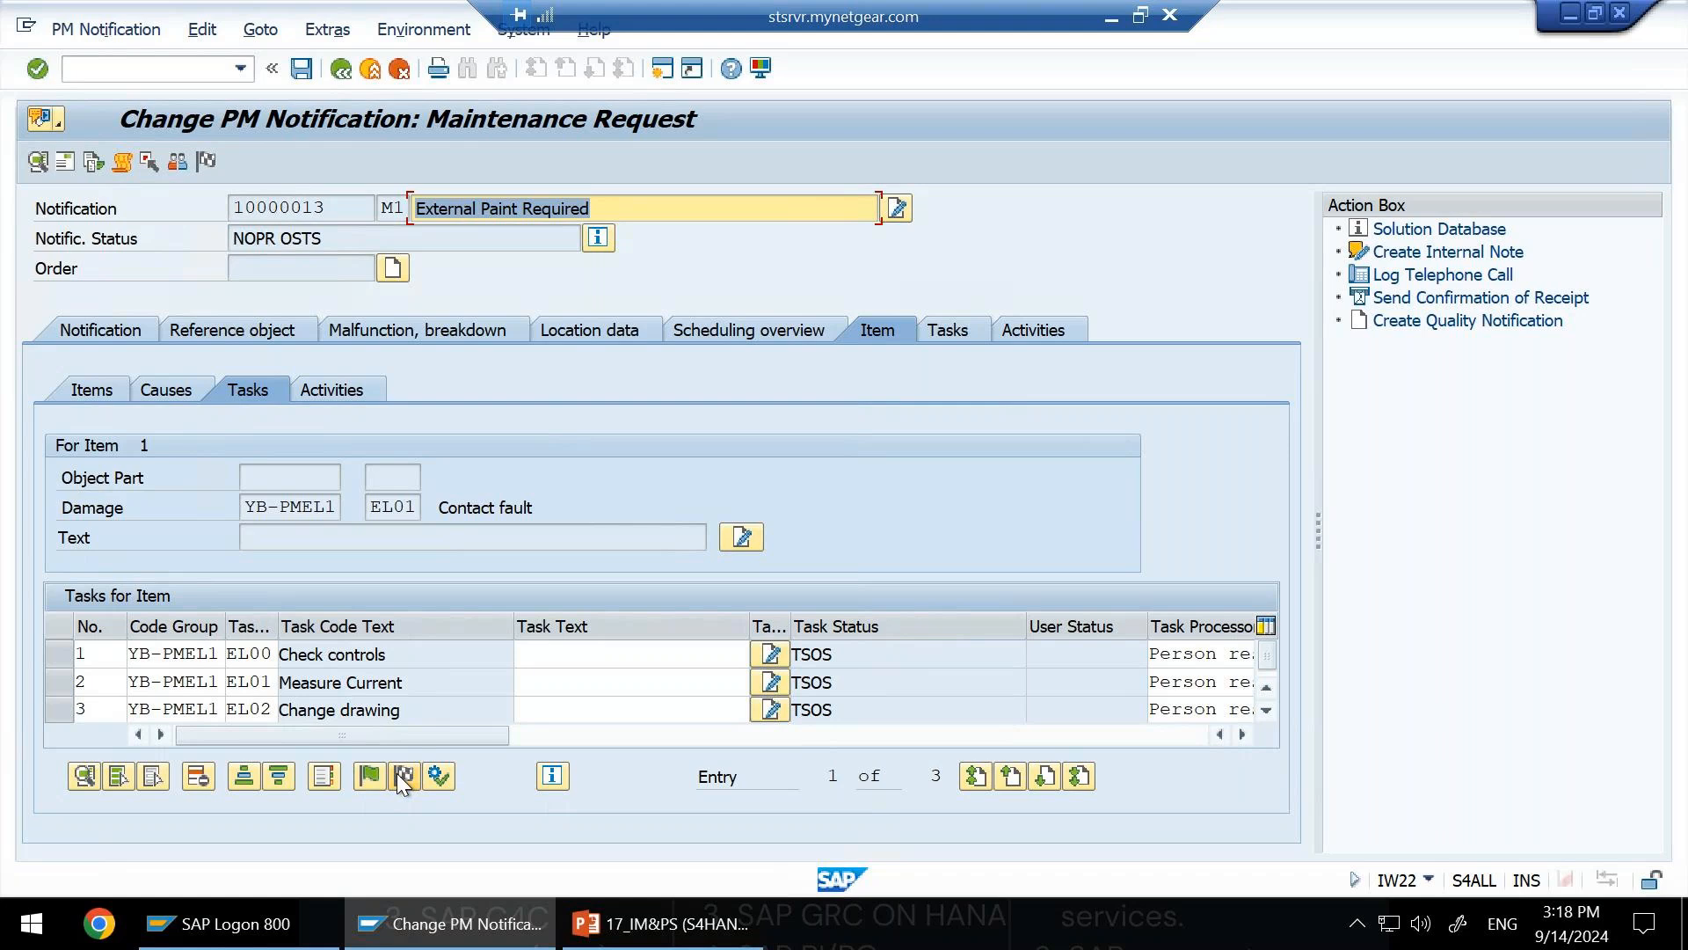
click(58, 653)
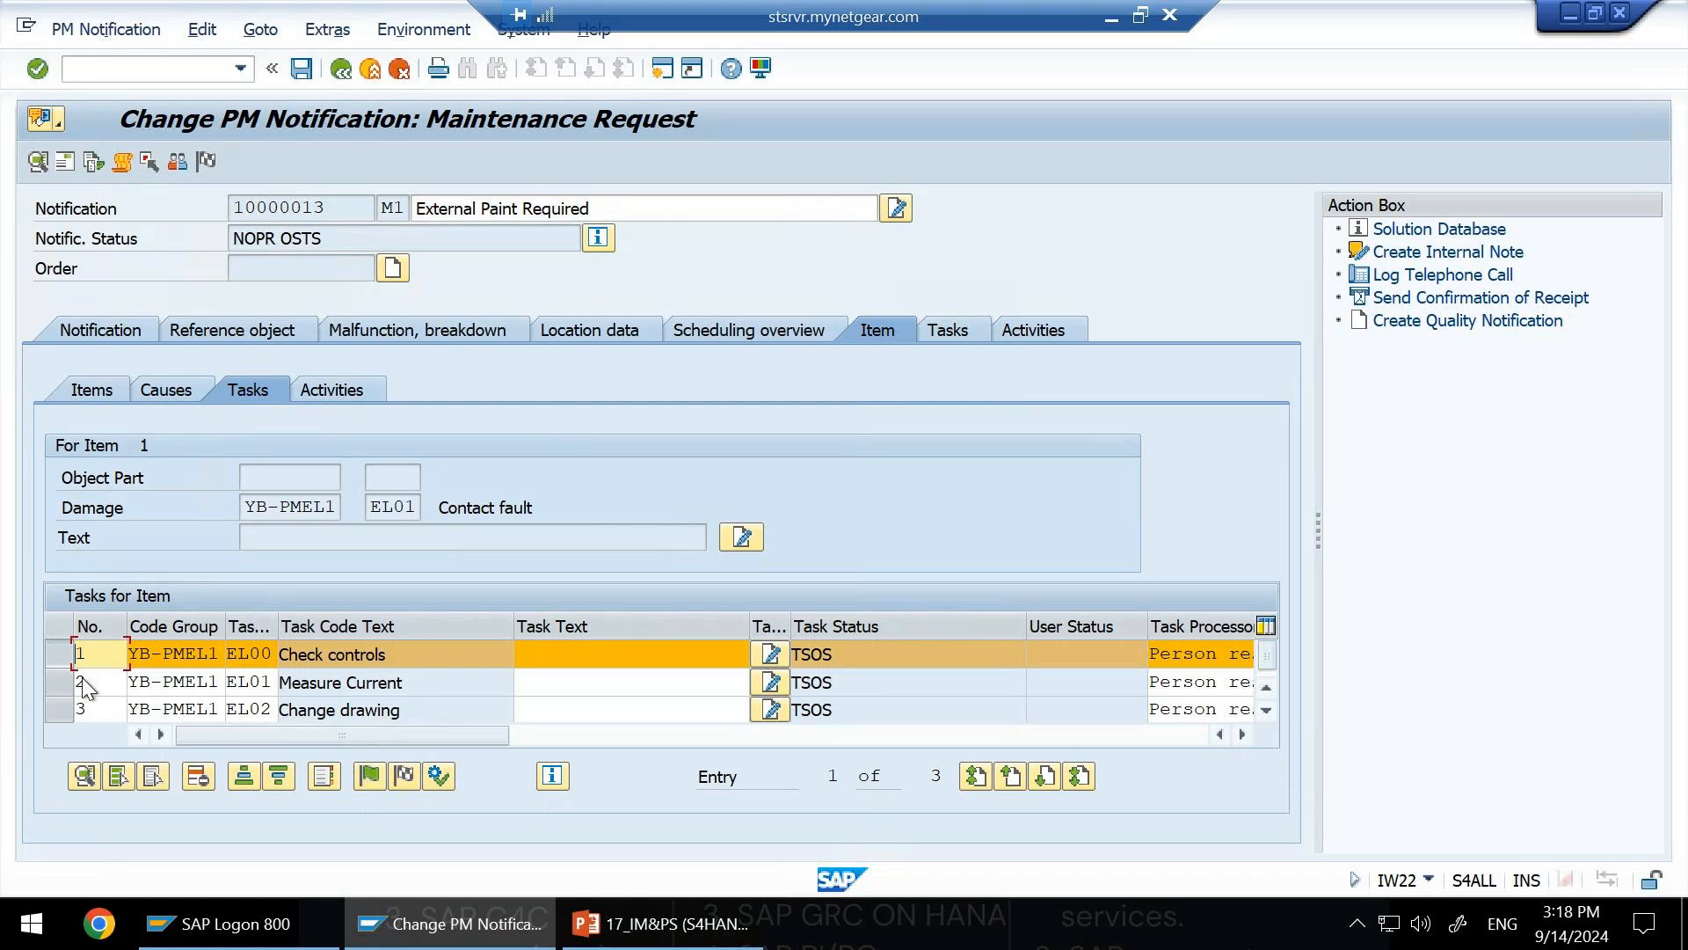
click(373, 779)
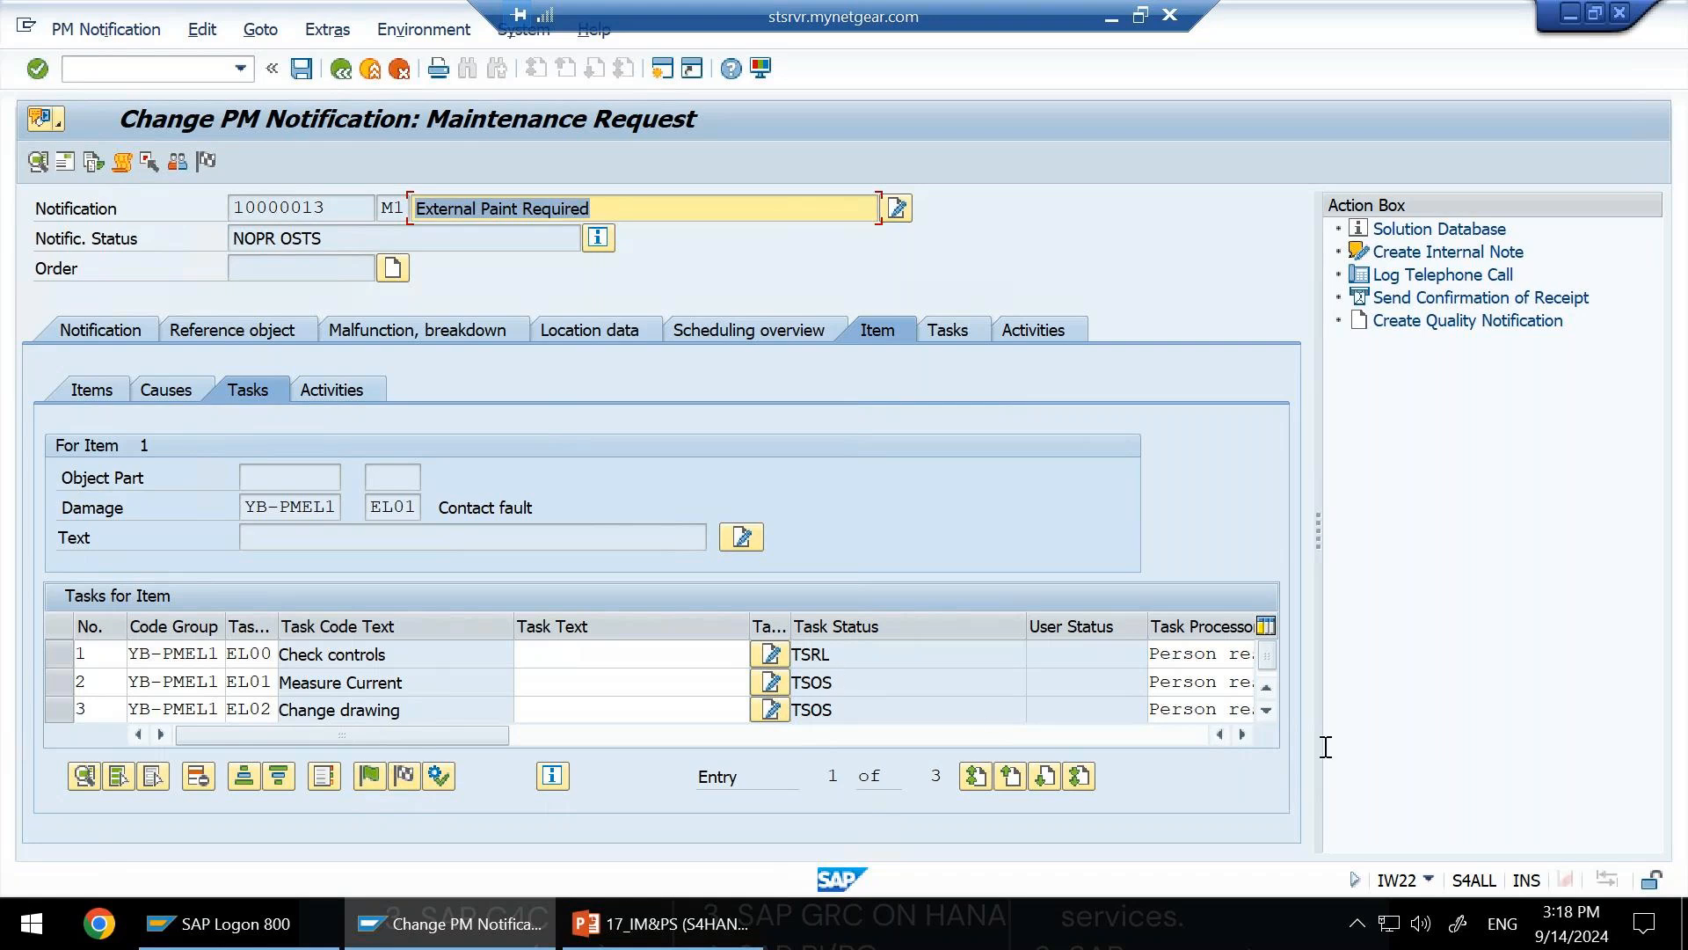
Check the planned start and end of task 1 (Check controls) and mark the task as completed.
click(1252, 734)
click(1252, 734)
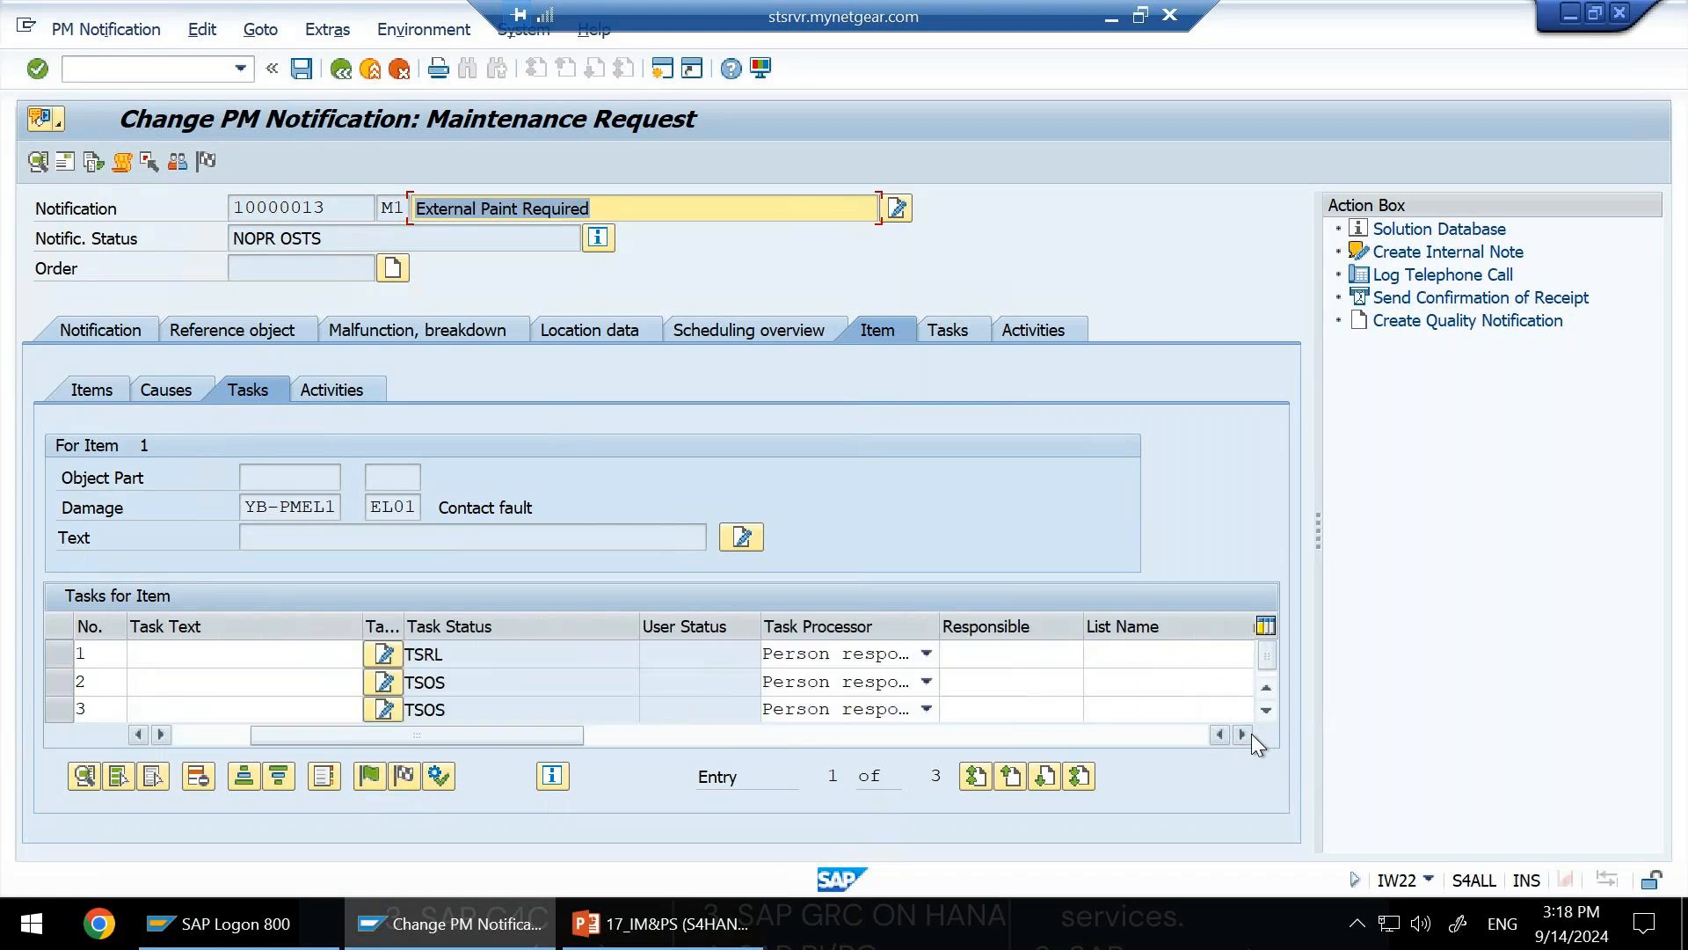
click(1252, 733)
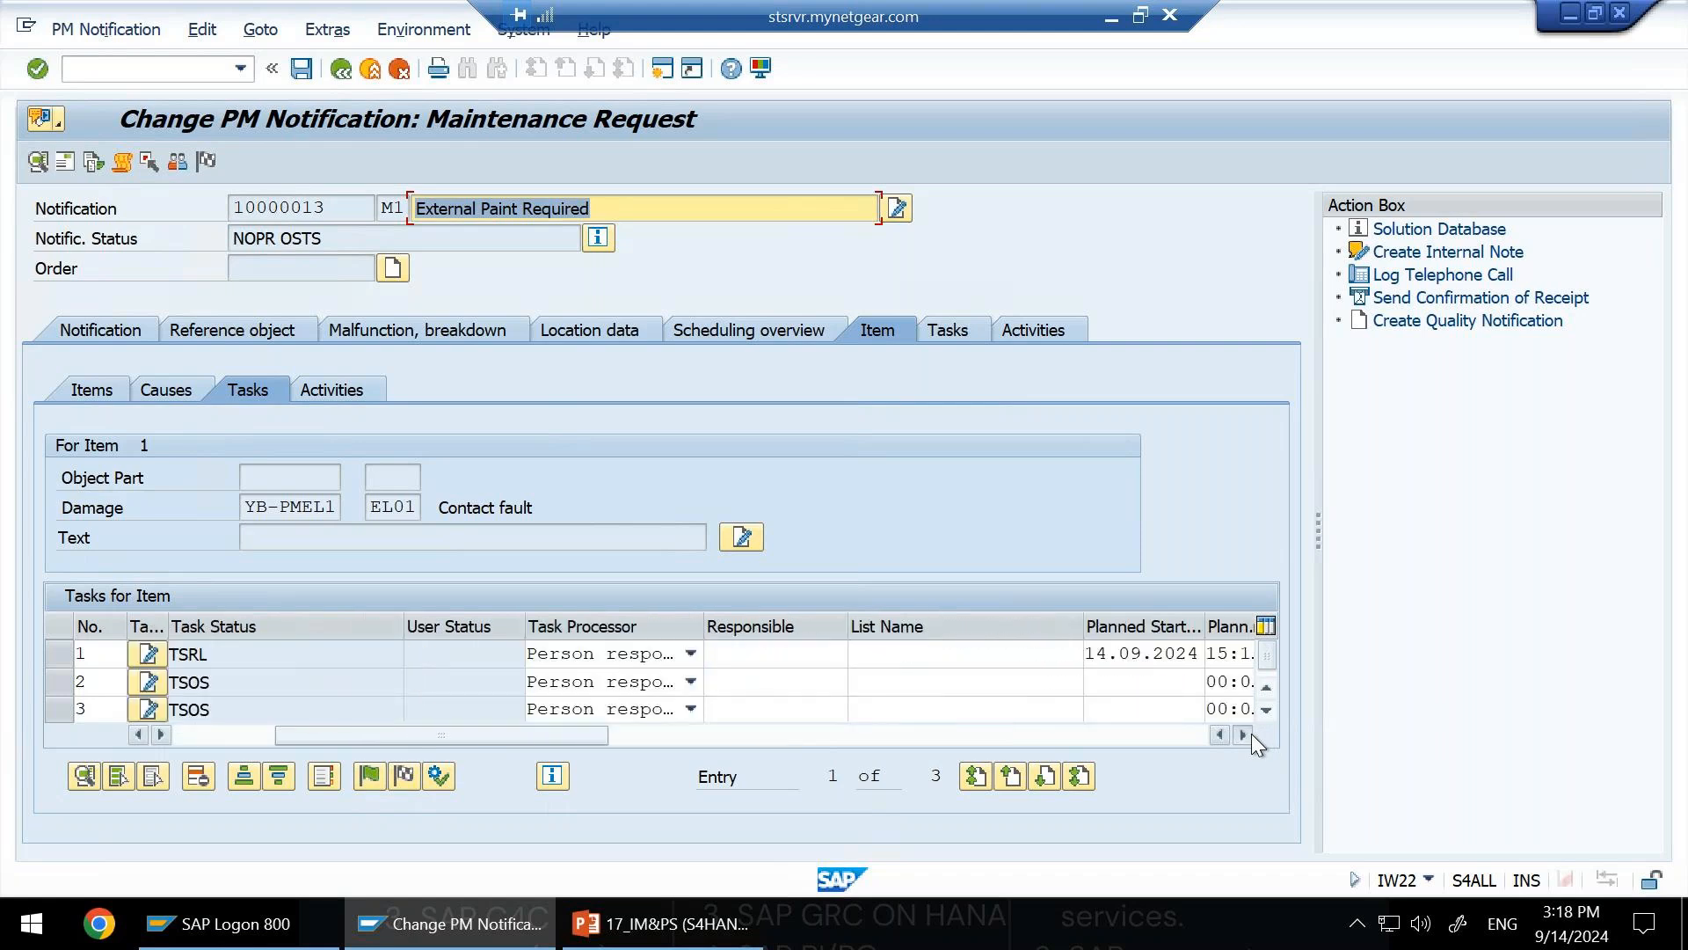
click(1252, 734)
drag(483, 735, 656, 695)
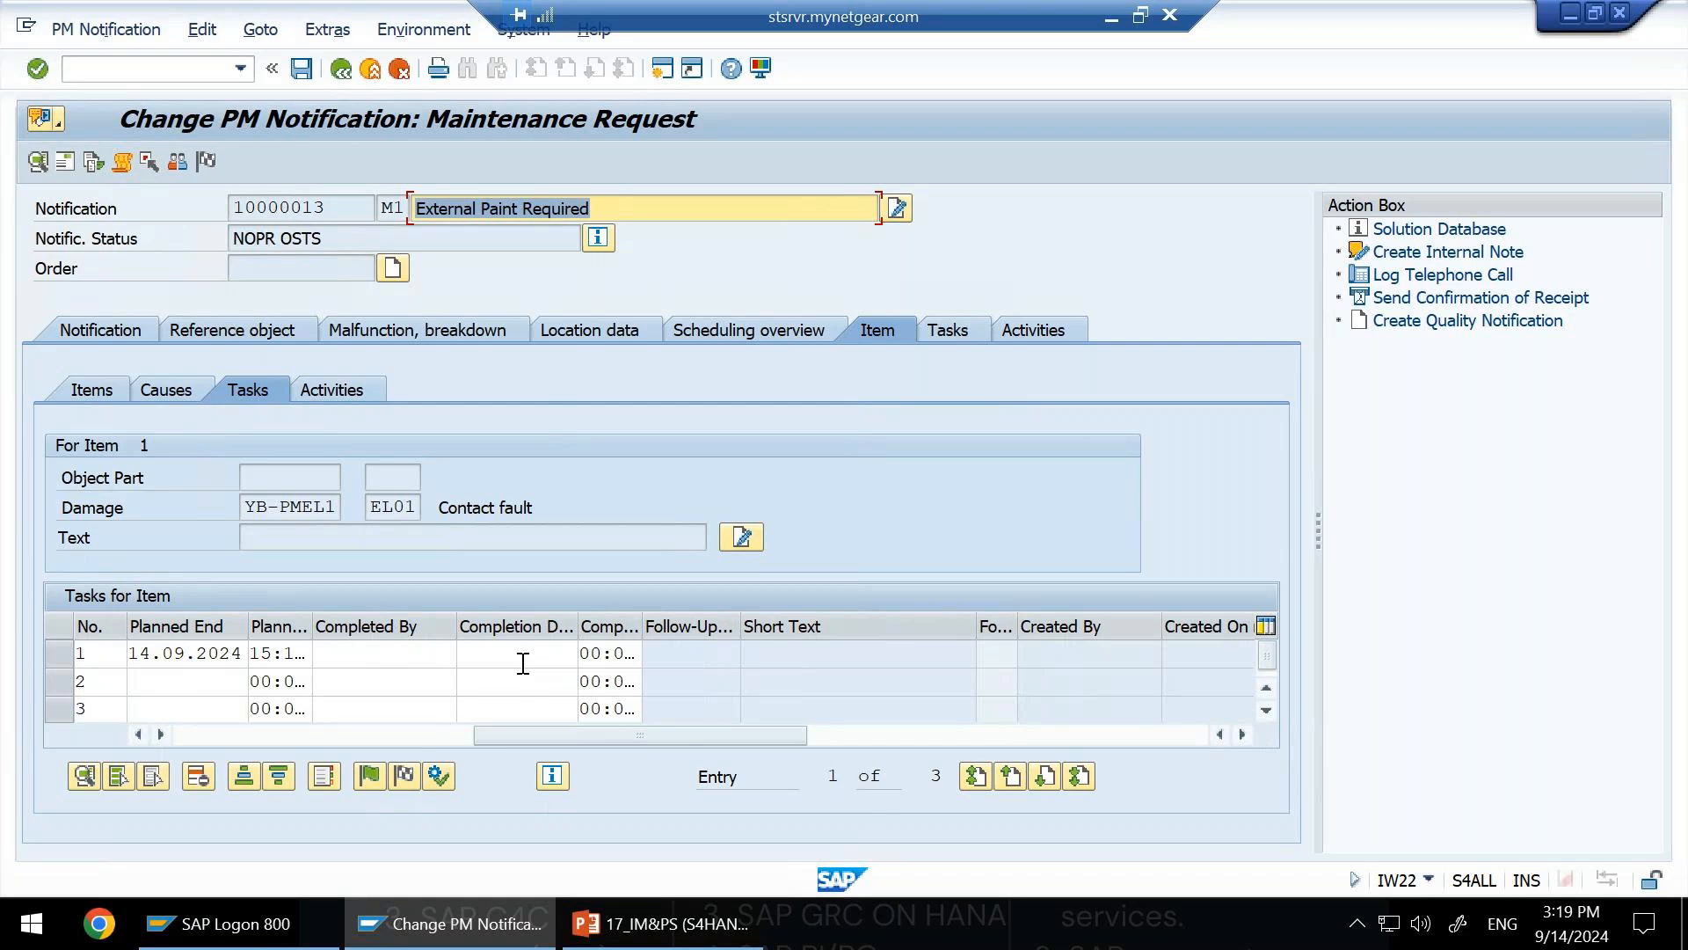
click(60, 653)
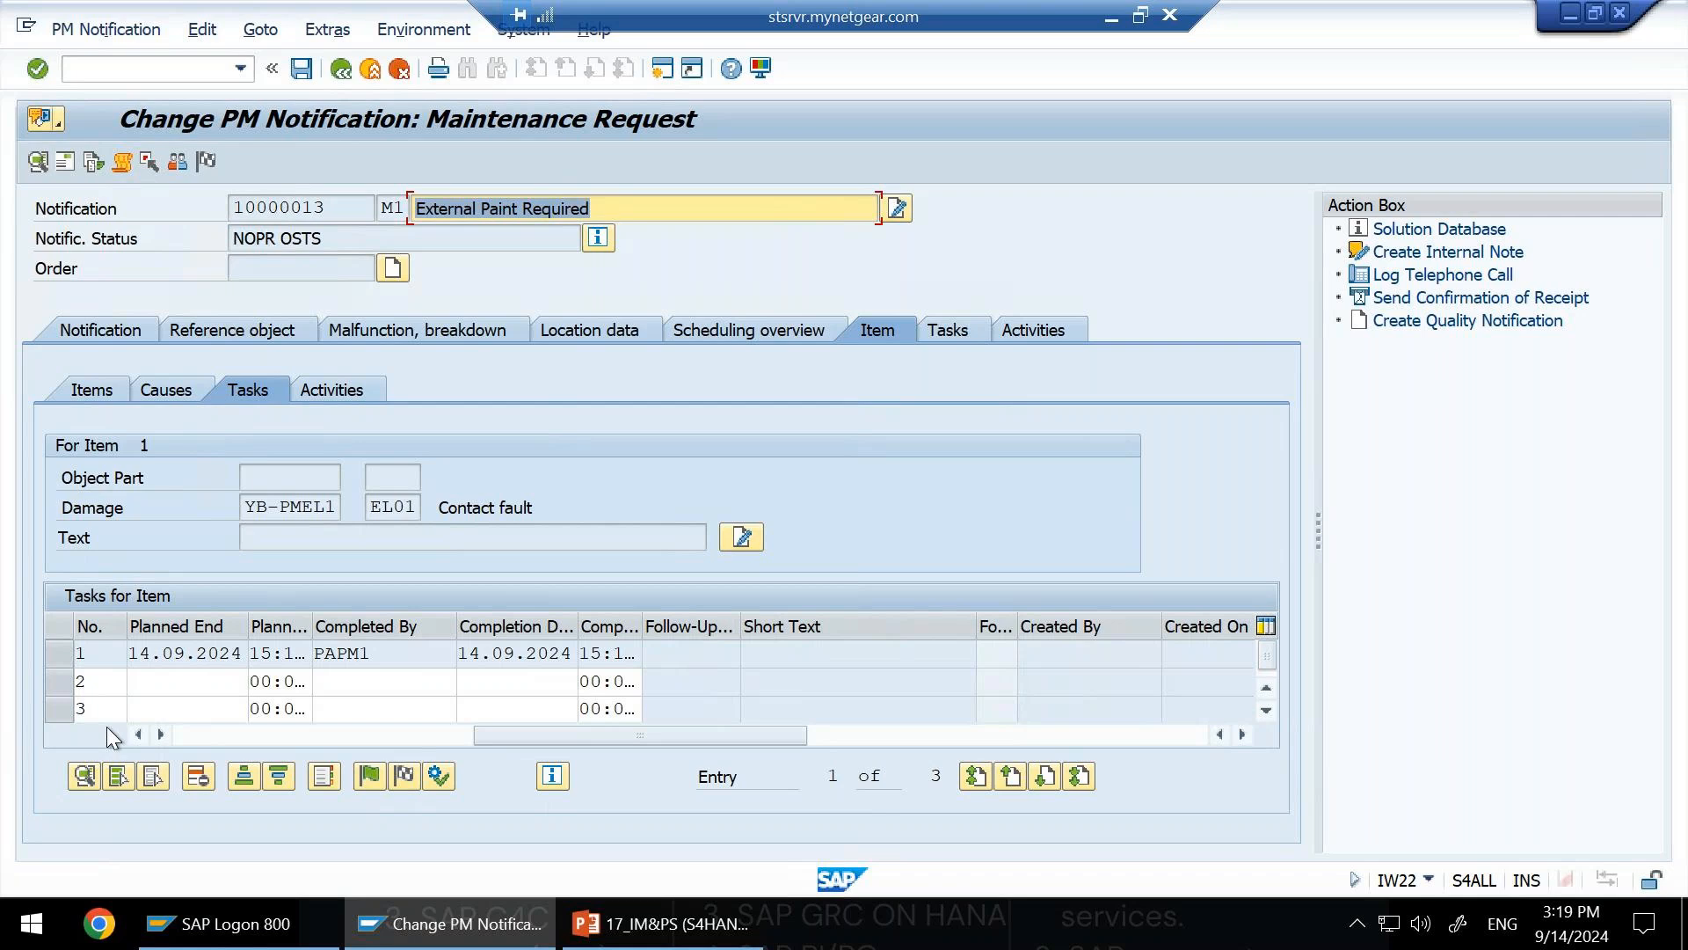
Release tasks 2 (Measure Current) and 3 (Change drawing) of item 1.
click(60, 709)
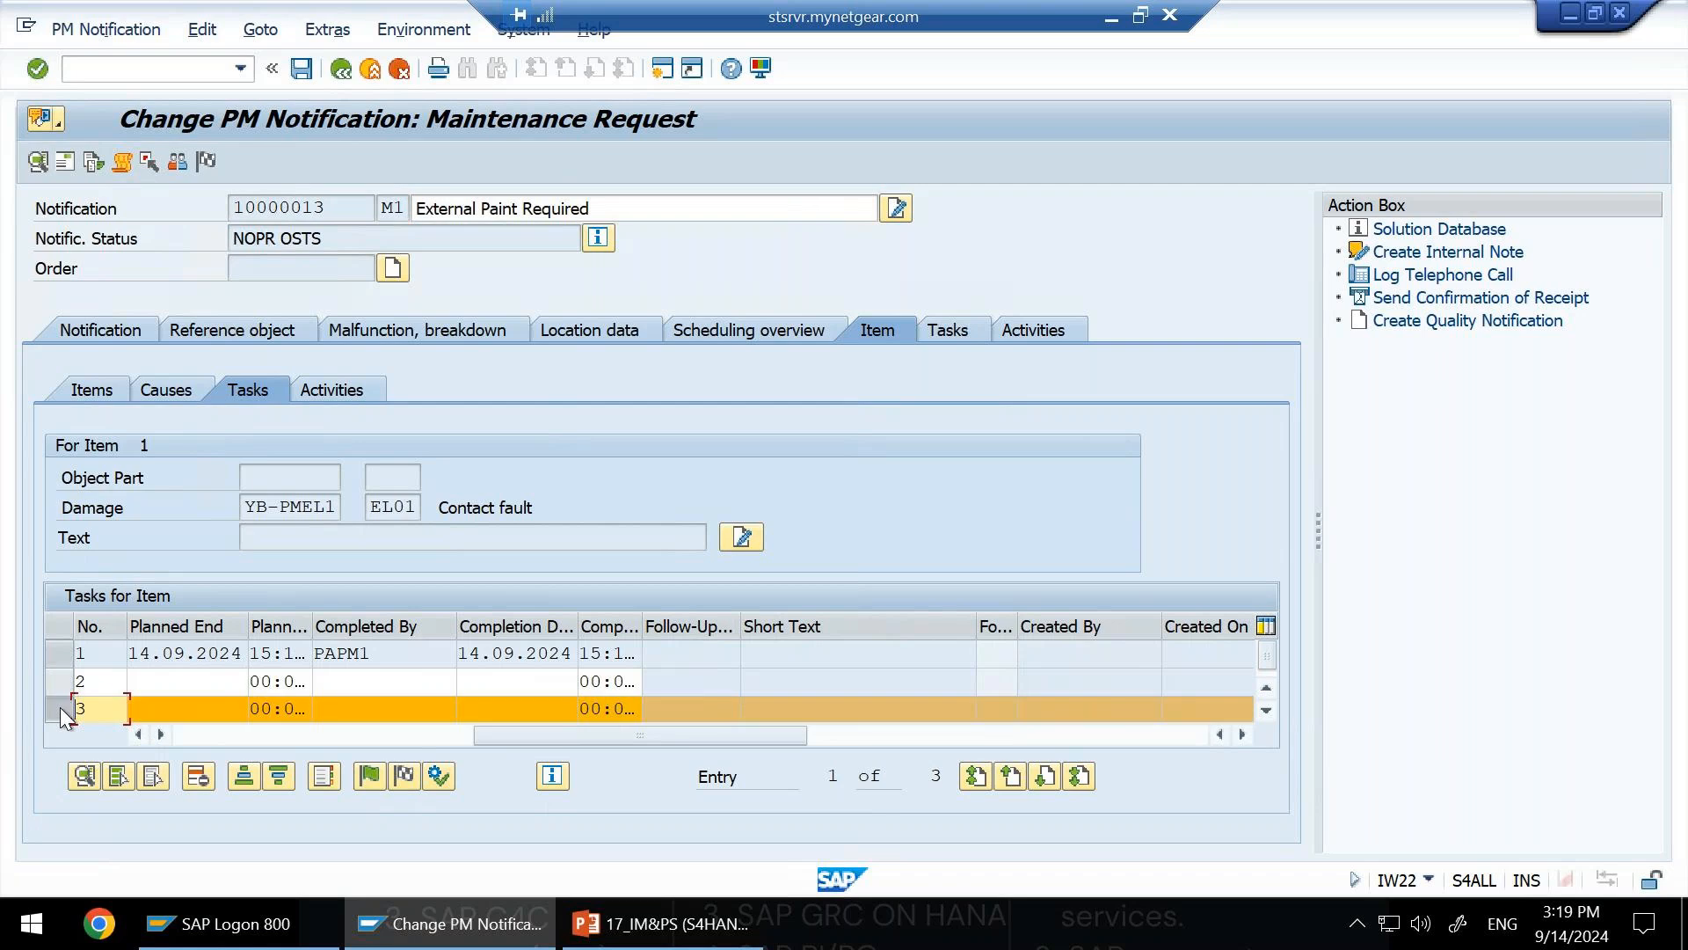
click(65, 684)
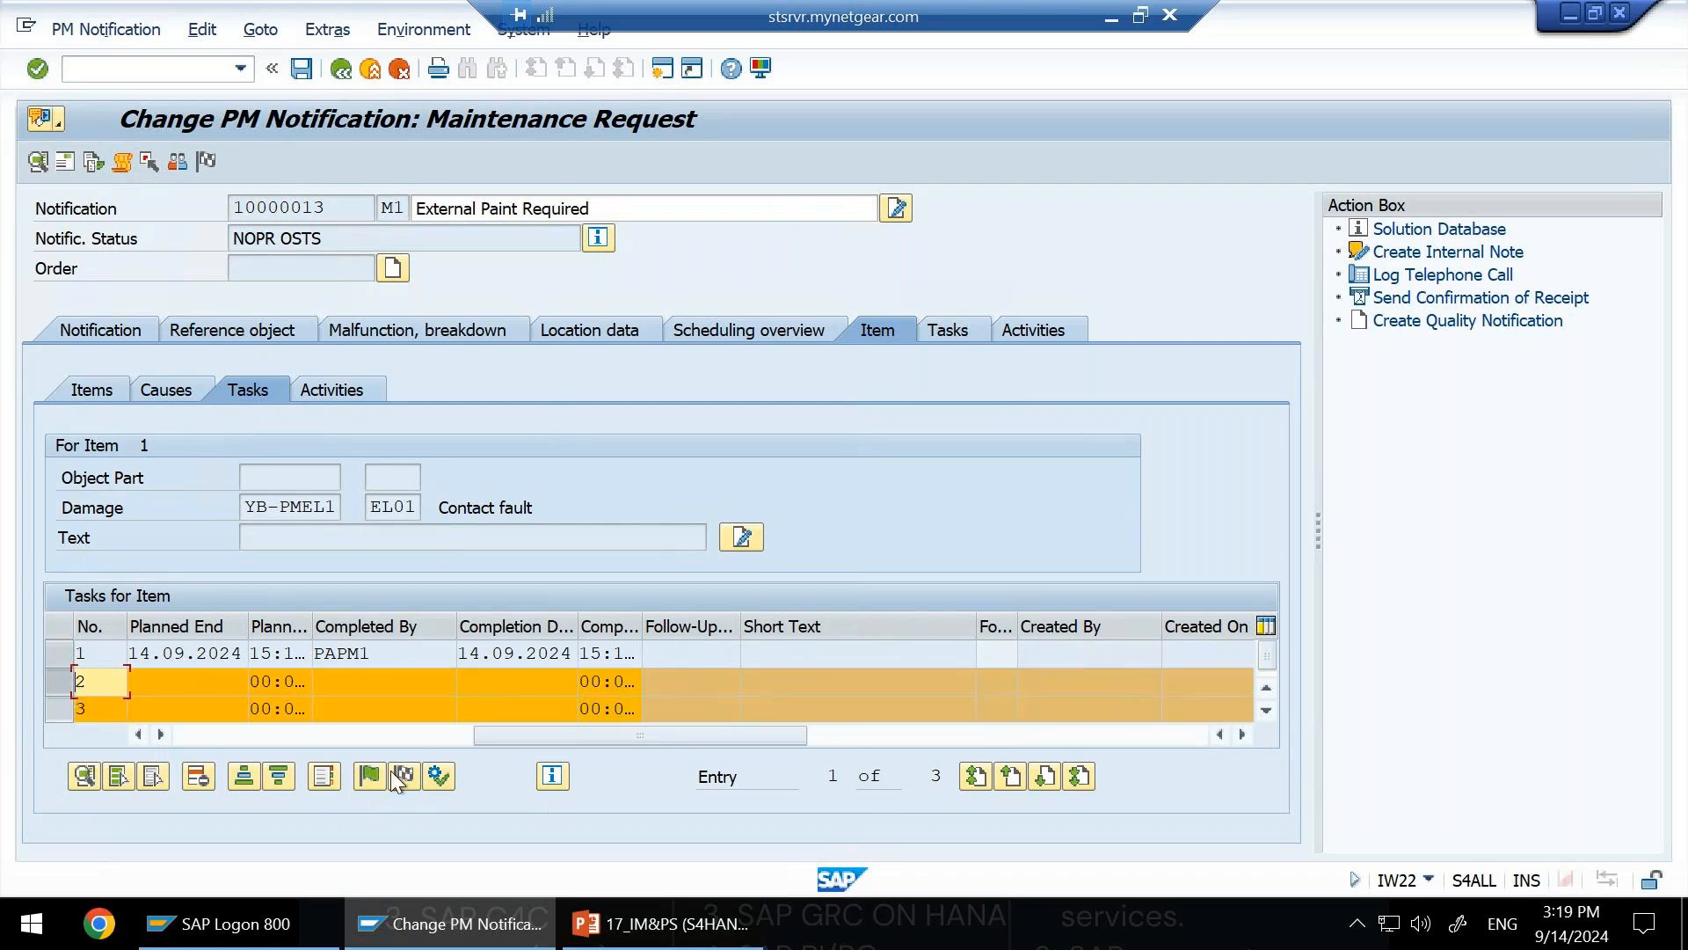
click(382, 777)
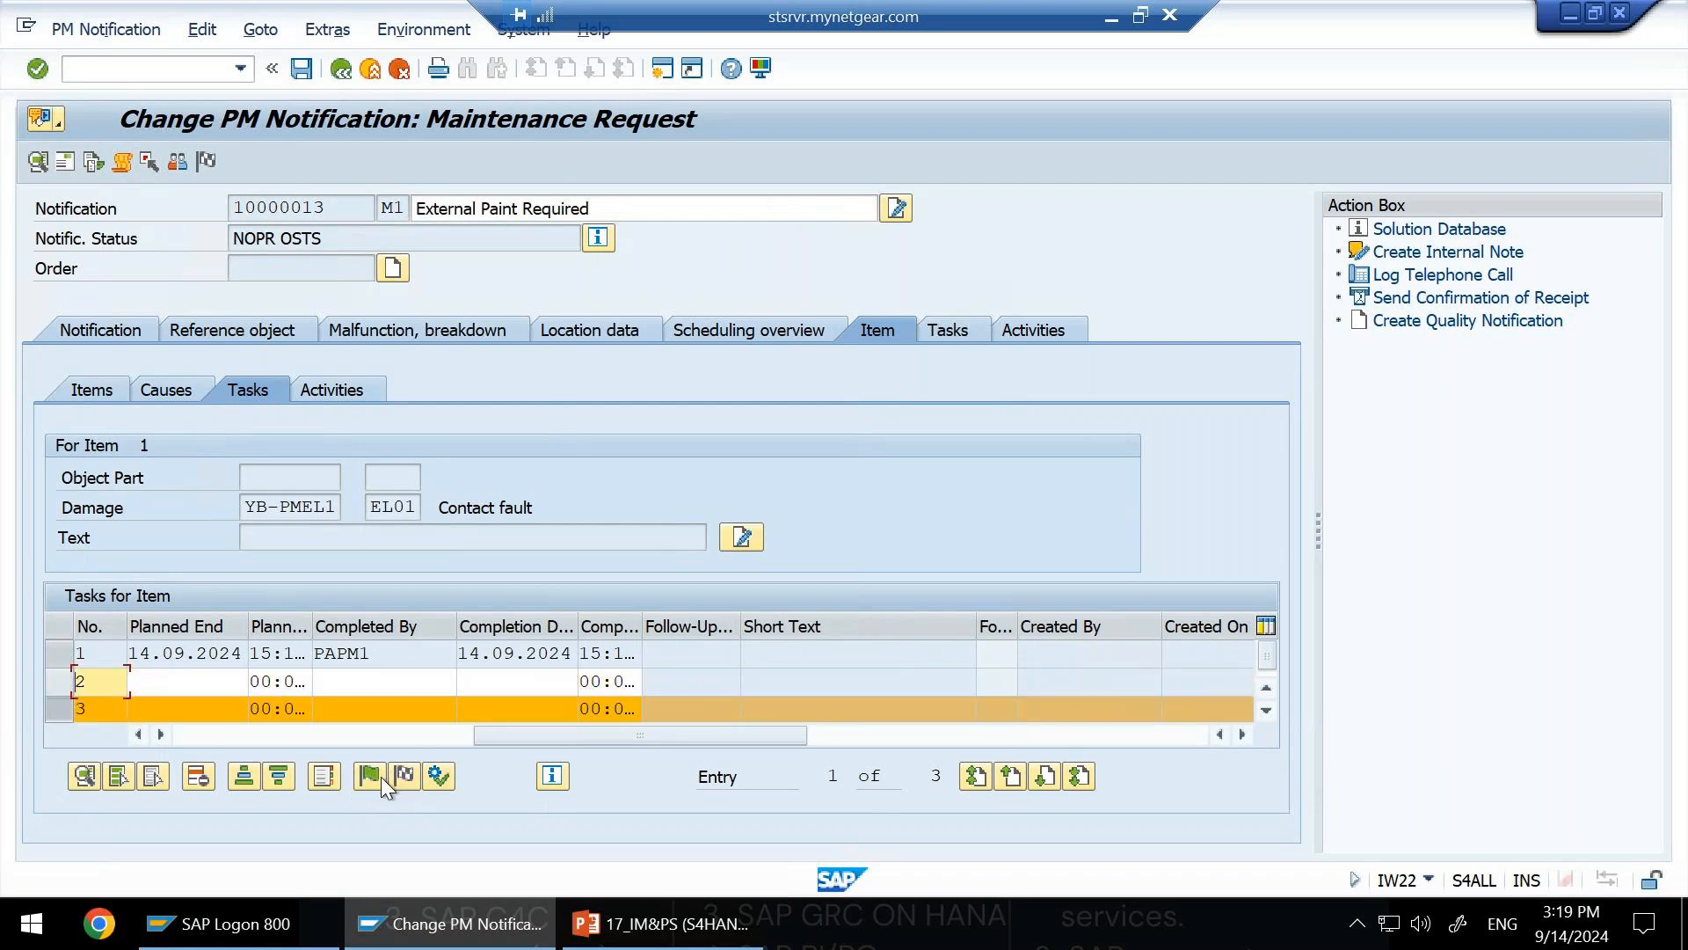
click(65, 684)
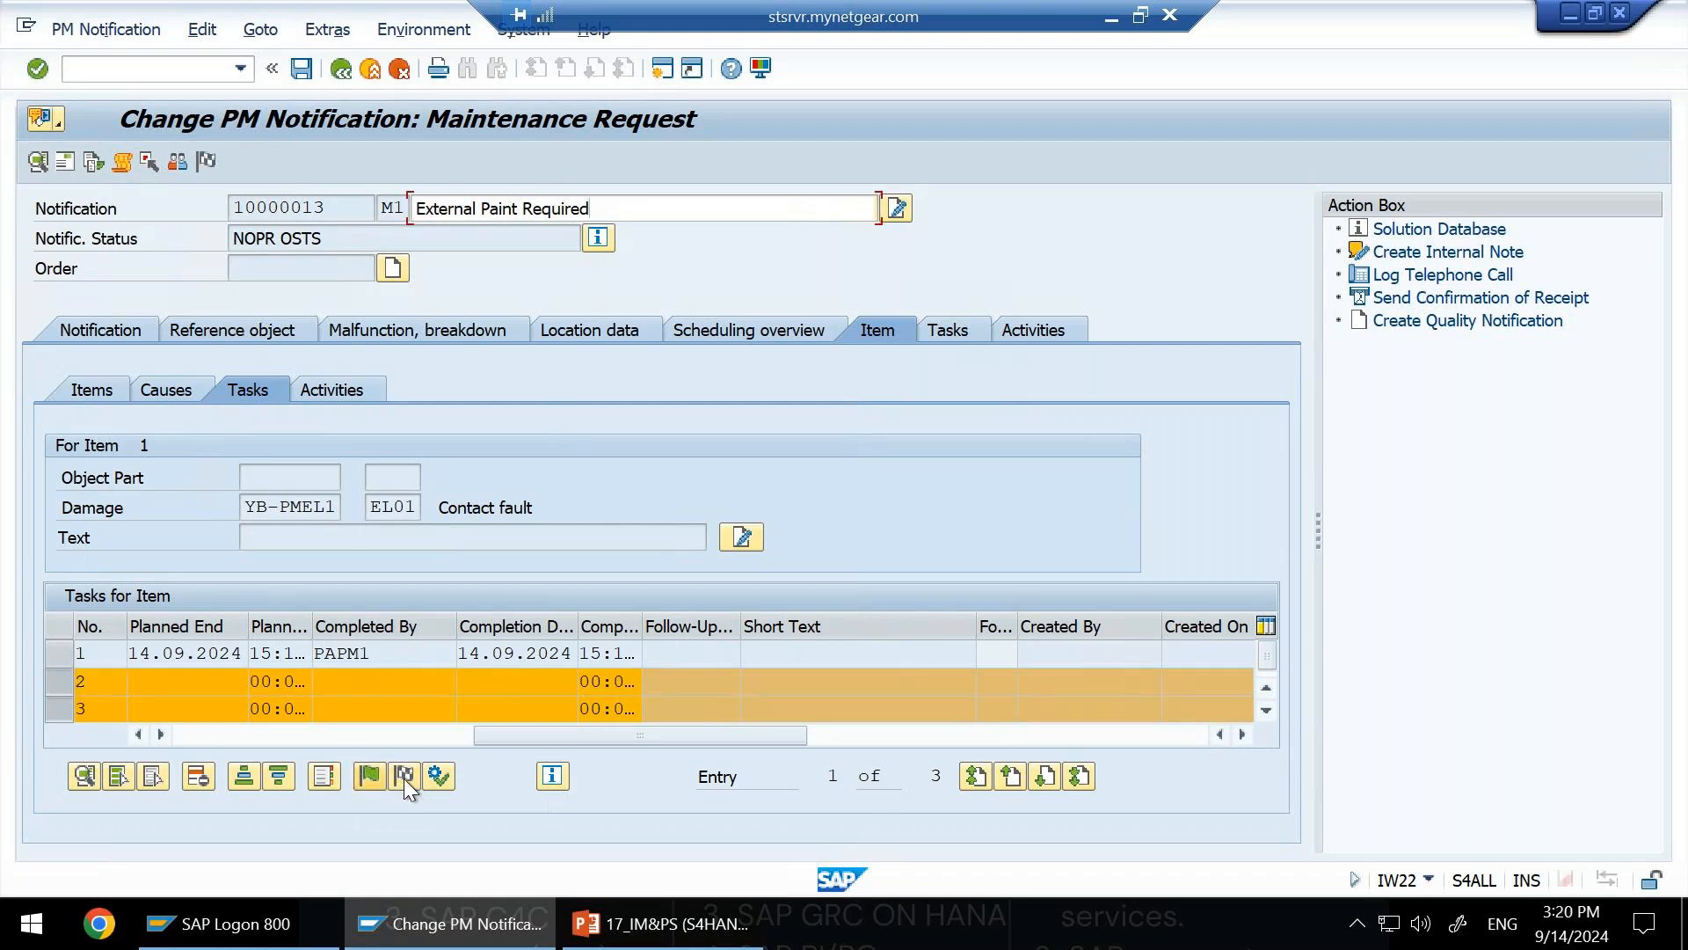
click(403, 778)
click(403, 777)
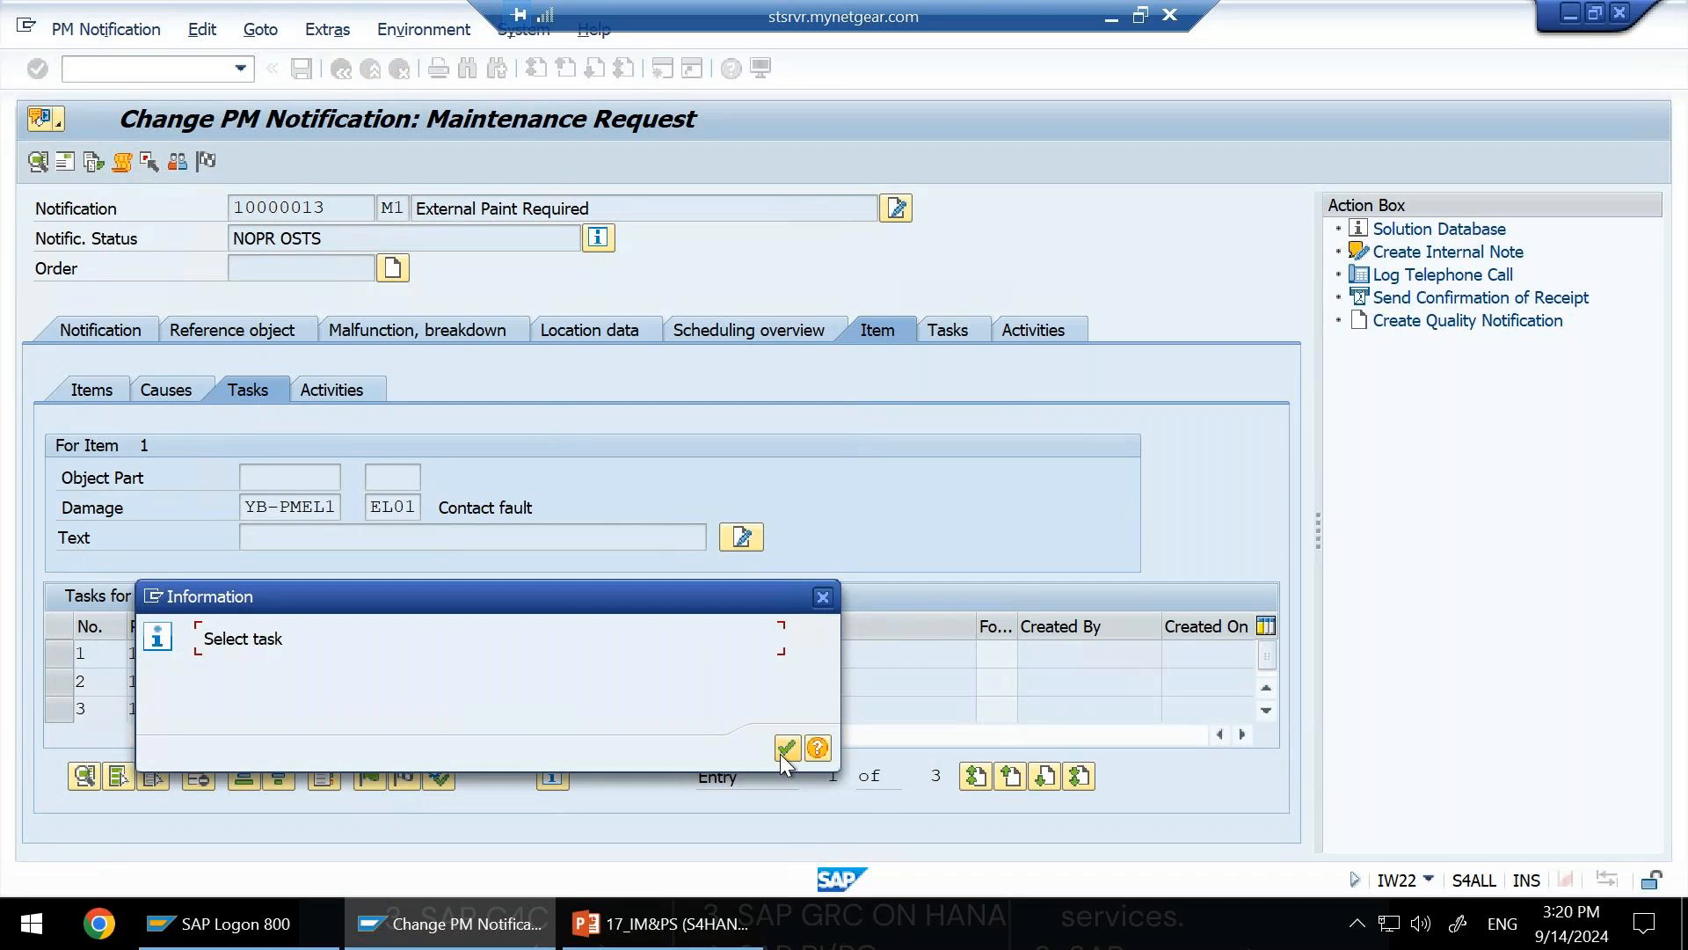
click(785, 749)
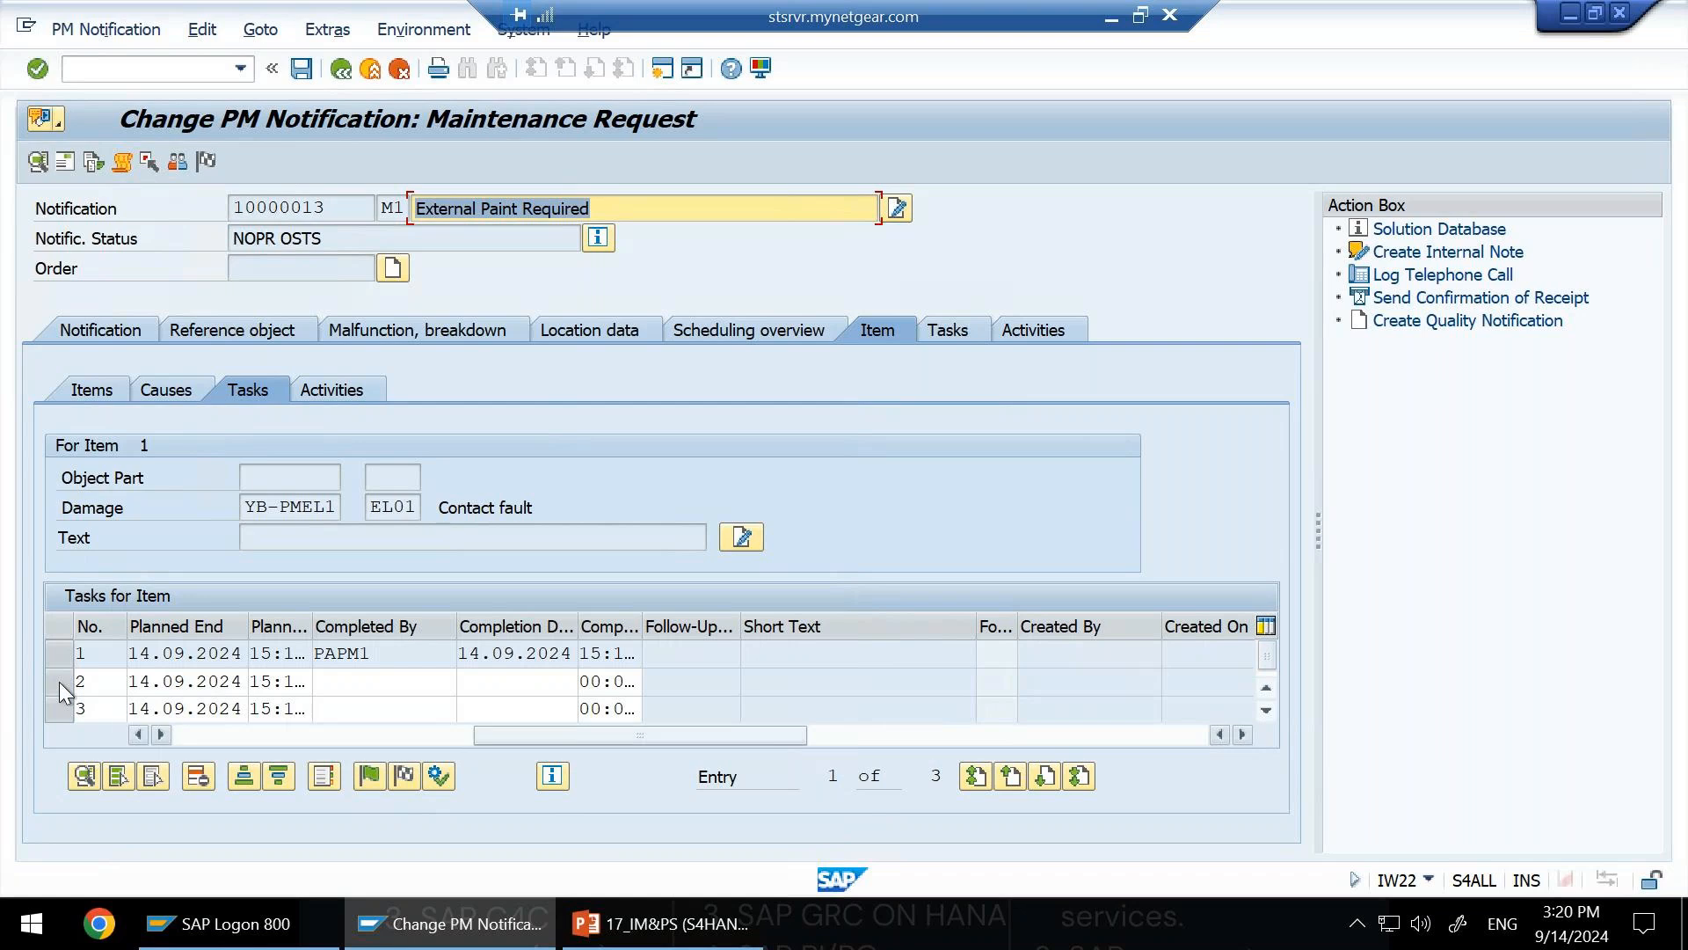
Try to release tasks 2 and 3 of item 1 once more.
click(62, 709)
ctrl+click(61, 708)
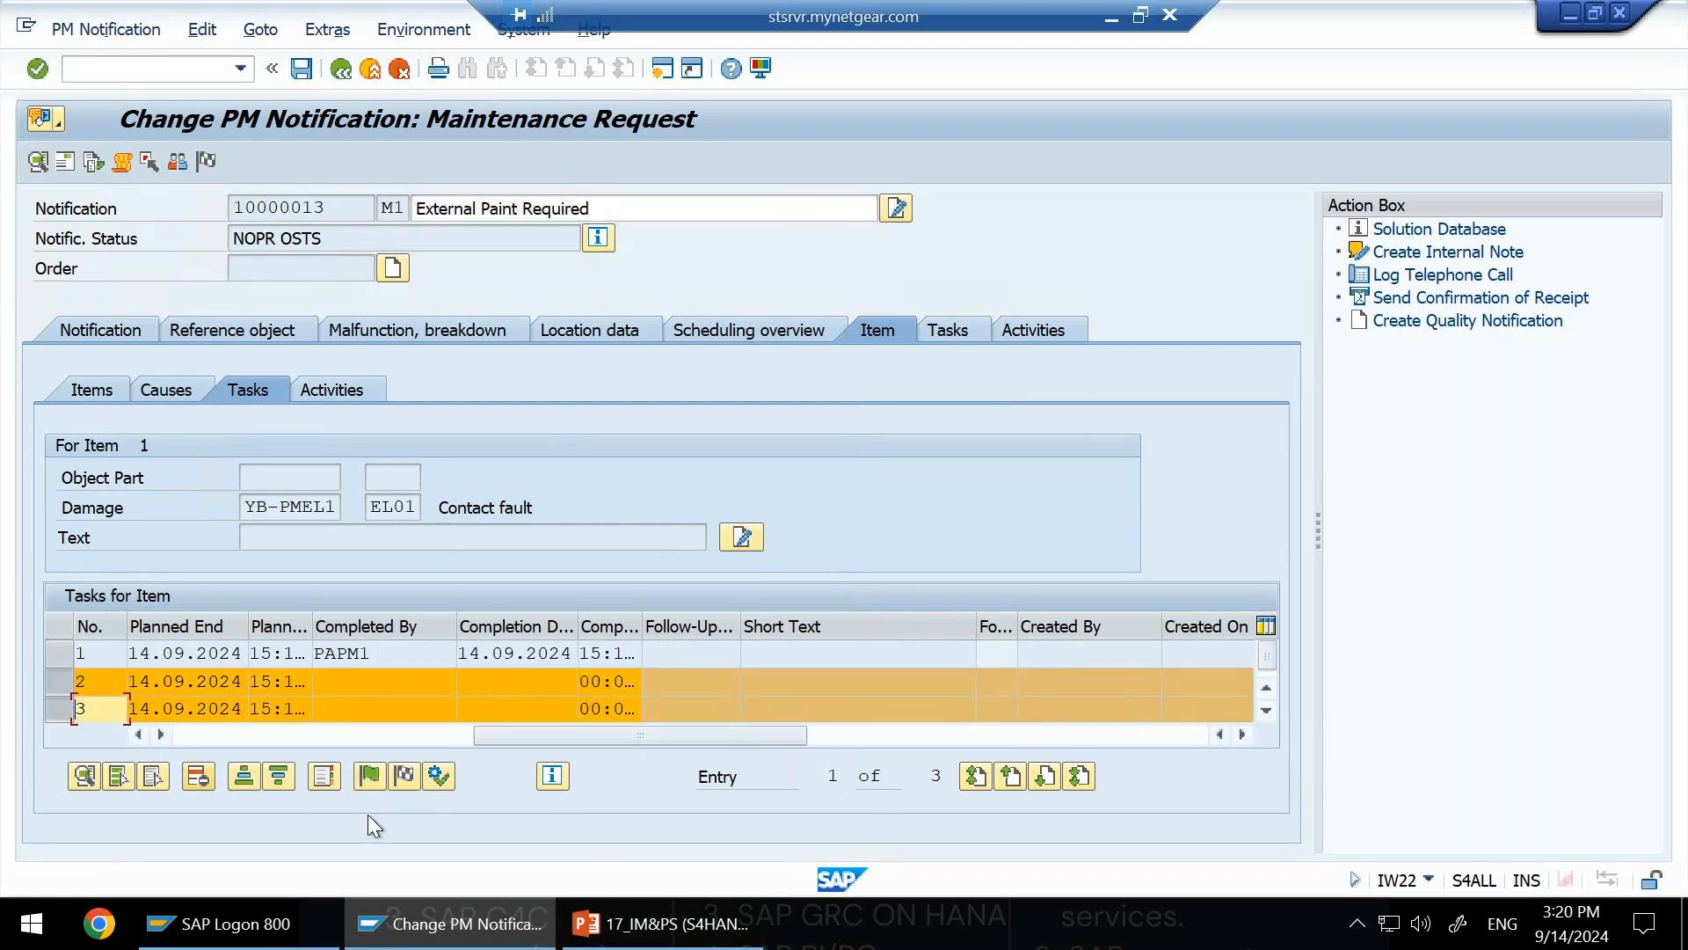
click(407, 782)
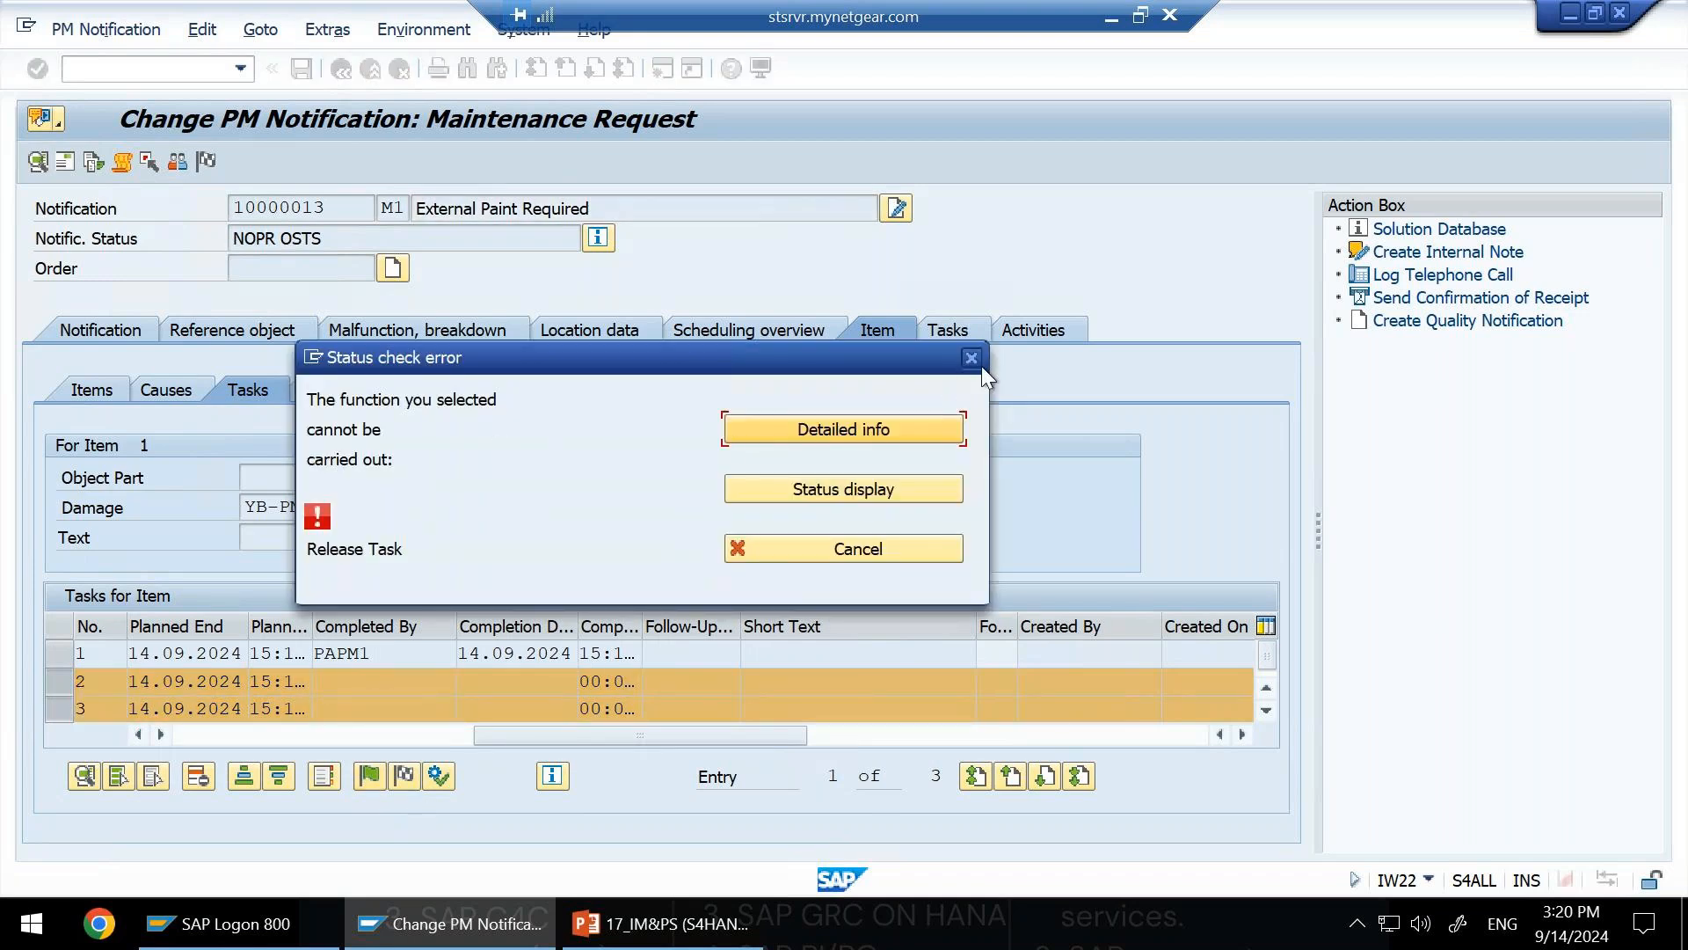
click(809, 554)
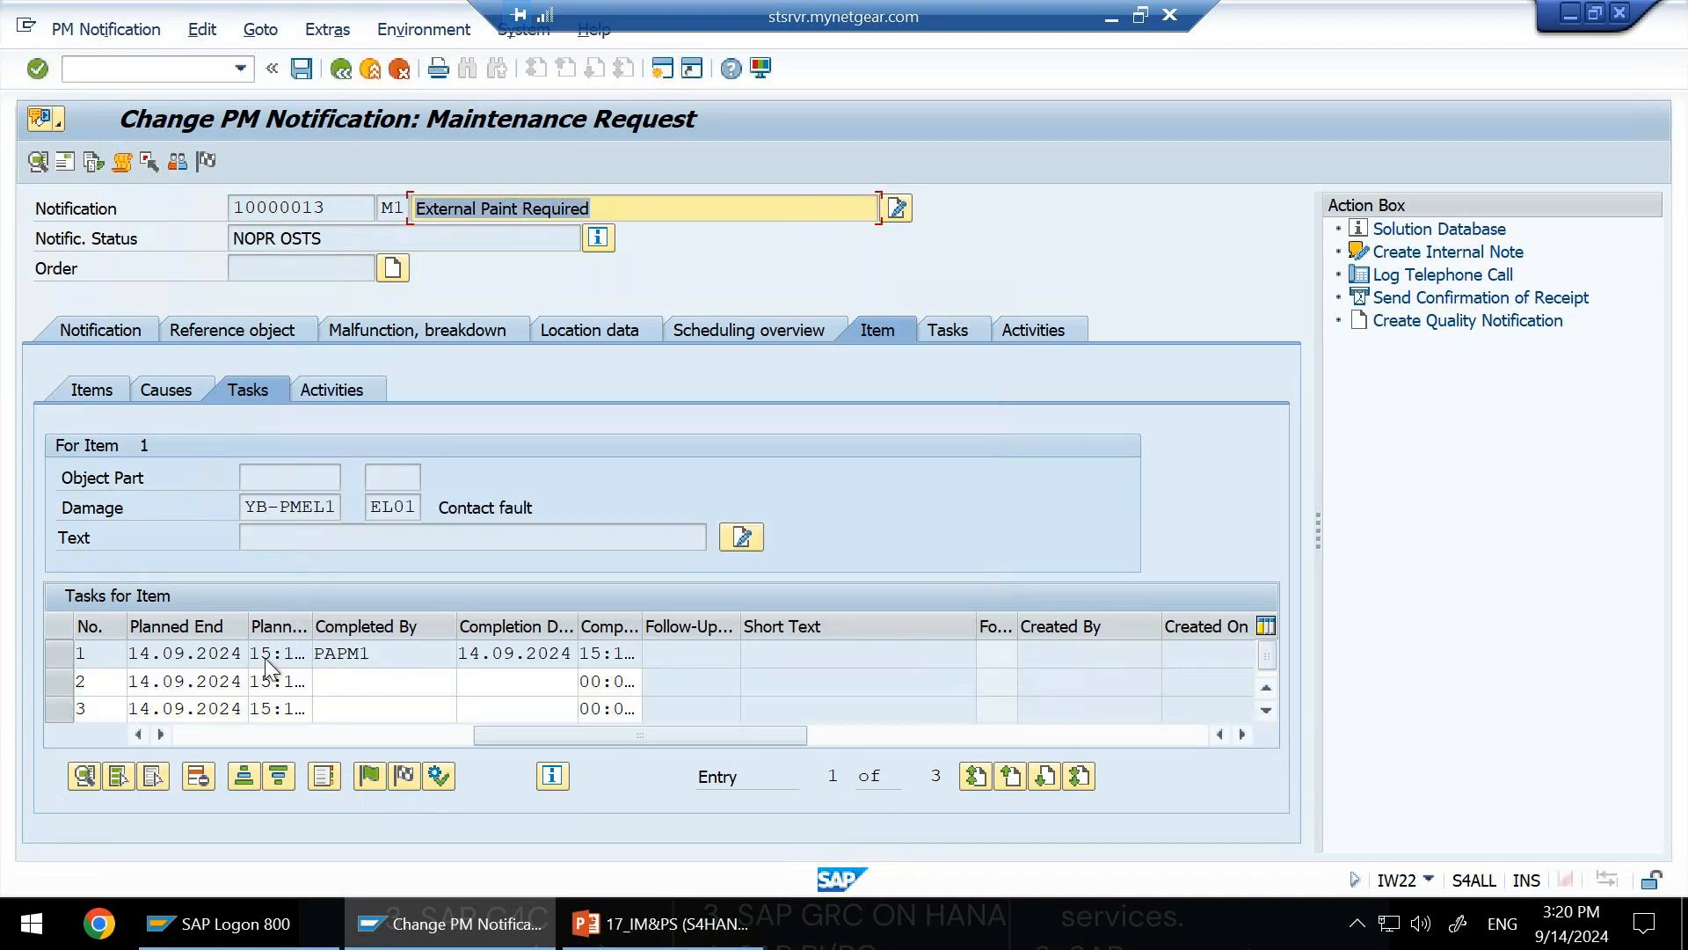
Try to release task 2 (Measure Current) of item 1 again and dismiss the status check error.
click(60, 682)
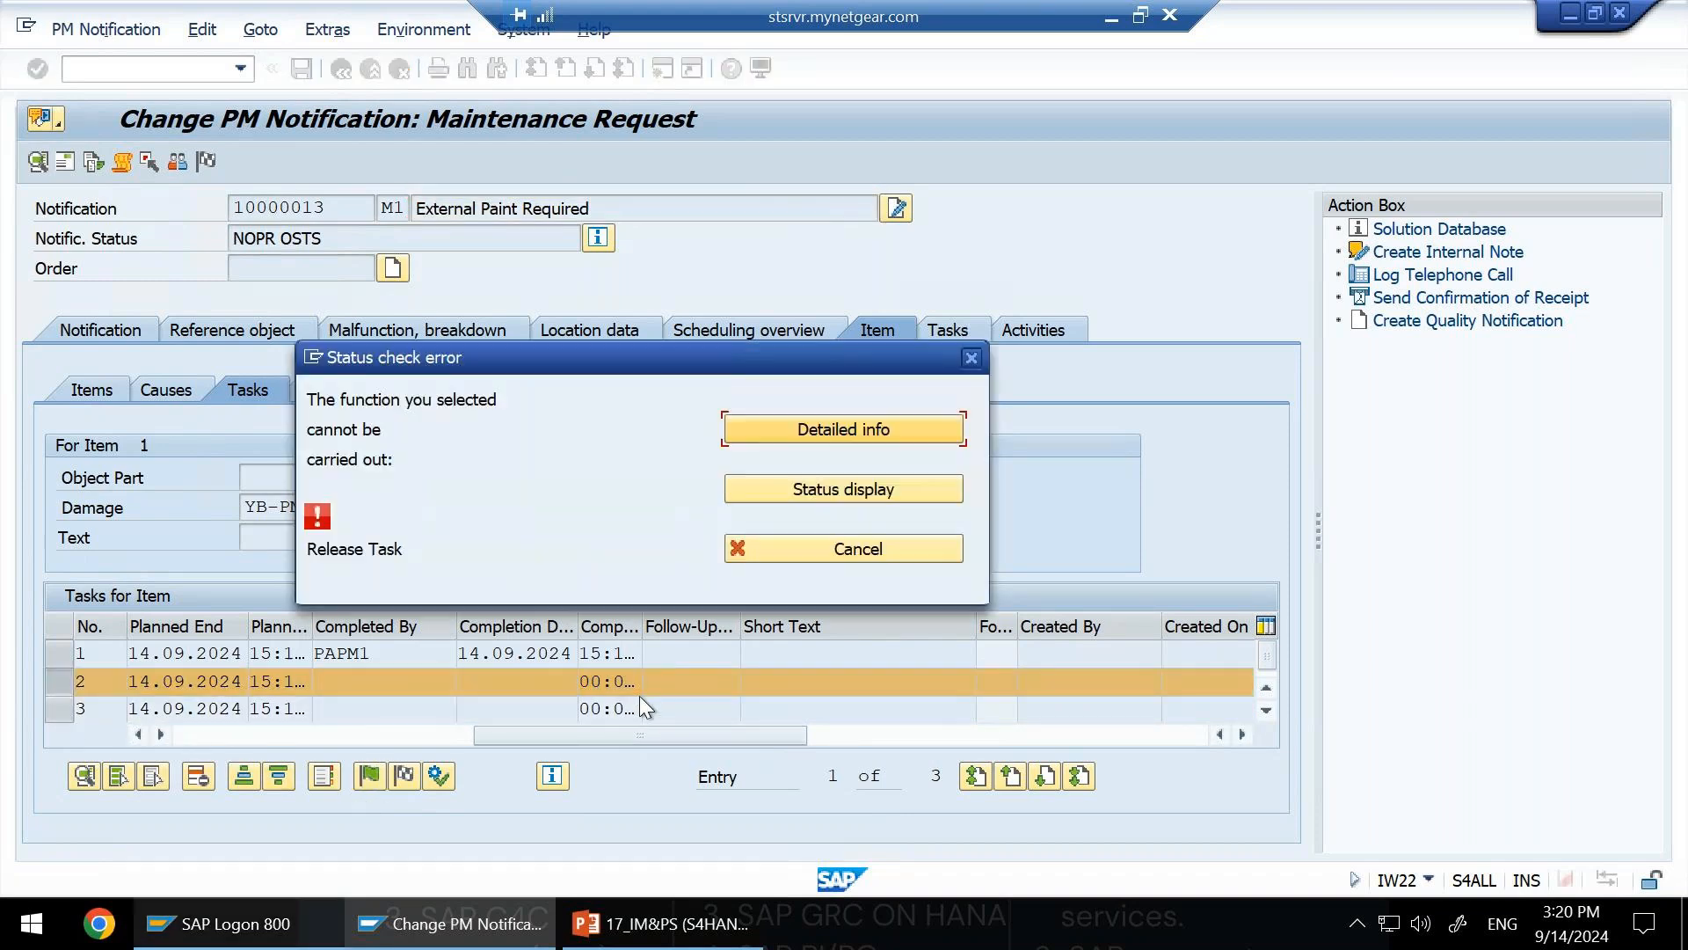
click(893, 491)
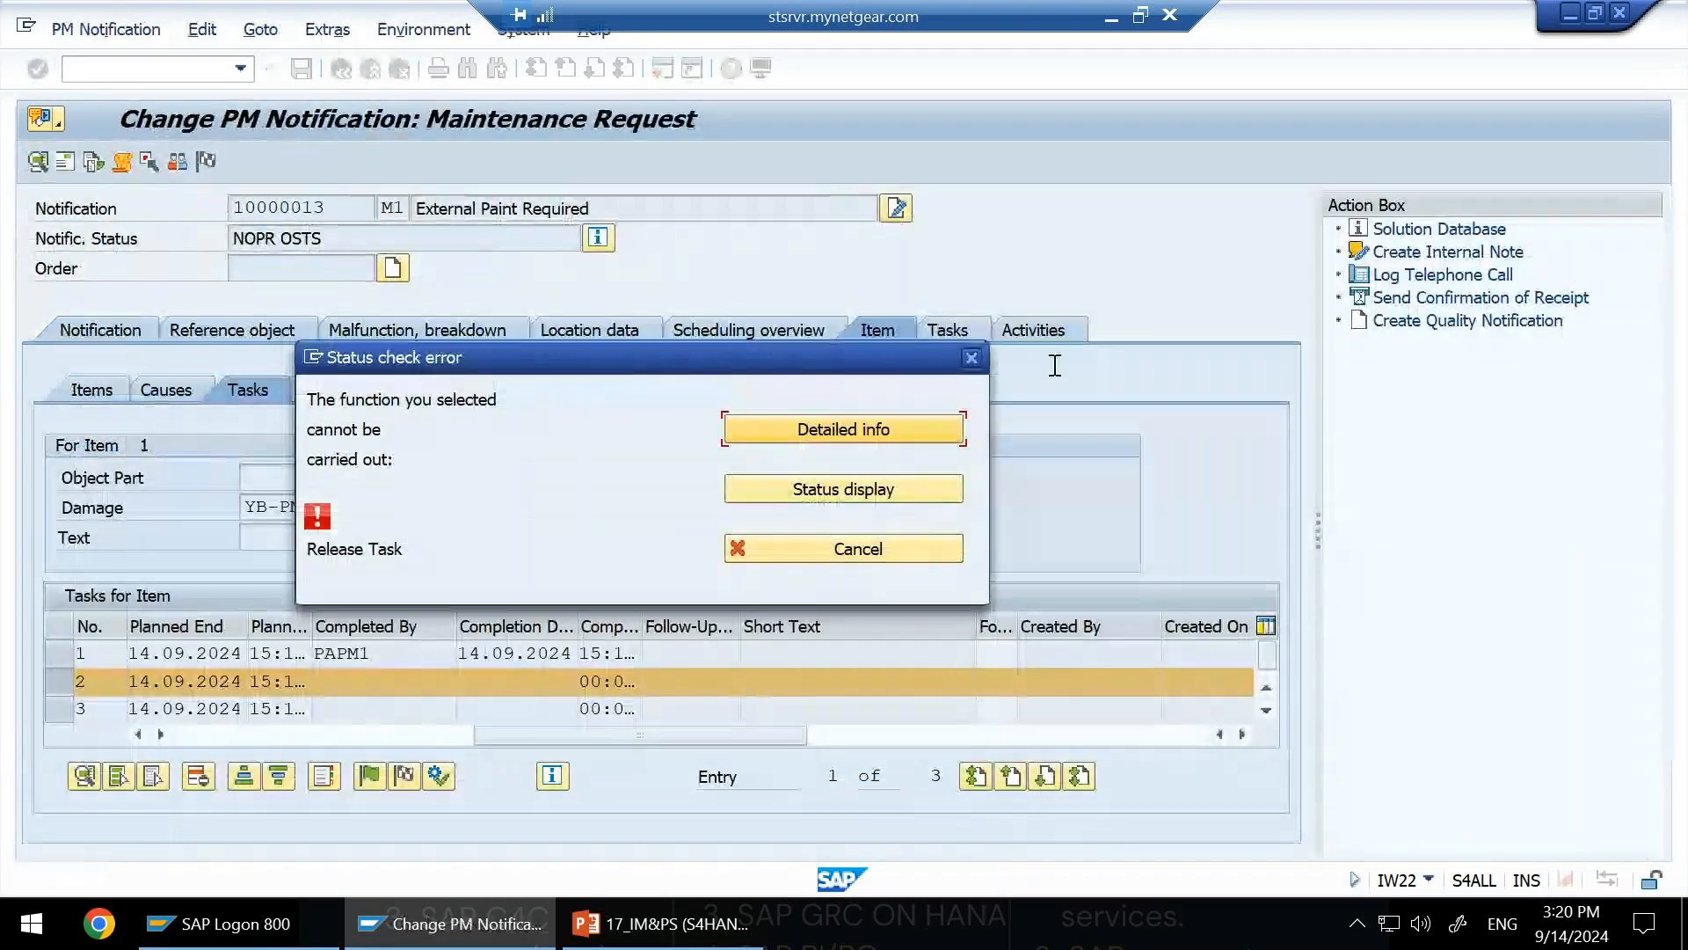
click(972, 356)
Save and reopen the notification, and display the tasks of item 1 (Contact fault).
click(302, 70)
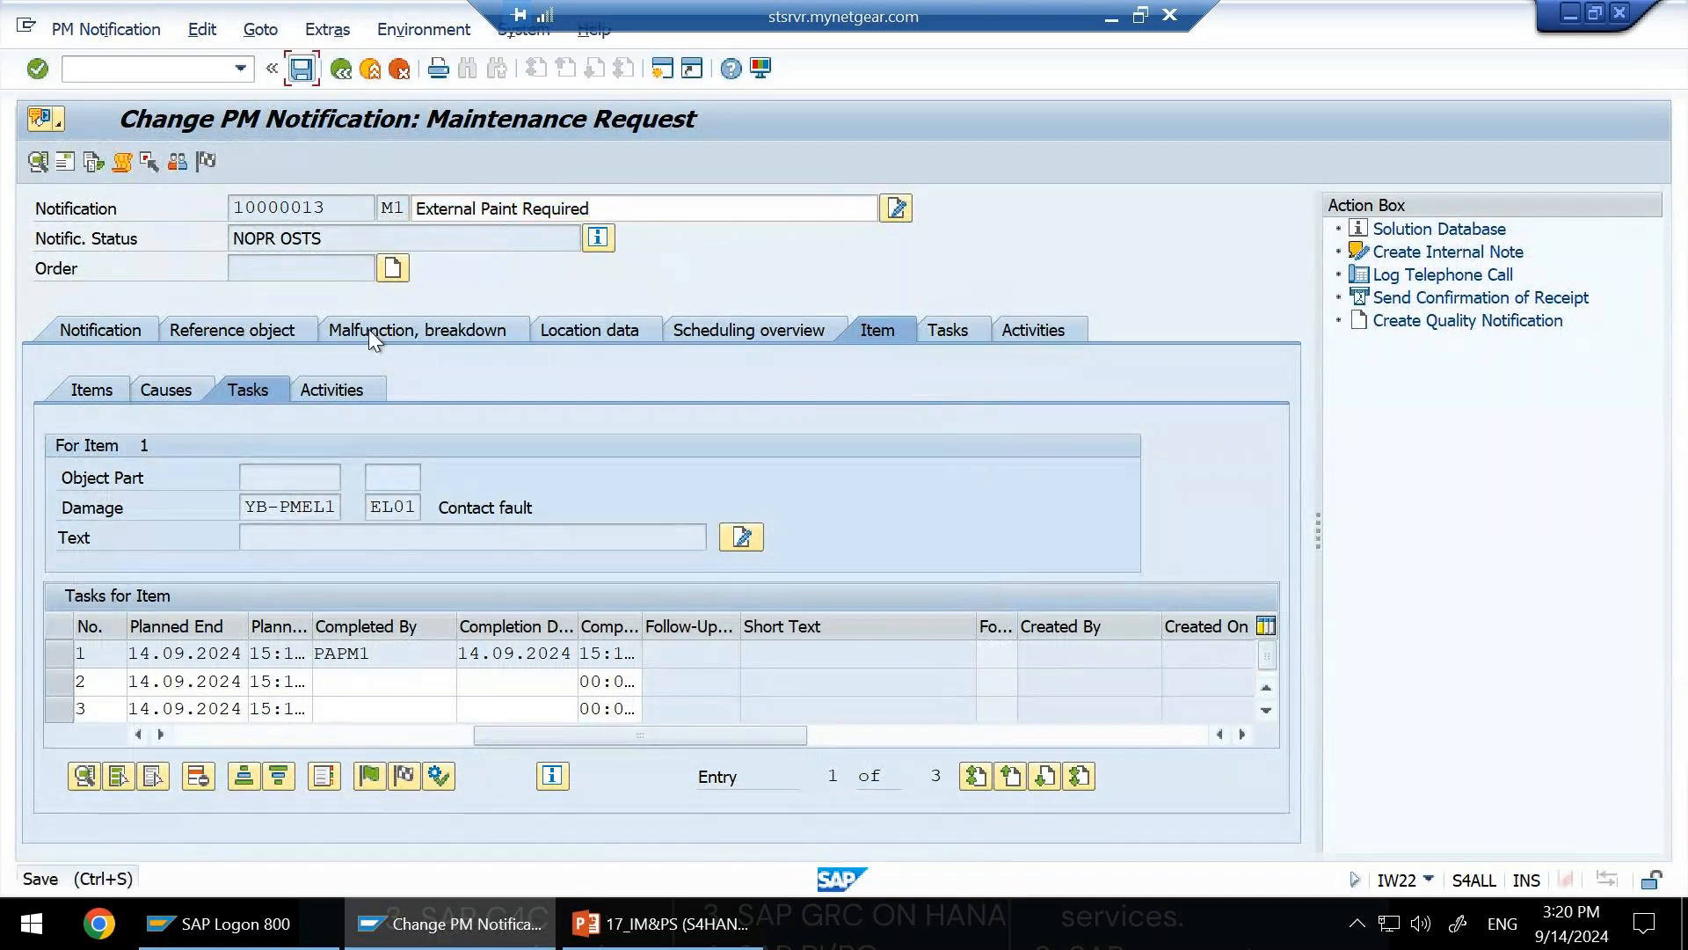
key(Return)
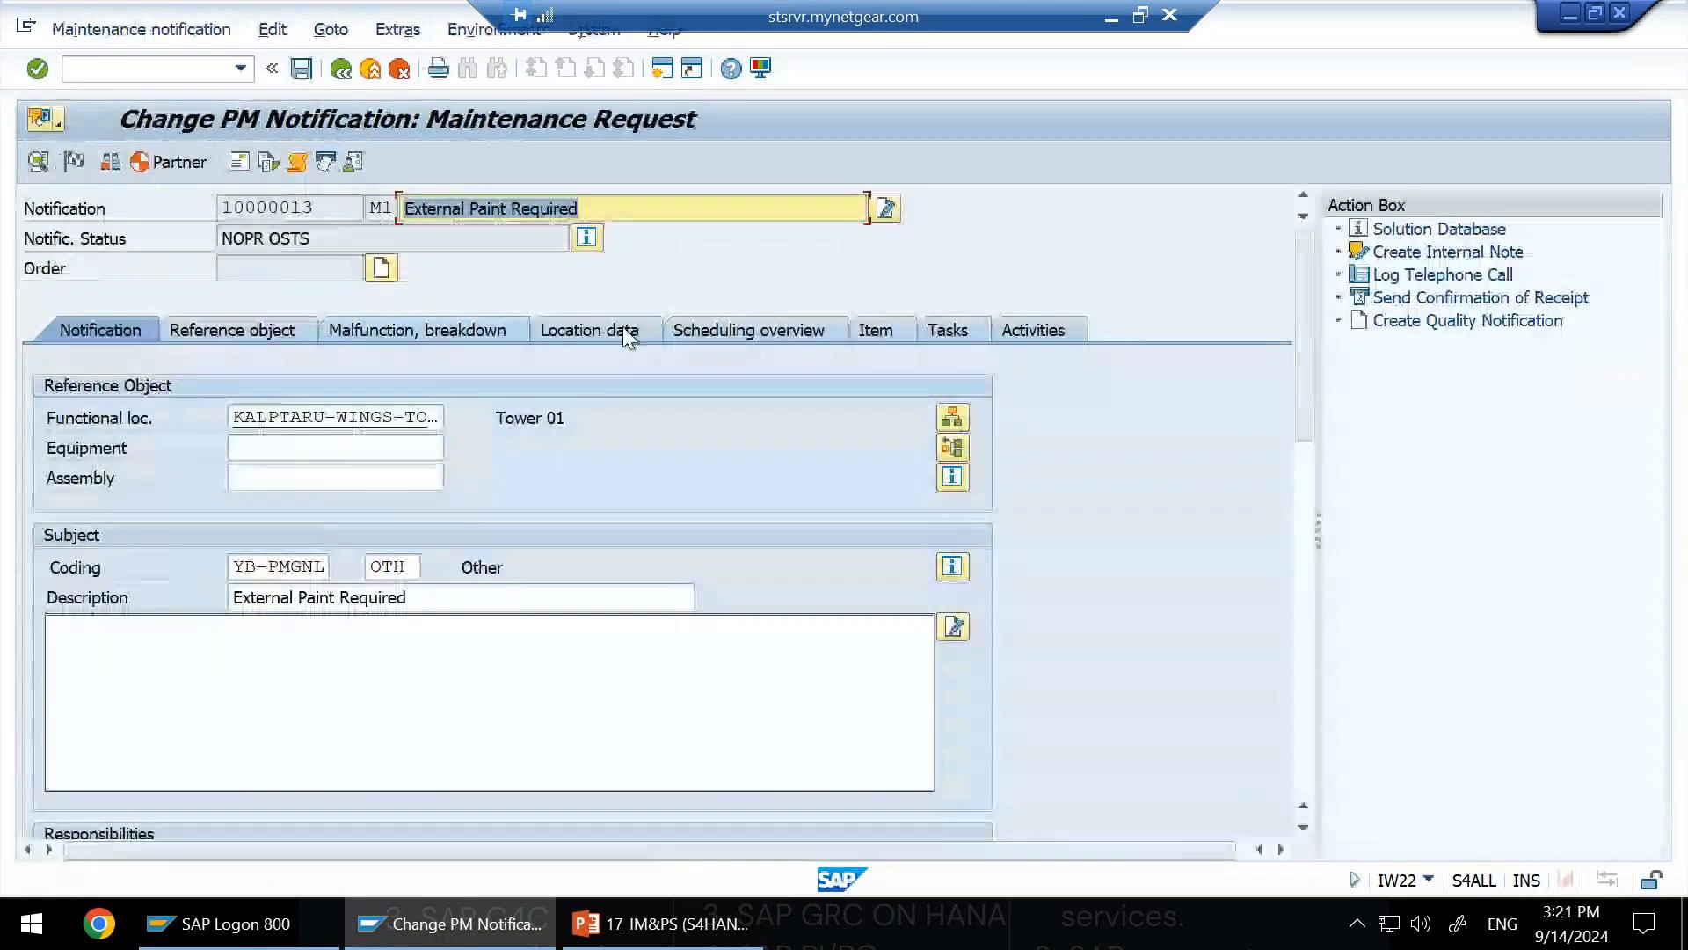
click(943, 340)
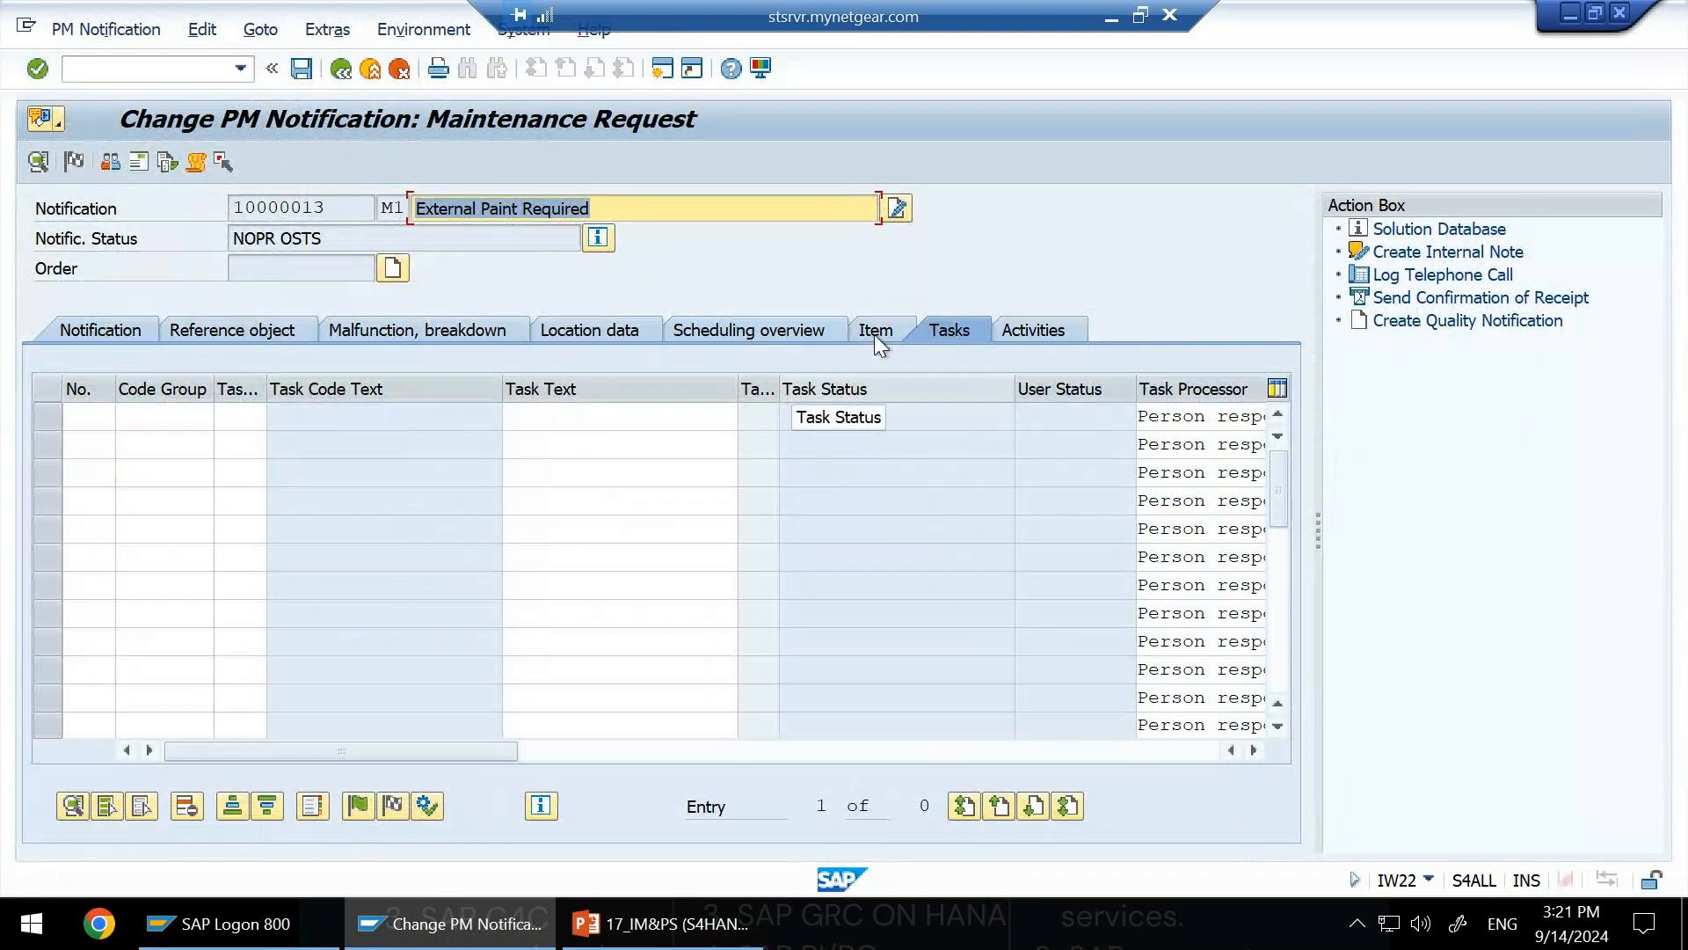
click(873, 334)
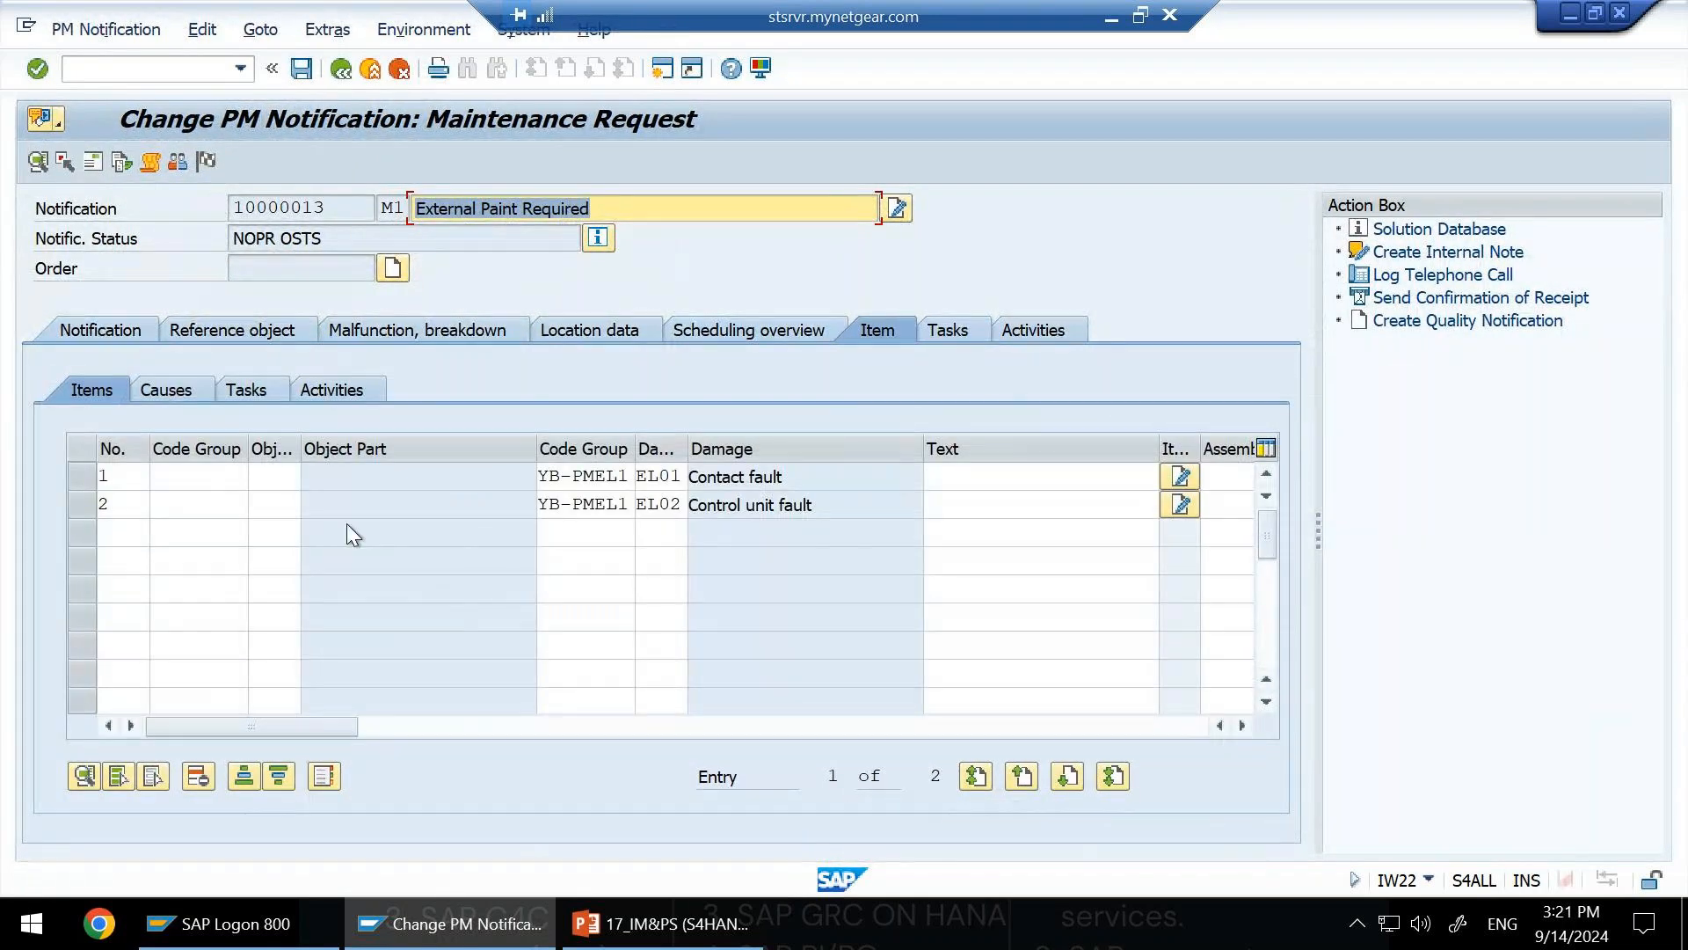
click(245, 395)
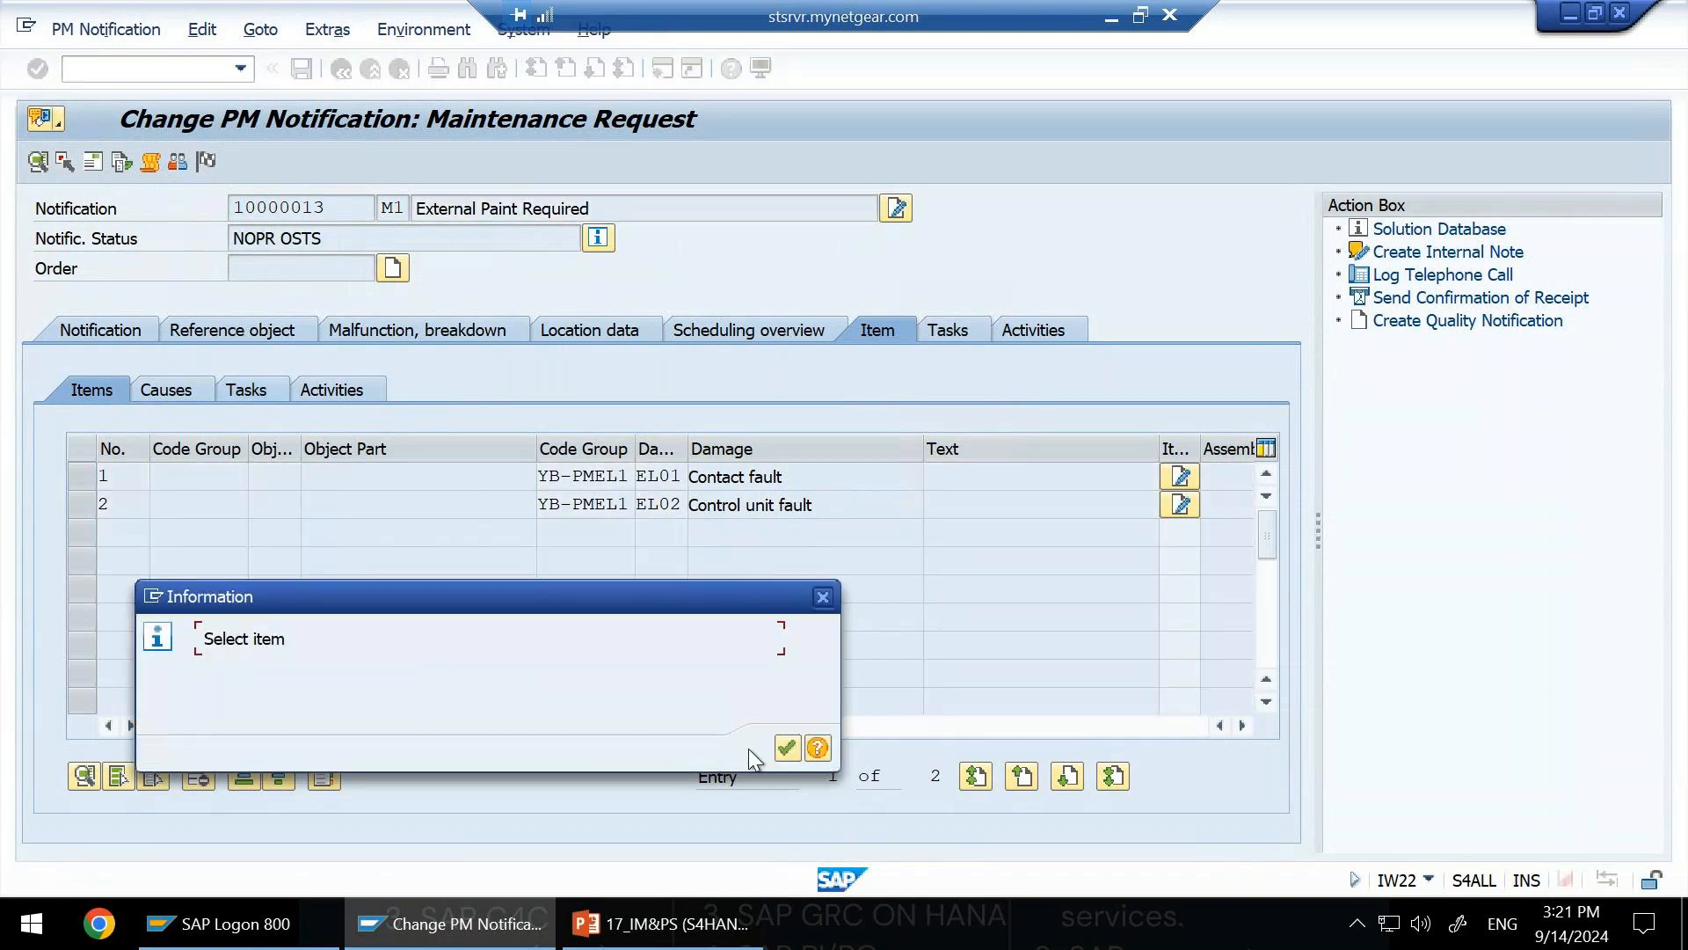
click(787, 746)
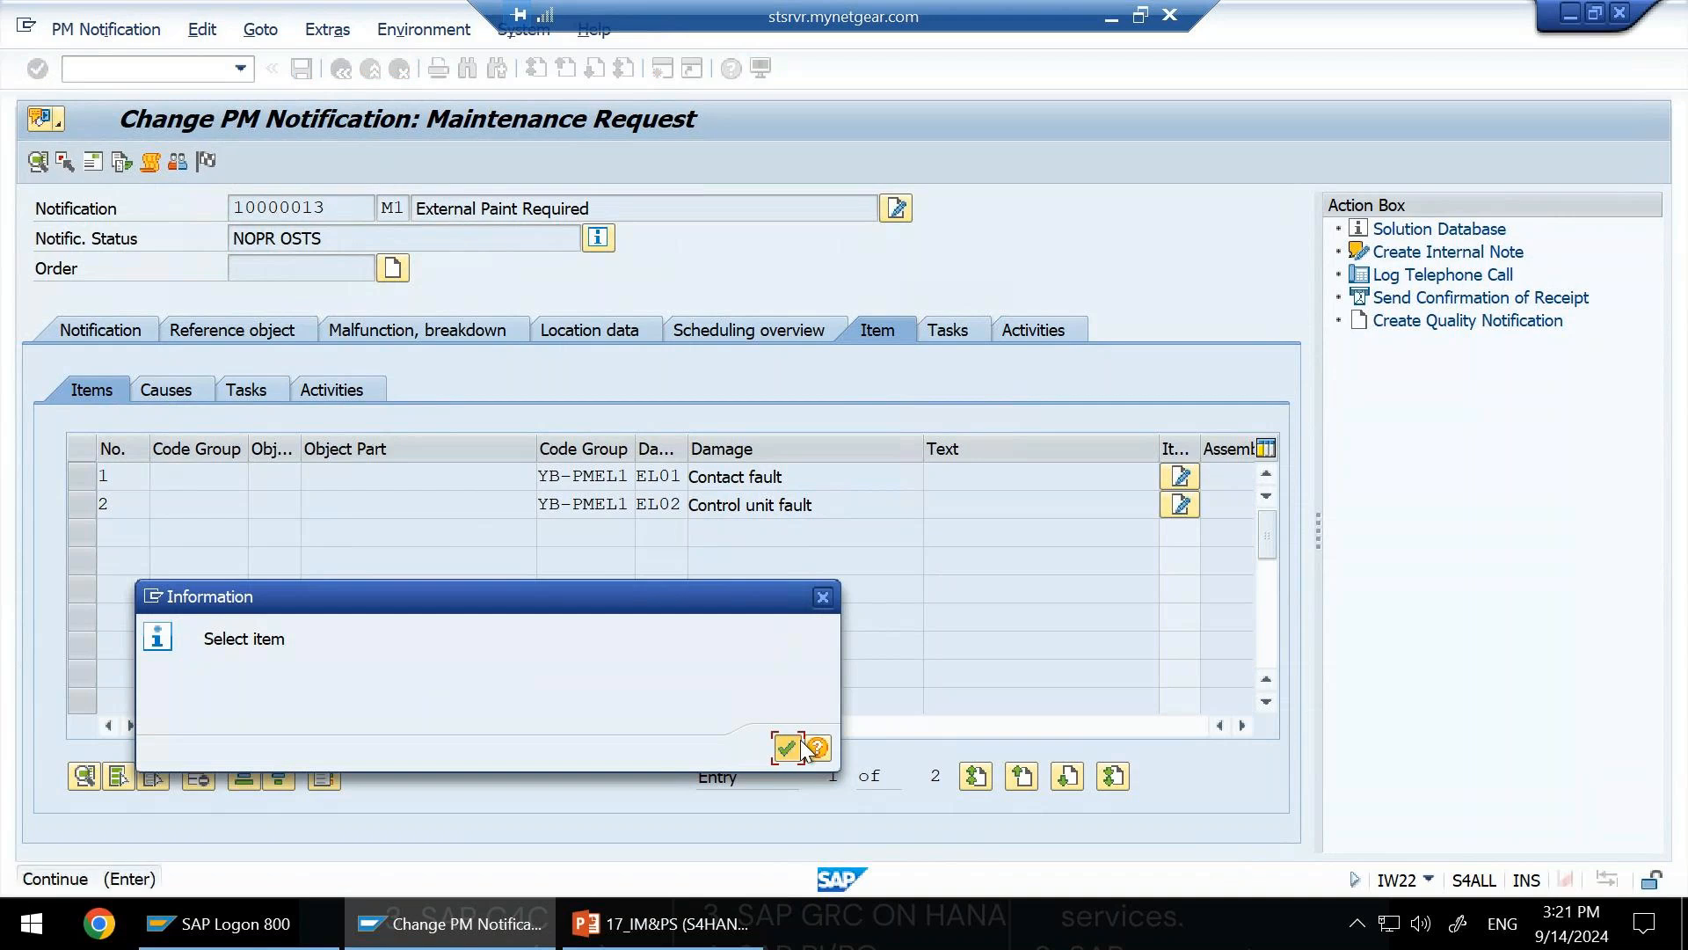
click(91, 483)
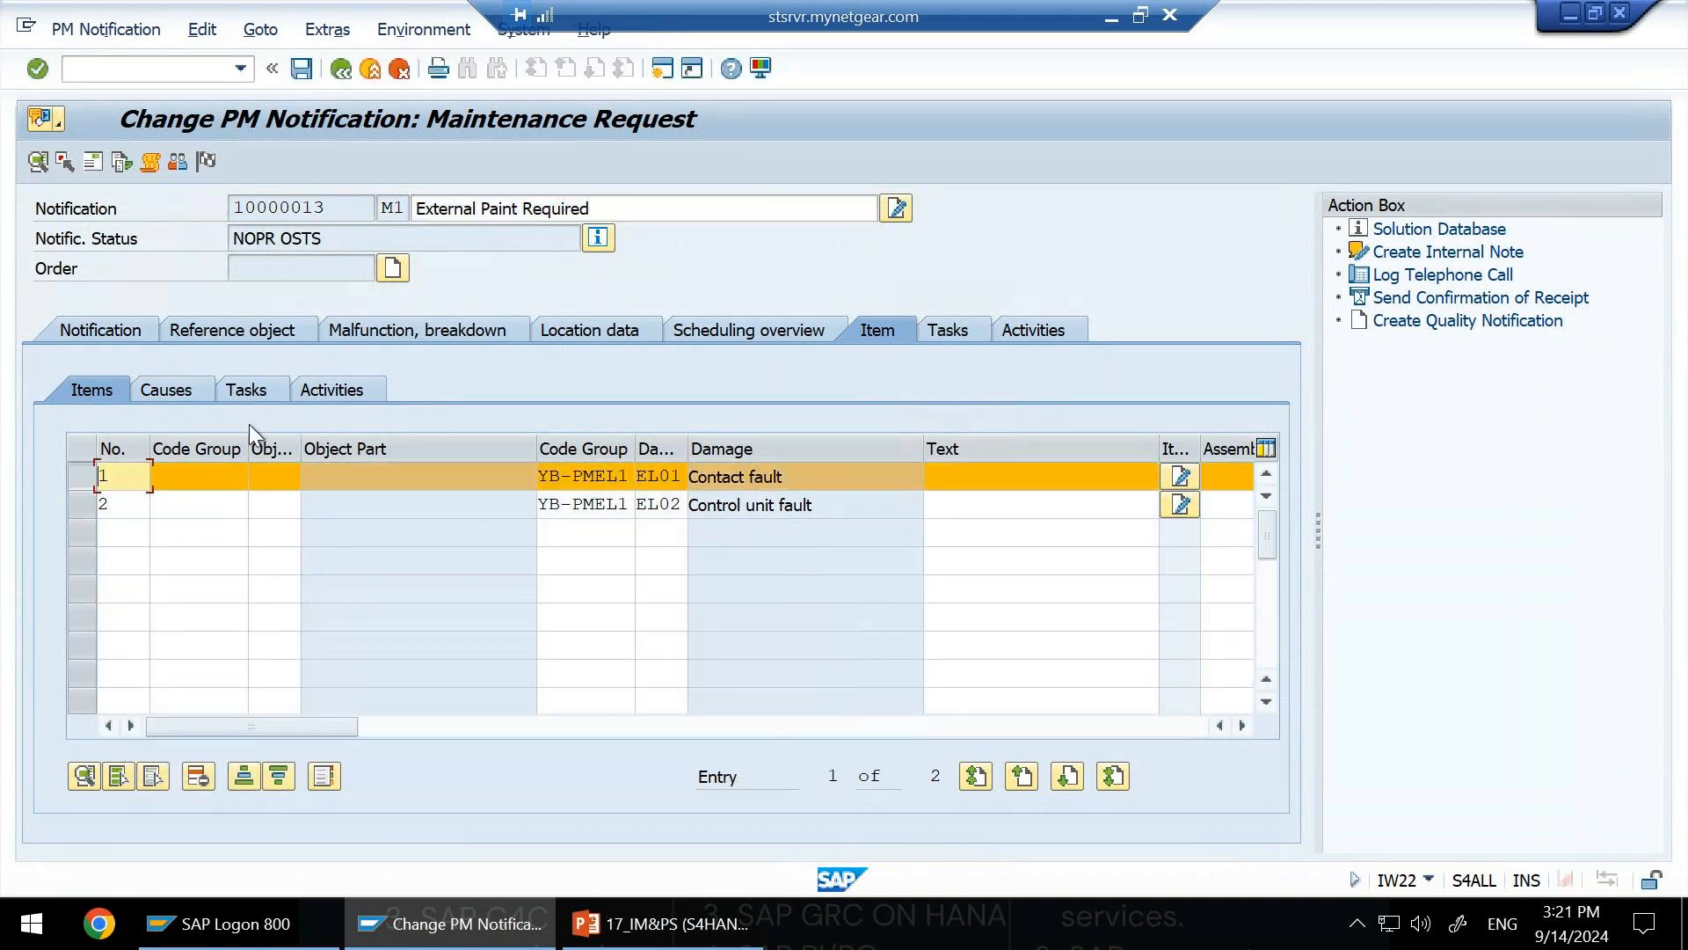
click(259, 387)
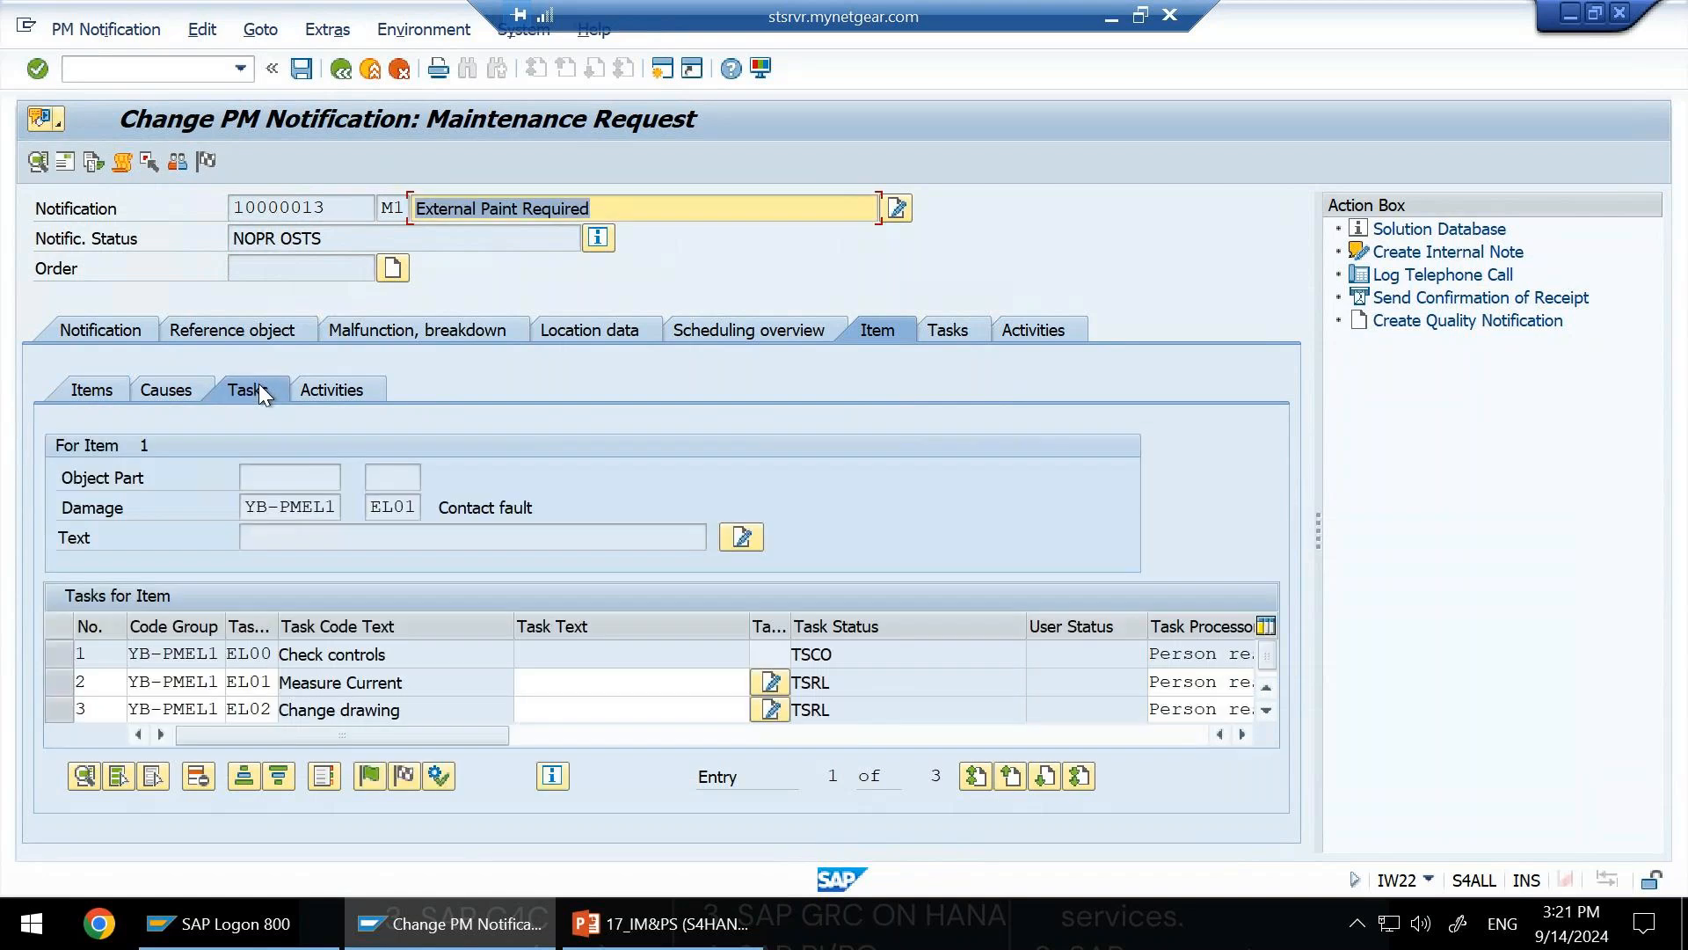
Mark tasks 2 (Measure Current) and 3 (Change drawing) of item 1 as completed and save the notification.
click(75, 685)
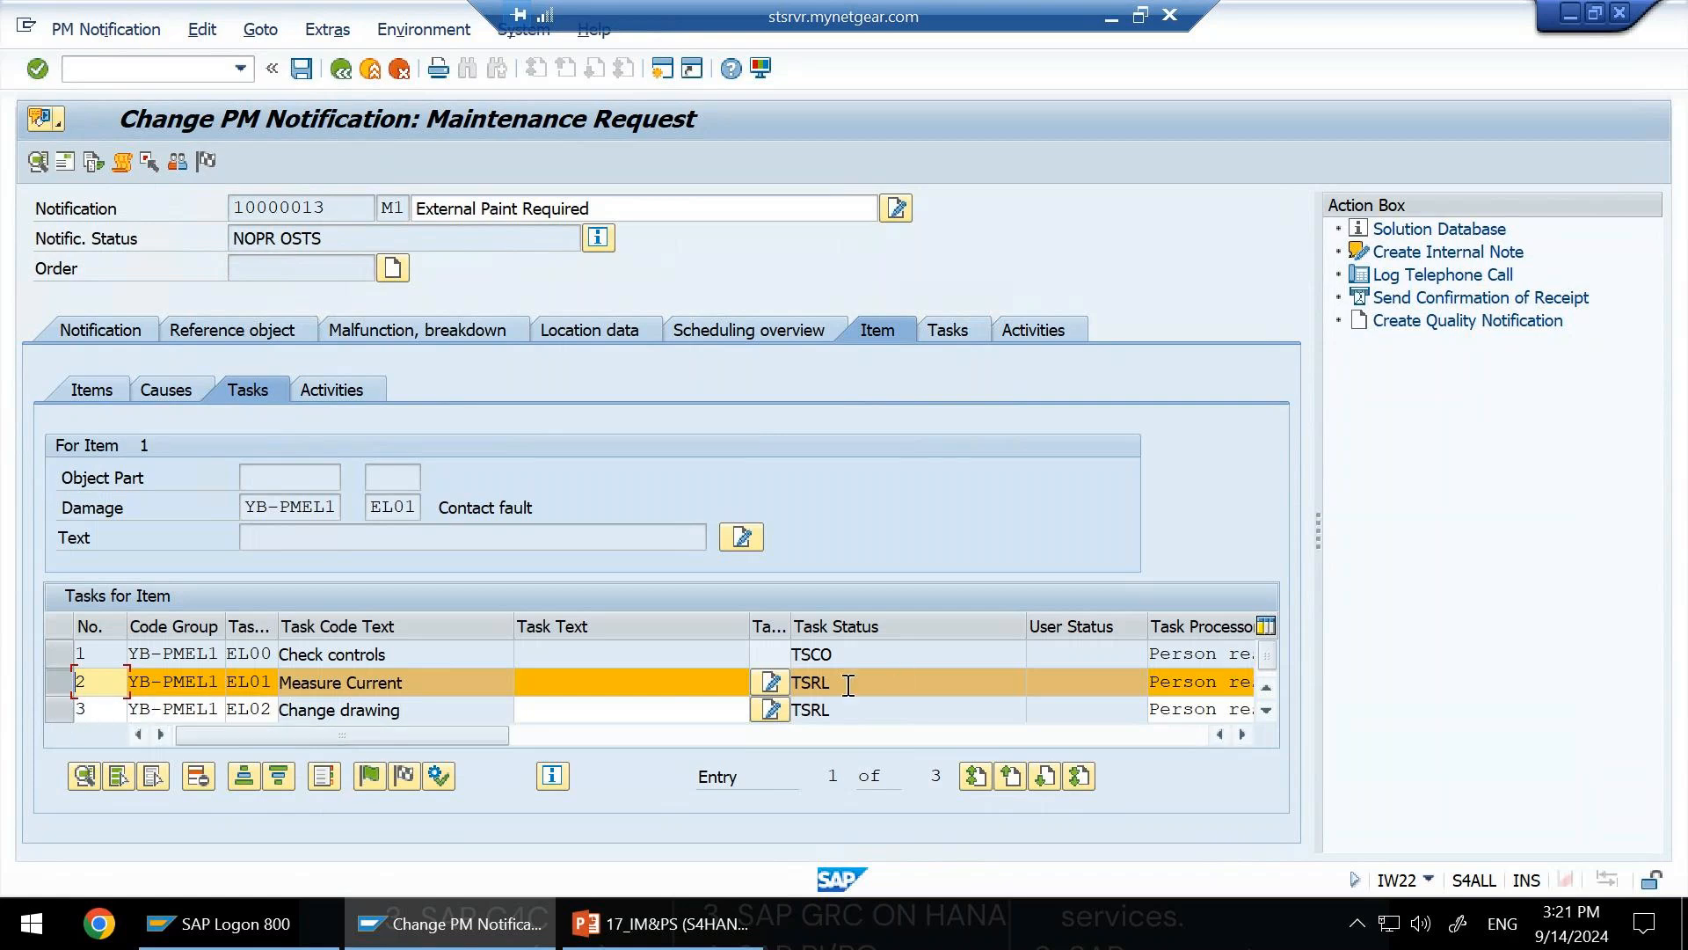
click(58, 708)
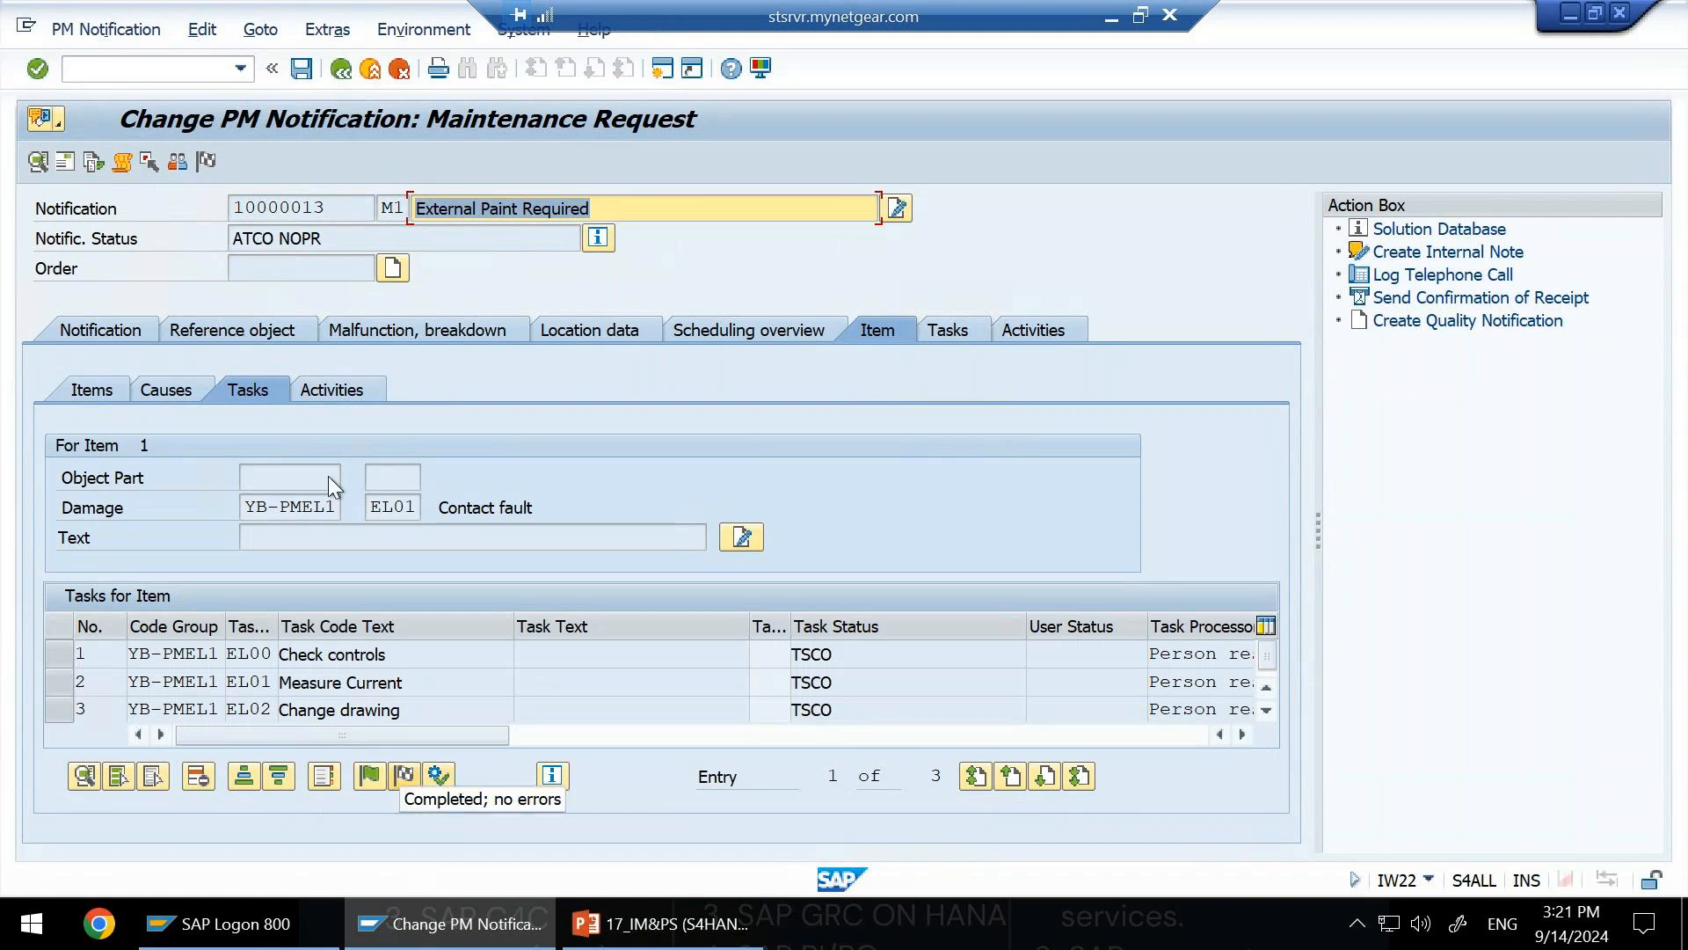
click(303, 66)
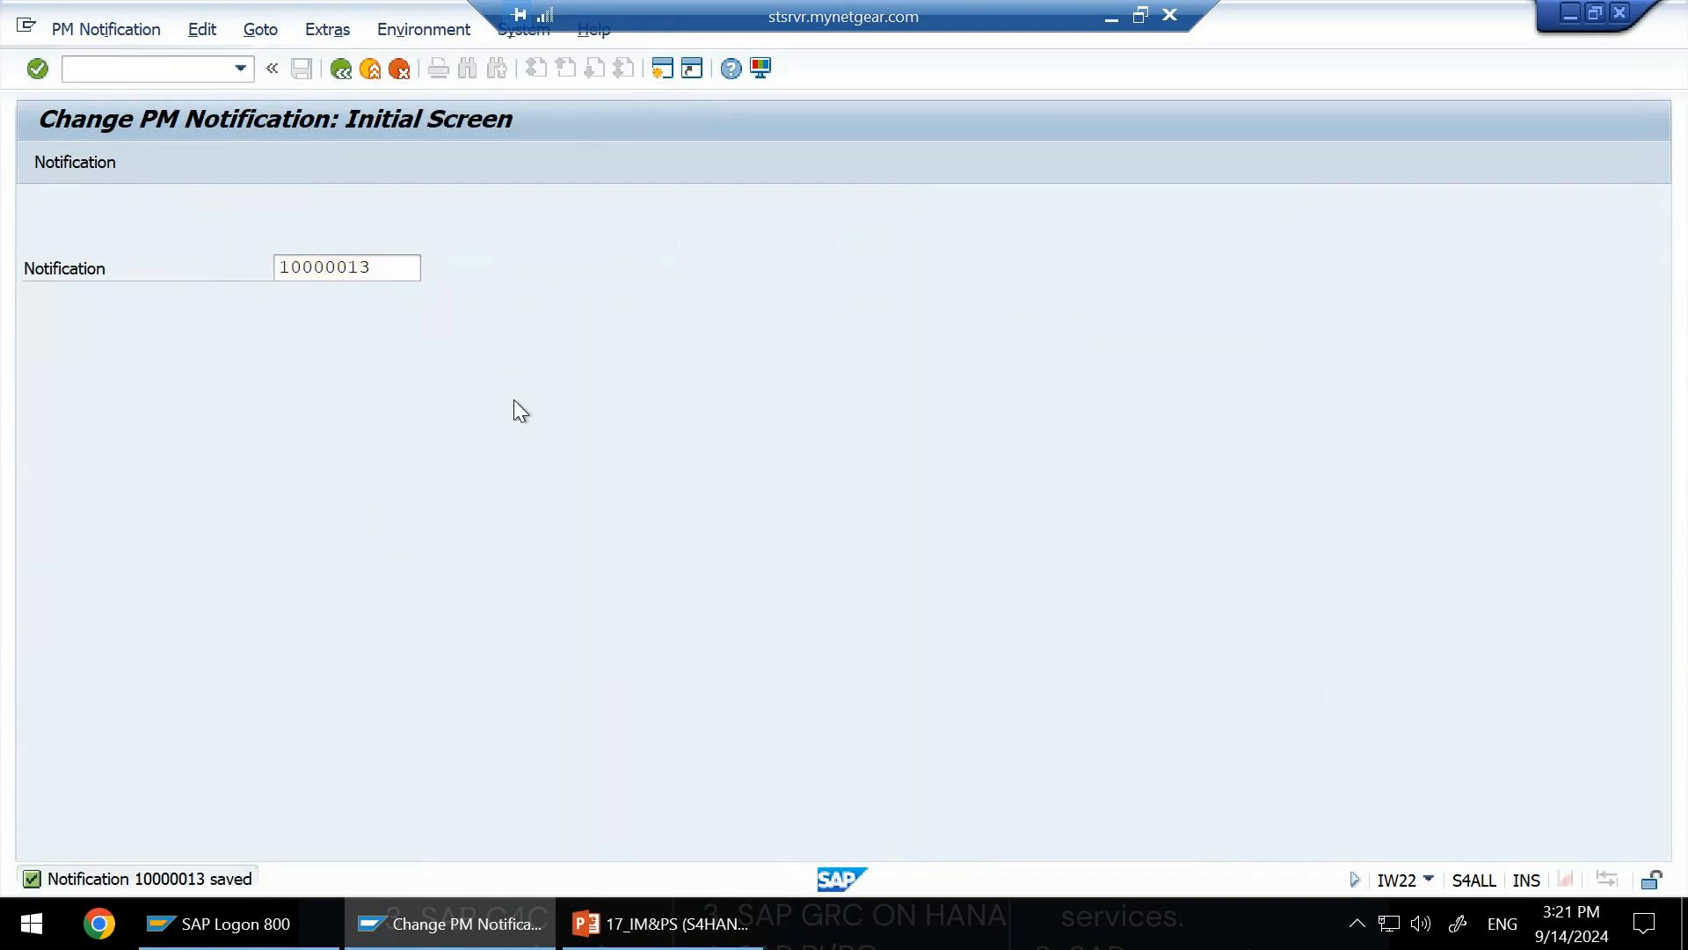
Reopen the notification and check the meaning of its system statuses in the status details.
key(Return)
click(205, 238)
drag(312, 239, 222, 255)
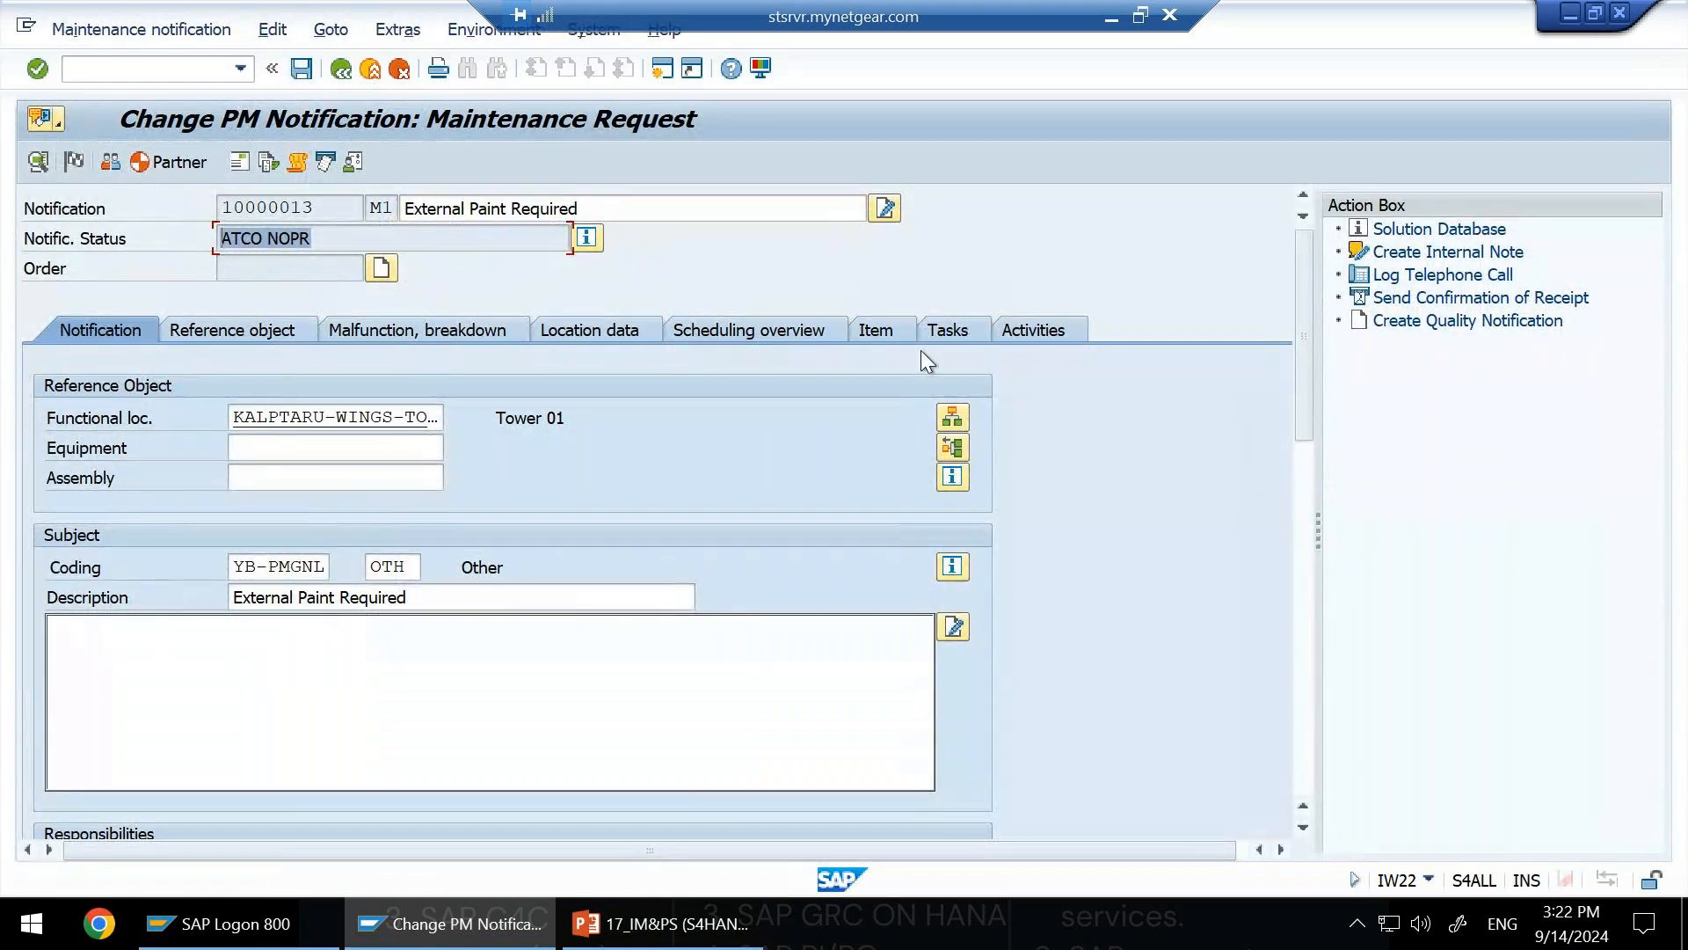
click(590, 238)
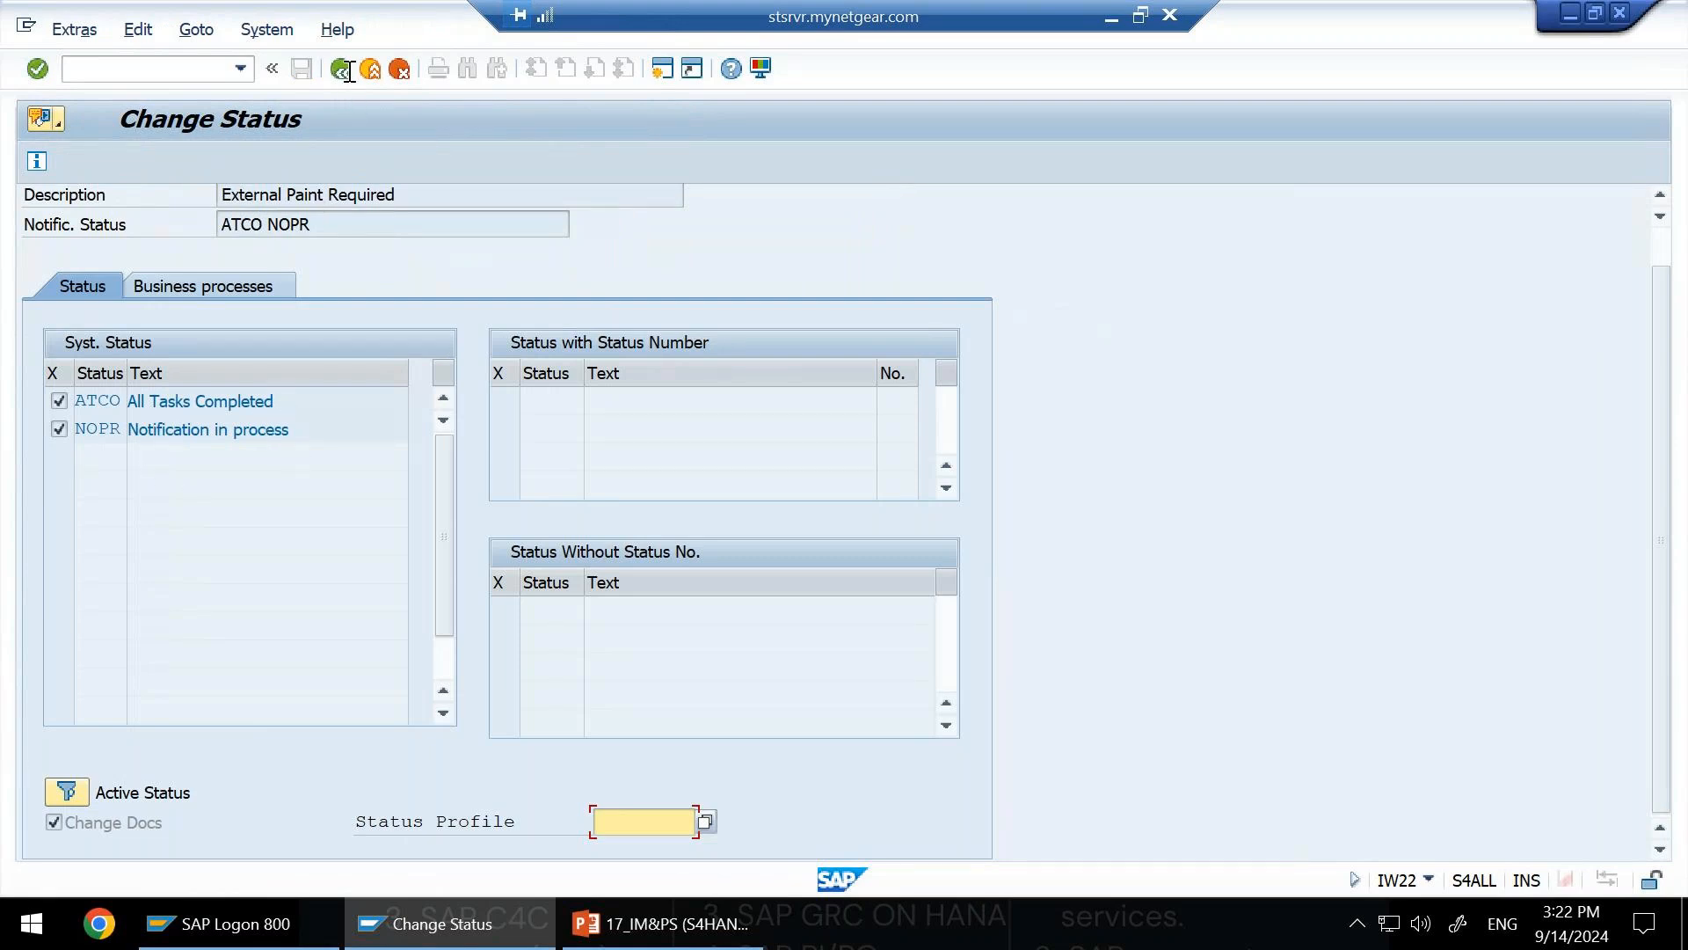
key(F3)
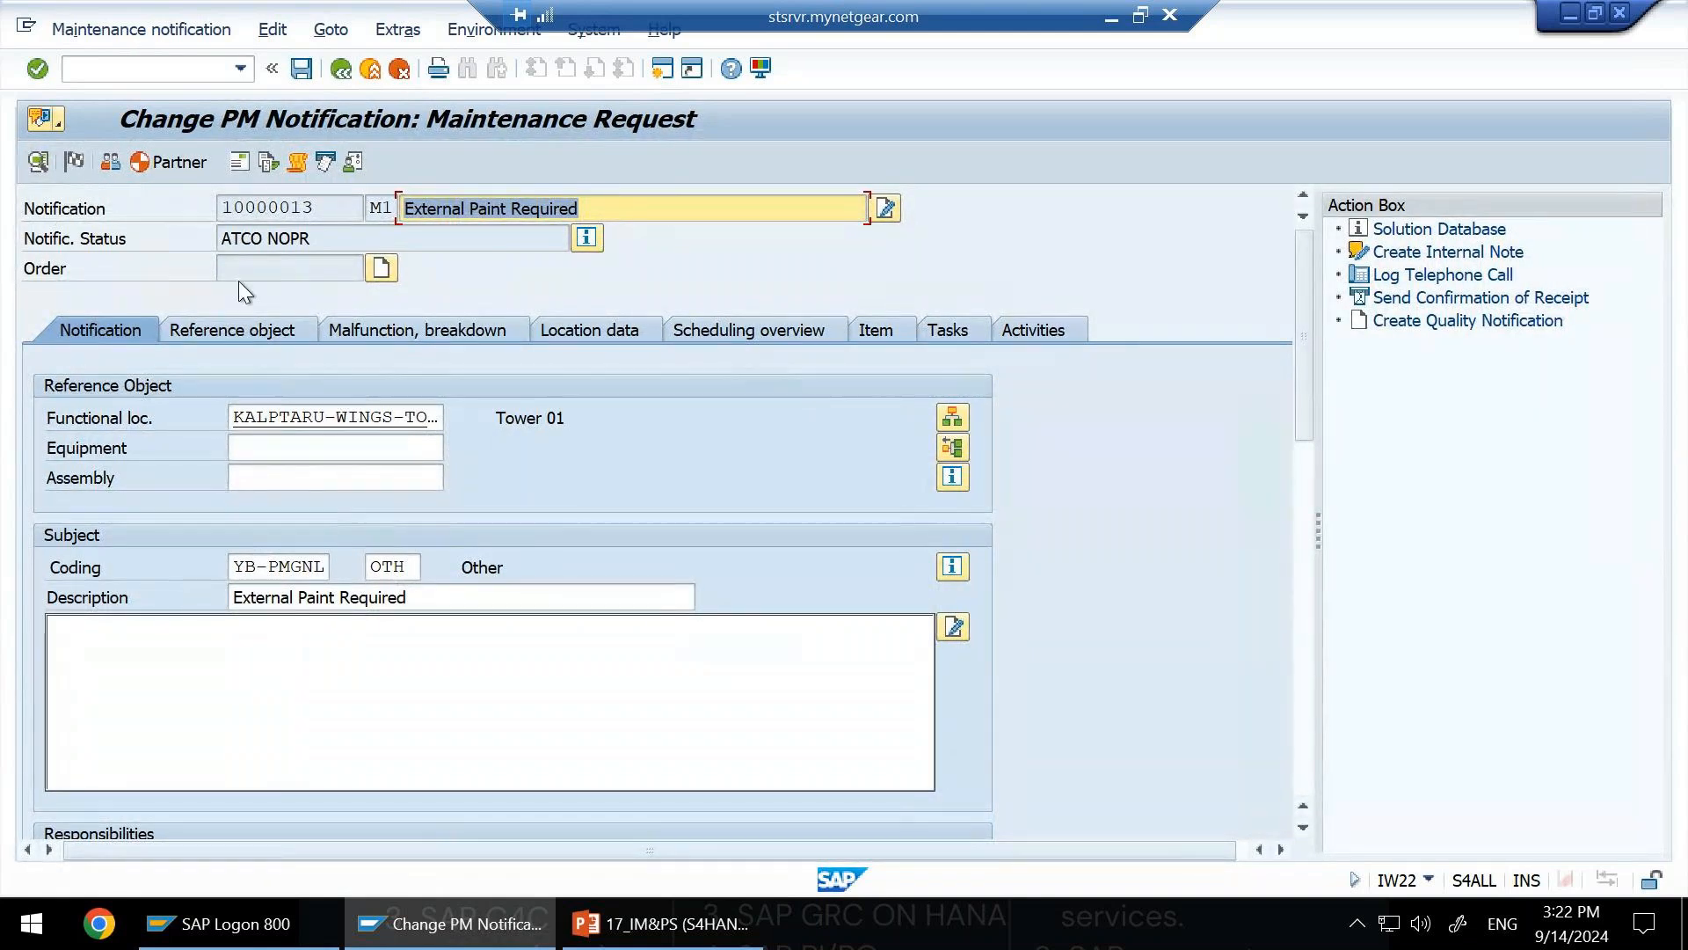
Complete the notification with reference date 14.09.2024 and reference time 15:21:38, and open it again.
click(76, 160)
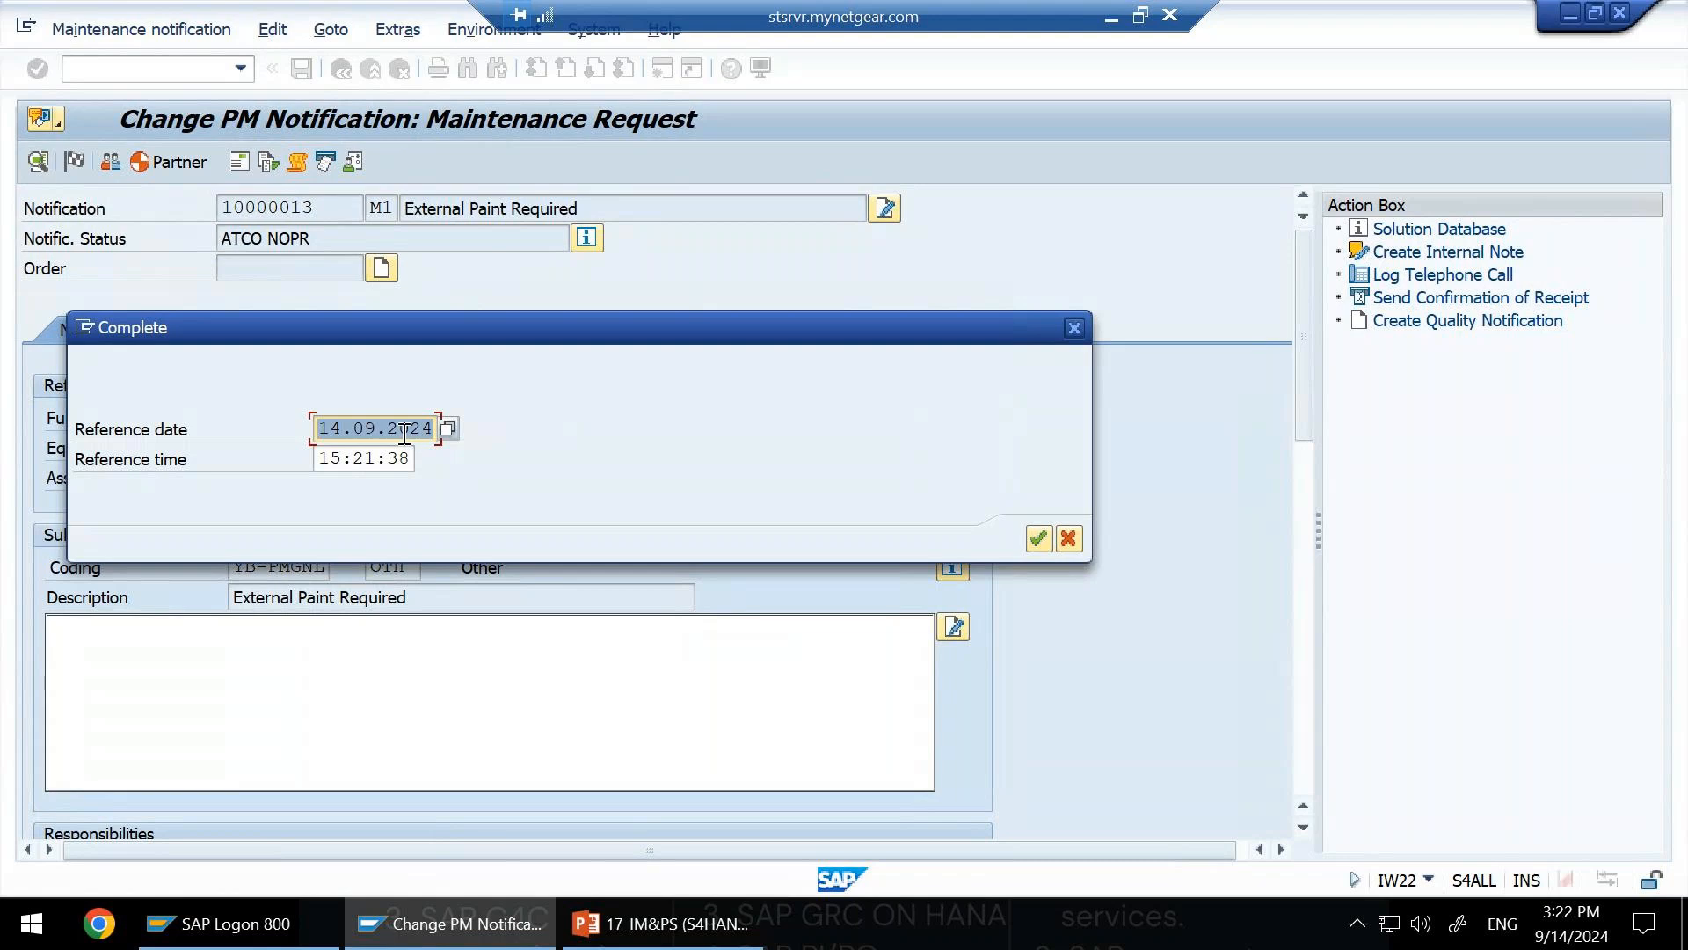
click(1041, 531)
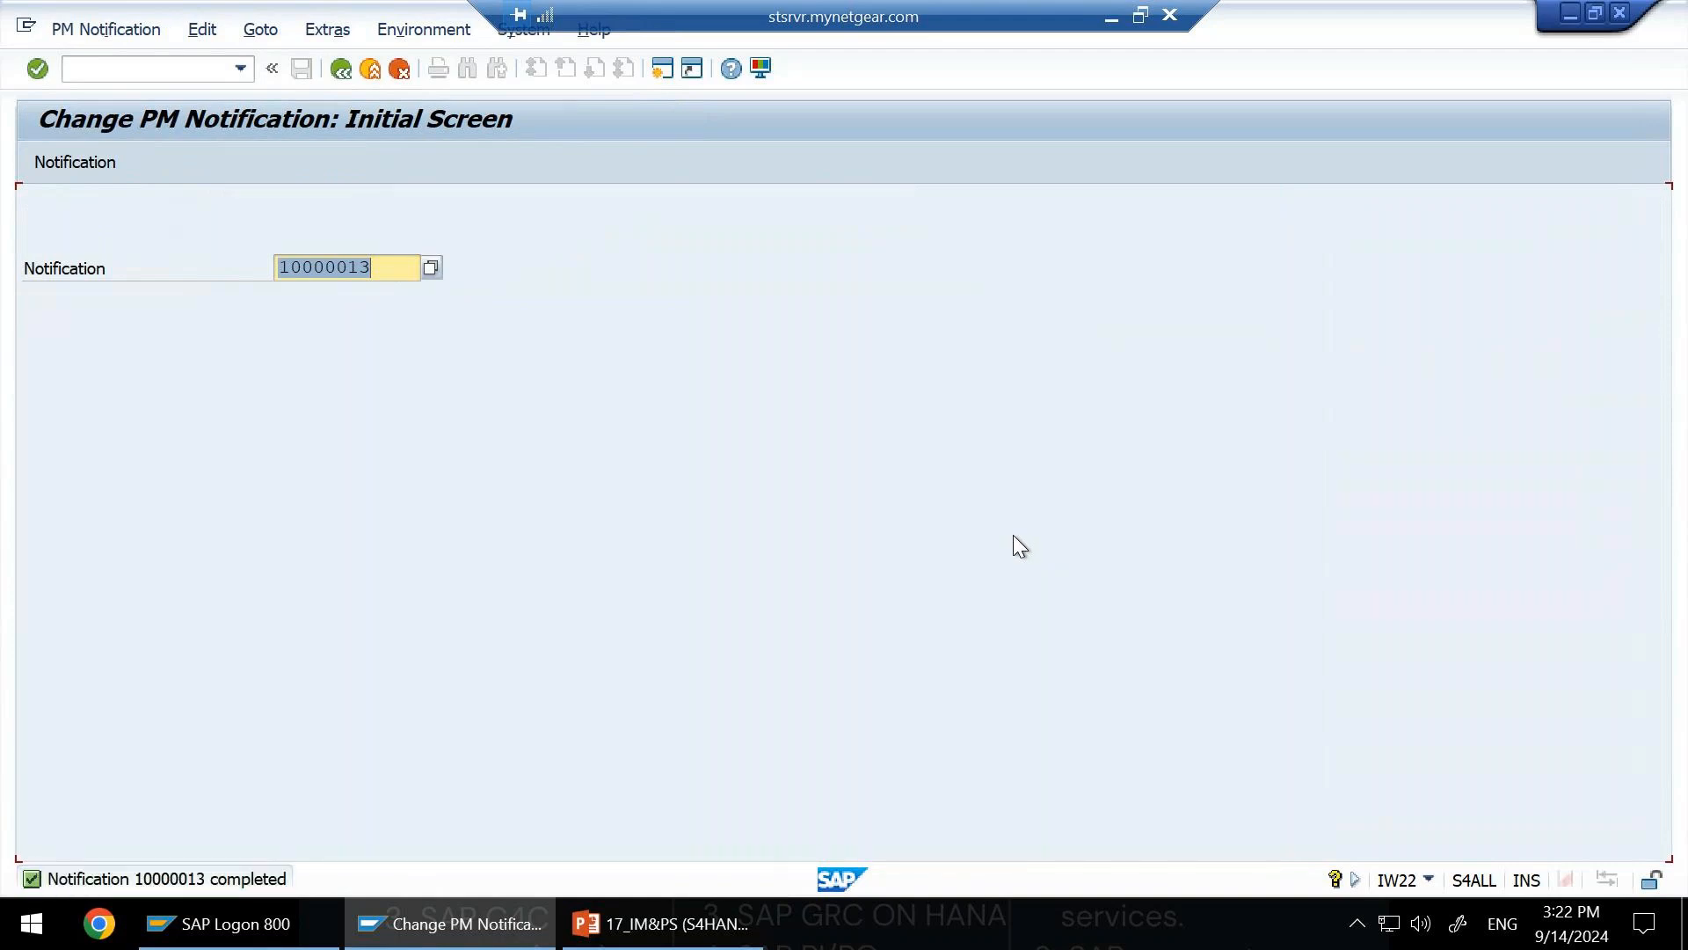
key(Return)
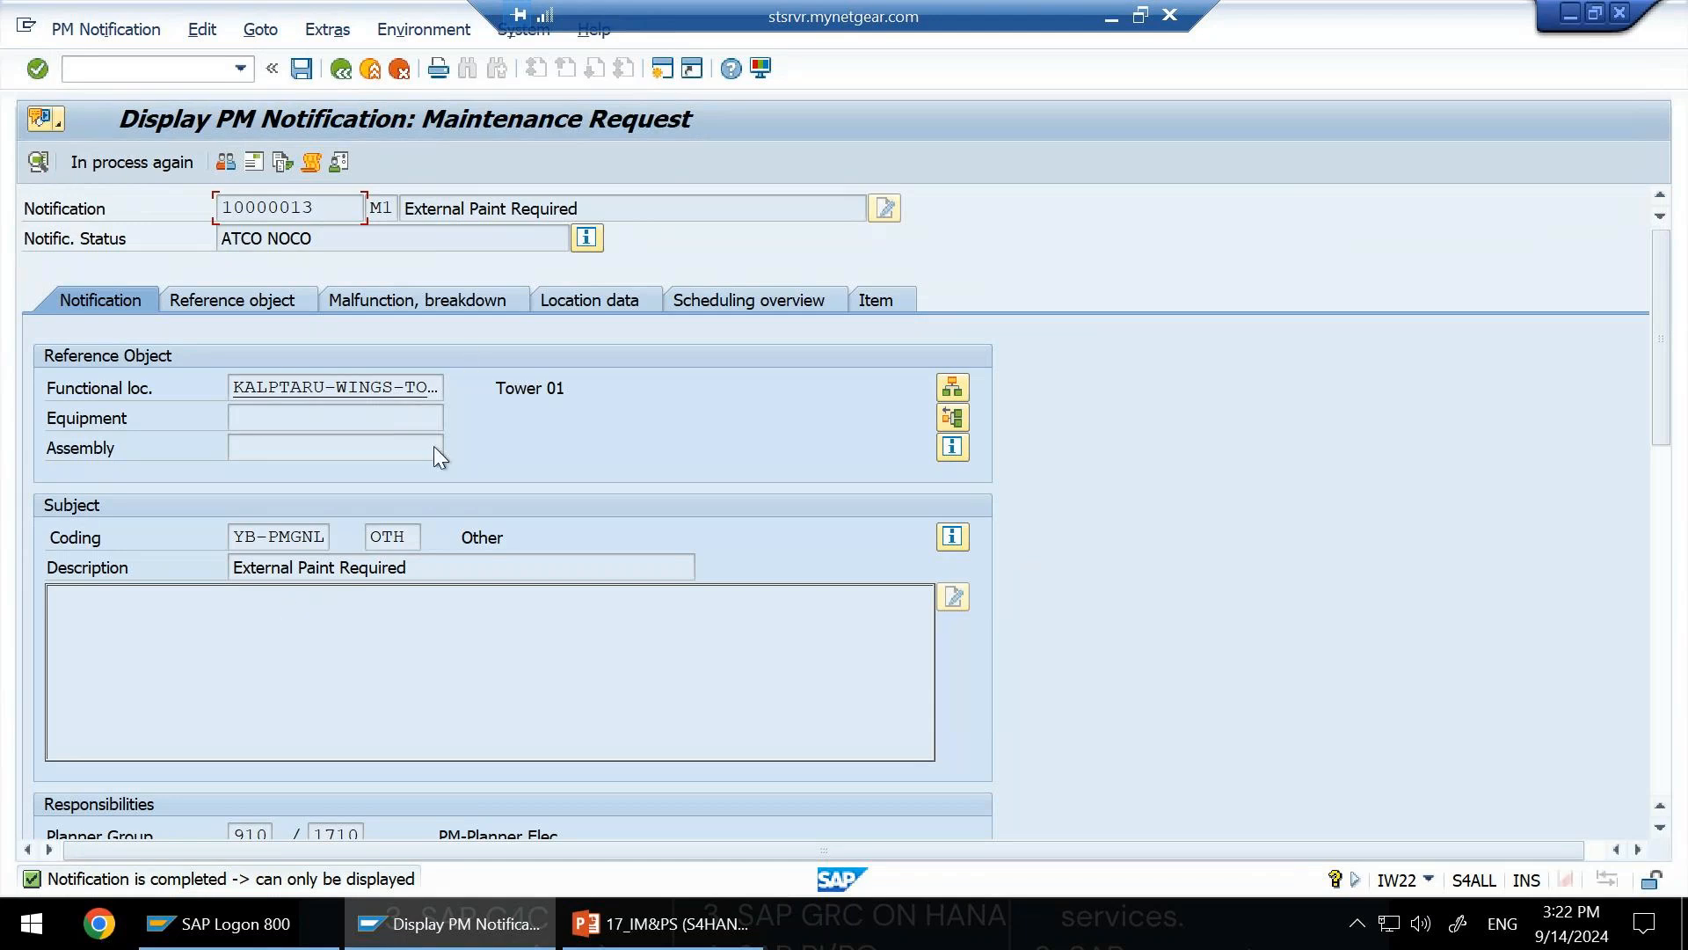
Put the completed notification back in process and reopen it for changes.
click(331, 236)
key(shift+Left)
click(106, 164)
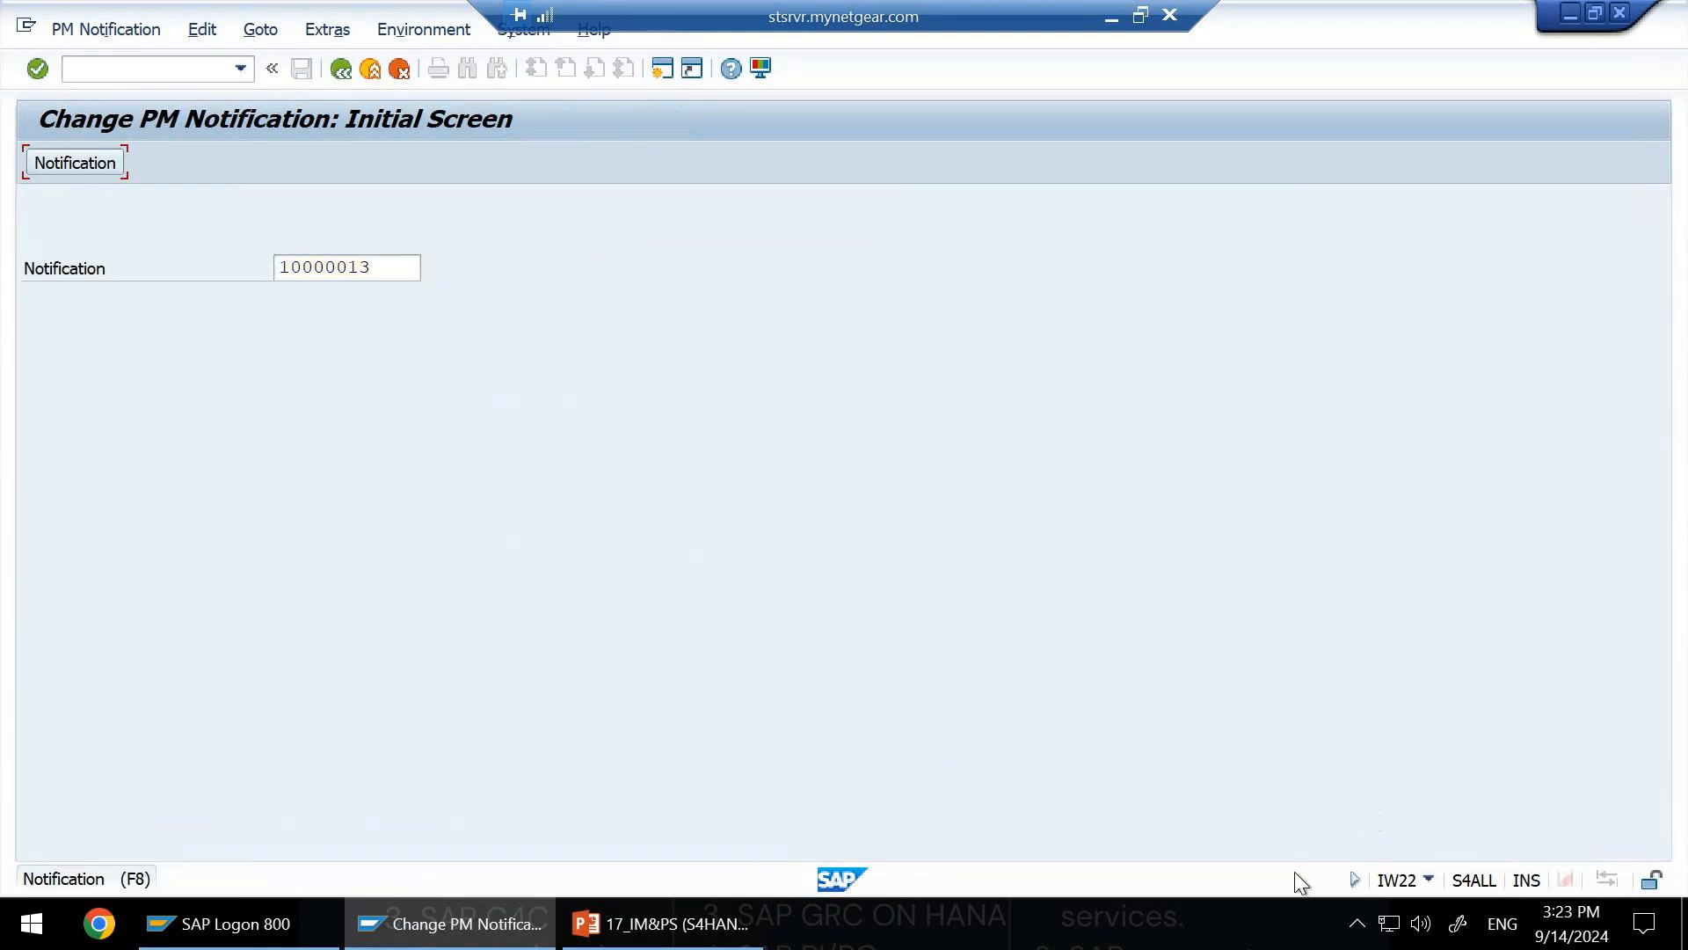
key(Return)
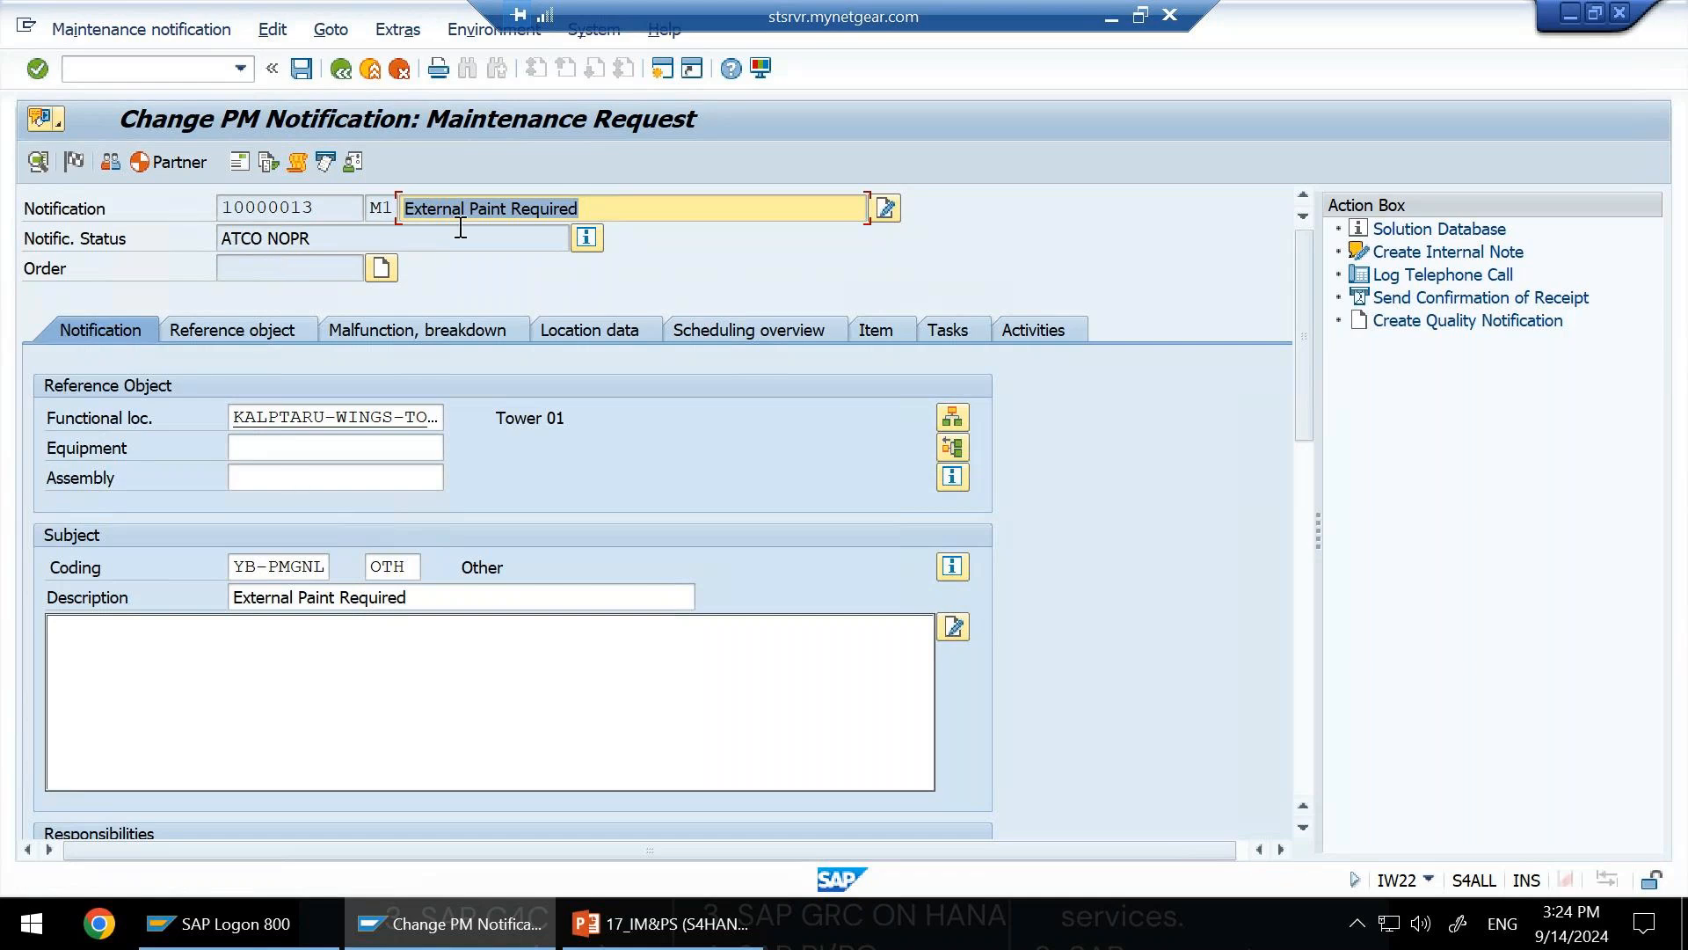
Display the notification's action log and review the logged changes to its status, completion data and tasks.
click(331, 32)
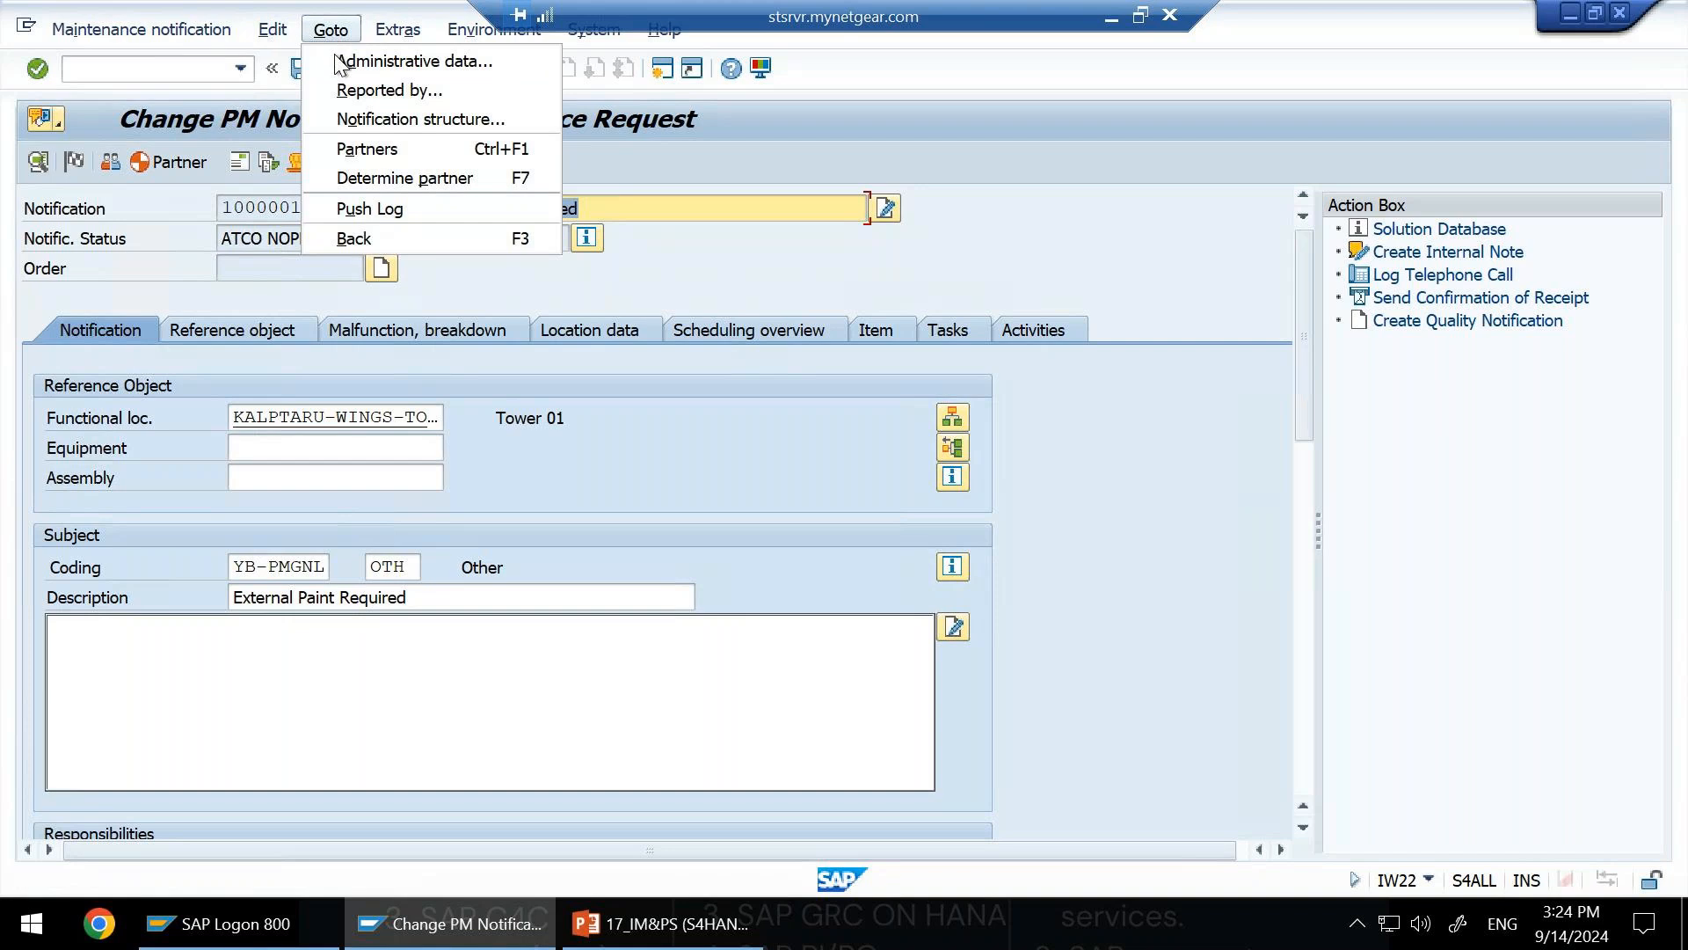
click(406, 32)
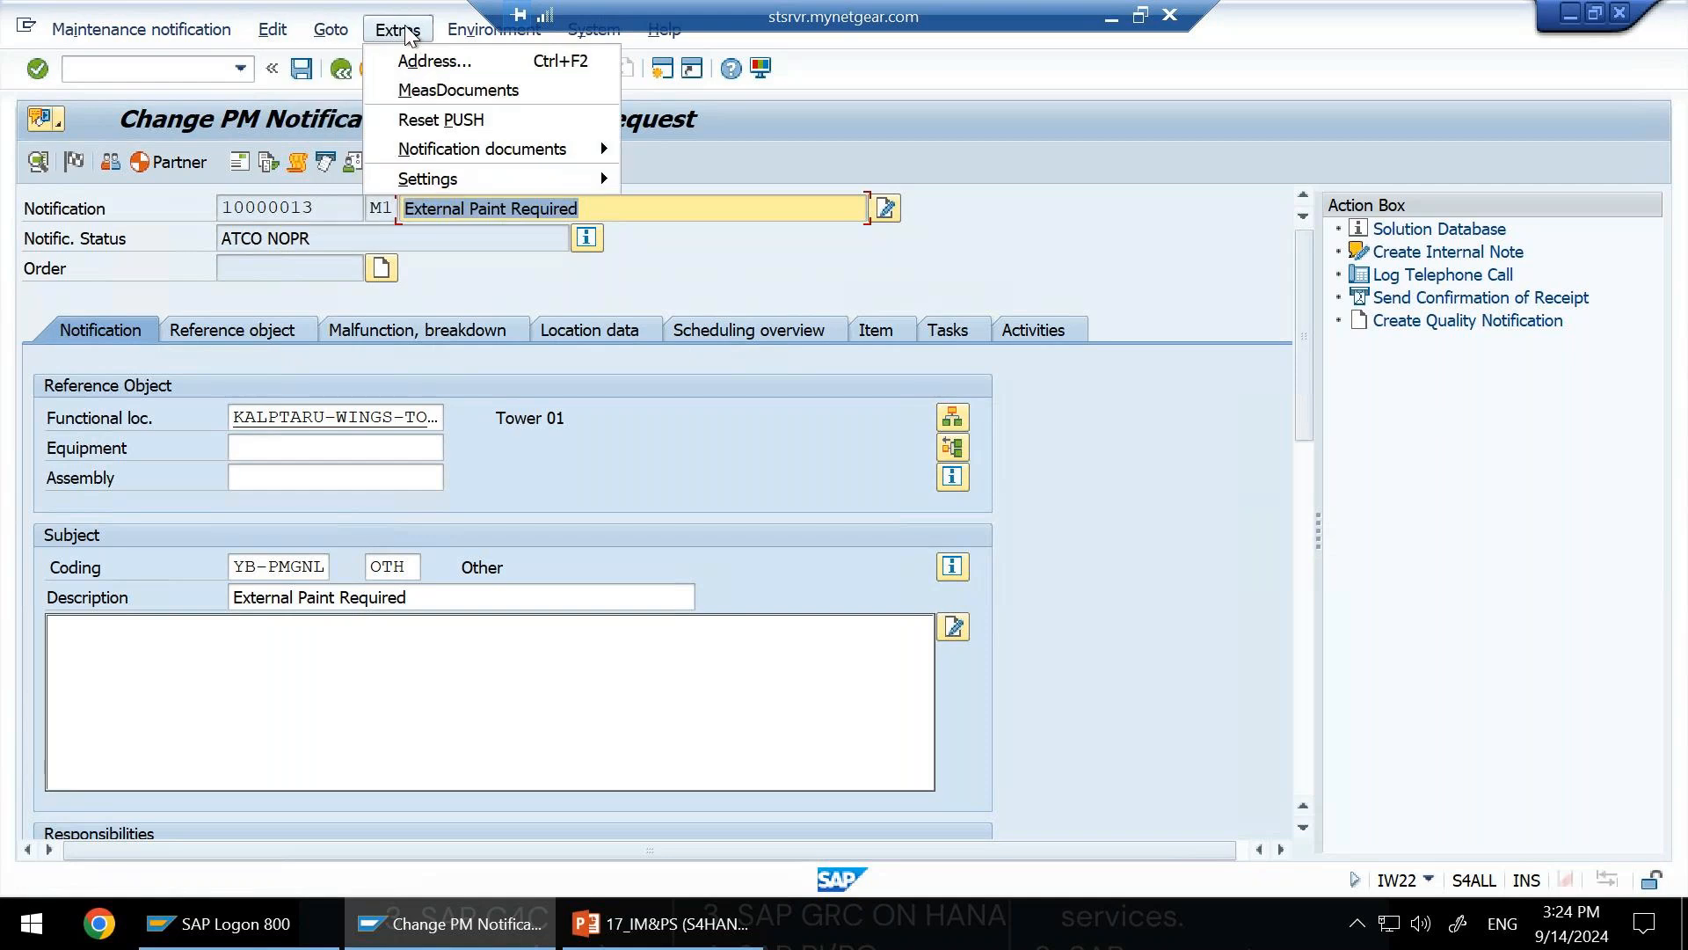
click(405, 33)
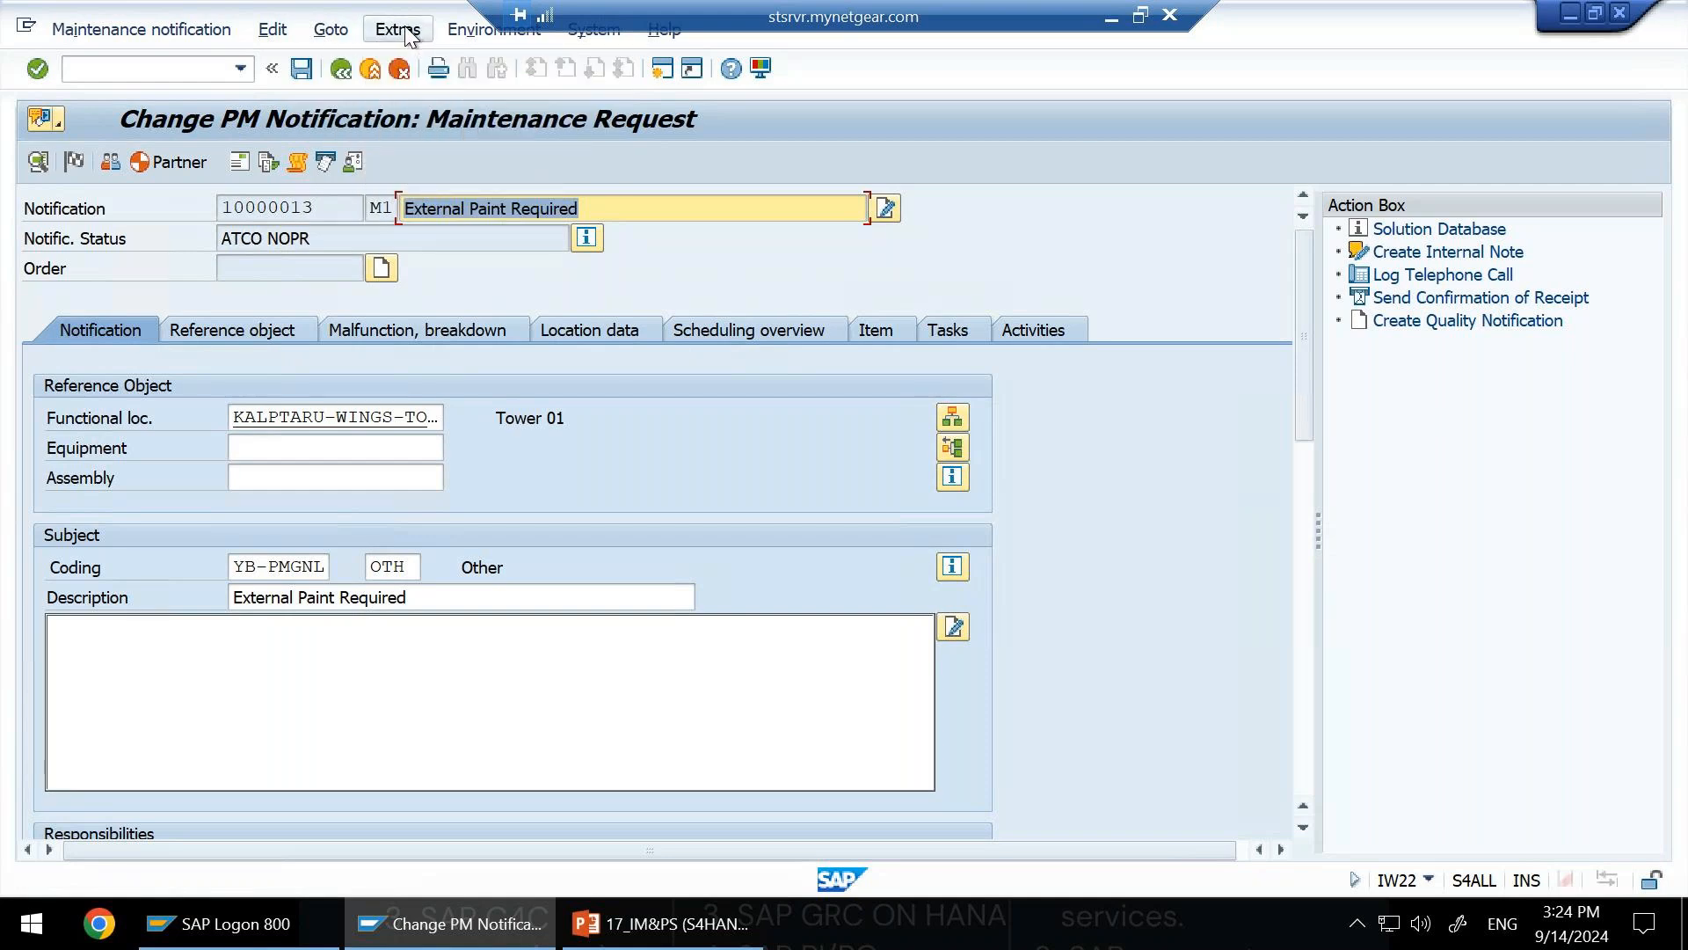
click(407, 35)
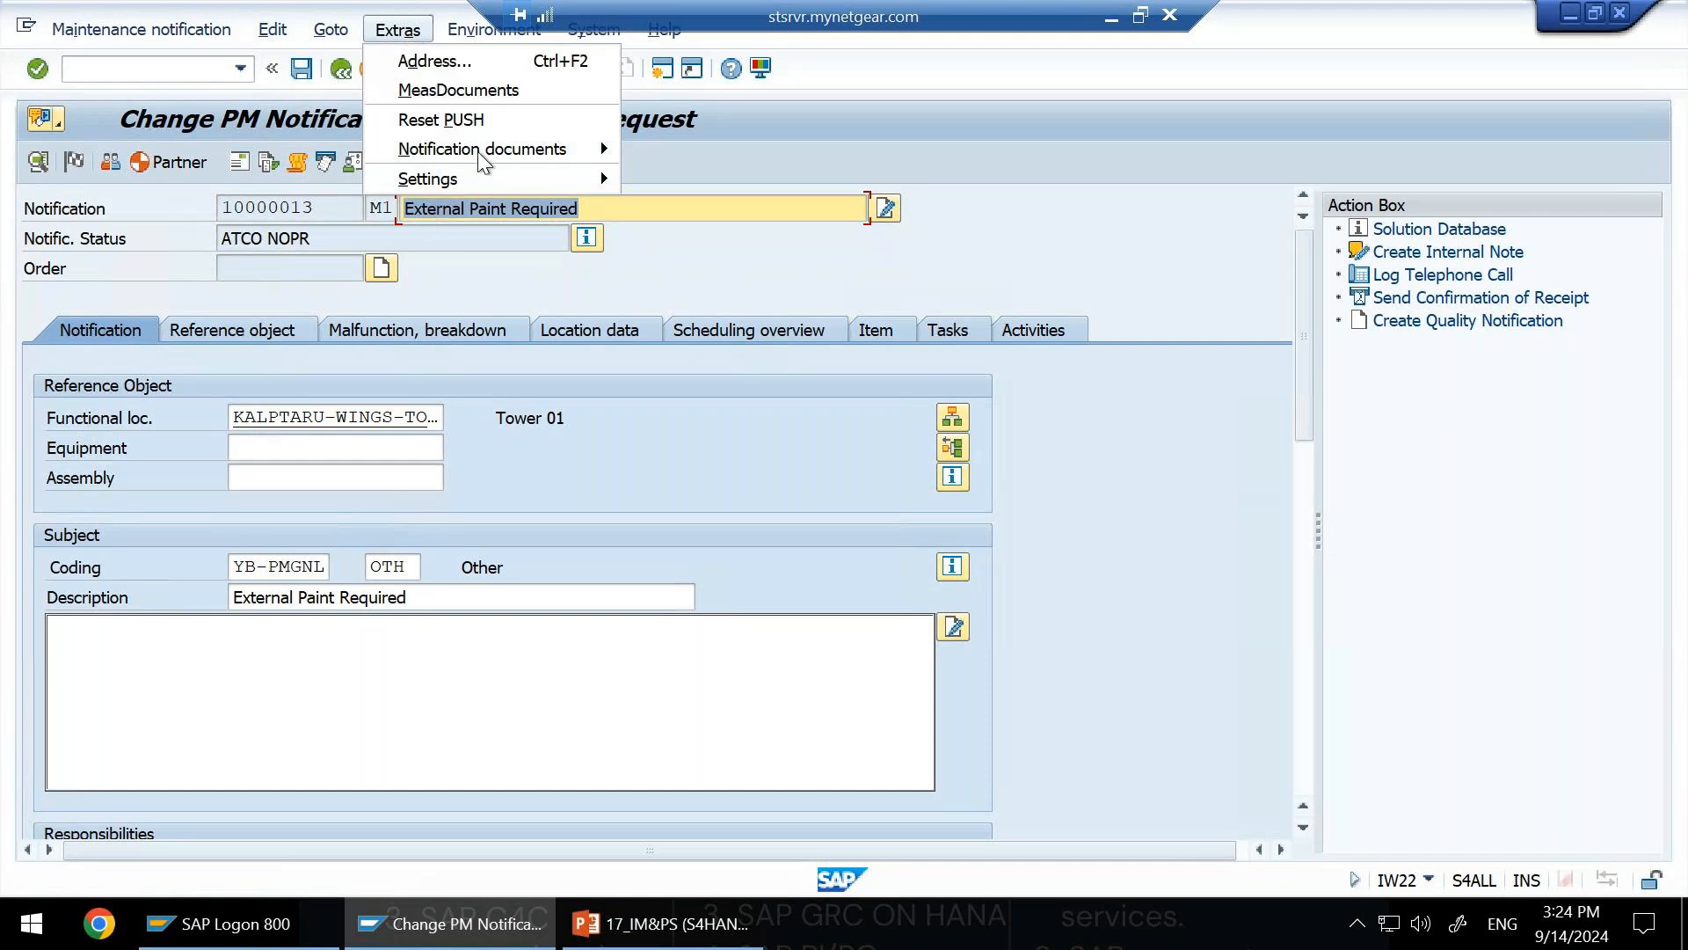
mouse_move(478, 150)
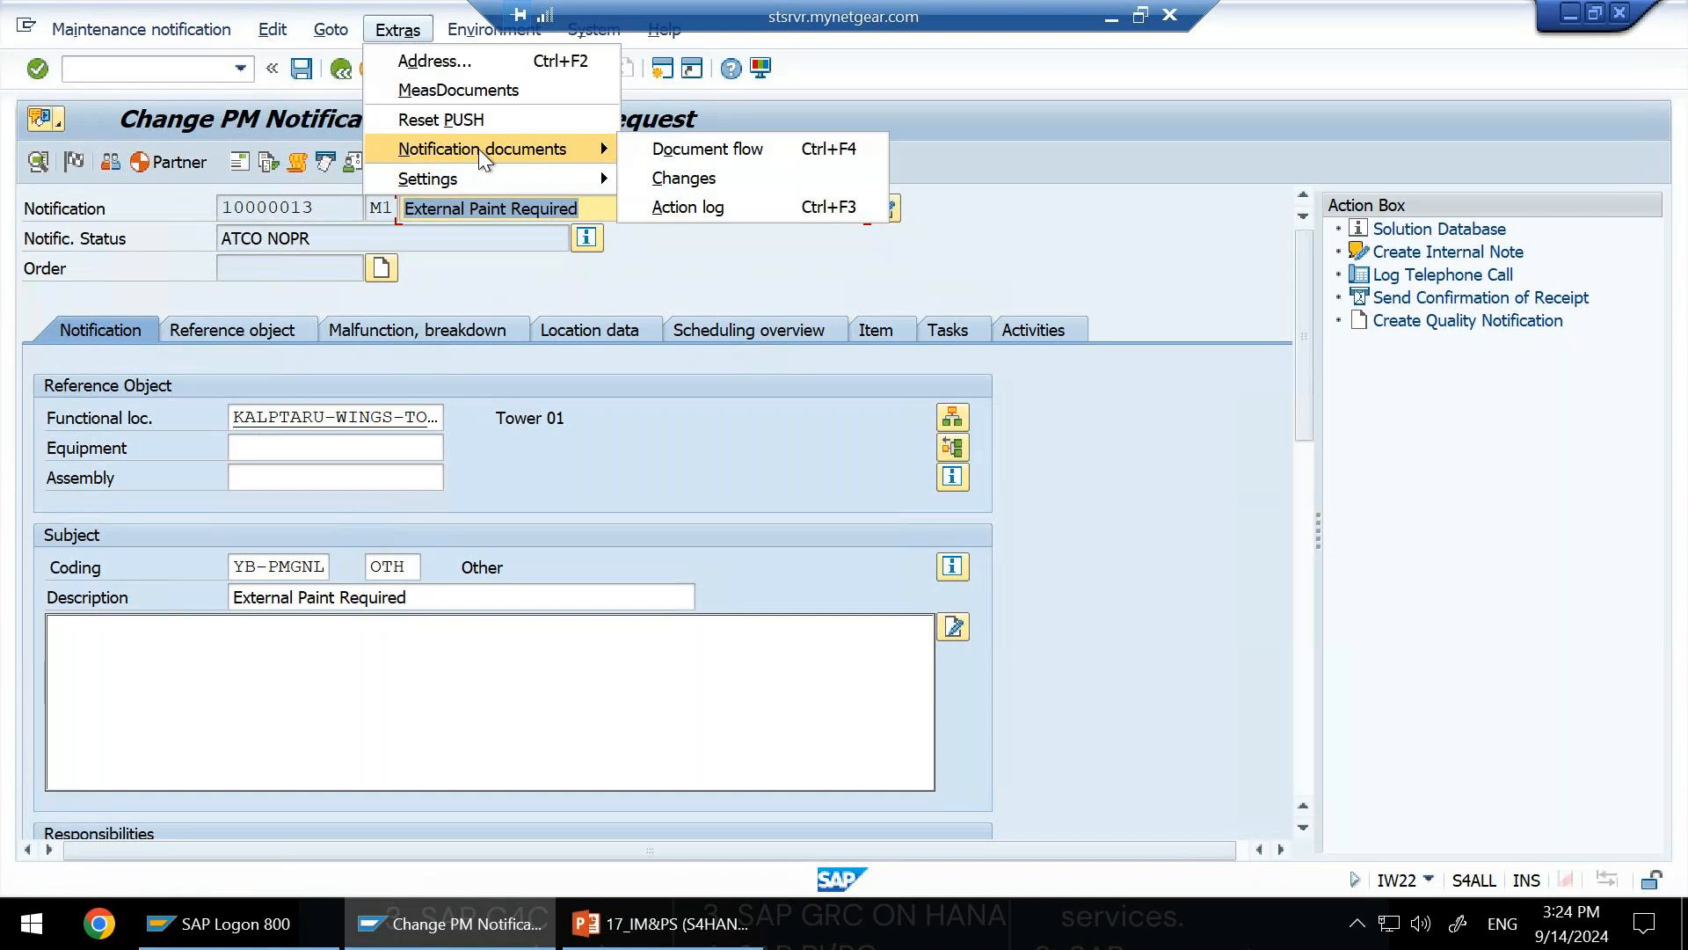
click(699, 213)
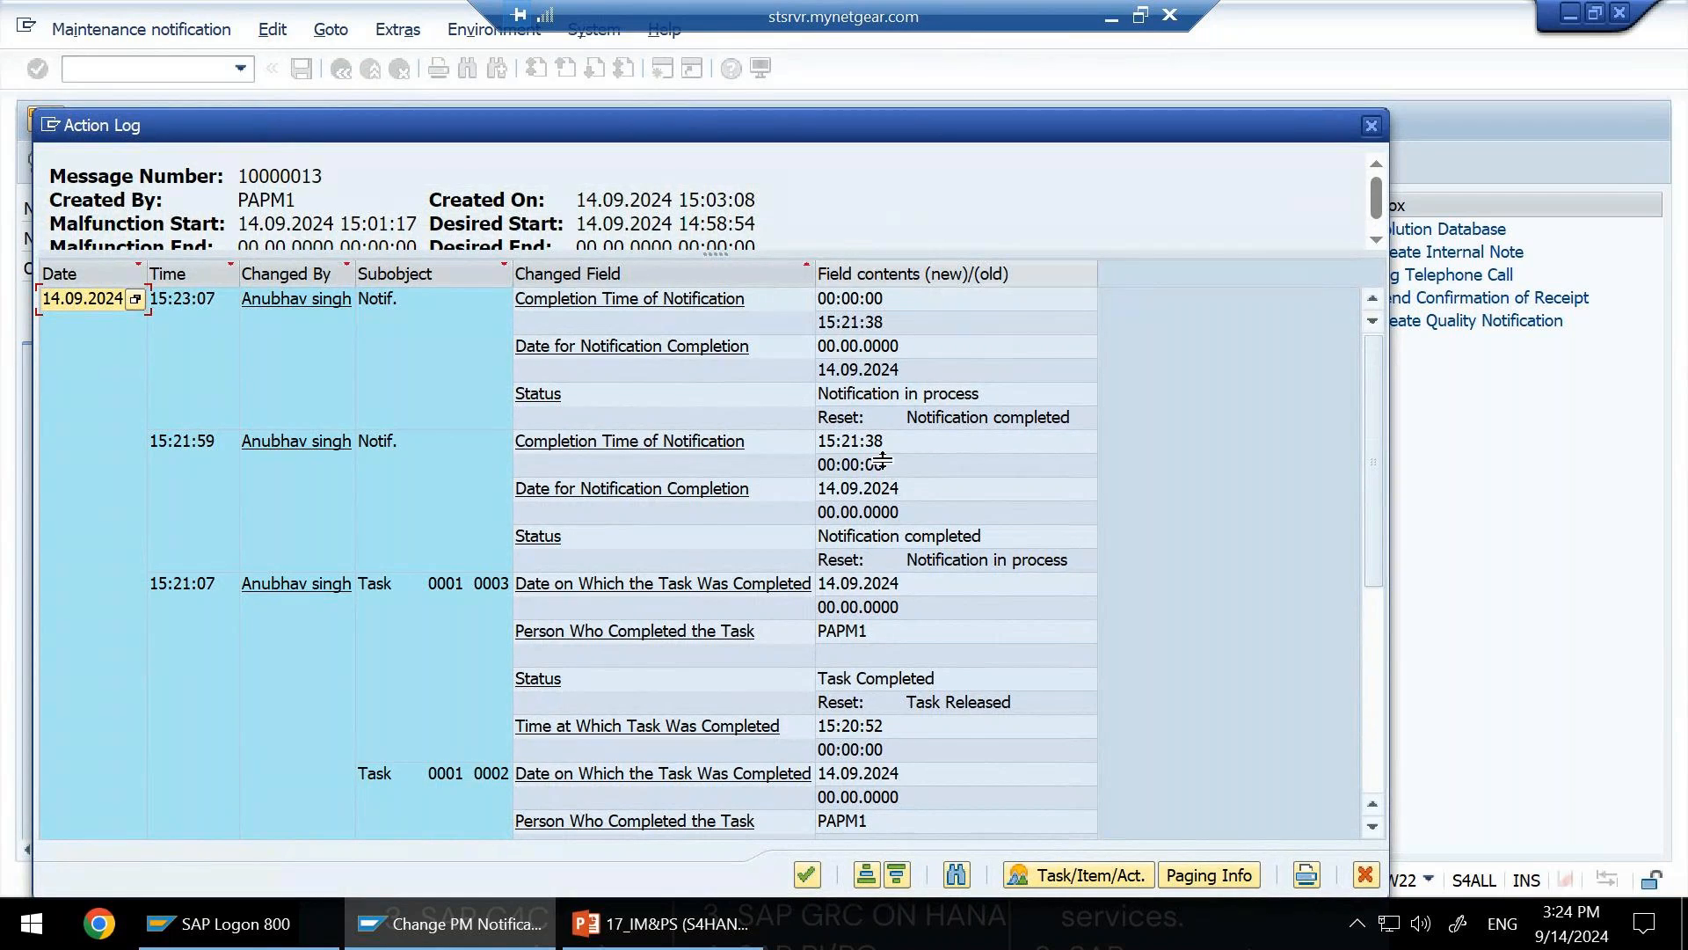
scroll(883, 630, down, 1)
scroll(883, 624, down, 8)
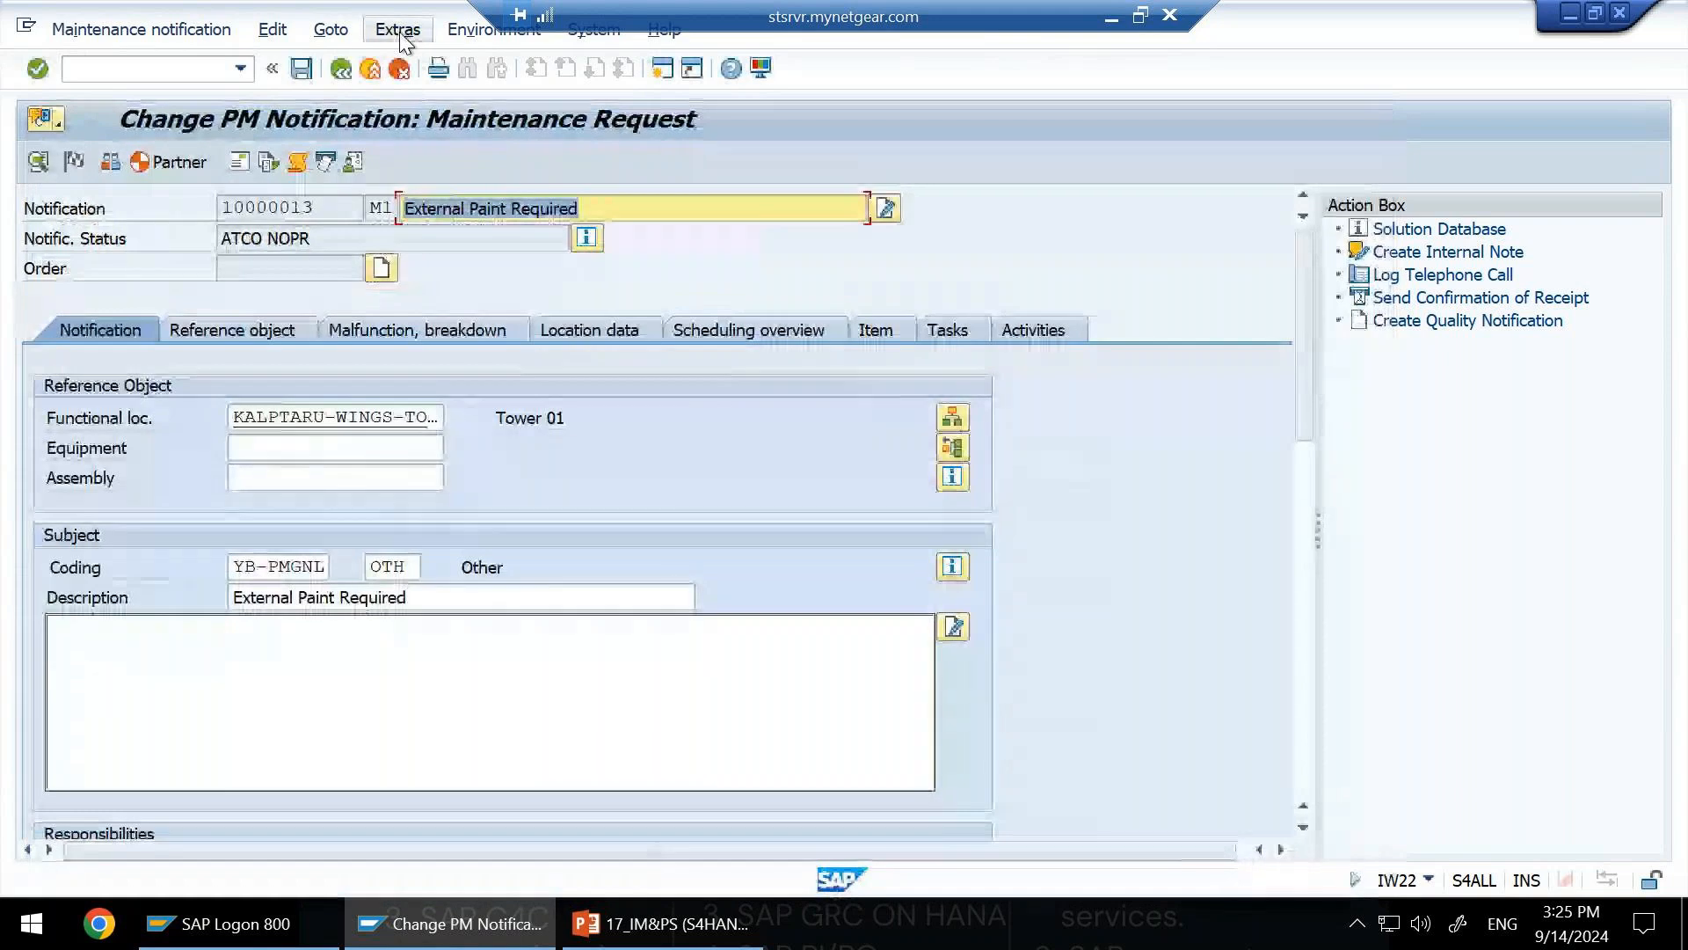
click(400, 35)
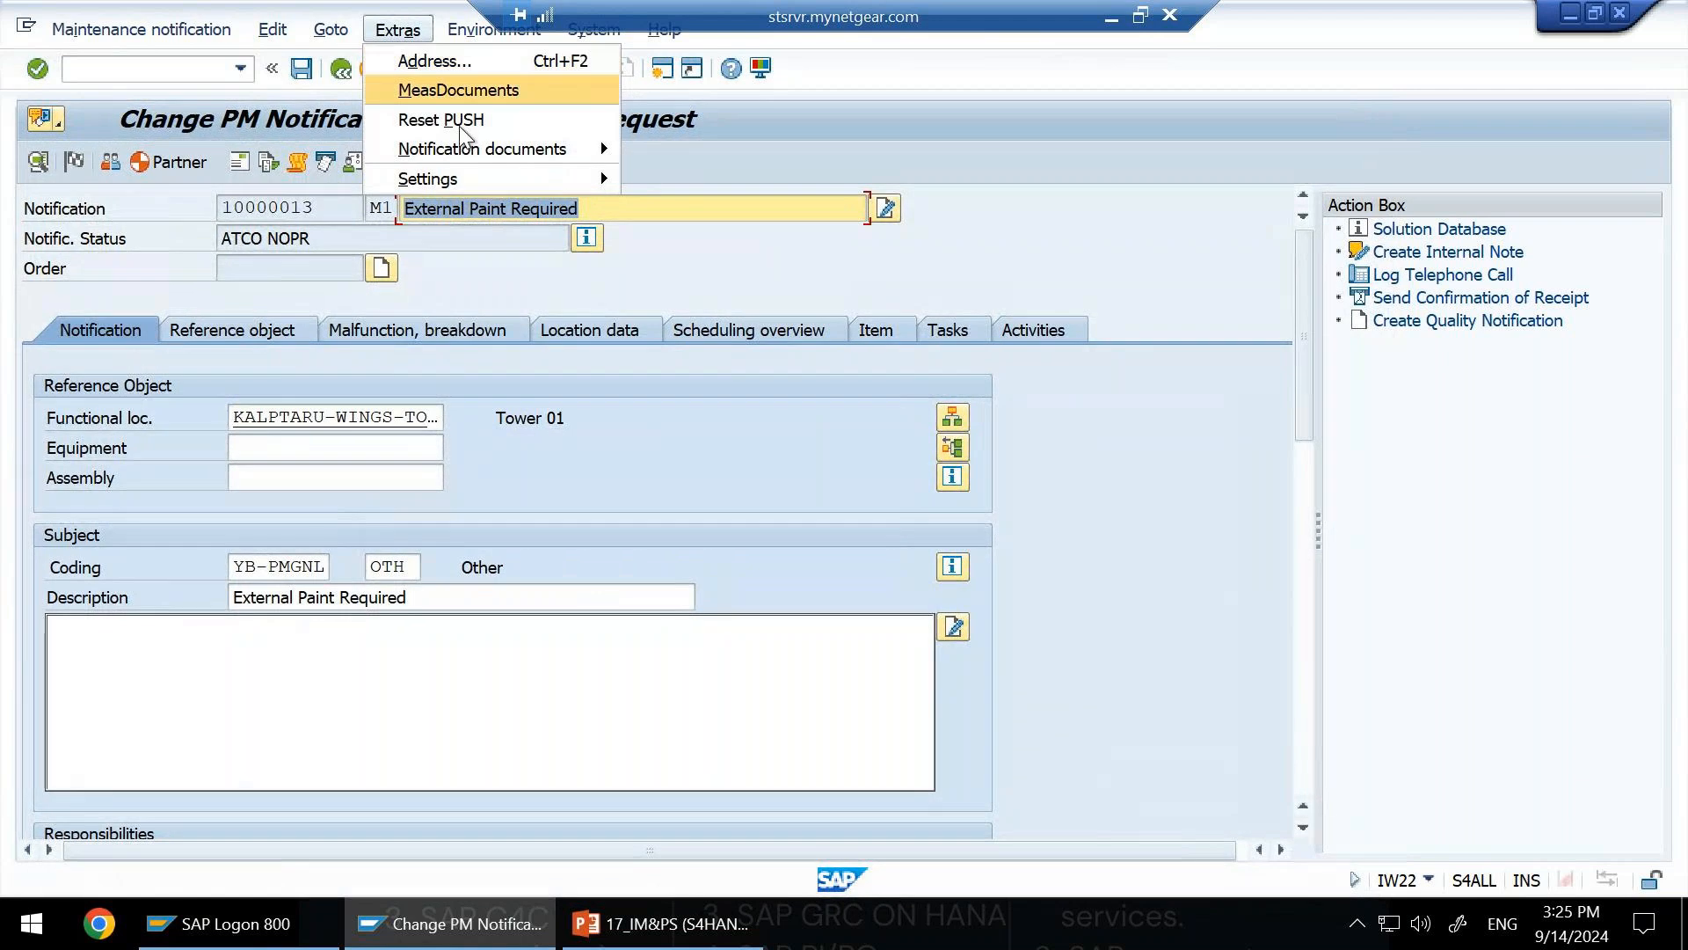
click(330, 31)
click(331, 31)
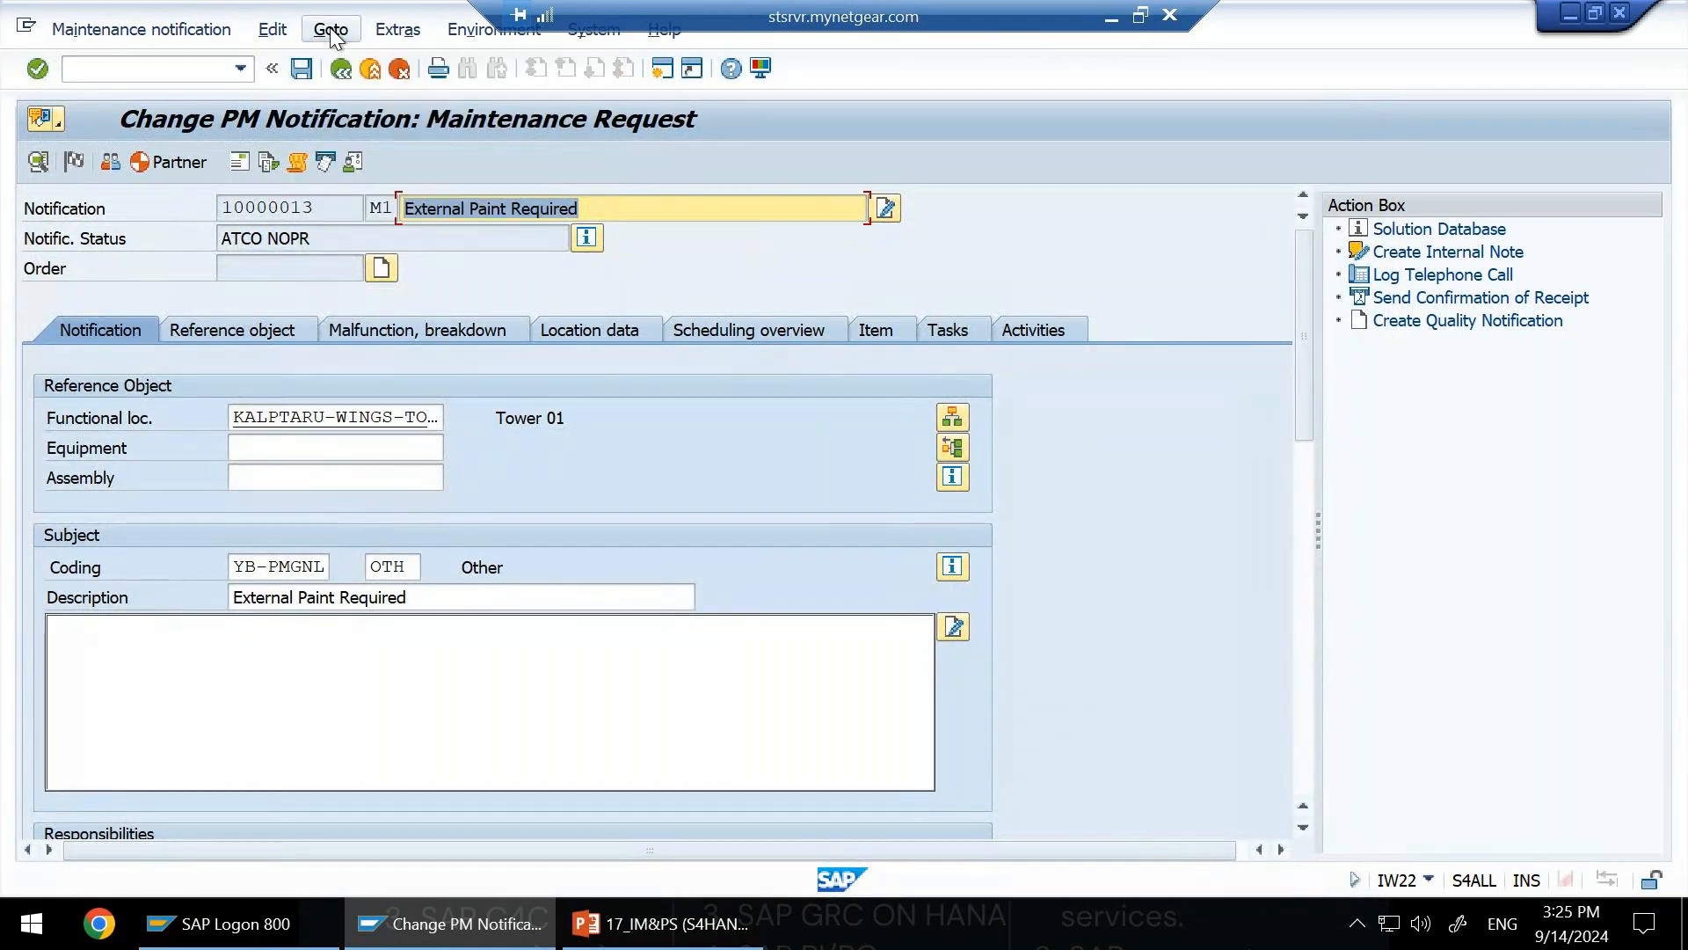
click(330, 32)
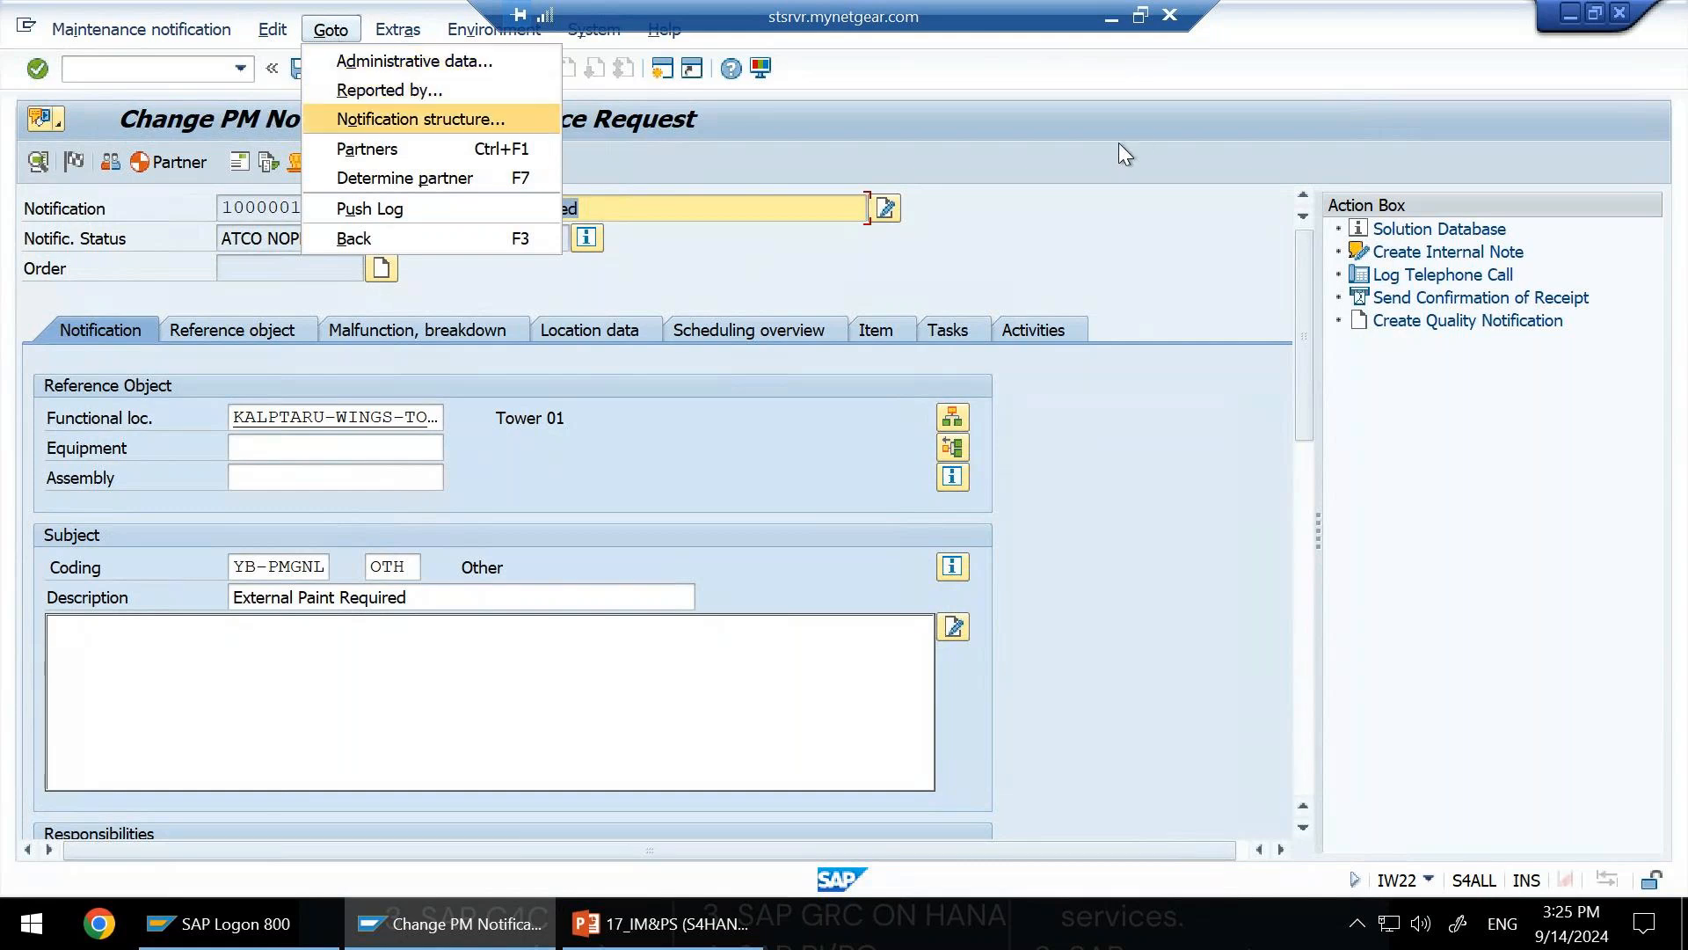
key(Right)
click(1089, 146)
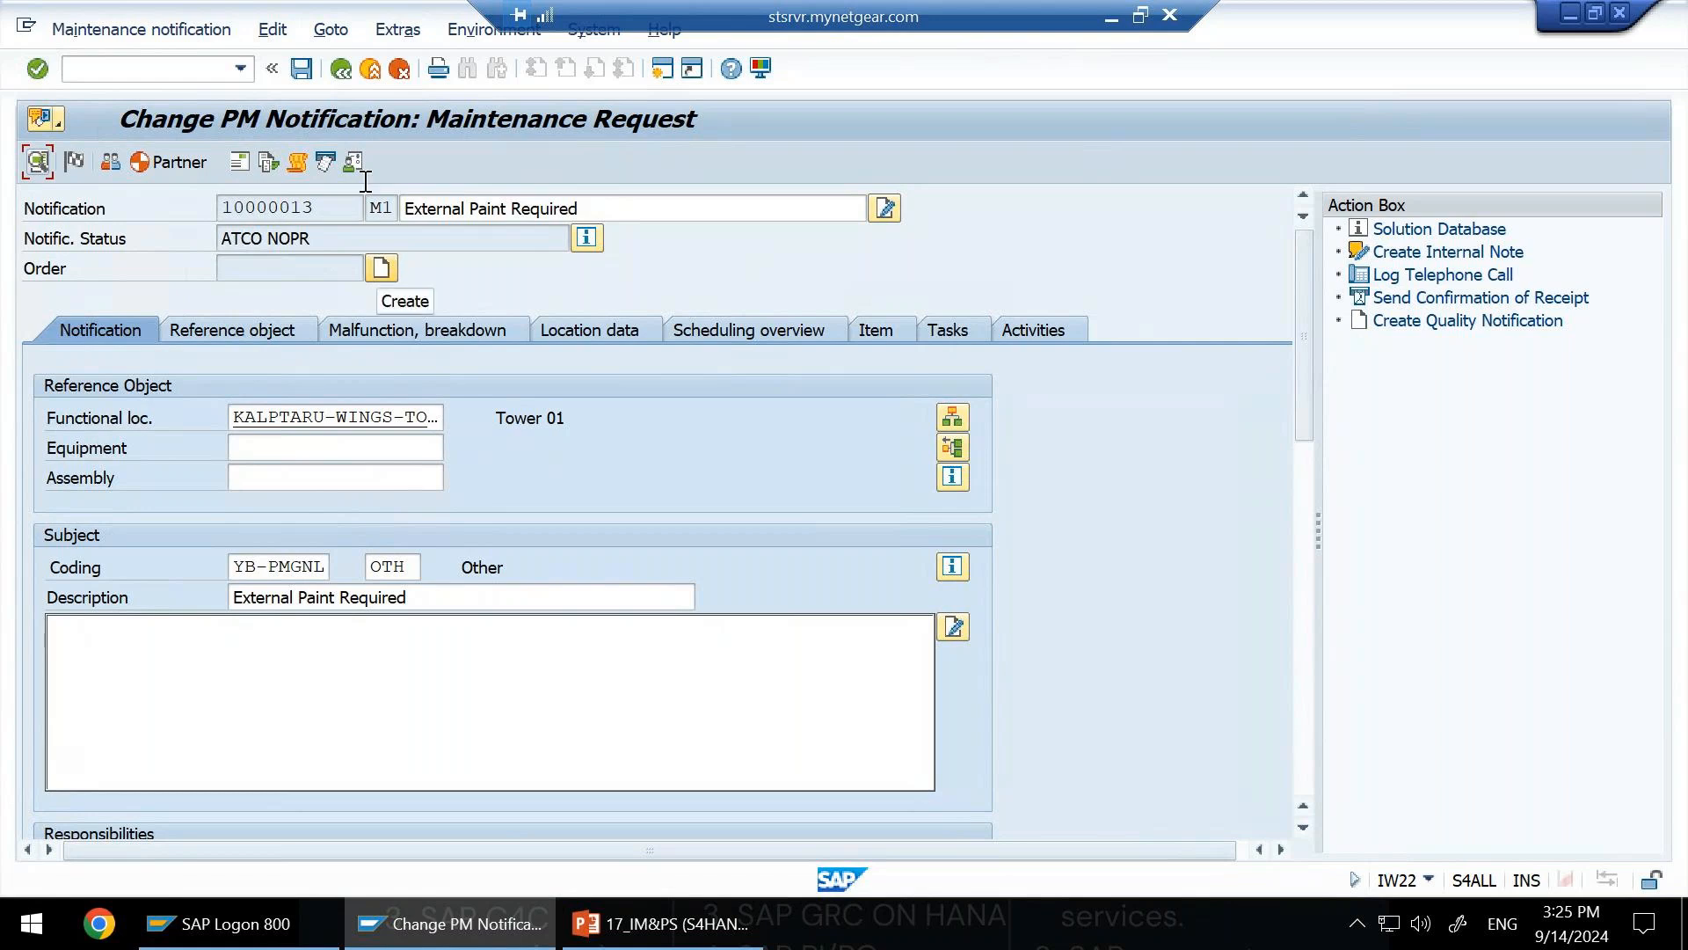
Try to create a PM01 order with main work center ASM1 in plant 1710 from the notification, and save the notification.
click(383, 268)
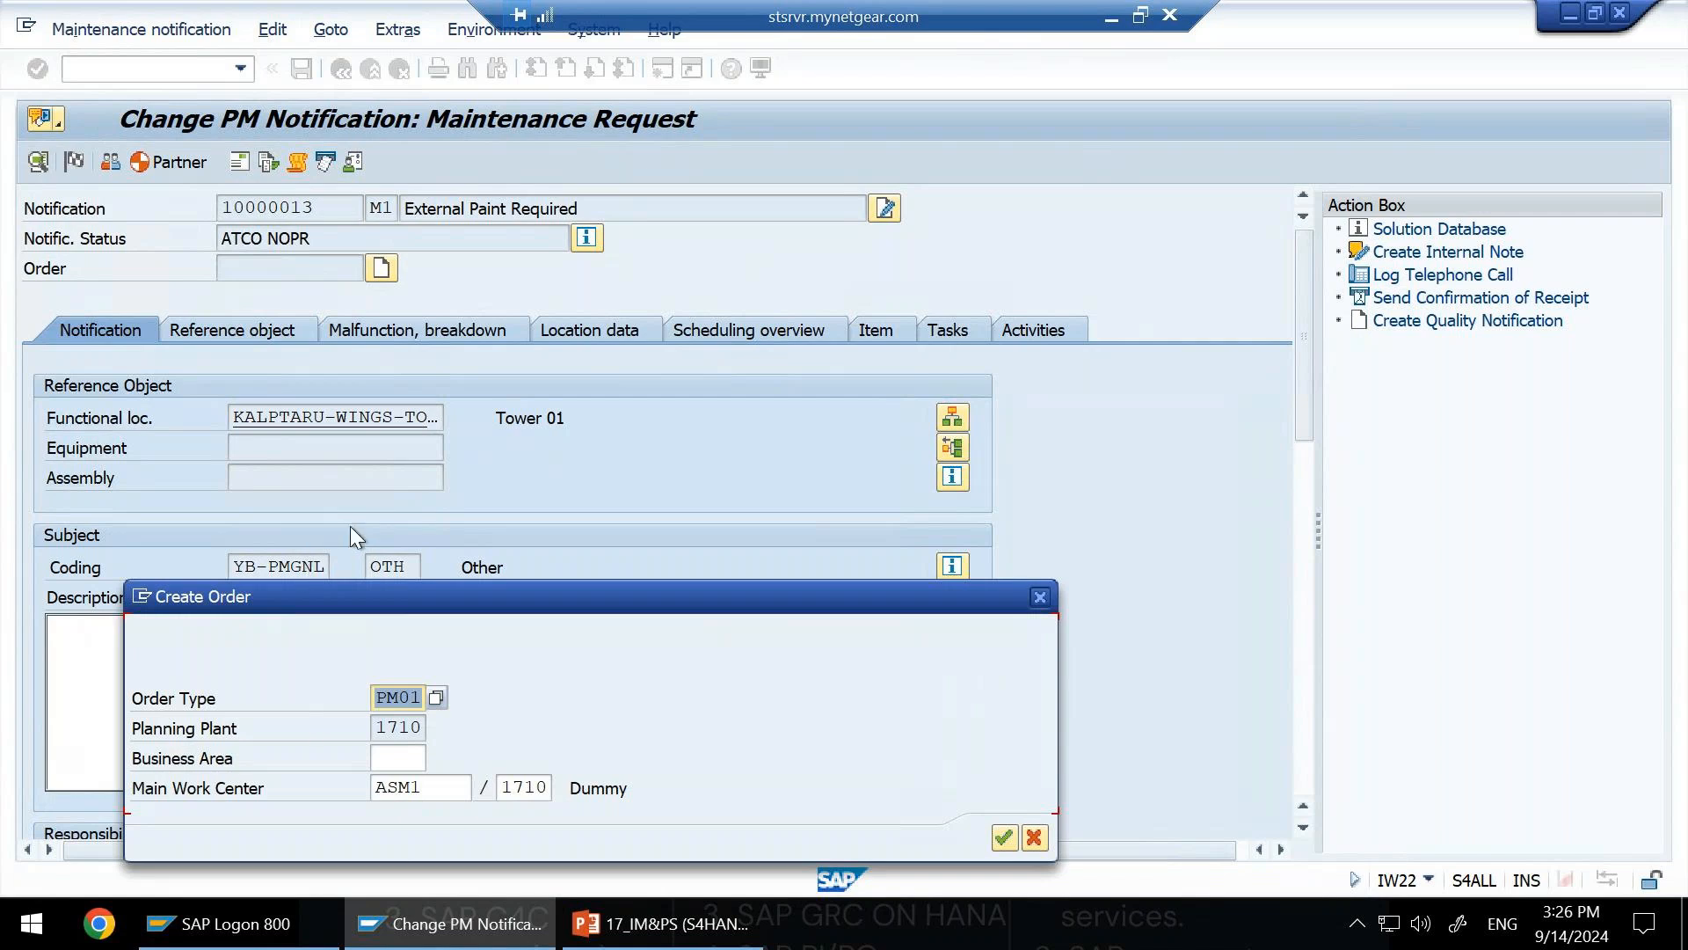
click(1004, 836)
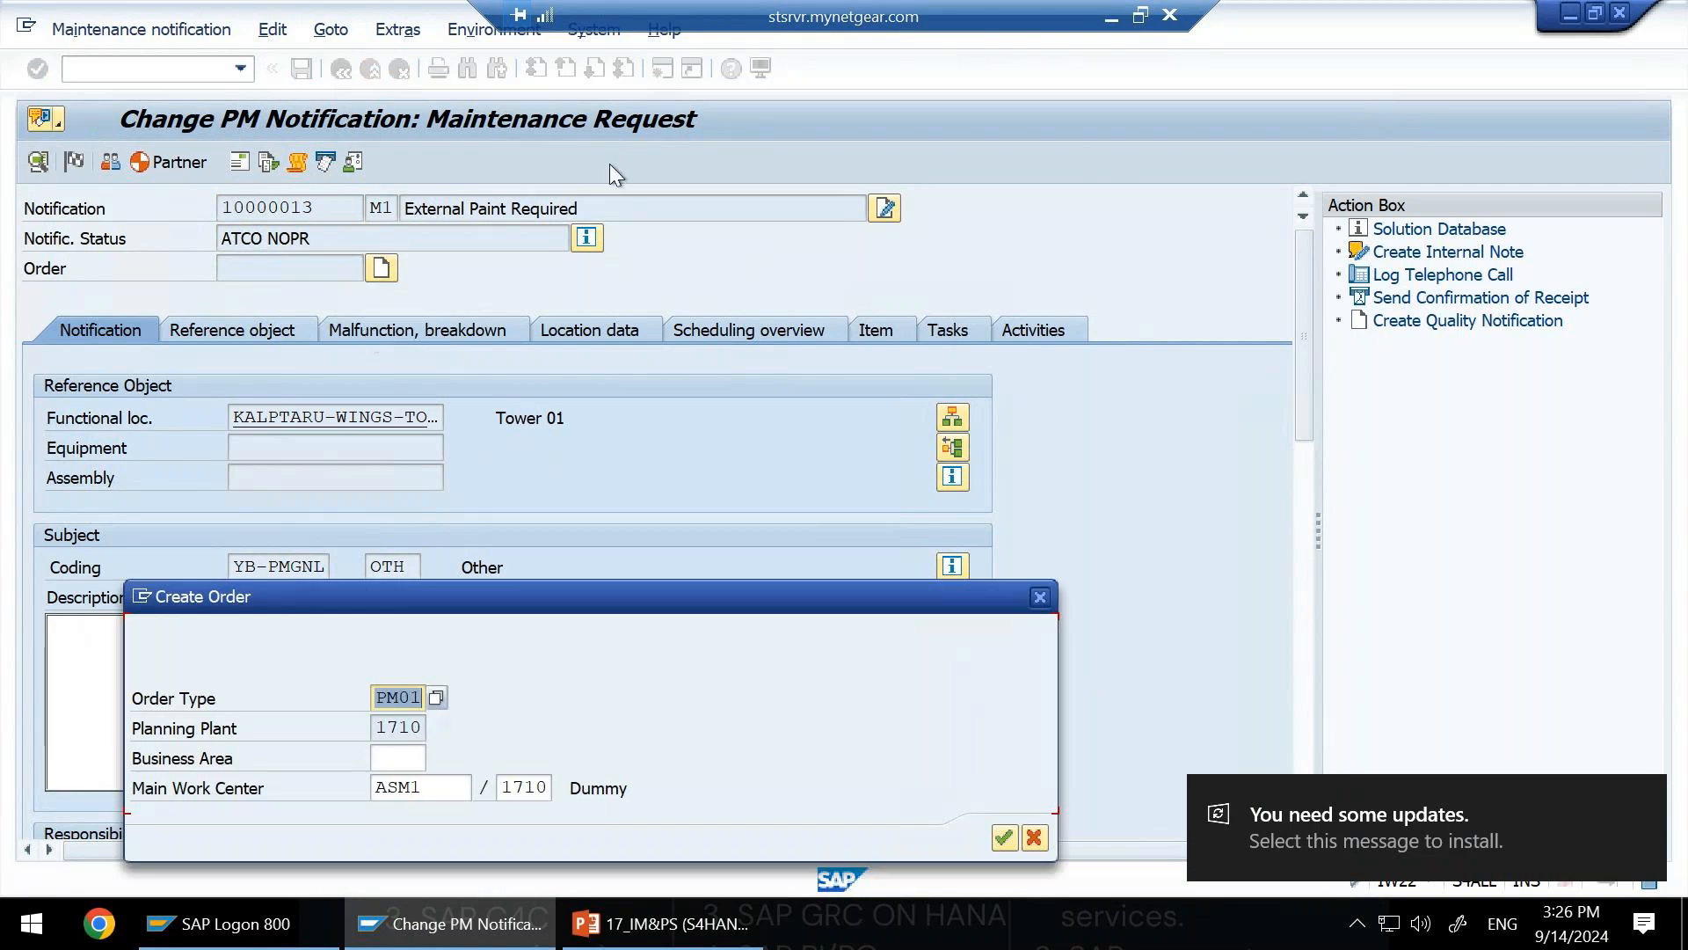
click(1004, 838)
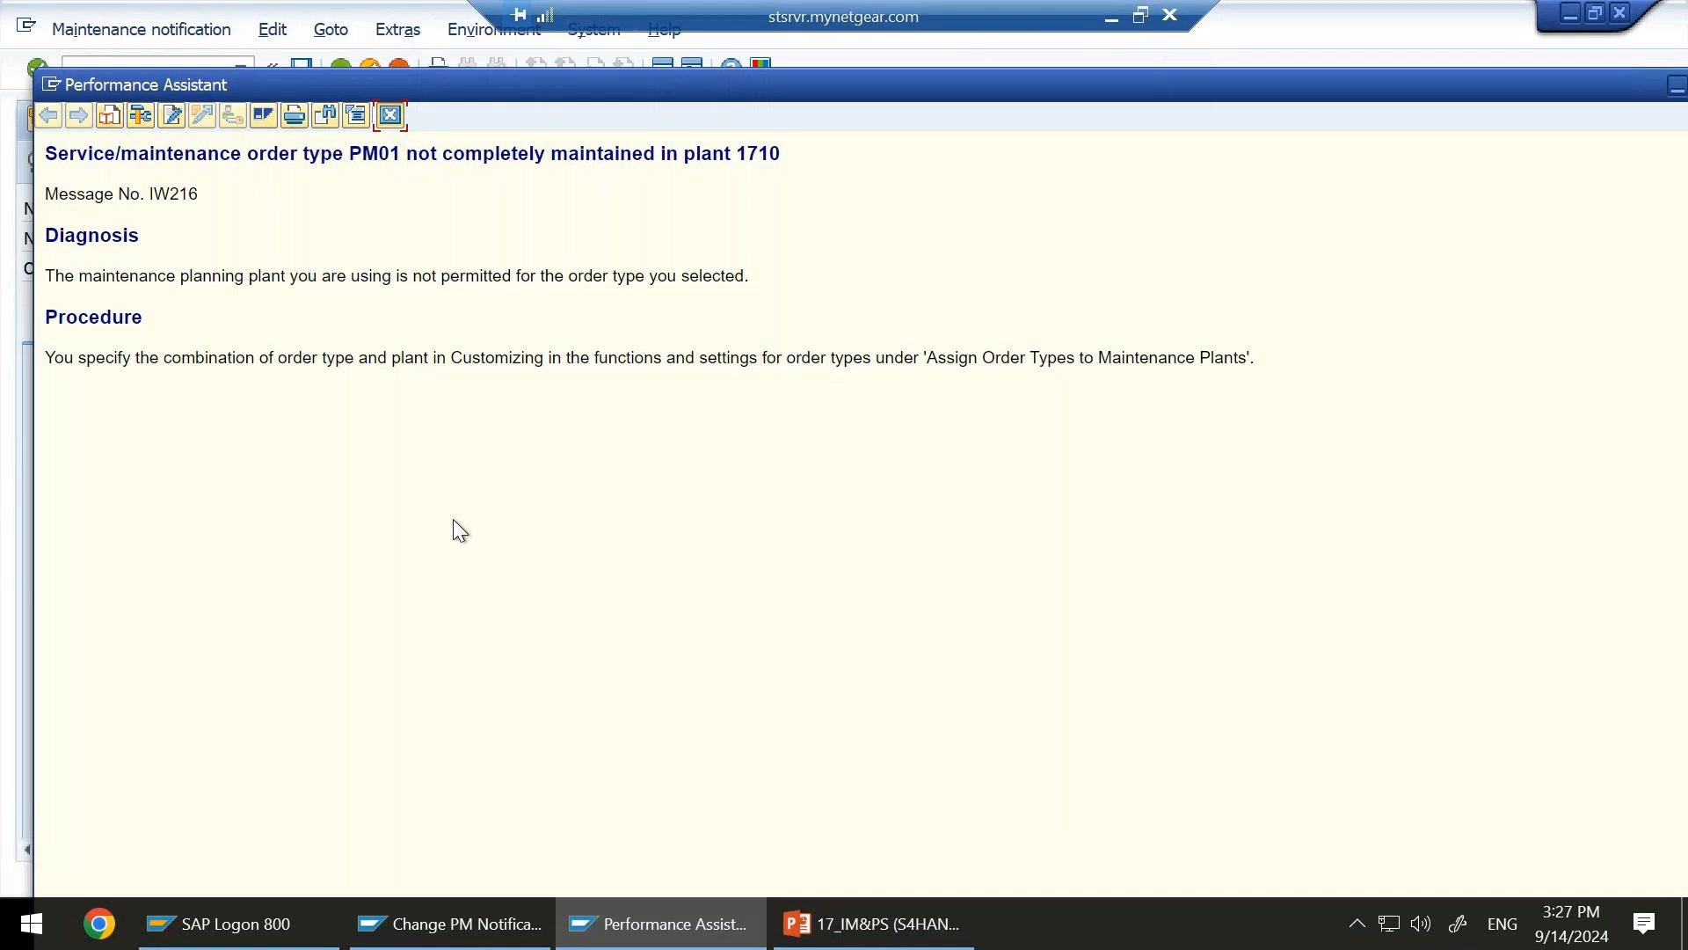
key(Escape)
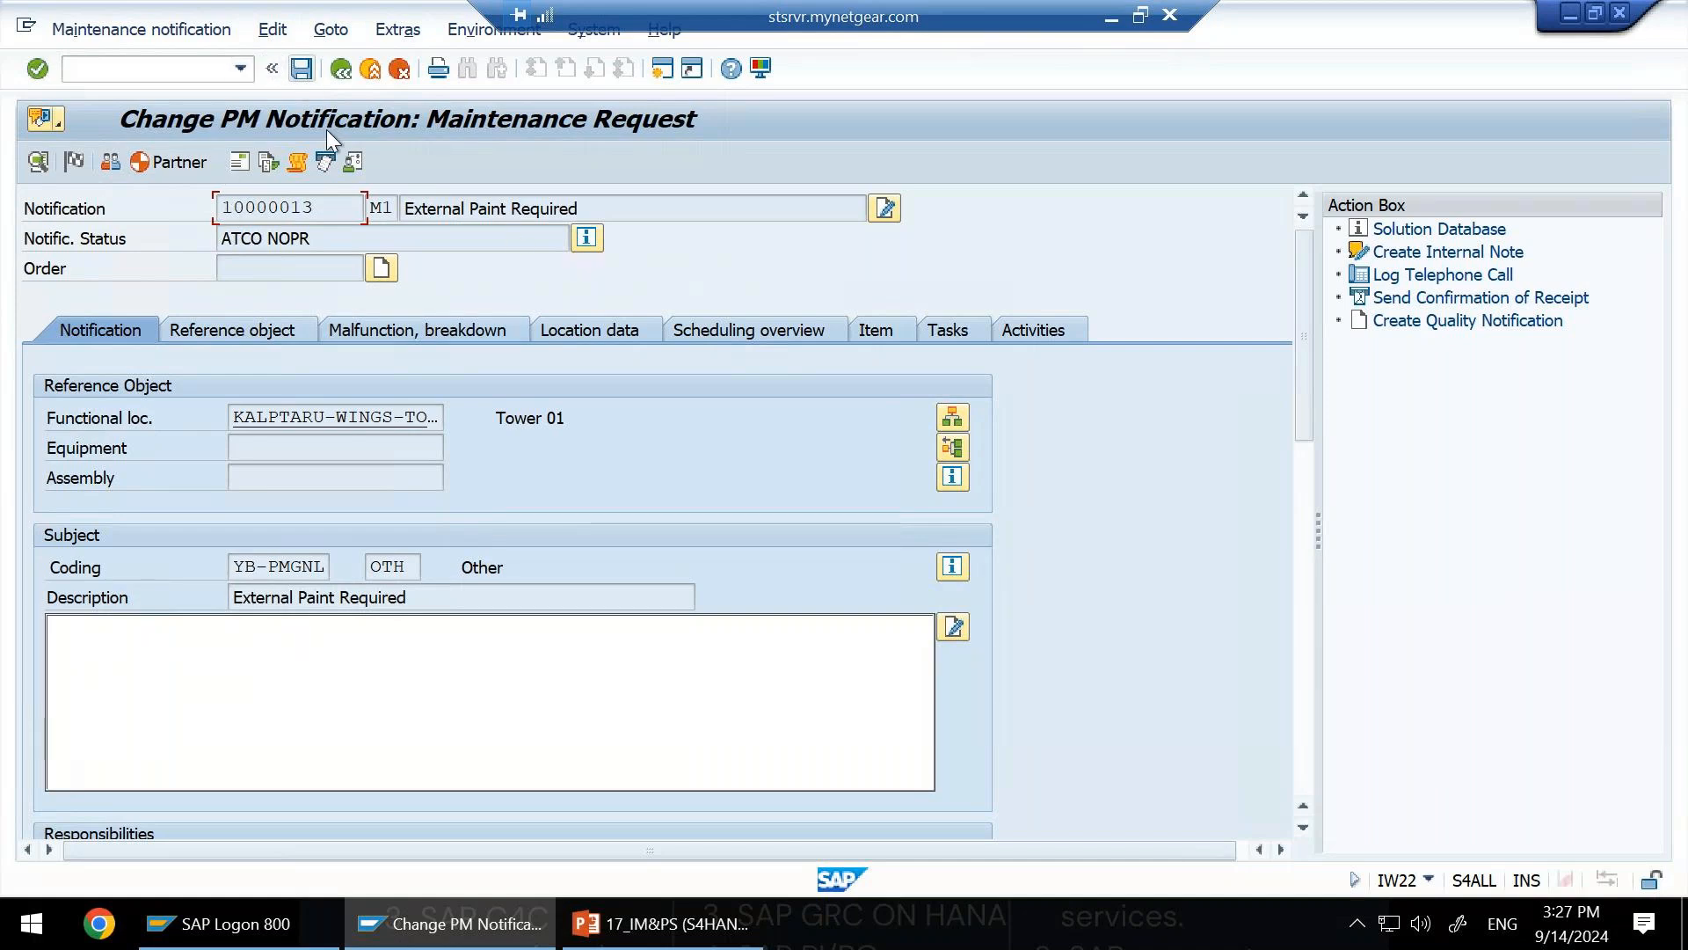
click(303, 71)
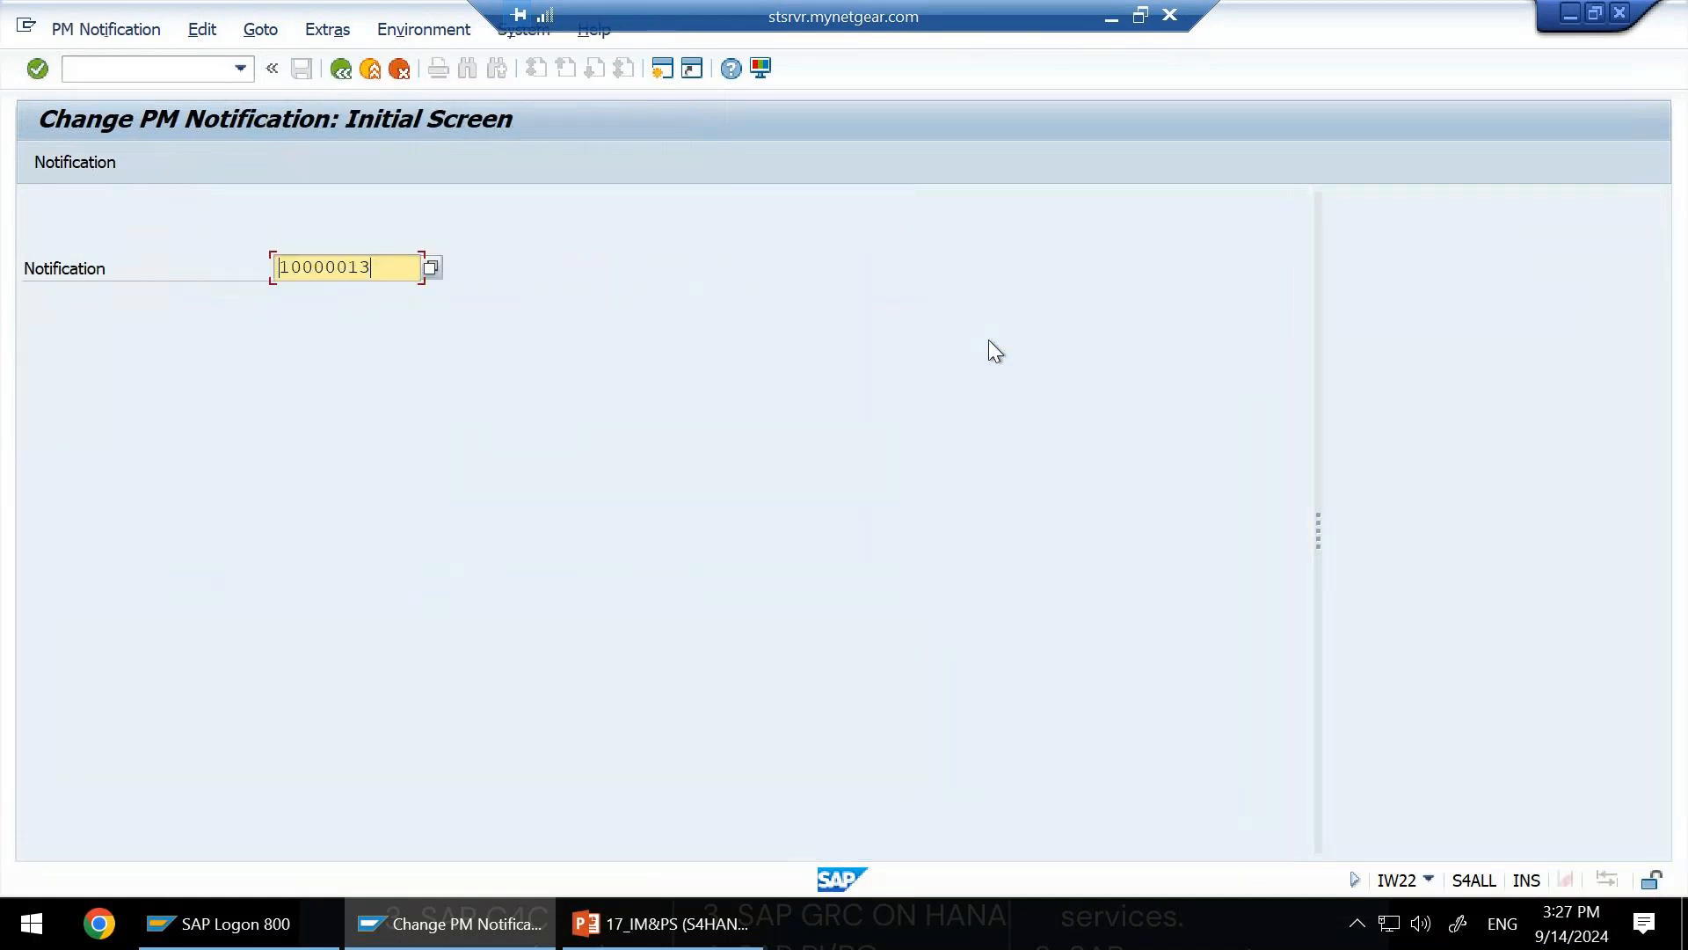
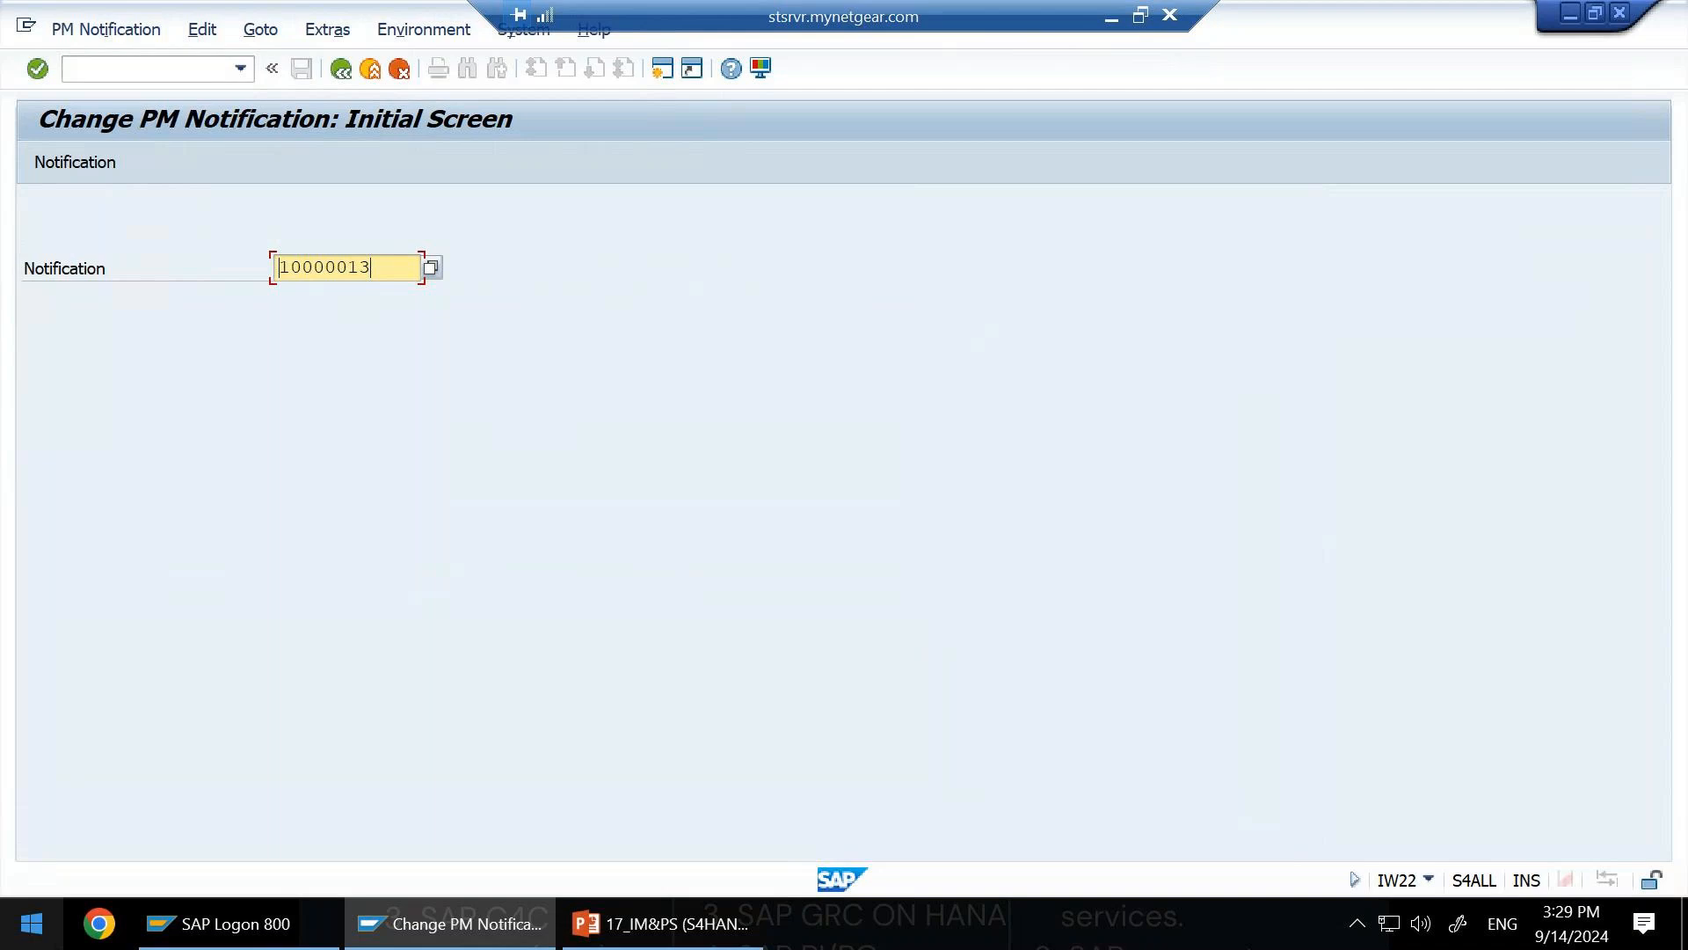
Start transaction IW21 and switch from its initial screen to change mode for the external paint notification at Tower 01.
click(370, 71)
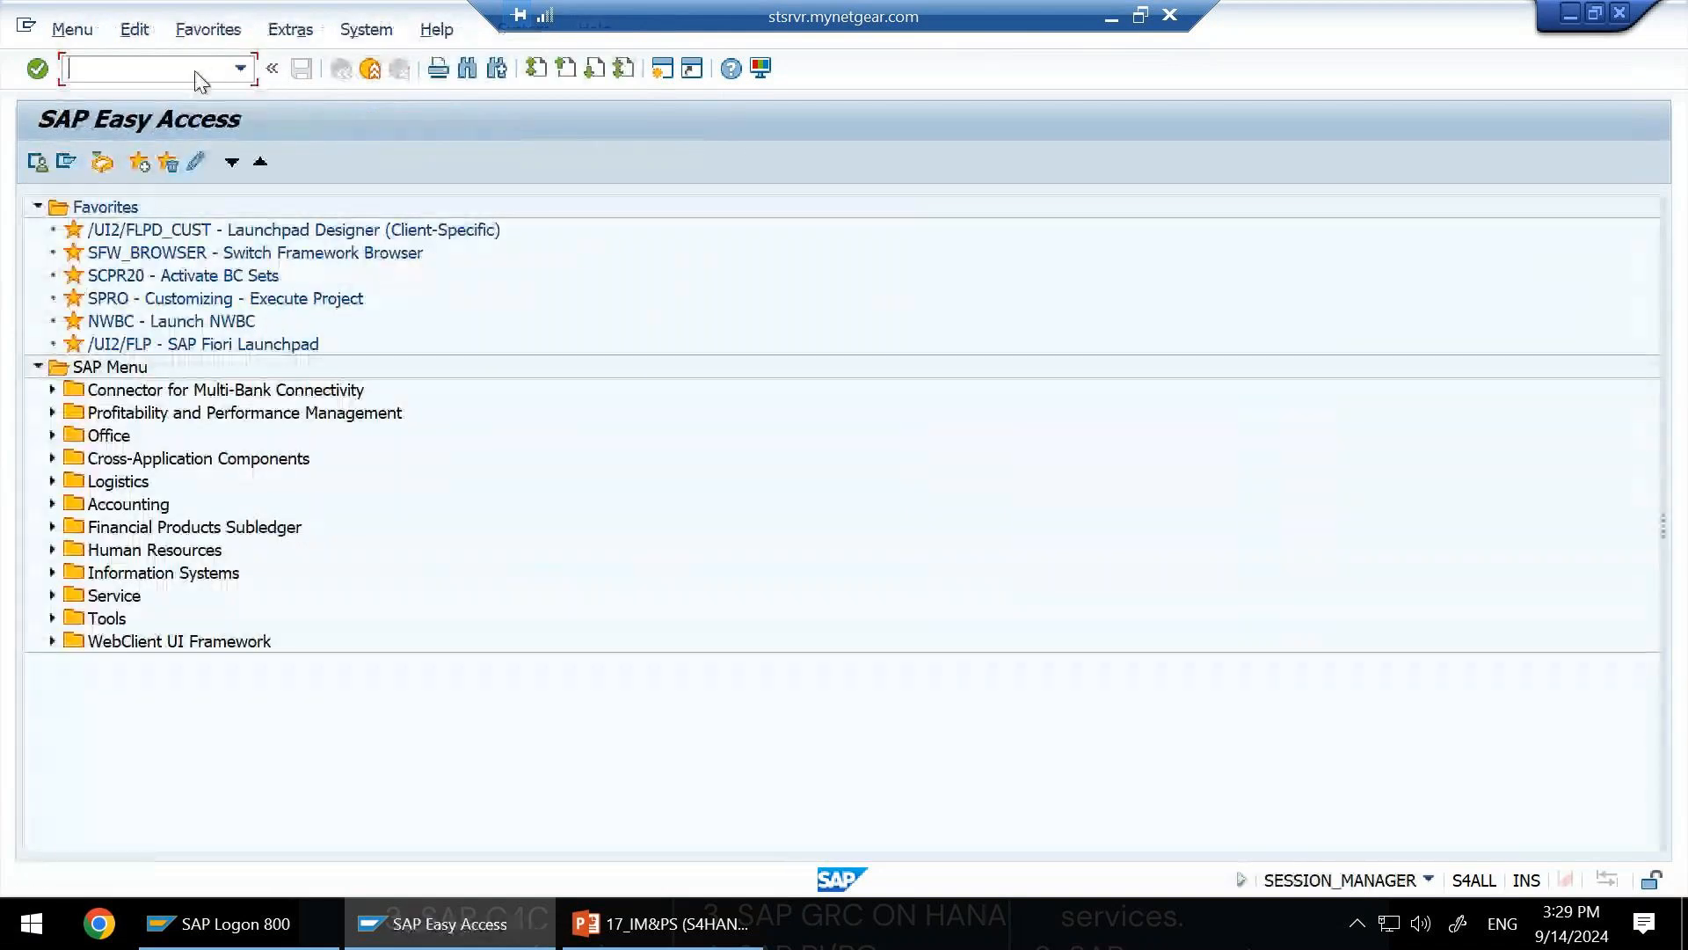
text(iw21)
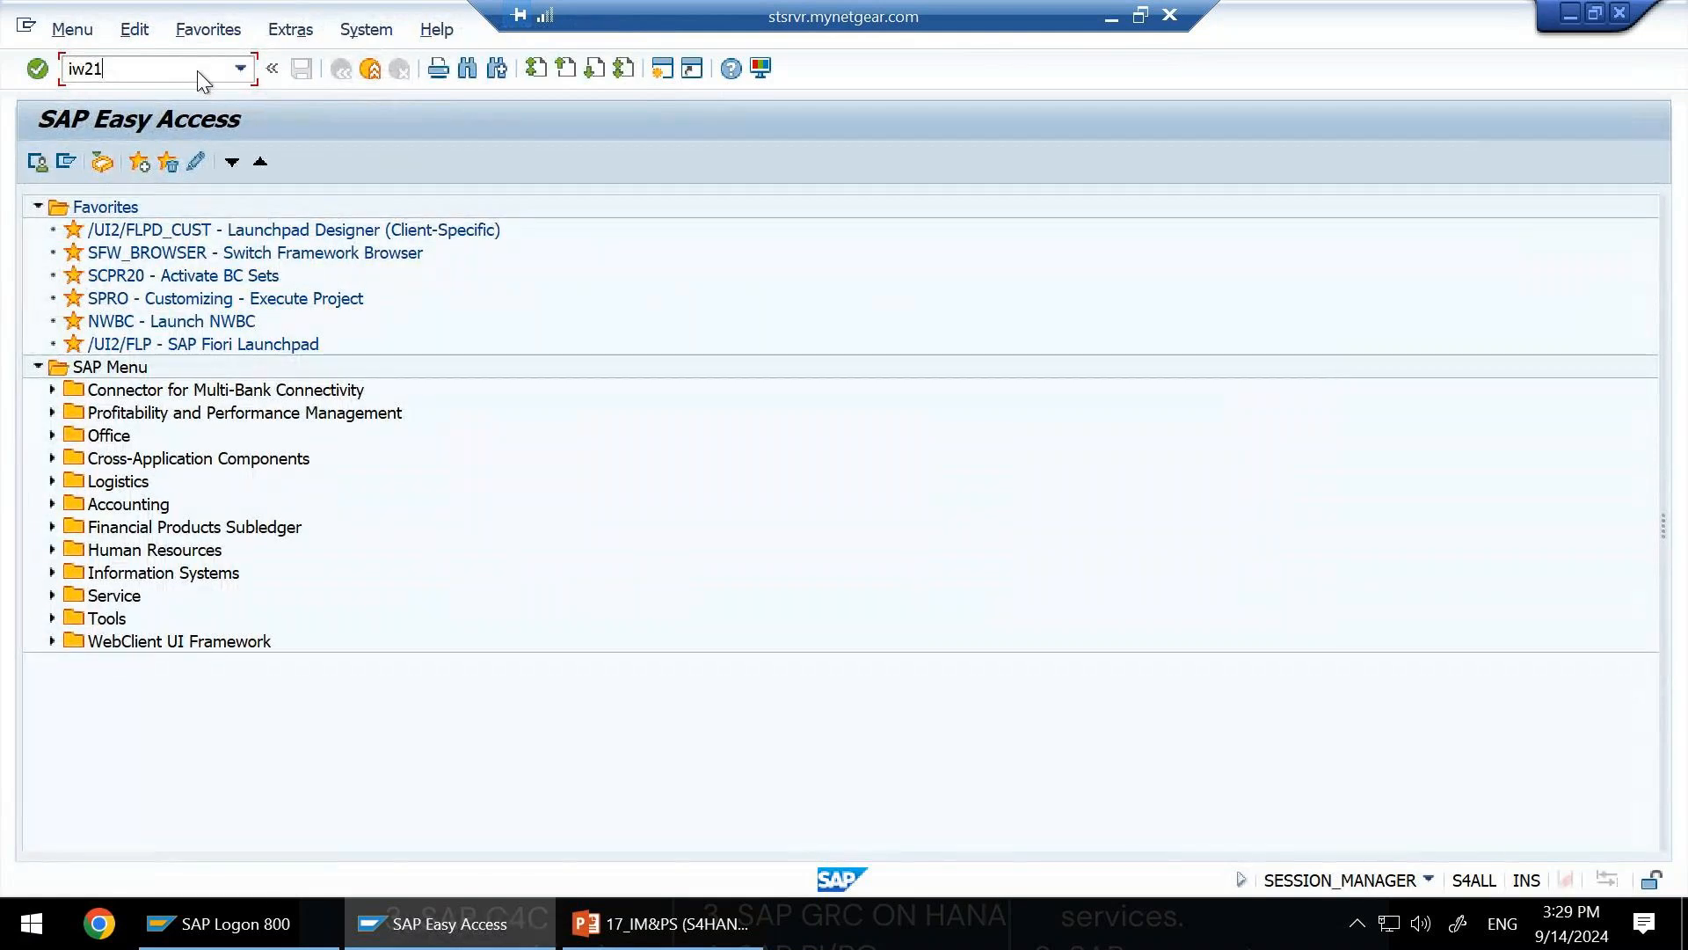
key(Return)
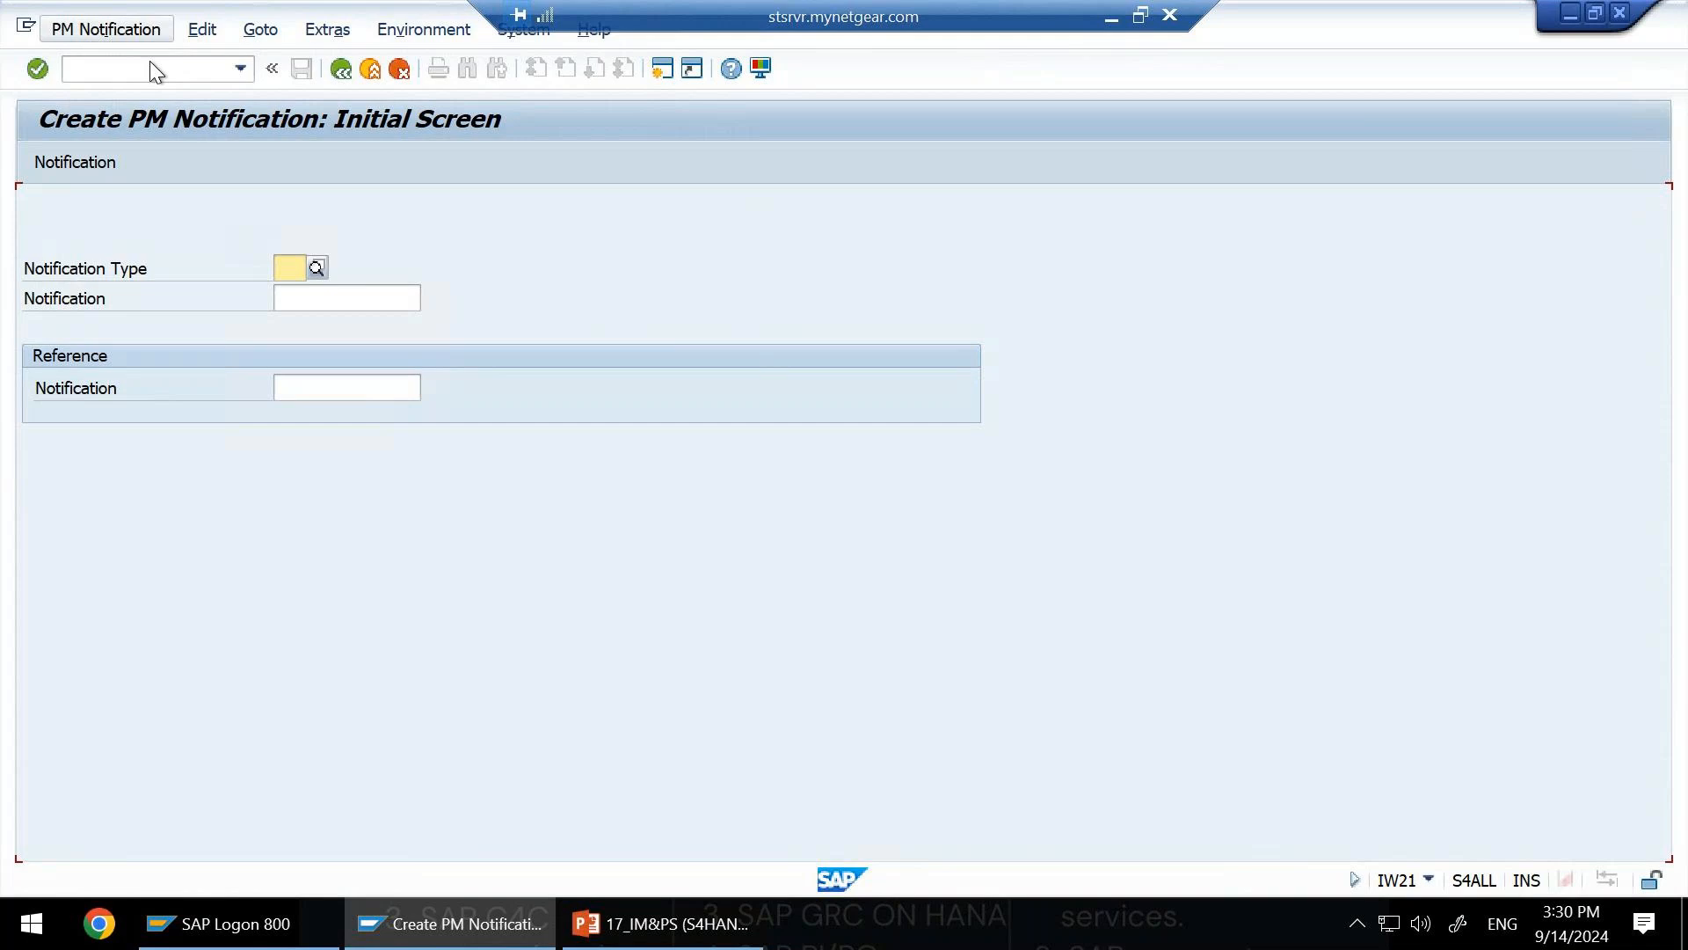
click(145, 37)
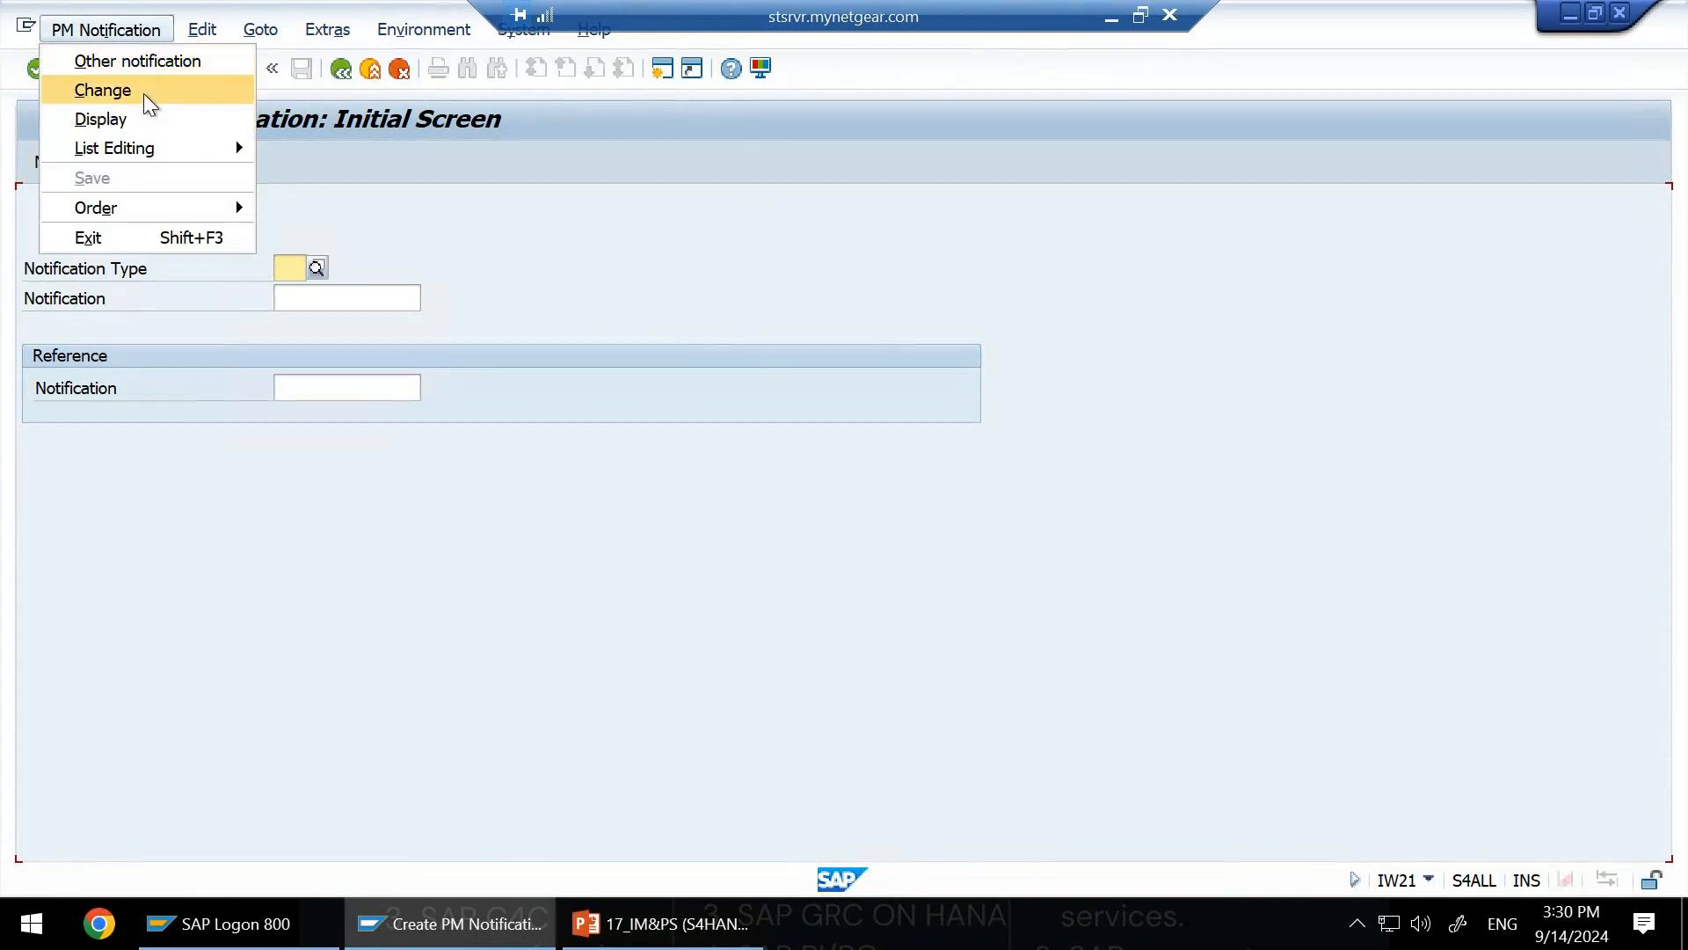
click(144, 92)
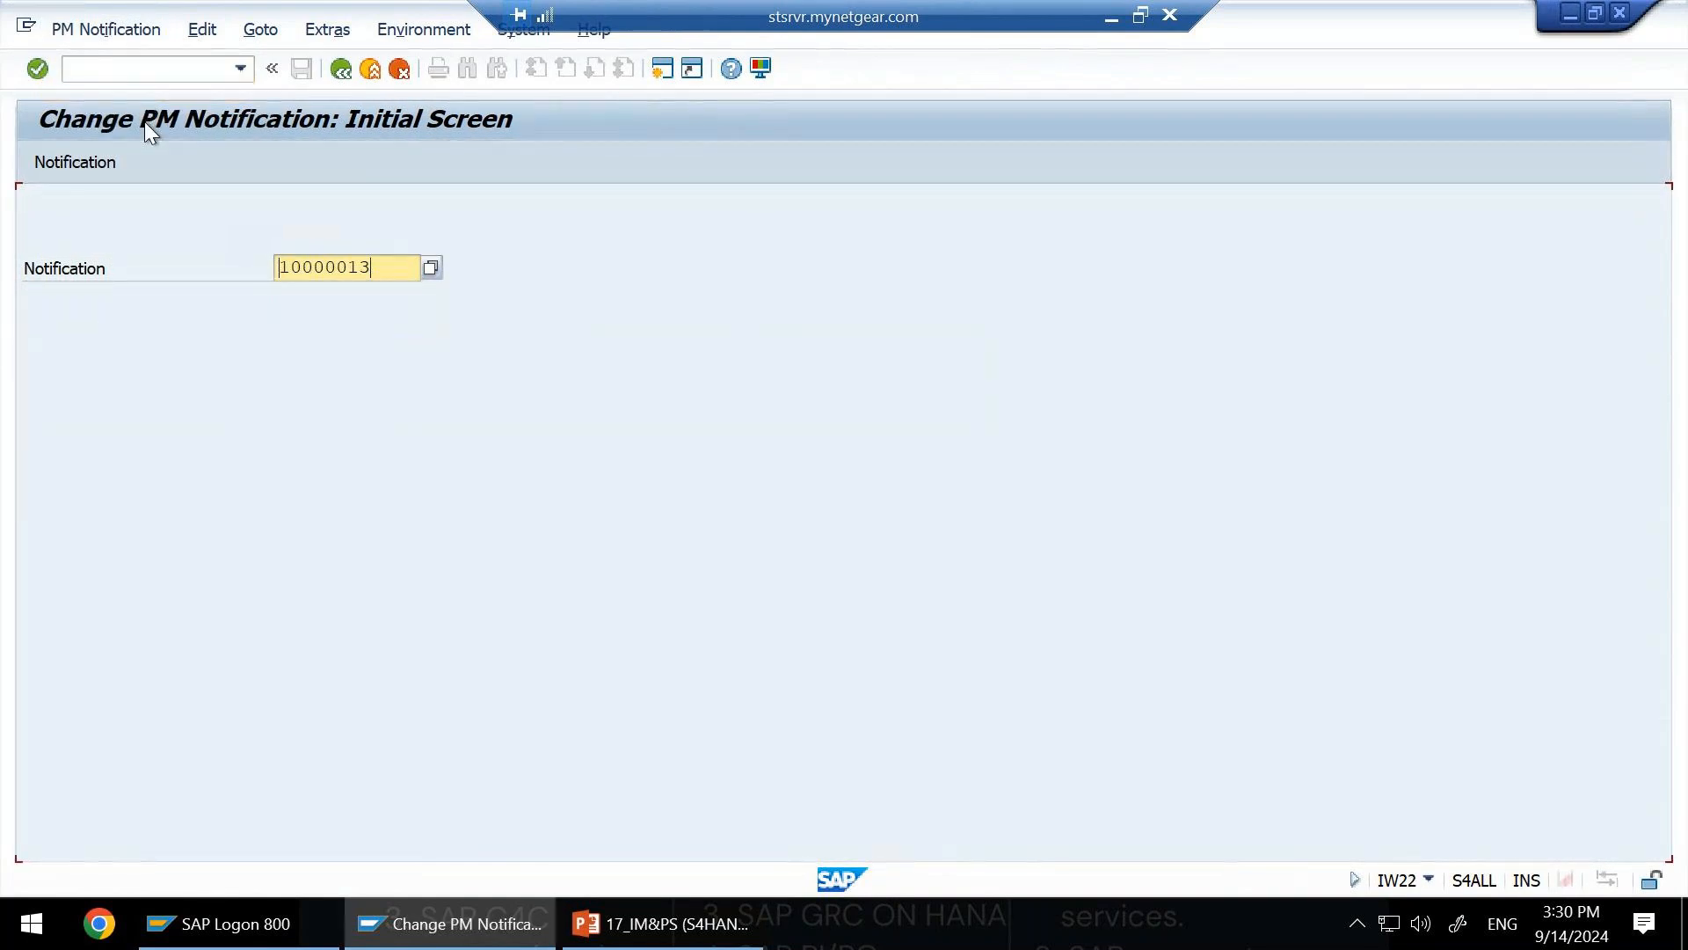
key(Return)
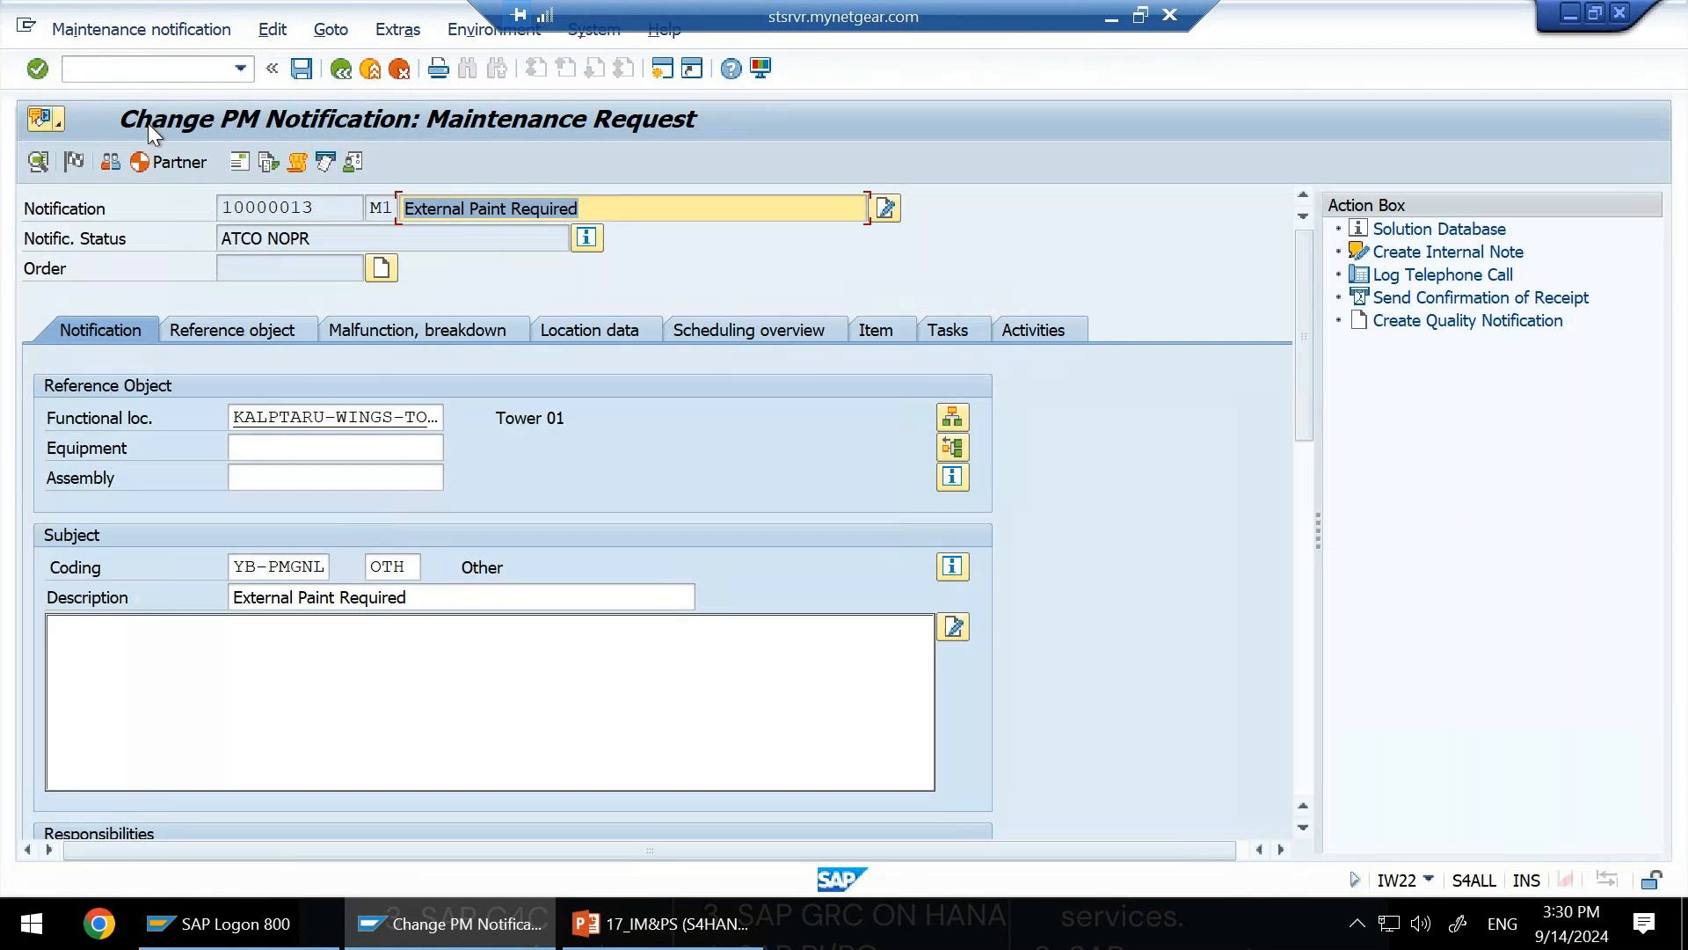
Start transaction SPRO in a new session and display the SAP Reference IMG.
click(661, 70)
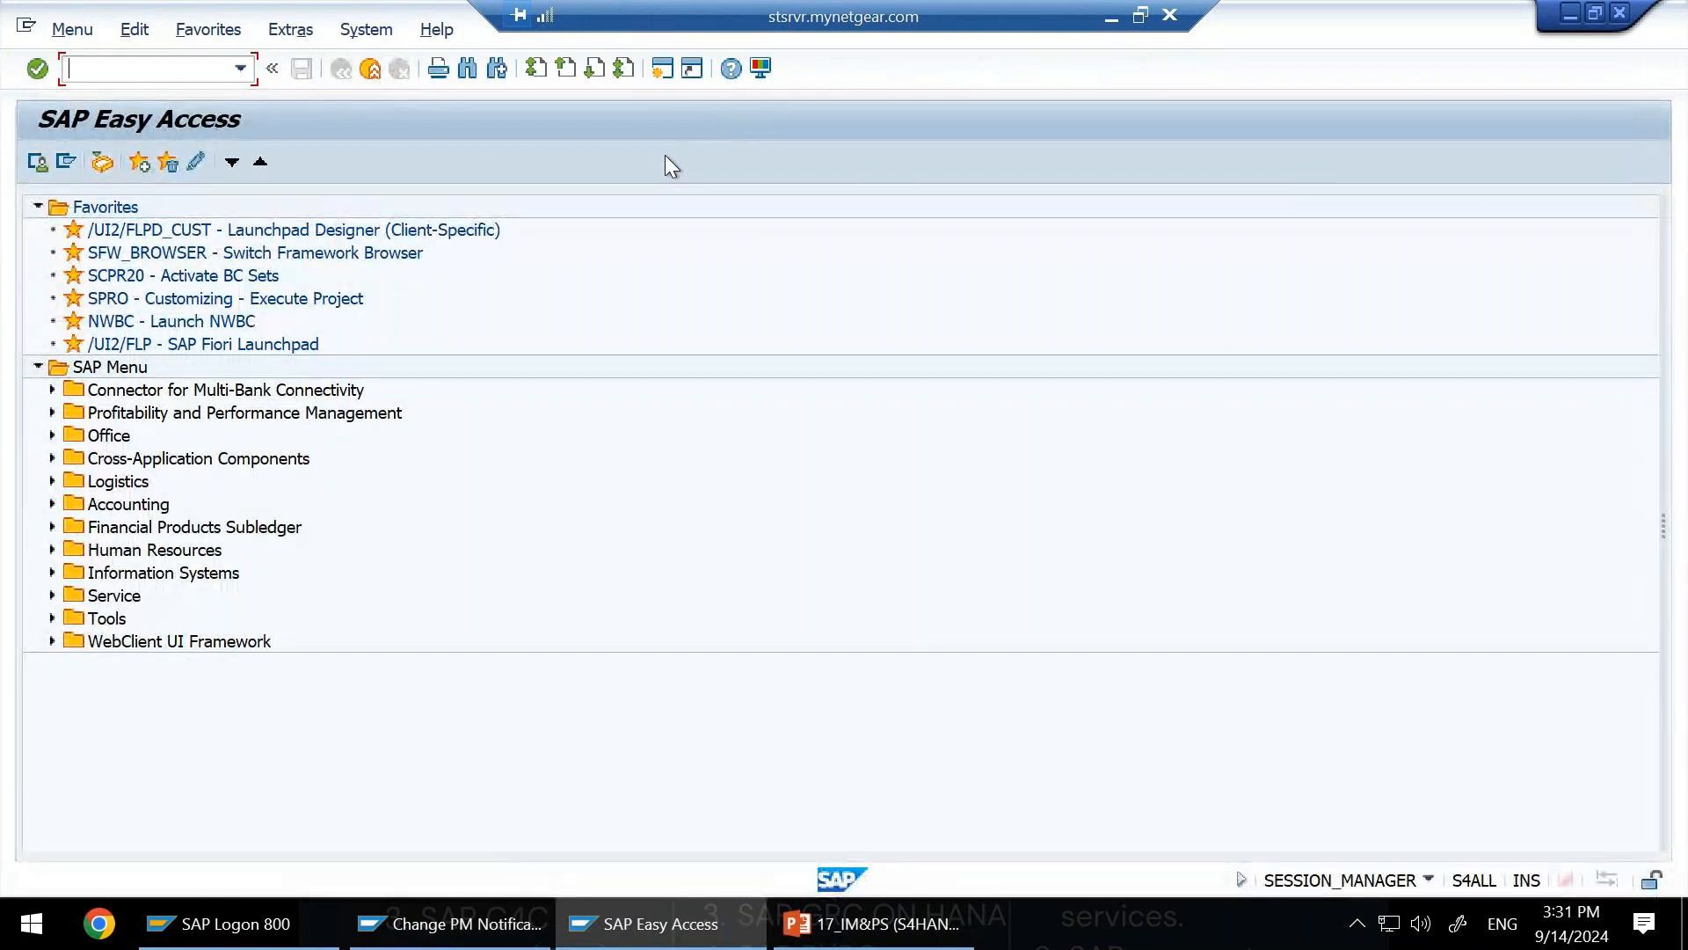
text(spro)
key(Return)
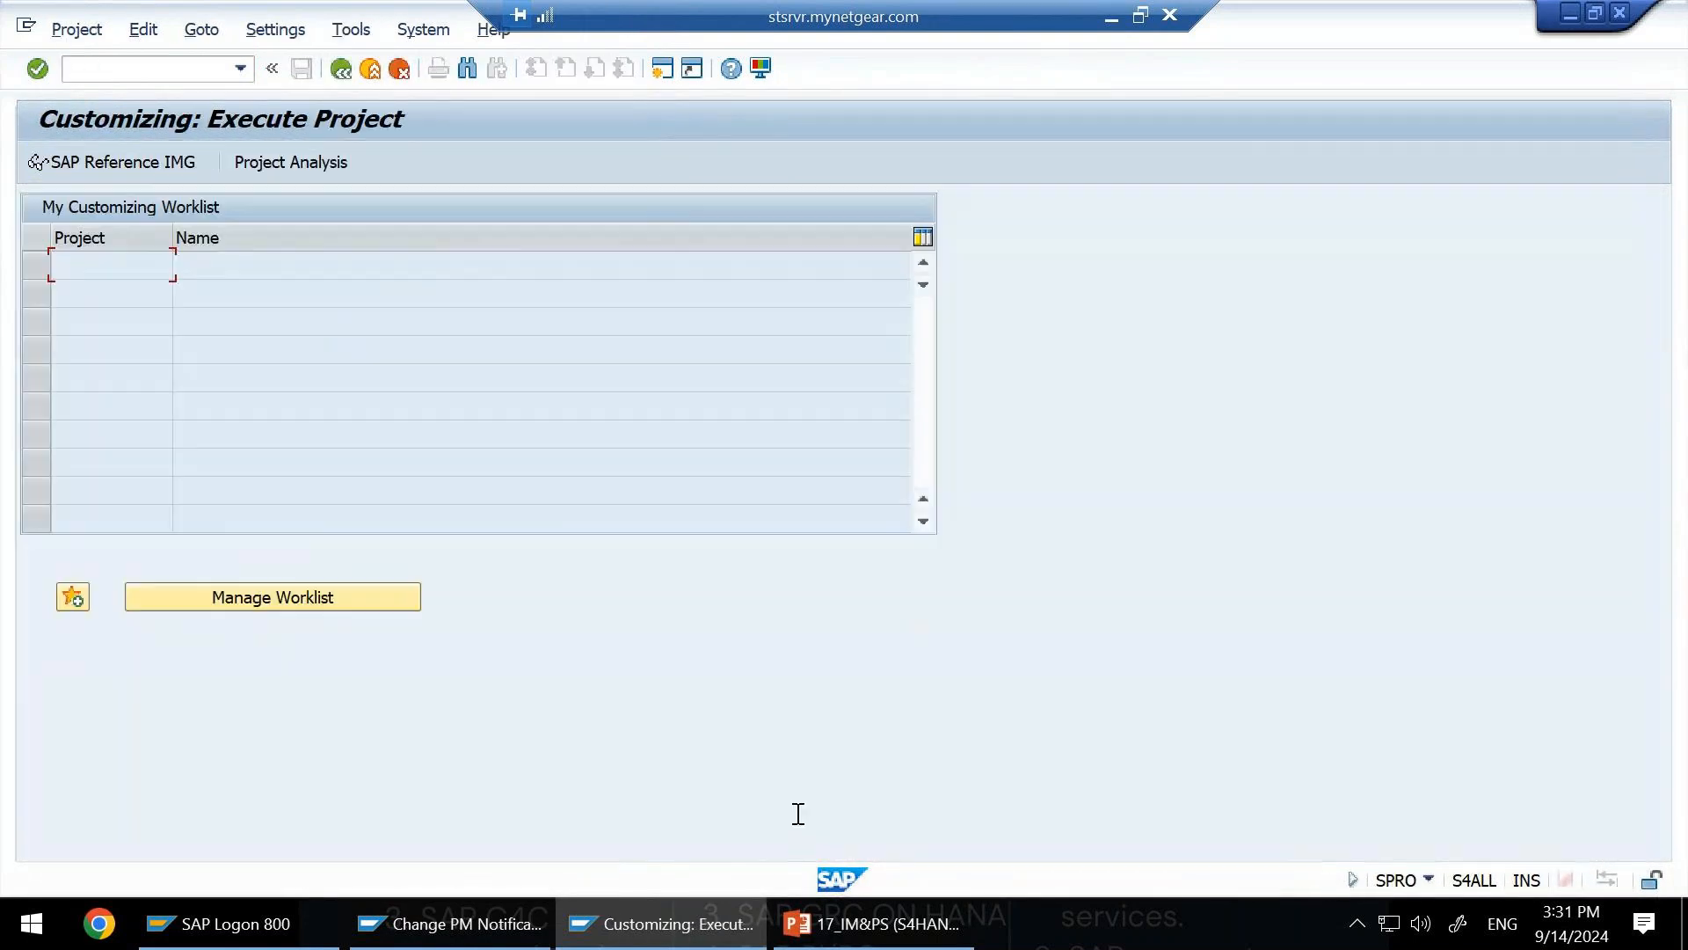
key(F5)
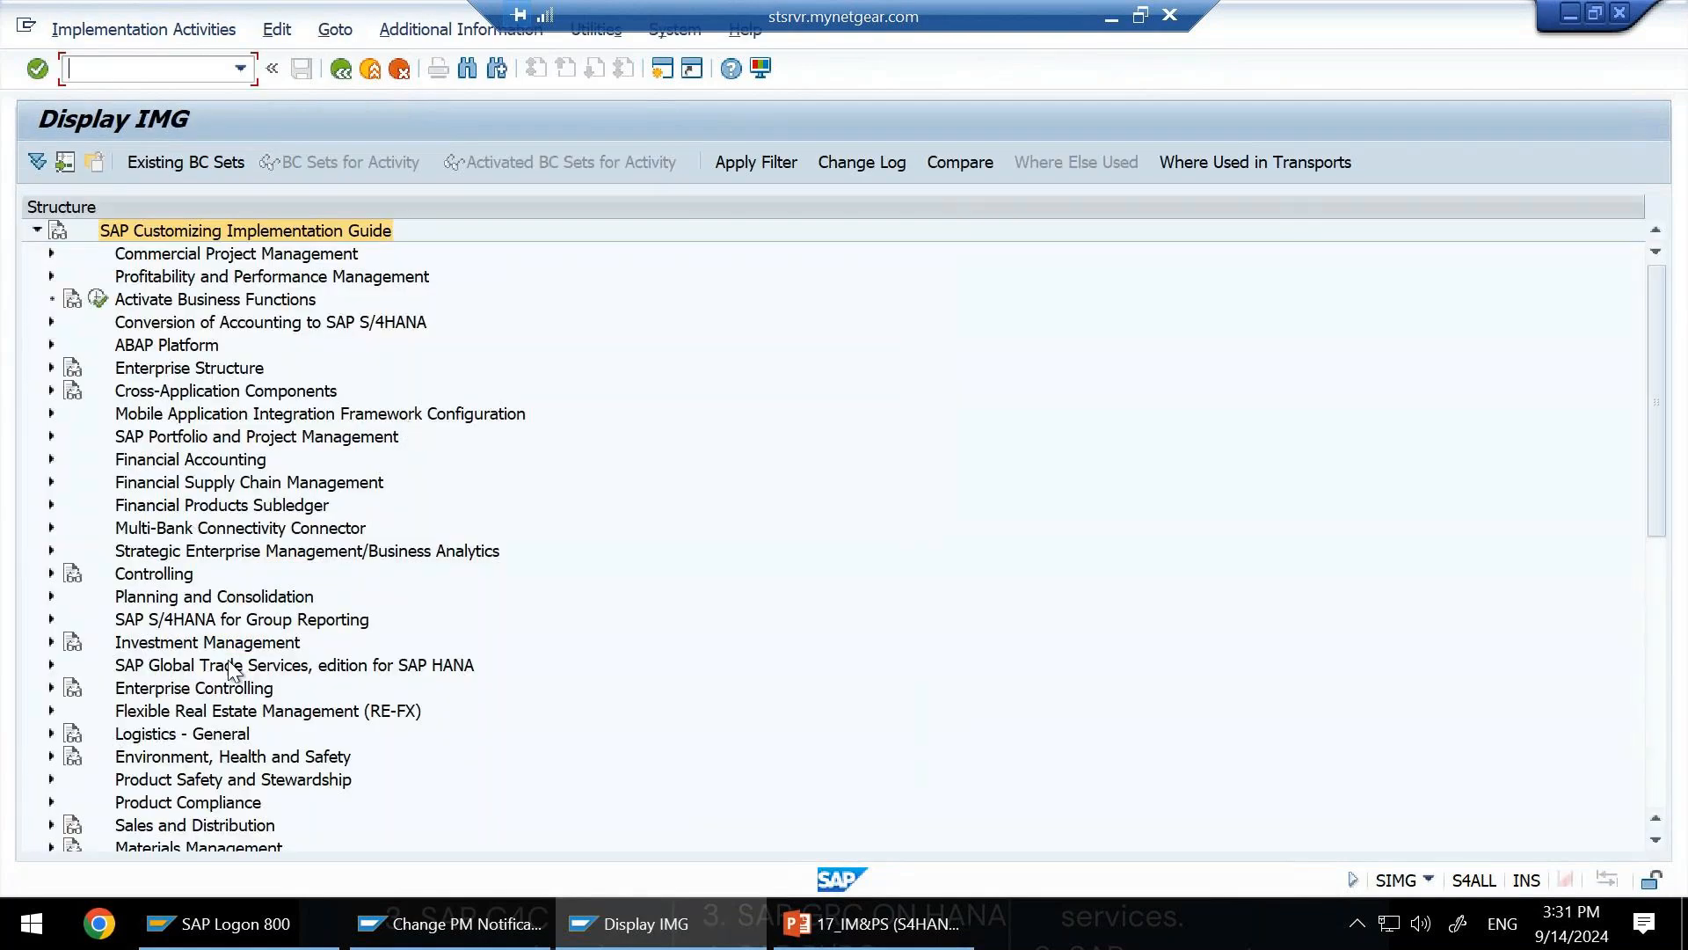
Open the notification types overview among the maintenance and service notification settings, under Plant Maintenance and Customer Service, Maintenance and Service Processing.
scroll(236, 655, down, 3)
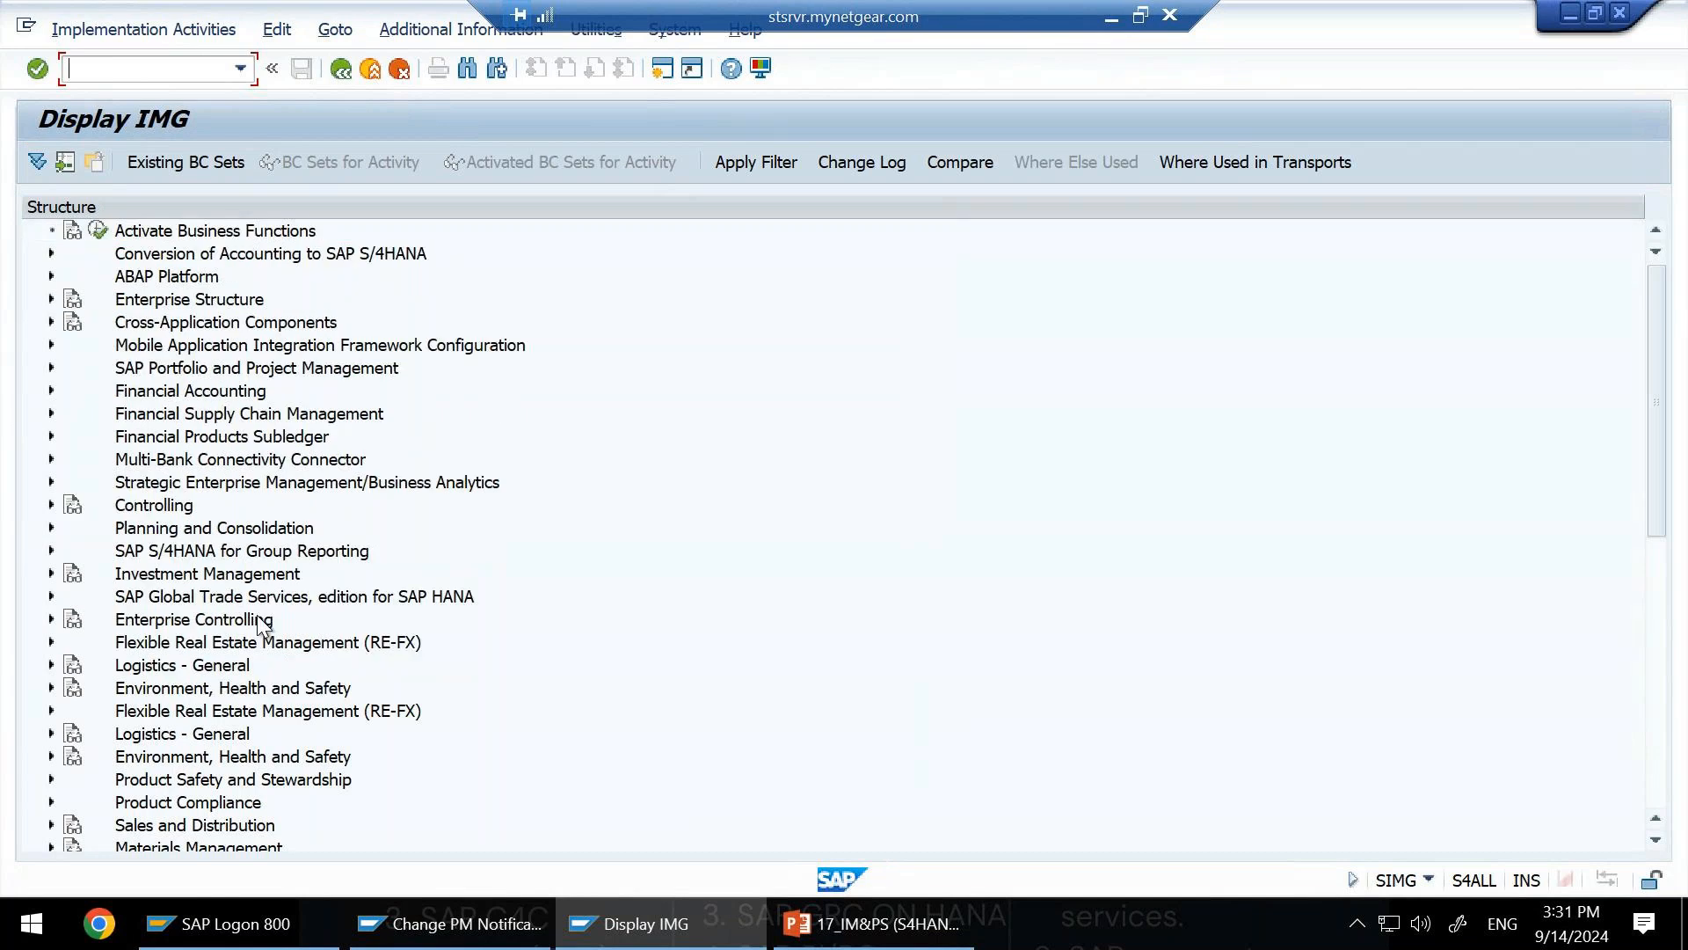
scroll(141, 804, down, 1)
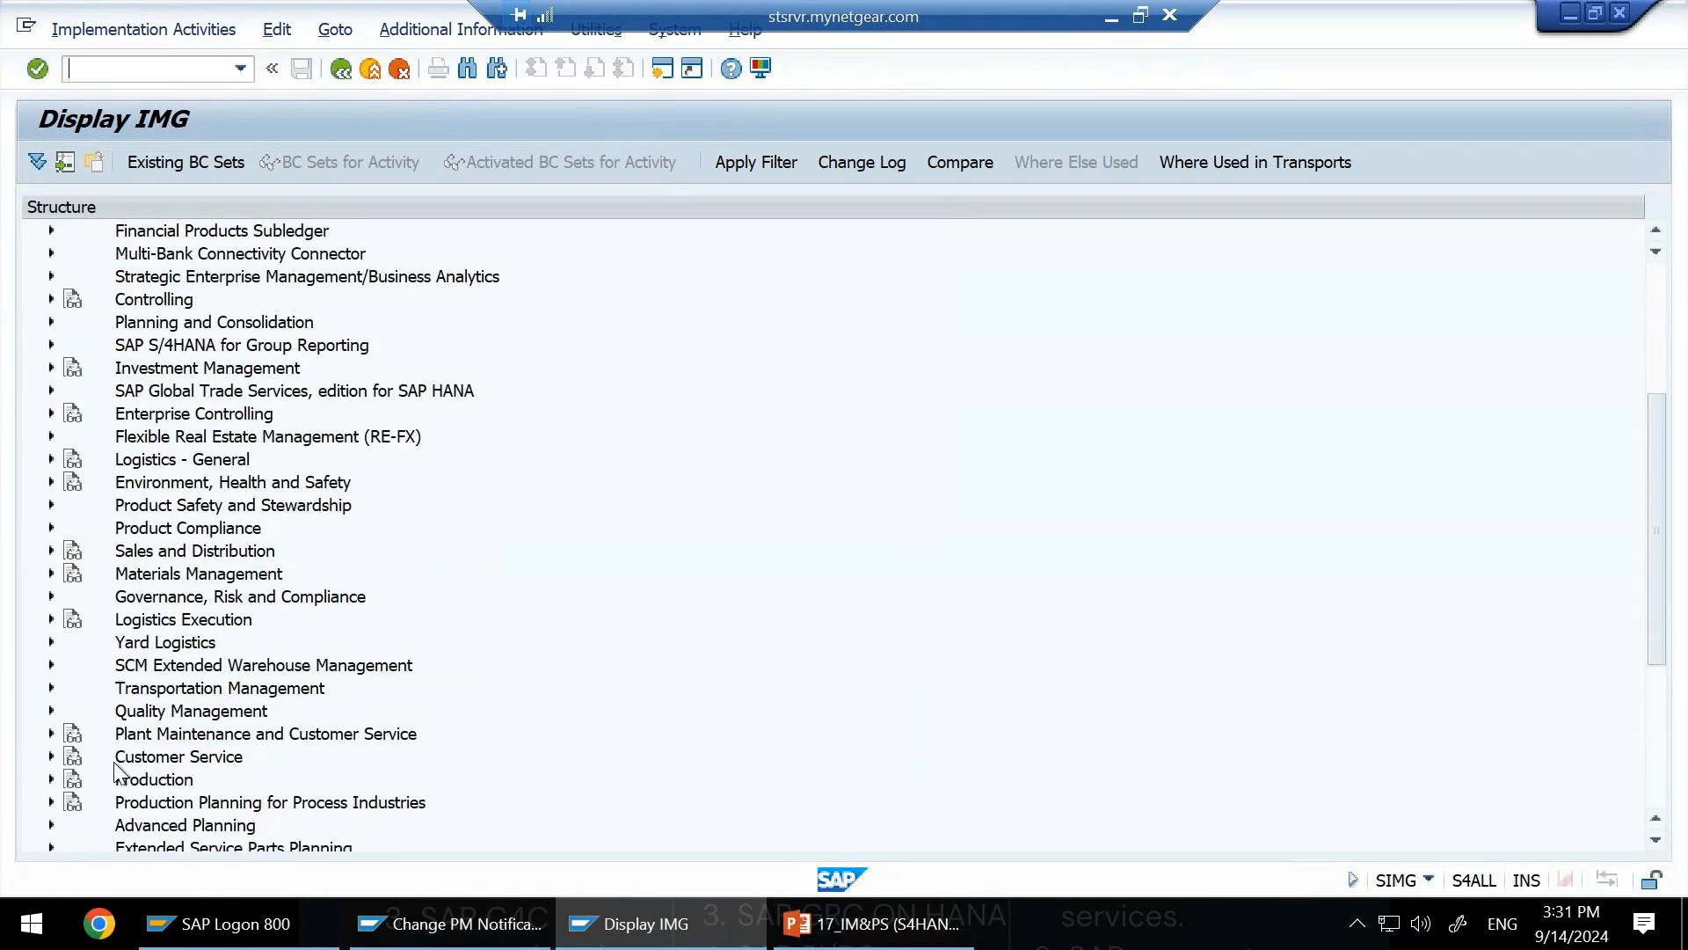
click(50, 733)
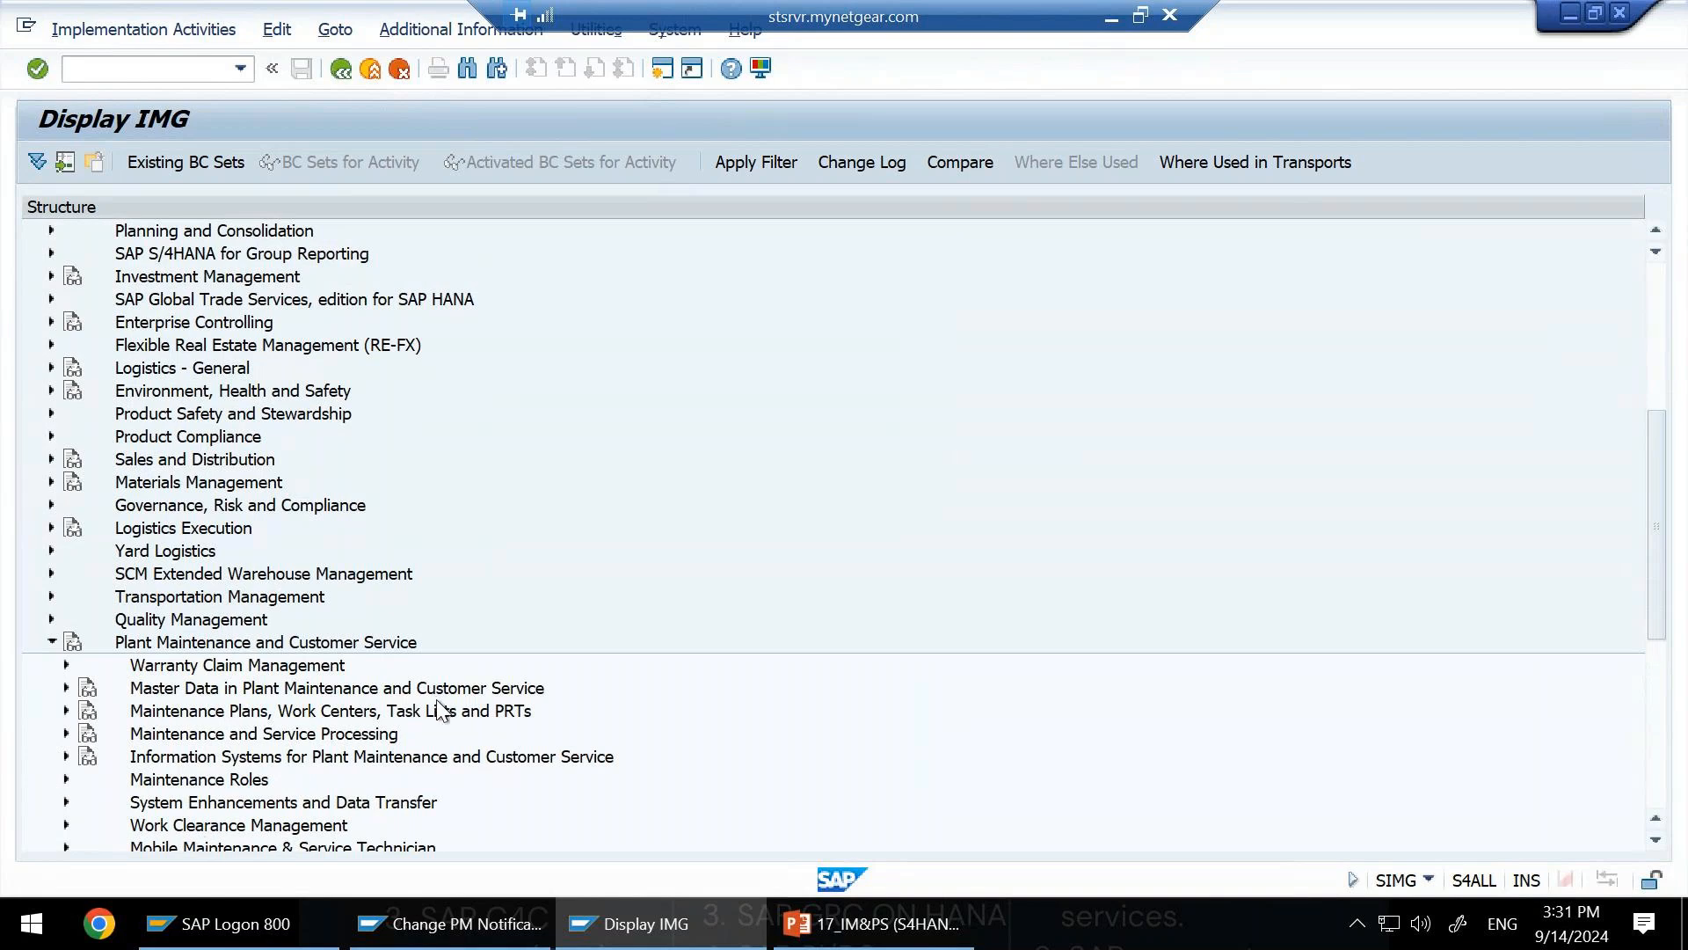
scroll(273, 813, down, 3)
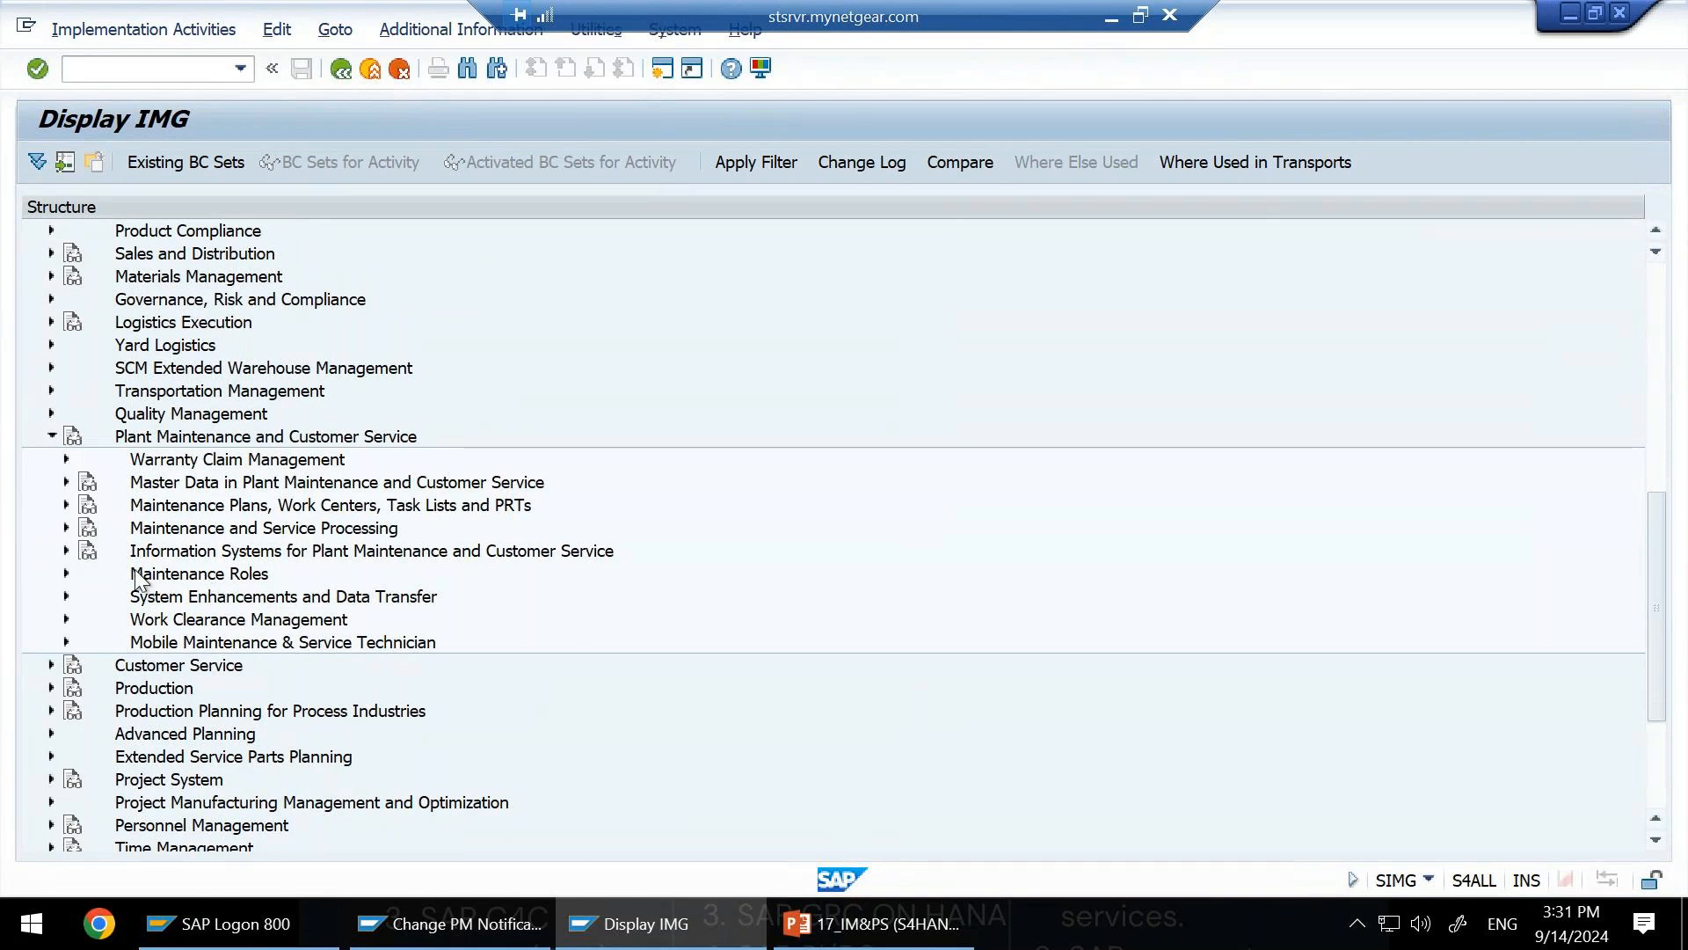
click(66, 527)
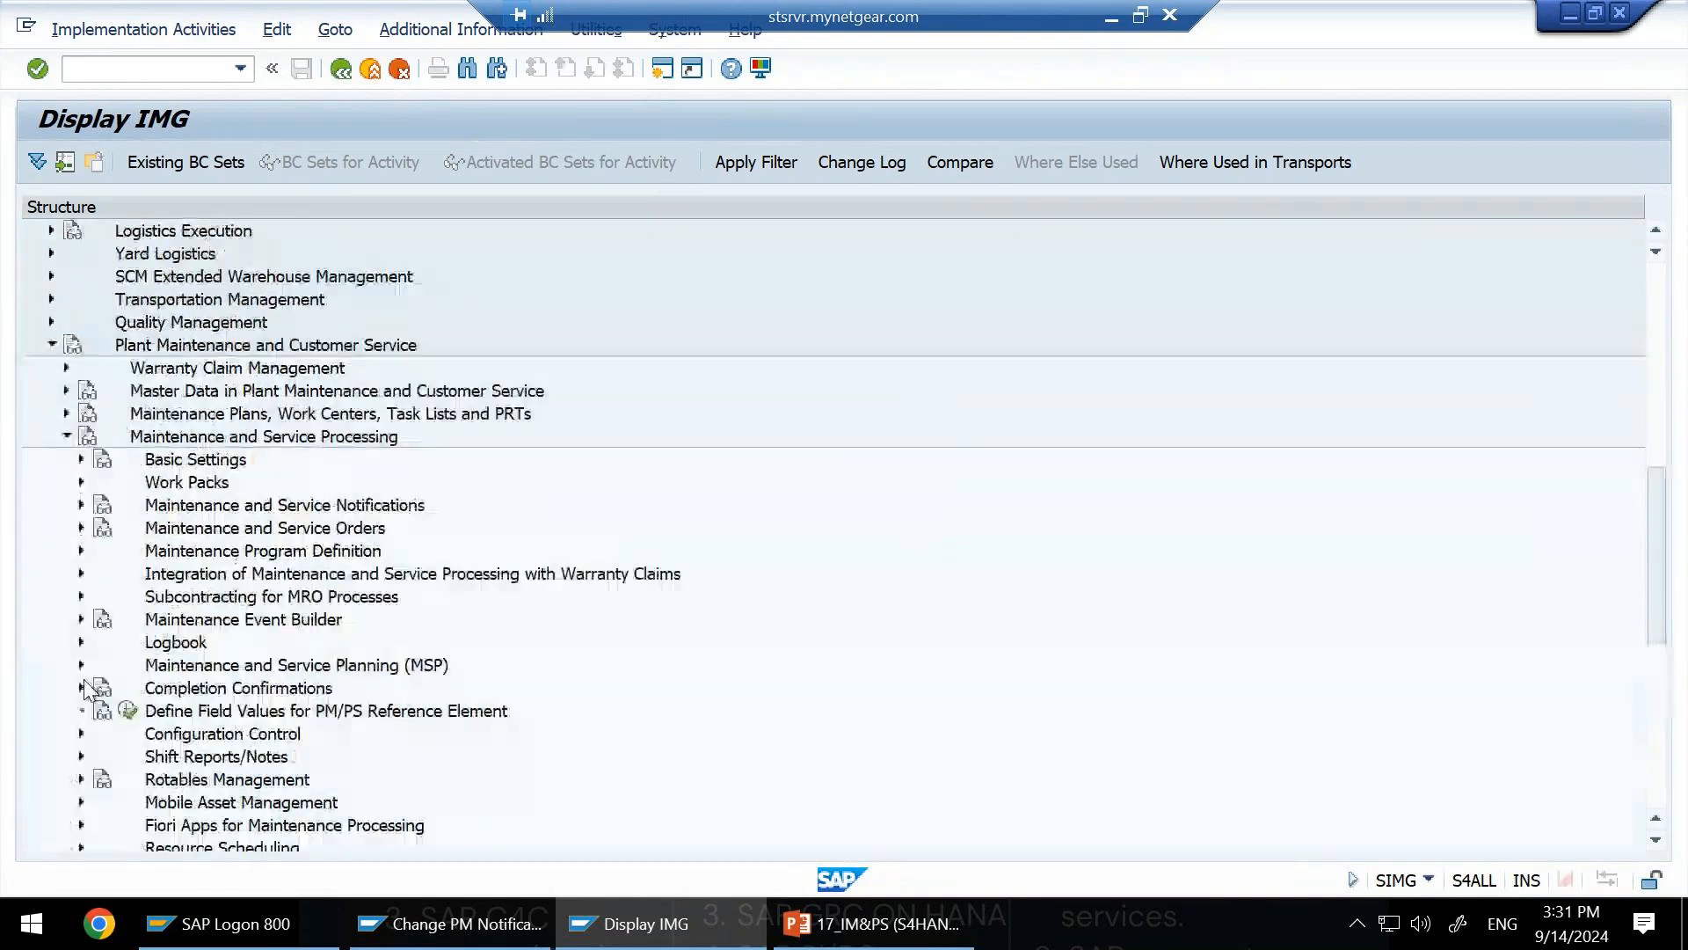
click(80, 505)
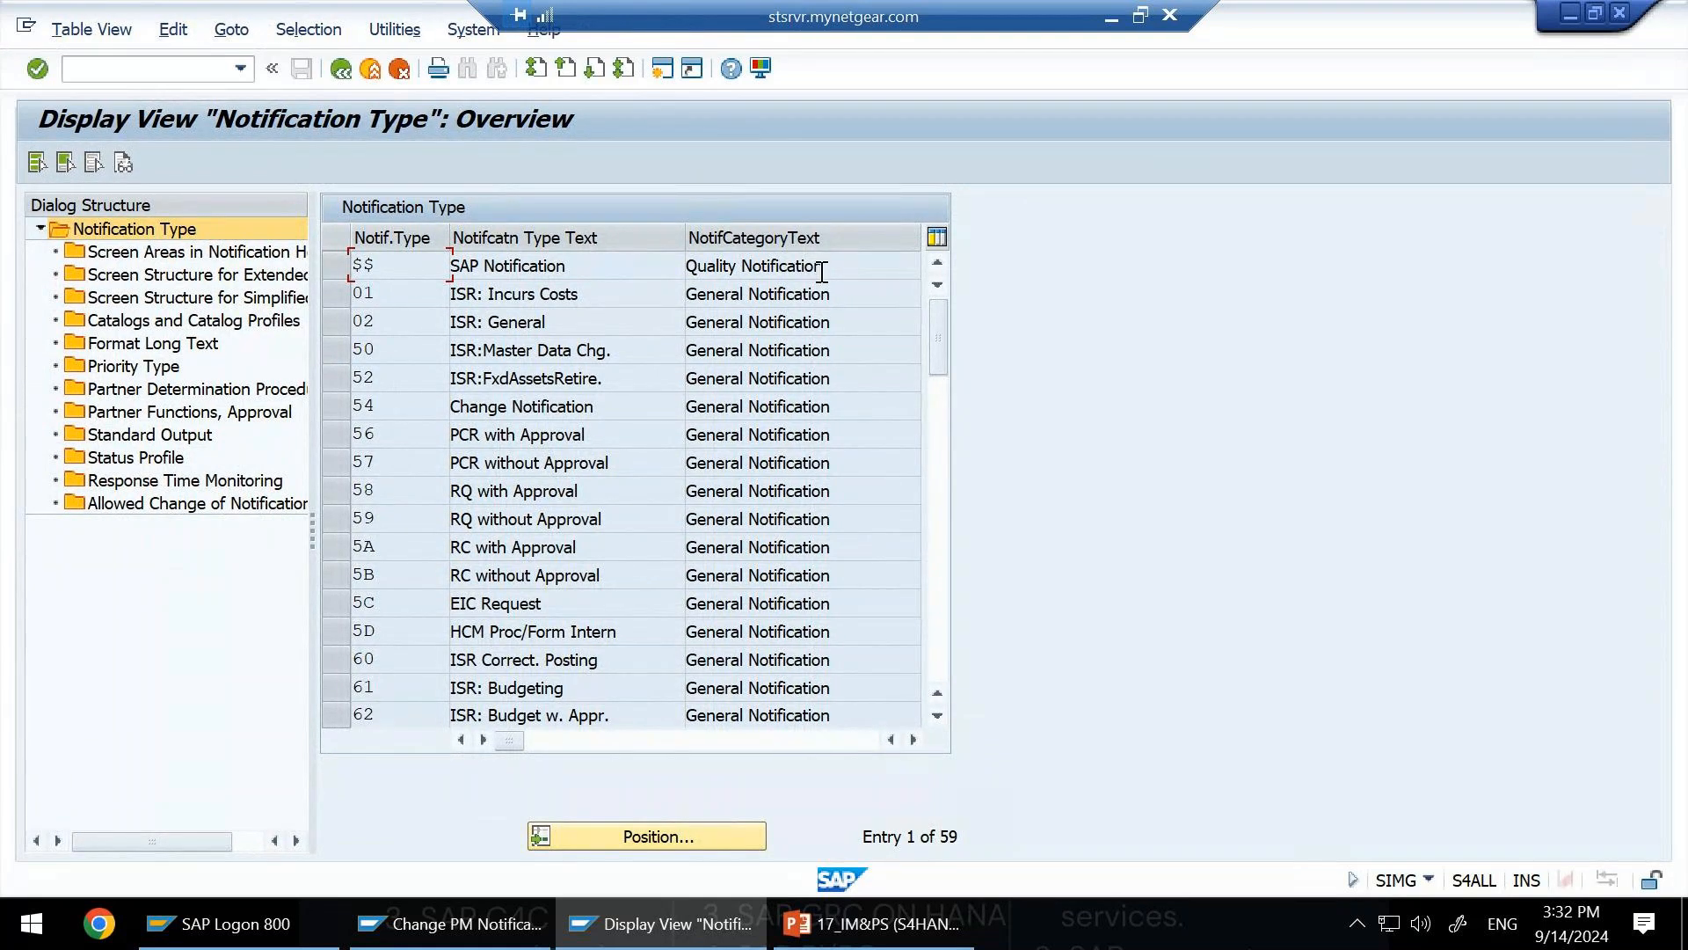
Position the notification type list at entry M1.
click(777, 457)
click(648, 834)
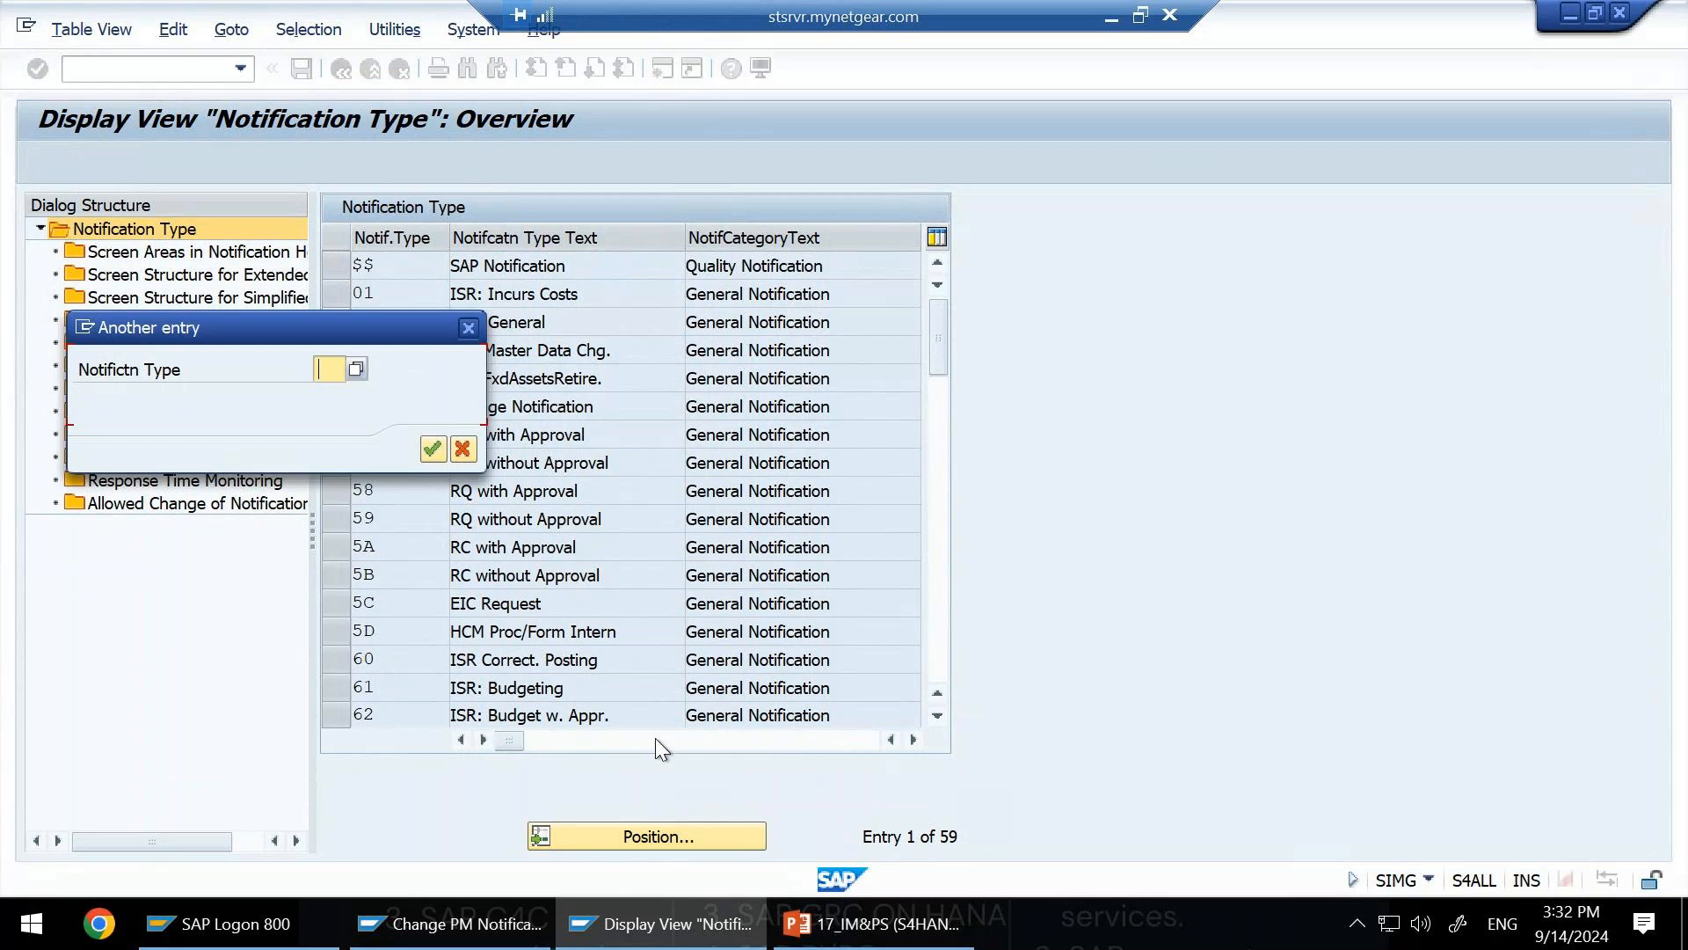
text(M1)
key(Return)
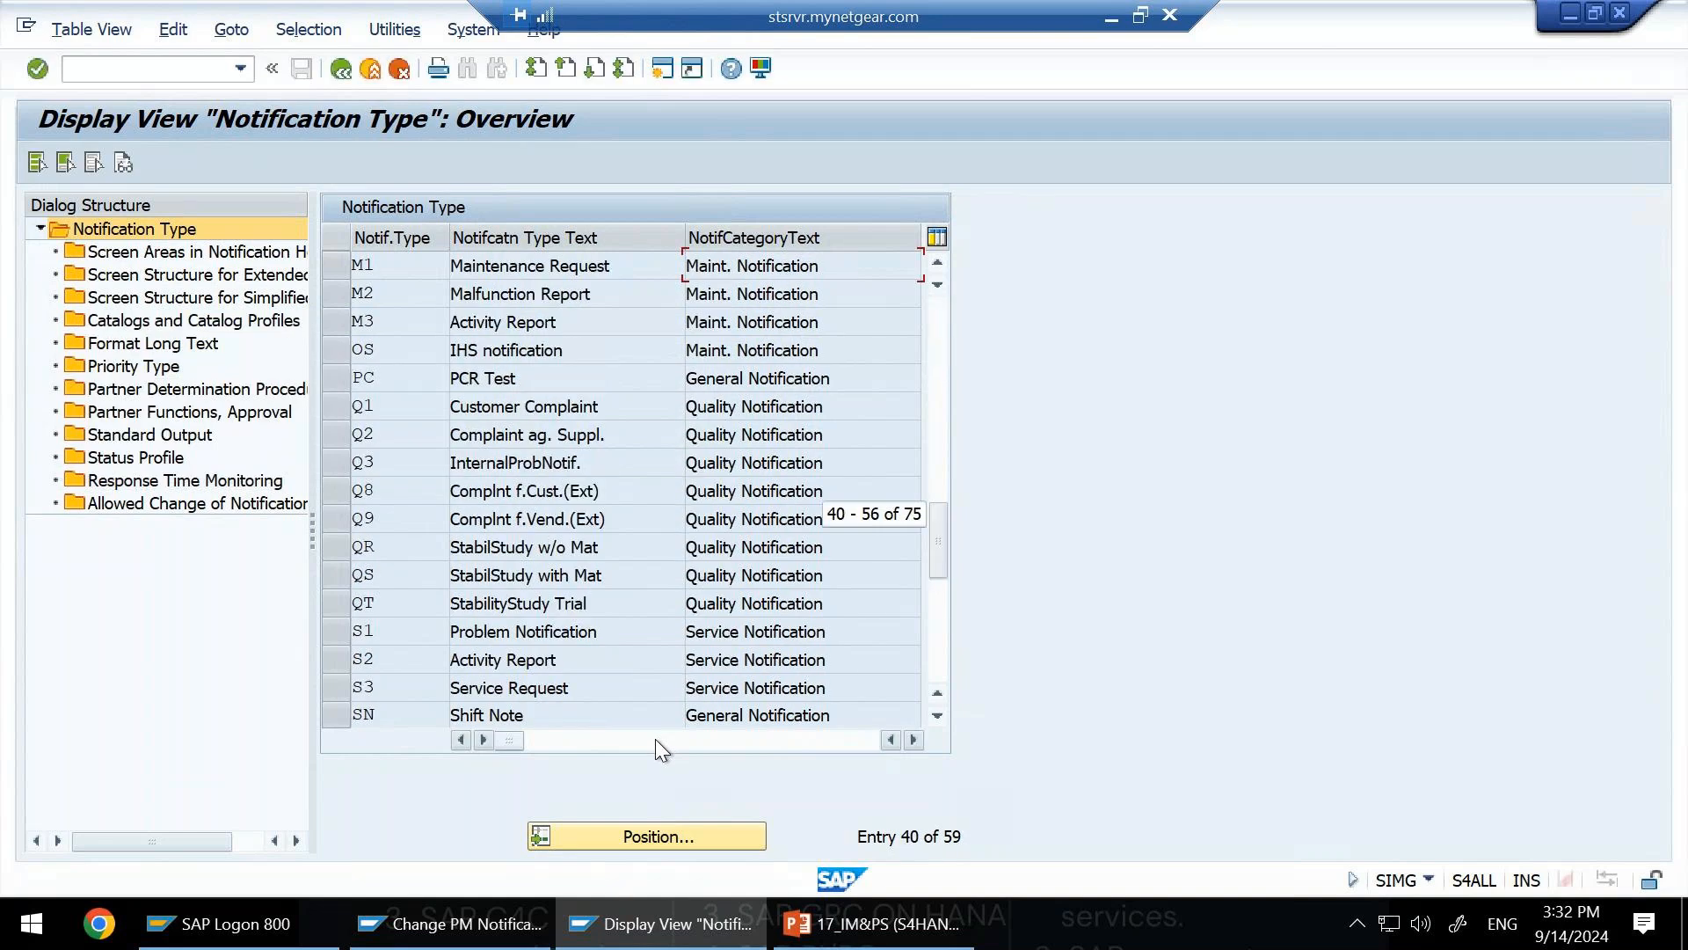
Select notification type M1, Maintenance Request, and open its Screen Areas in Notification Header settings.
click(335, 268)
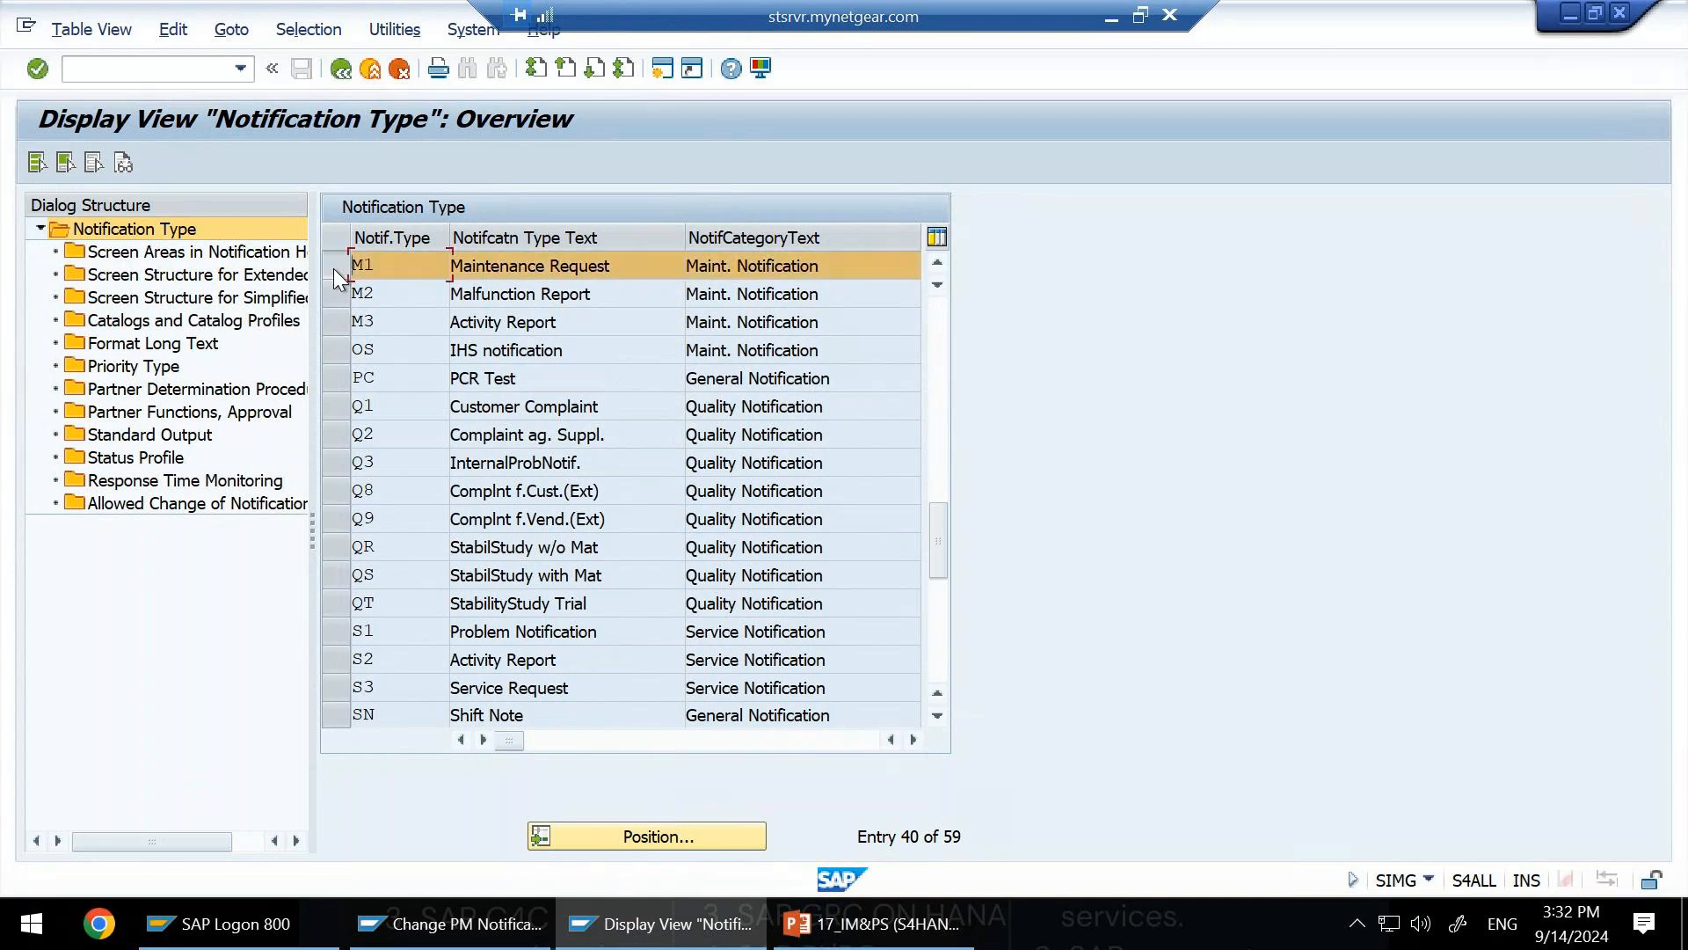
click(335, 268)
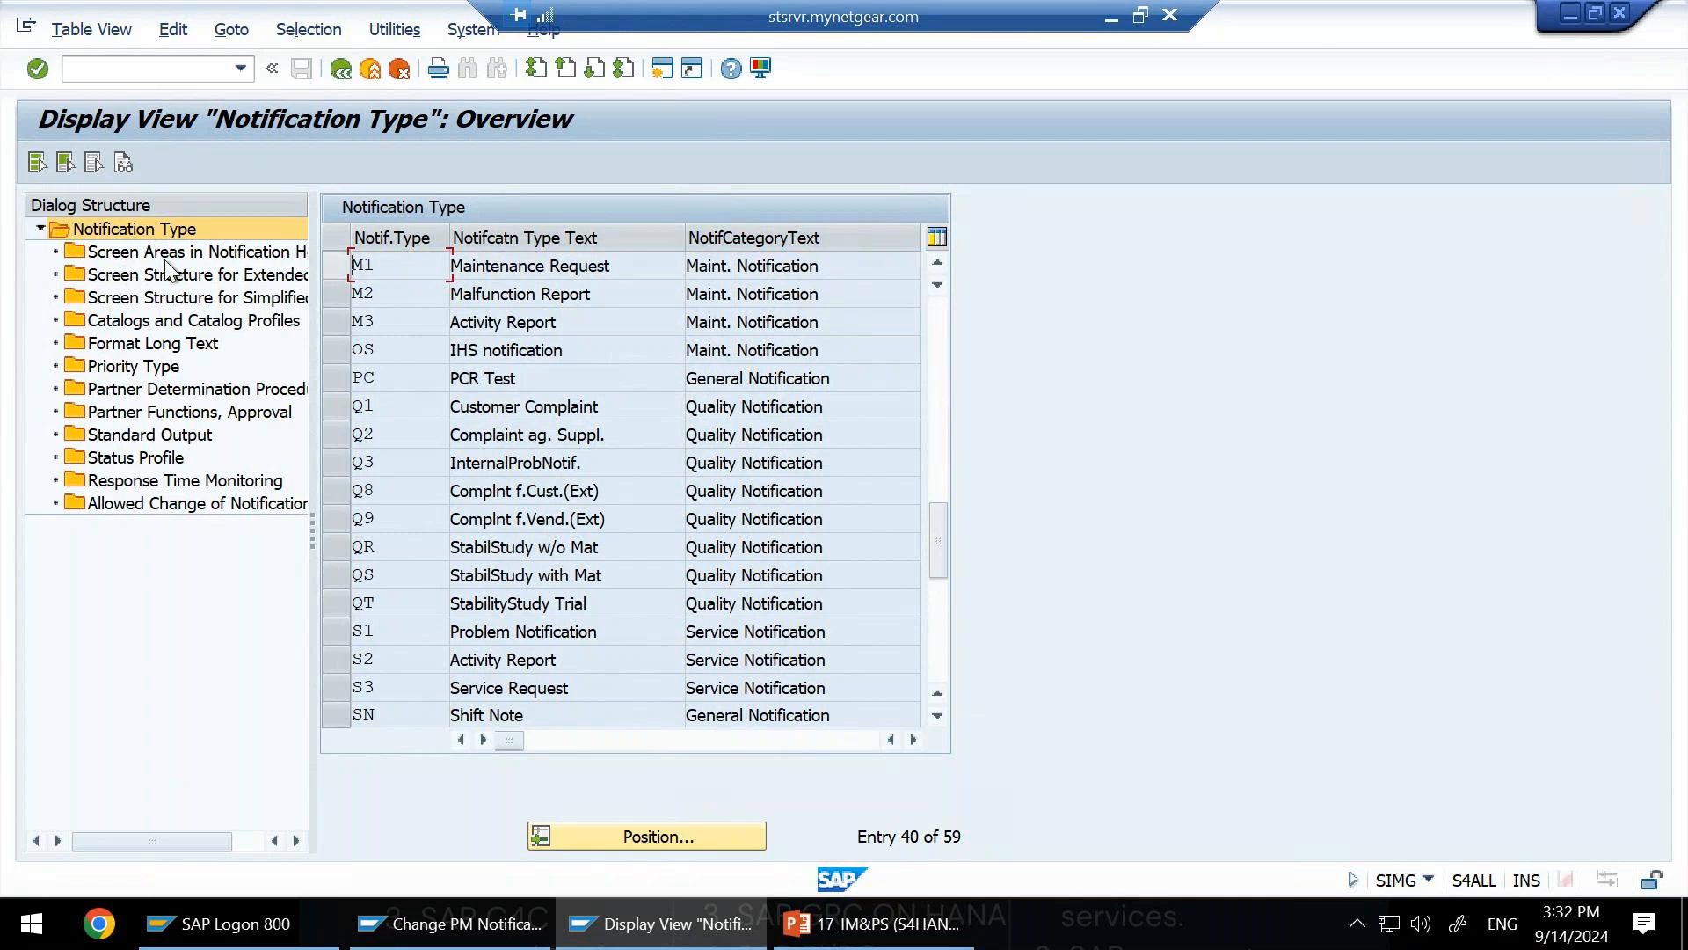
click(303, 276)
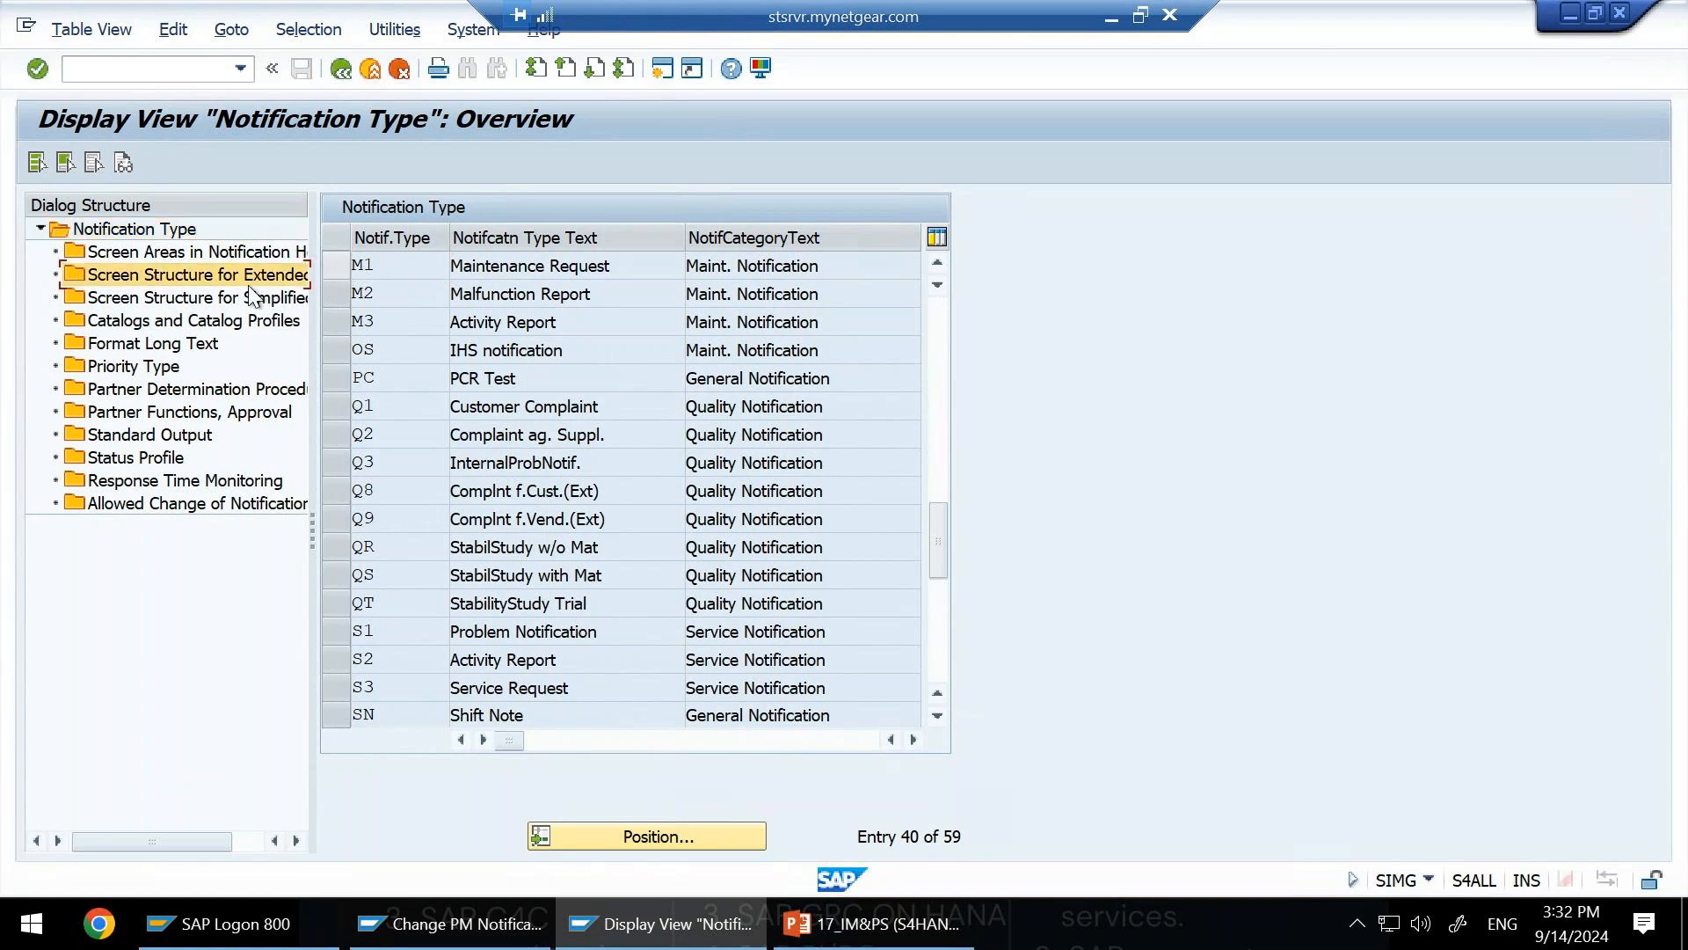
click(336, 267)
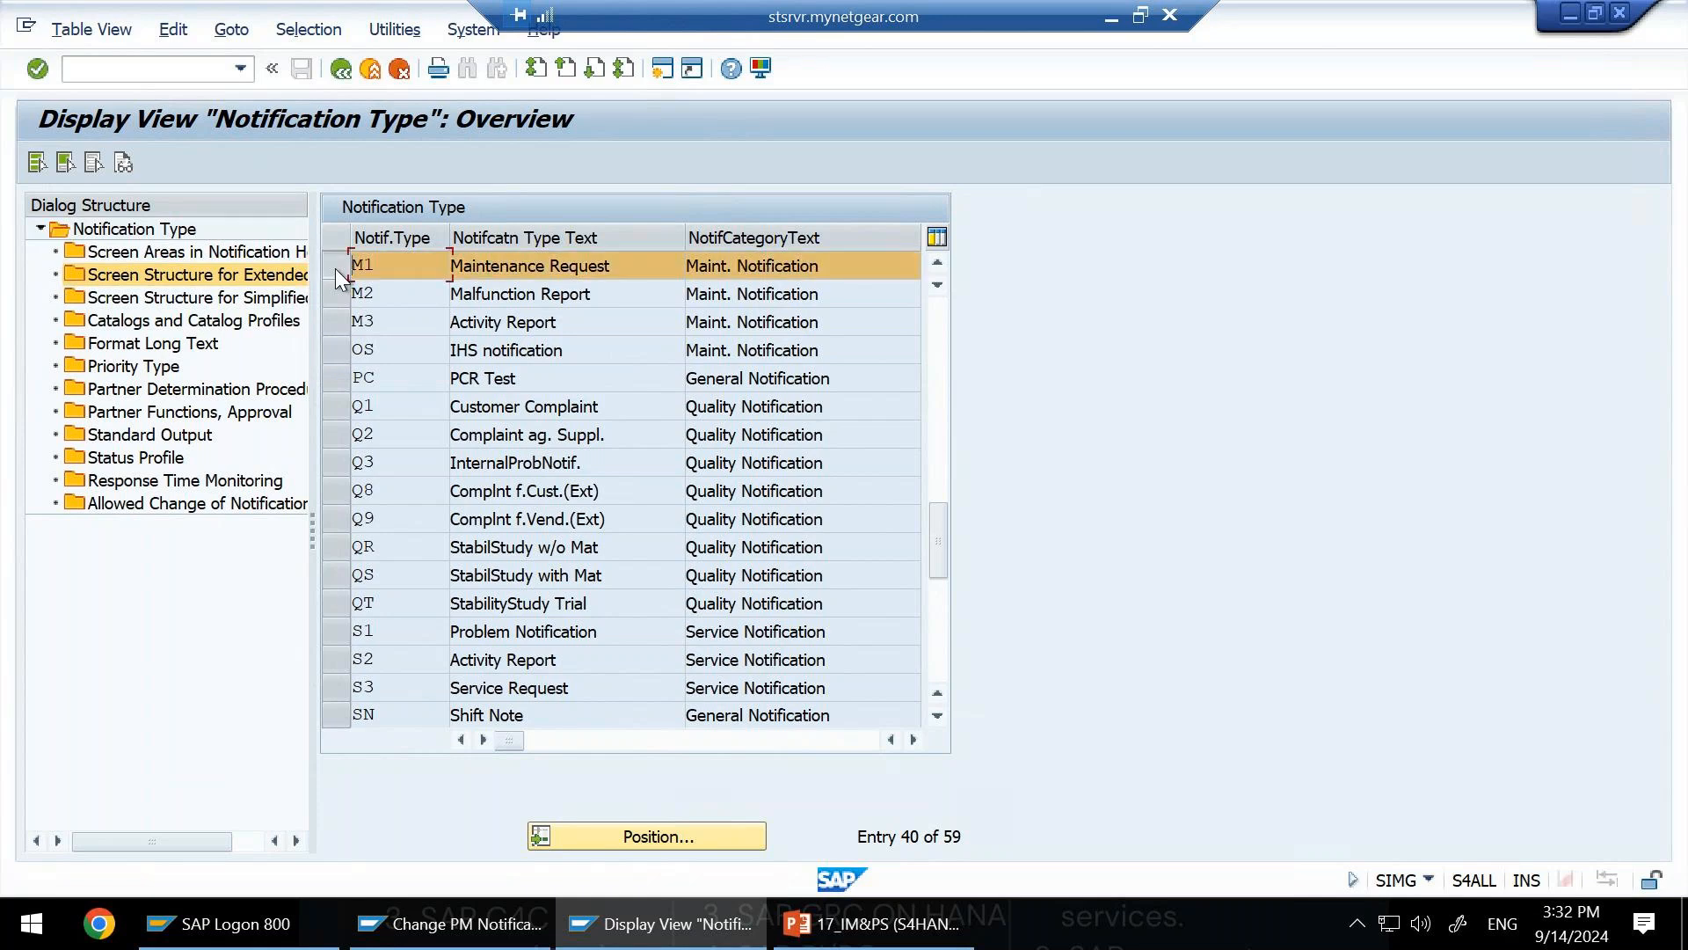
click(182, 255)
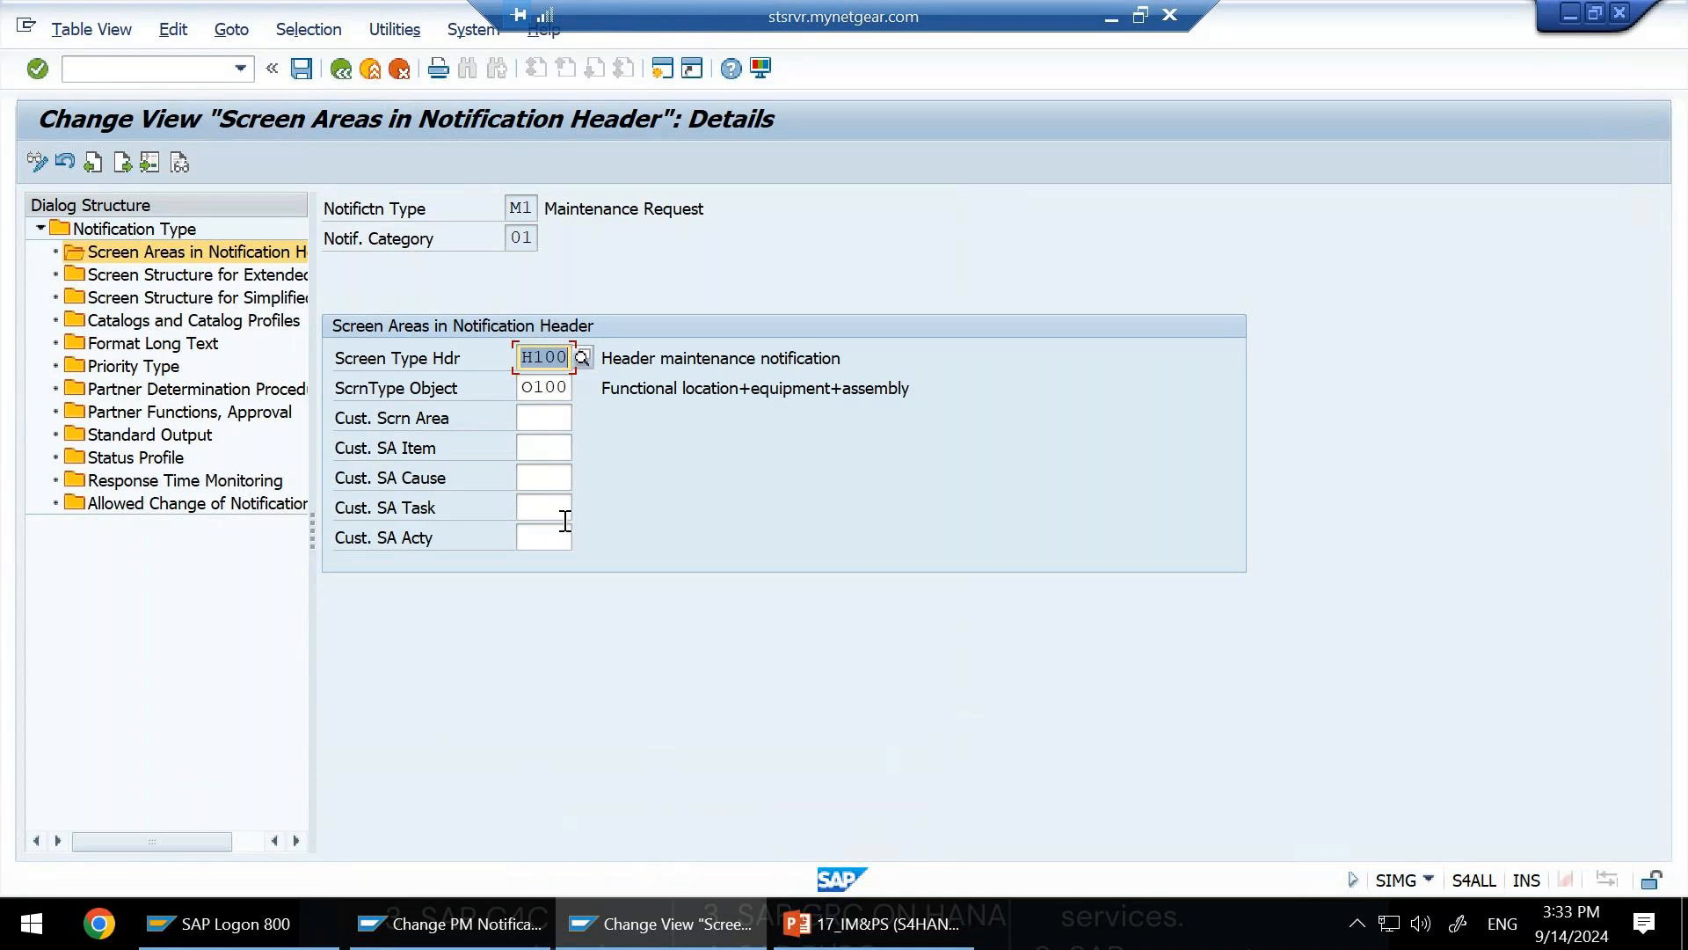
Check the possible values for M1's header screen type and notification category, leaving both selections without choosing an entry.
click(581, 359)
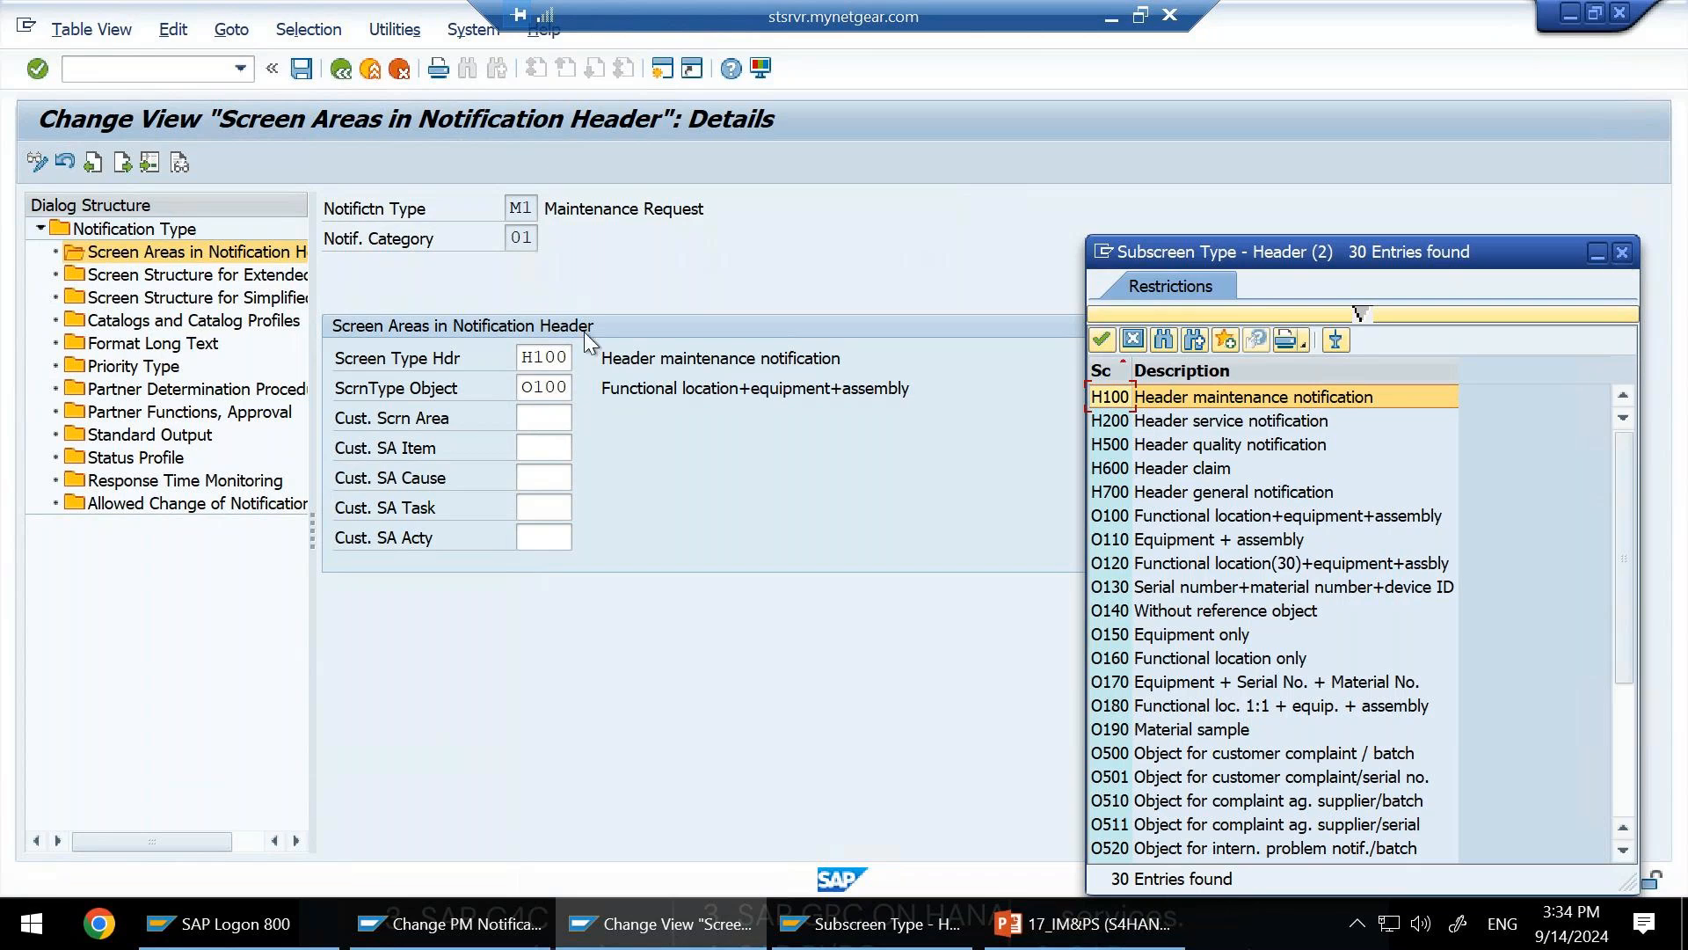
key(Escape)
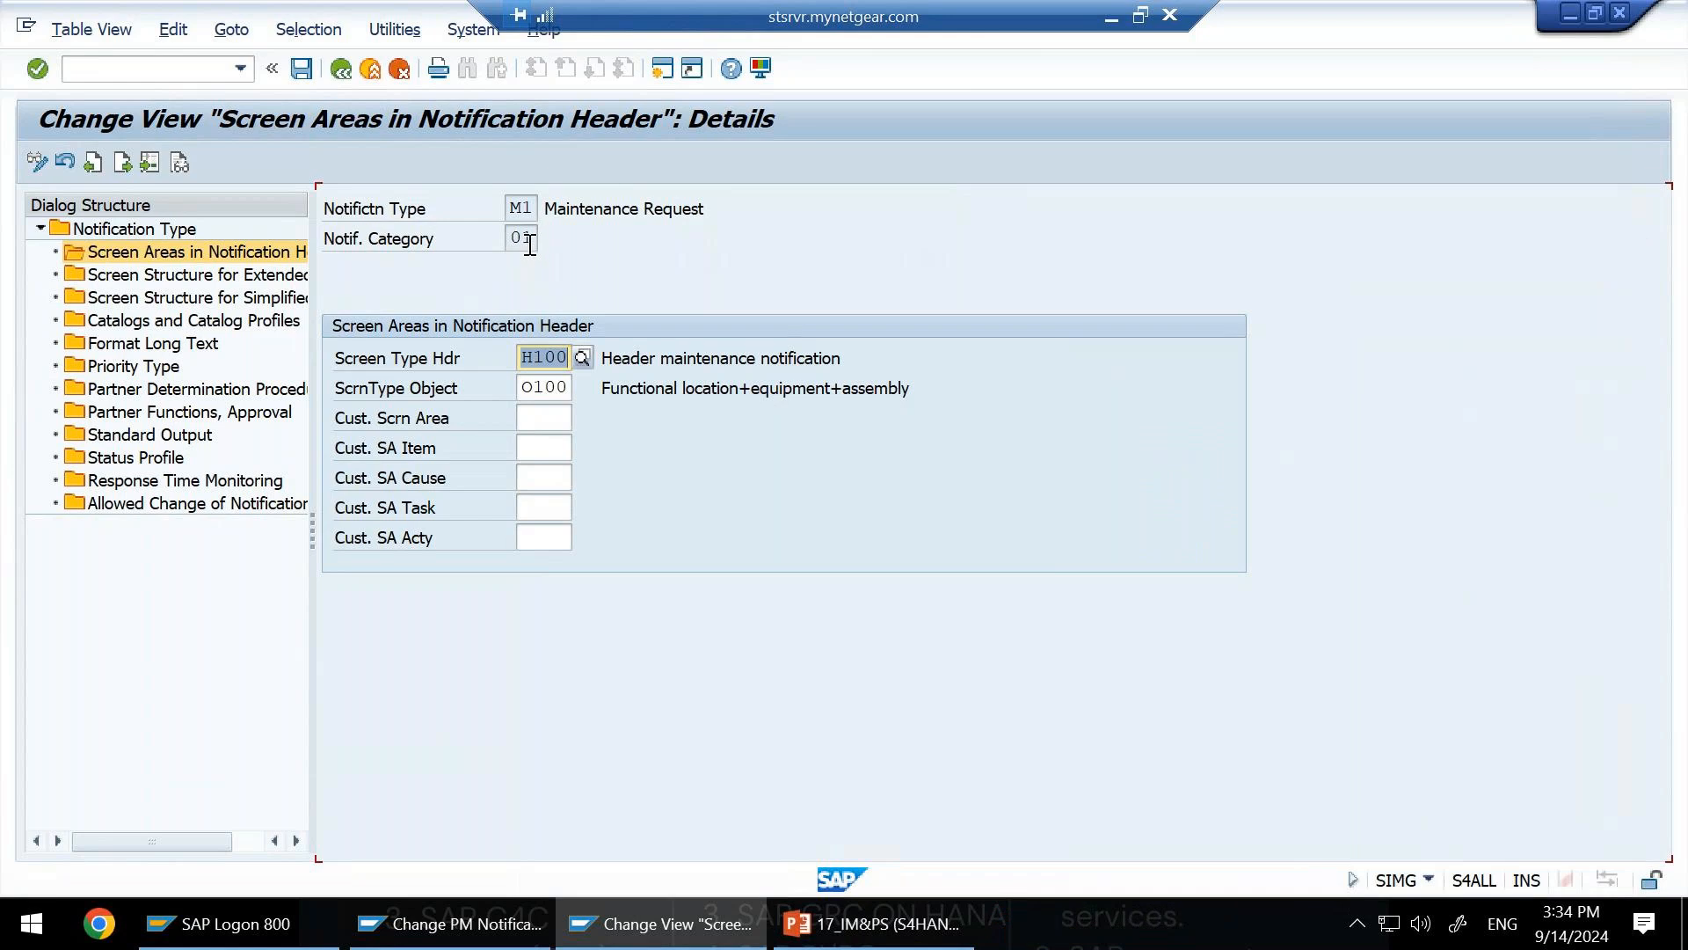
click(532, 241)
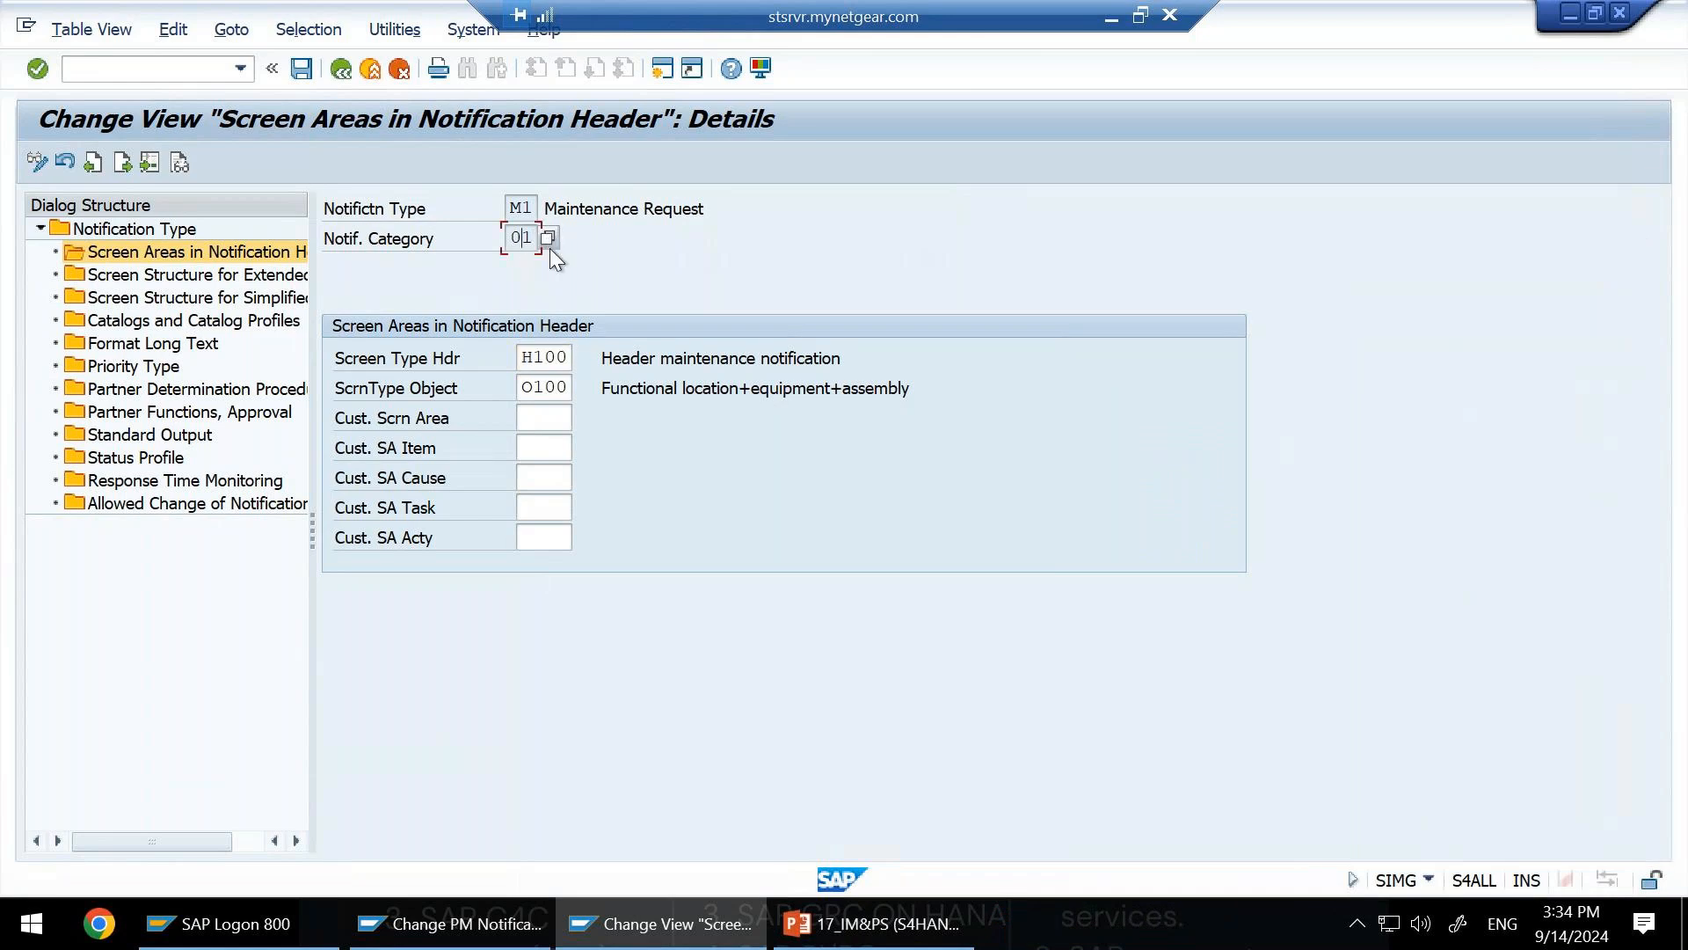
click(549, 242)
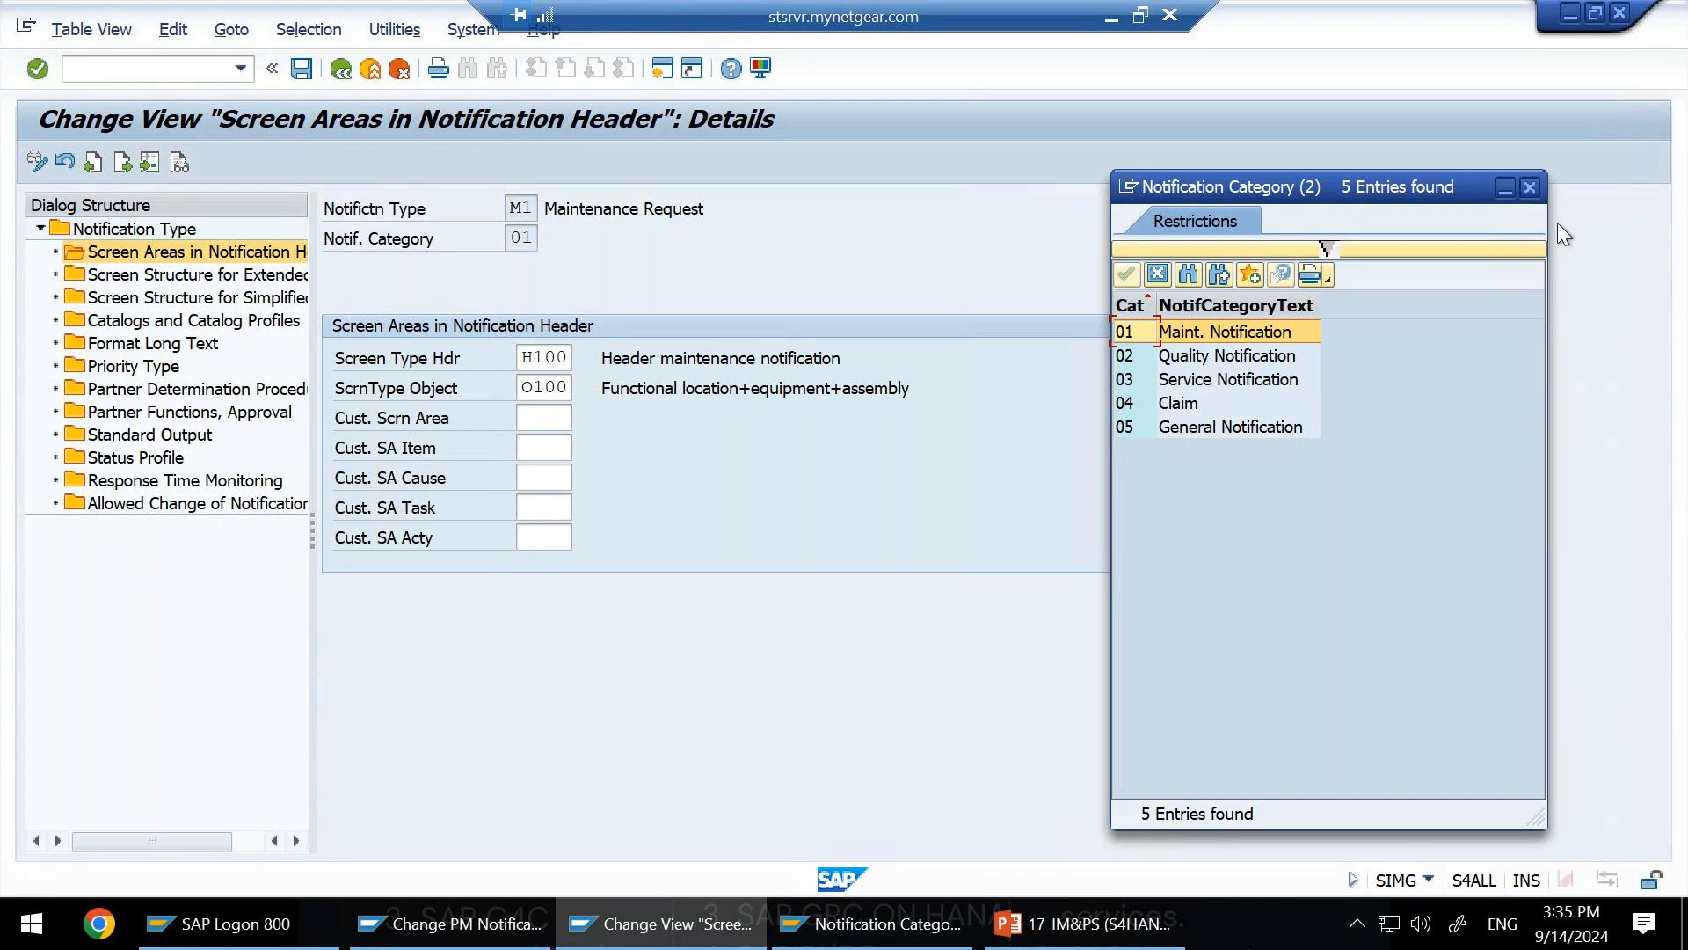
click(1534, 184)
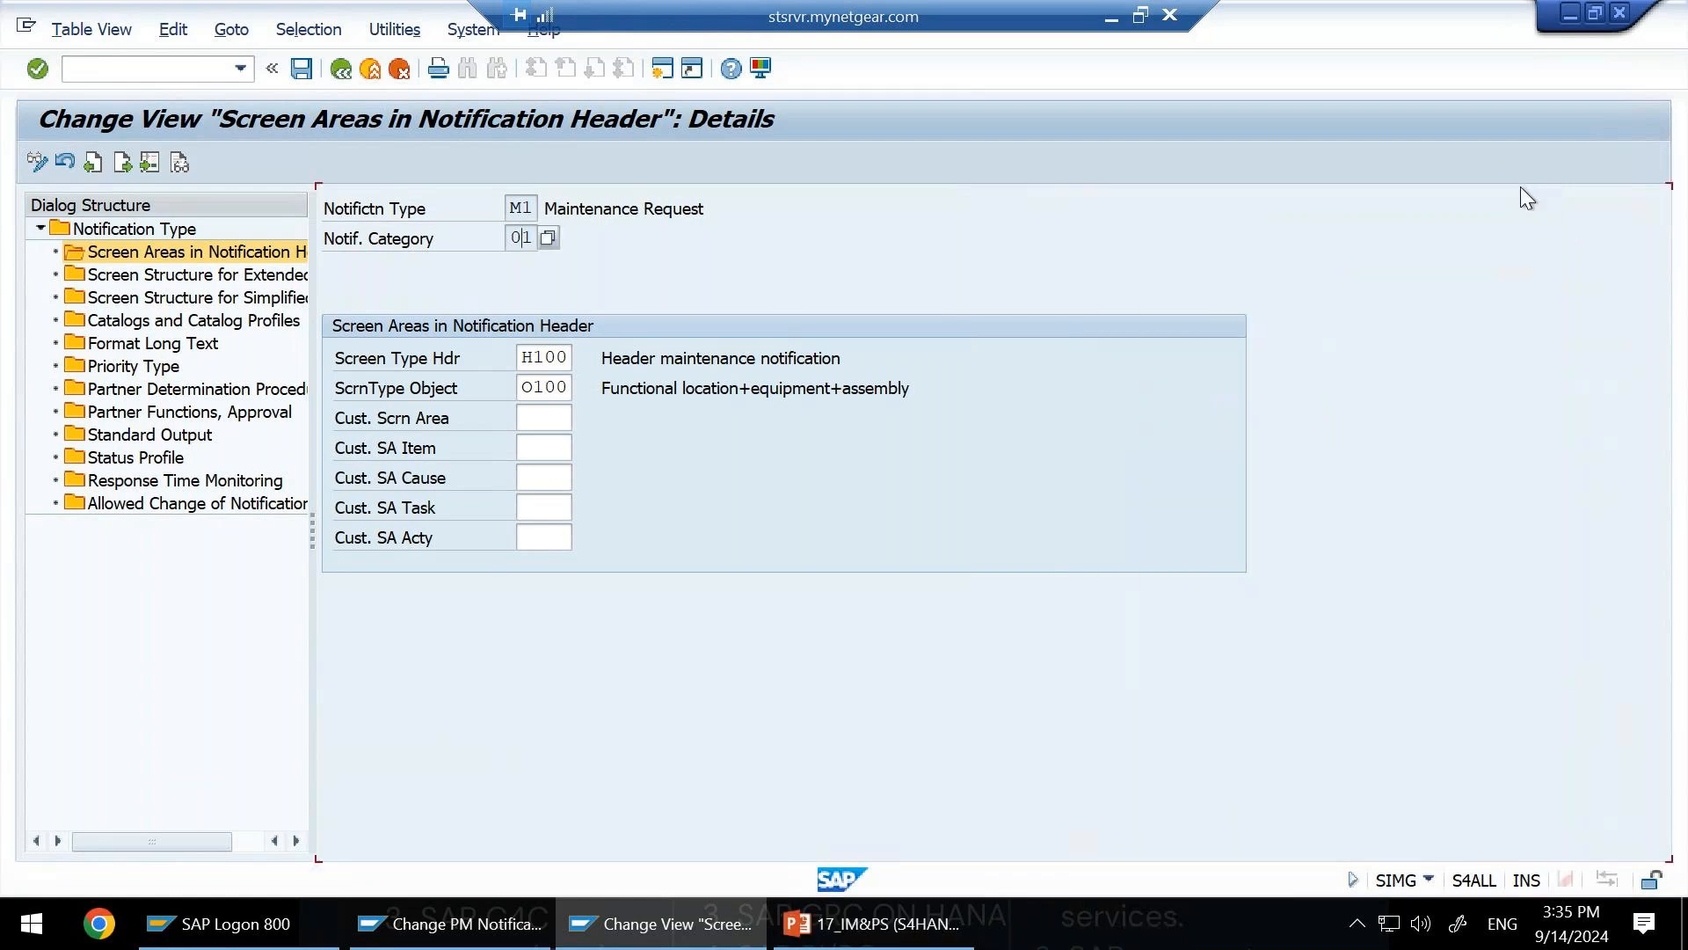
Open M1's Screen Structure for Extended View and display the details of tab 10\TAB01, Notification 1.
double_click(212, 280)
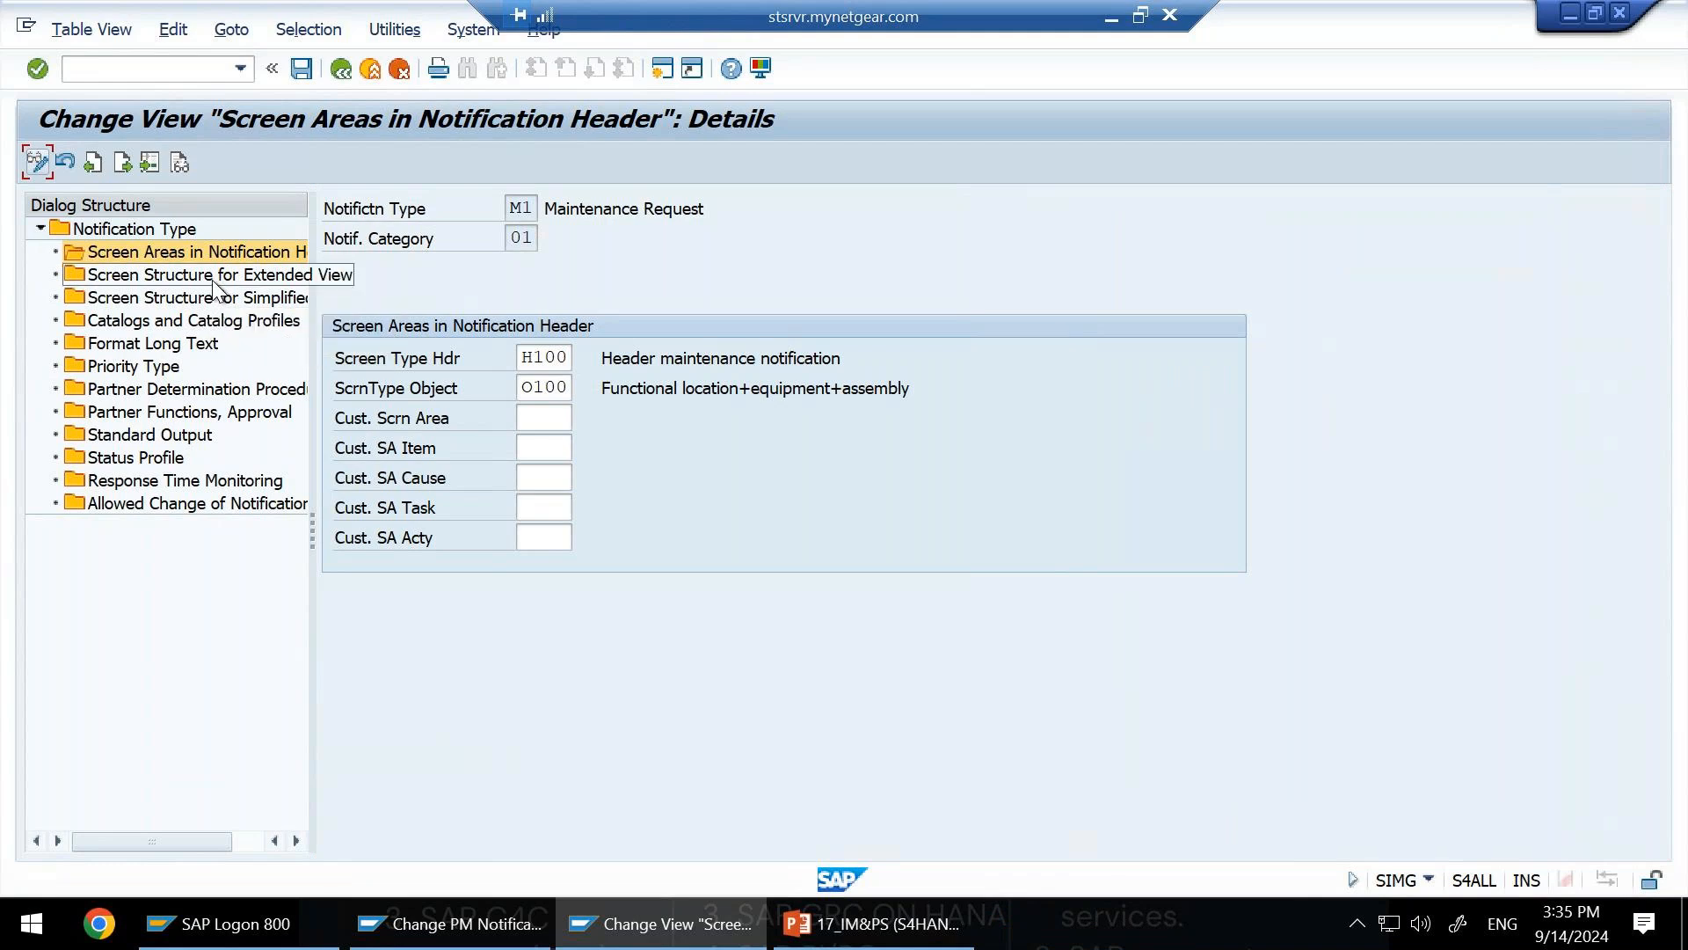
click(213, 277)
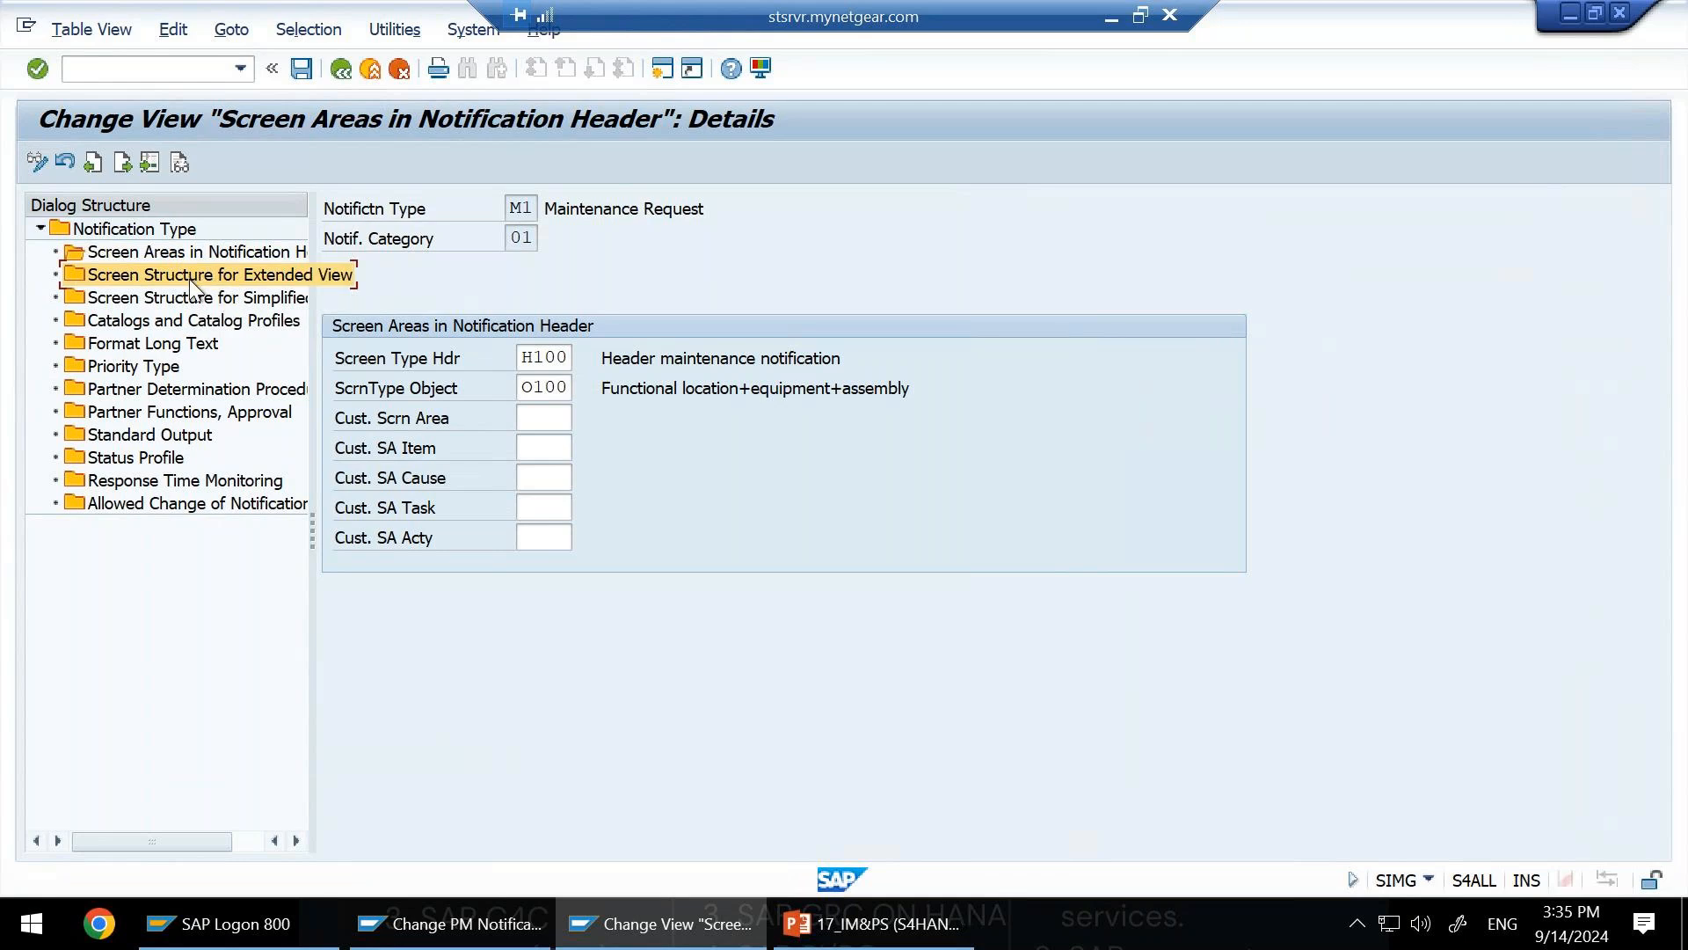
double_click(189, 279)
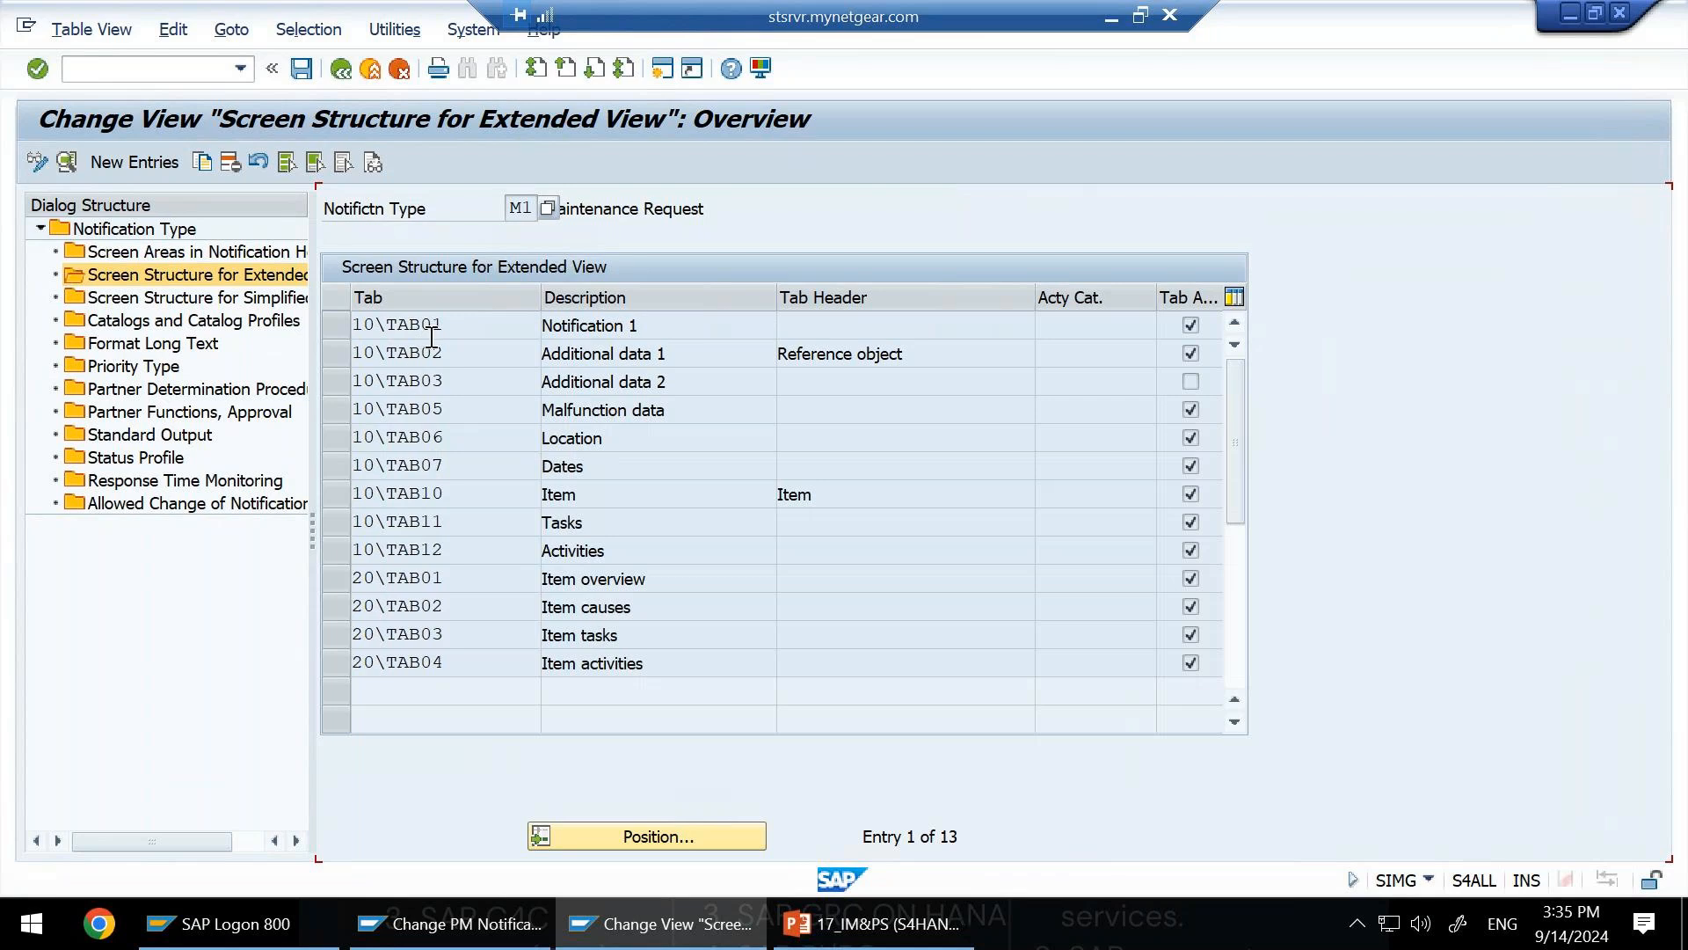
click(448, 322)
double_click(447, 322)
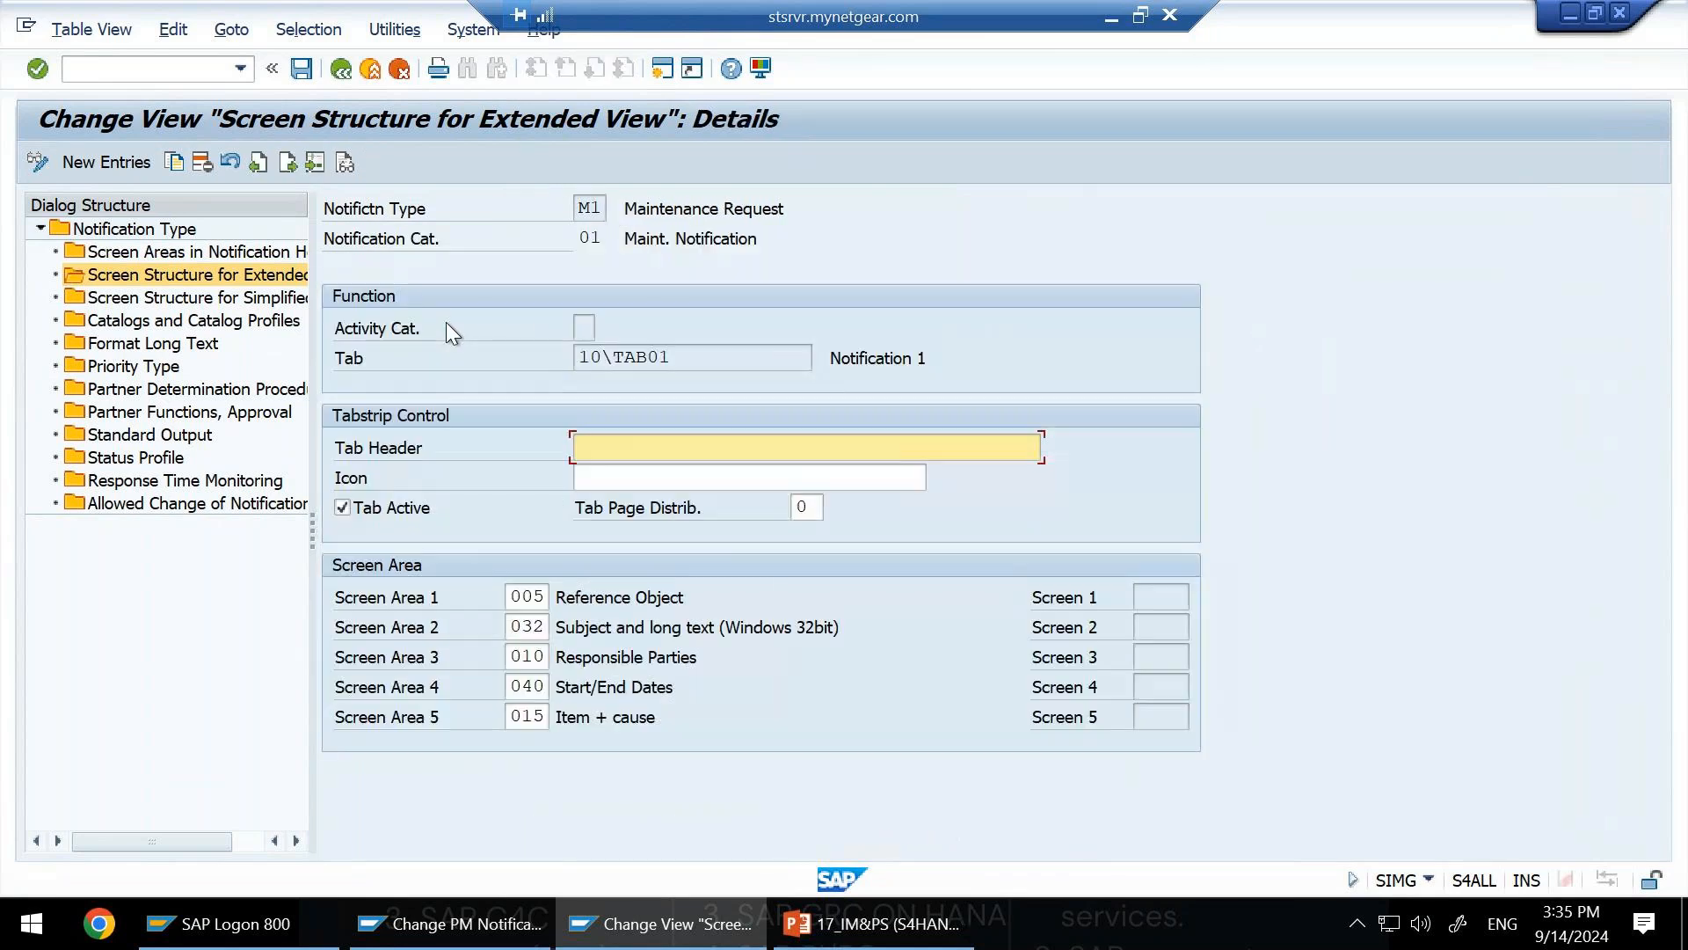
Check the possible tab values for entry 10\TAB01 without choosing one, and examine its Screen 5 and Screen 1 fields.
click(796, 357)
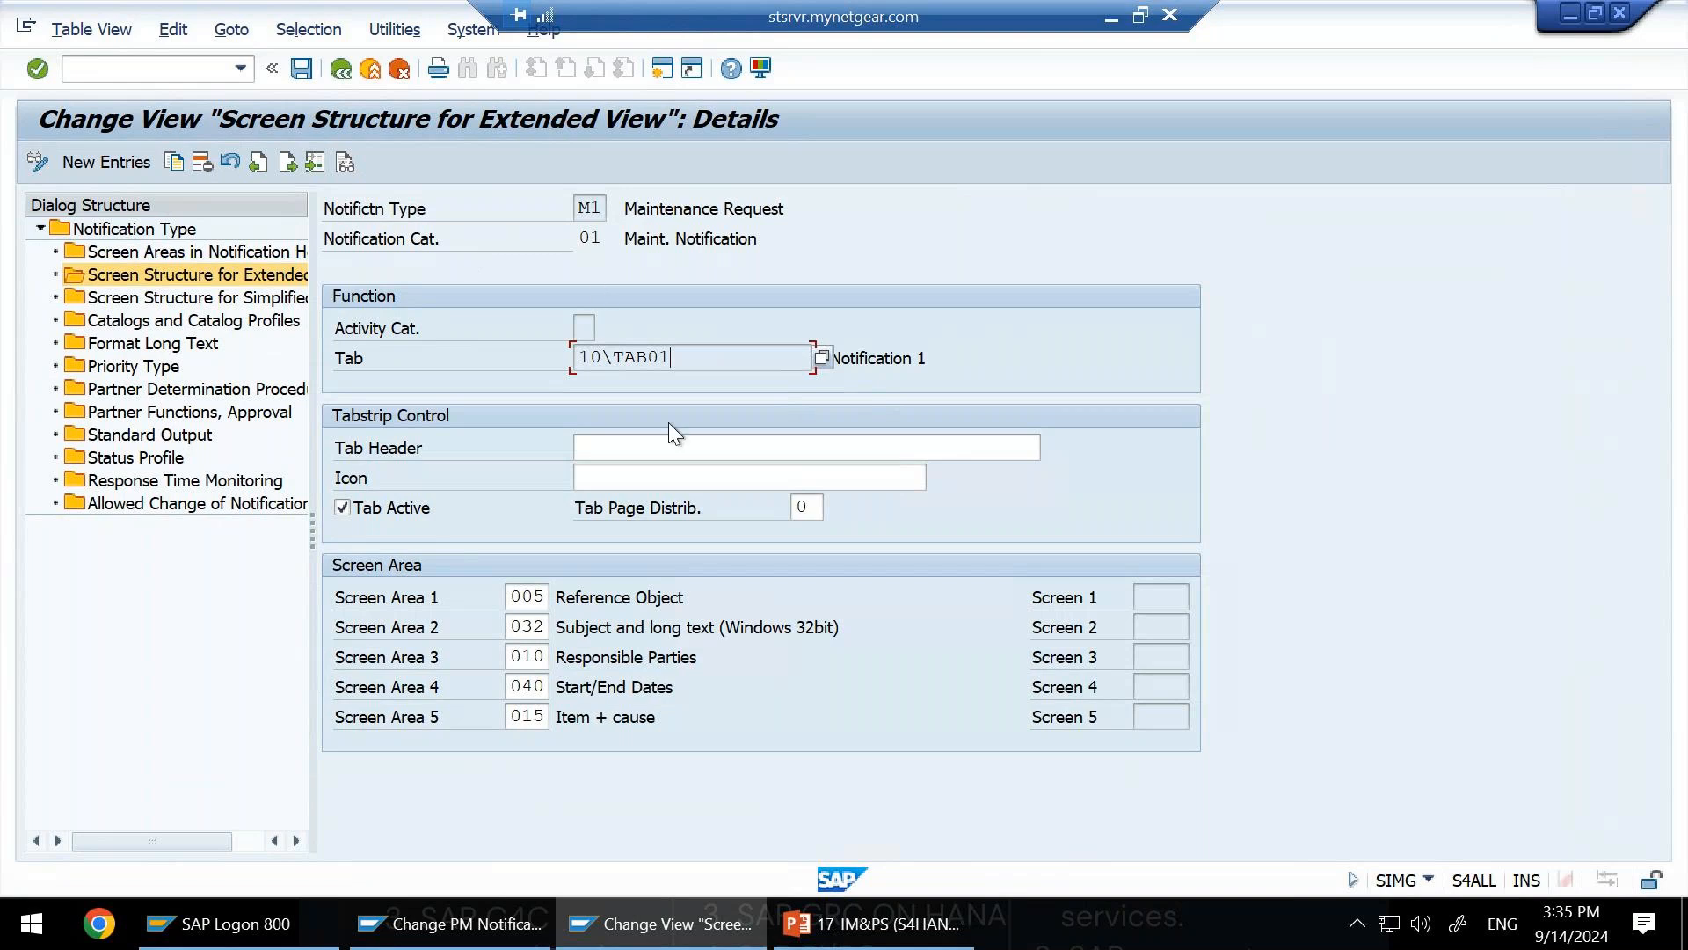
key(F4)
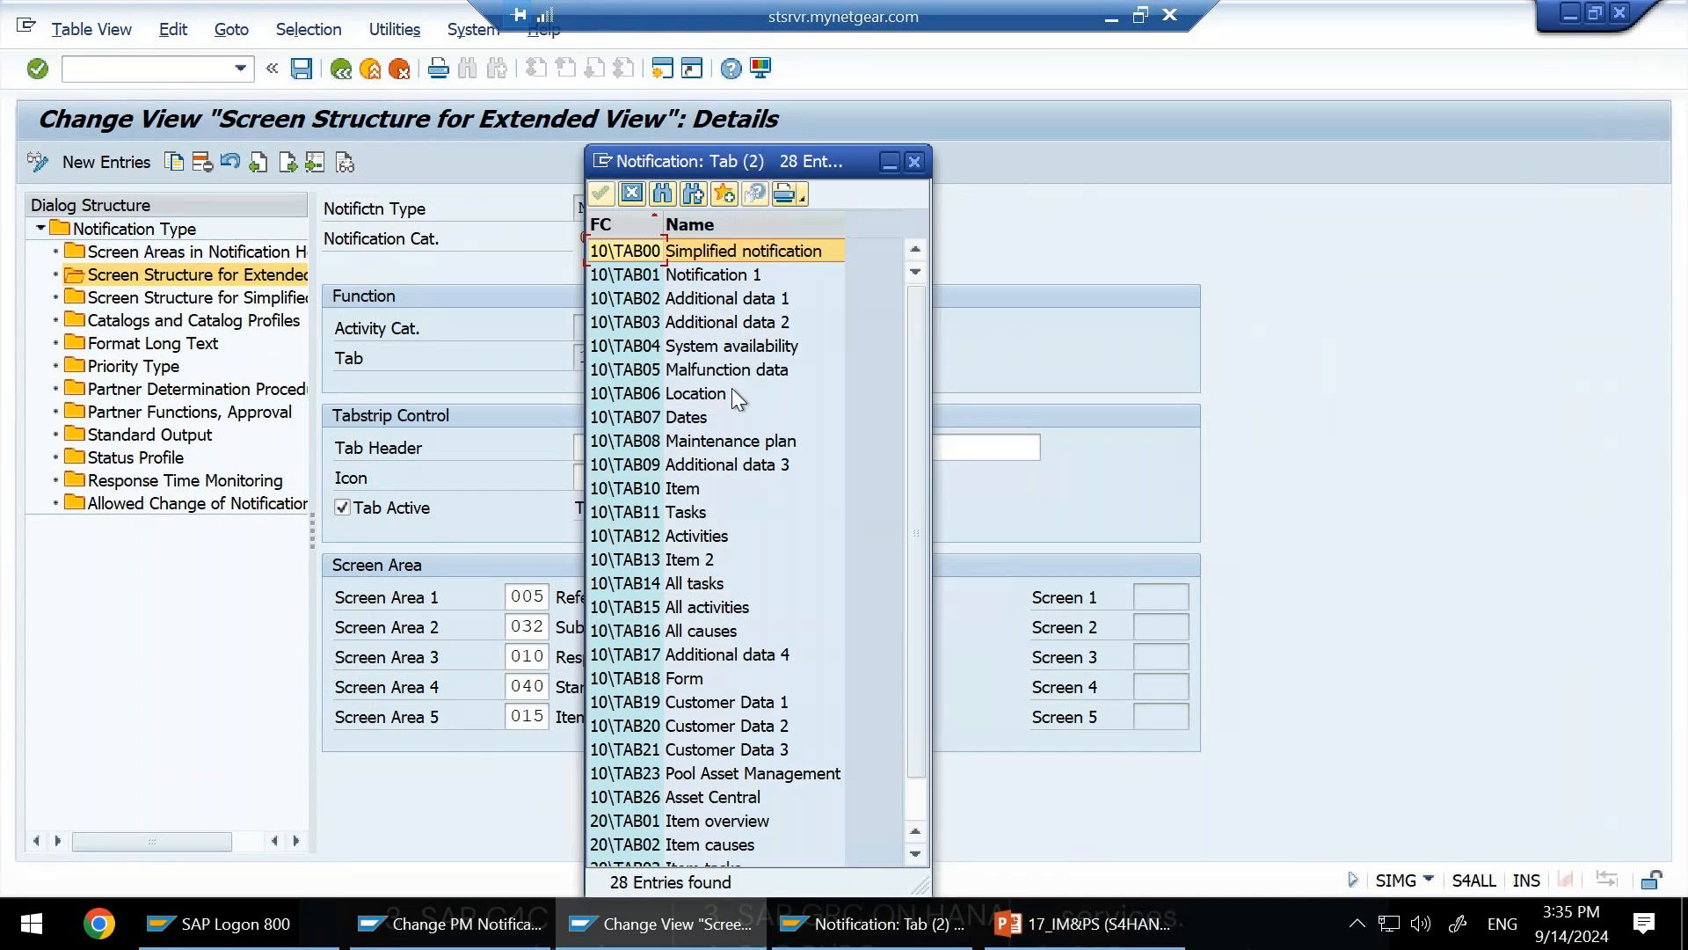
click(915, 162)
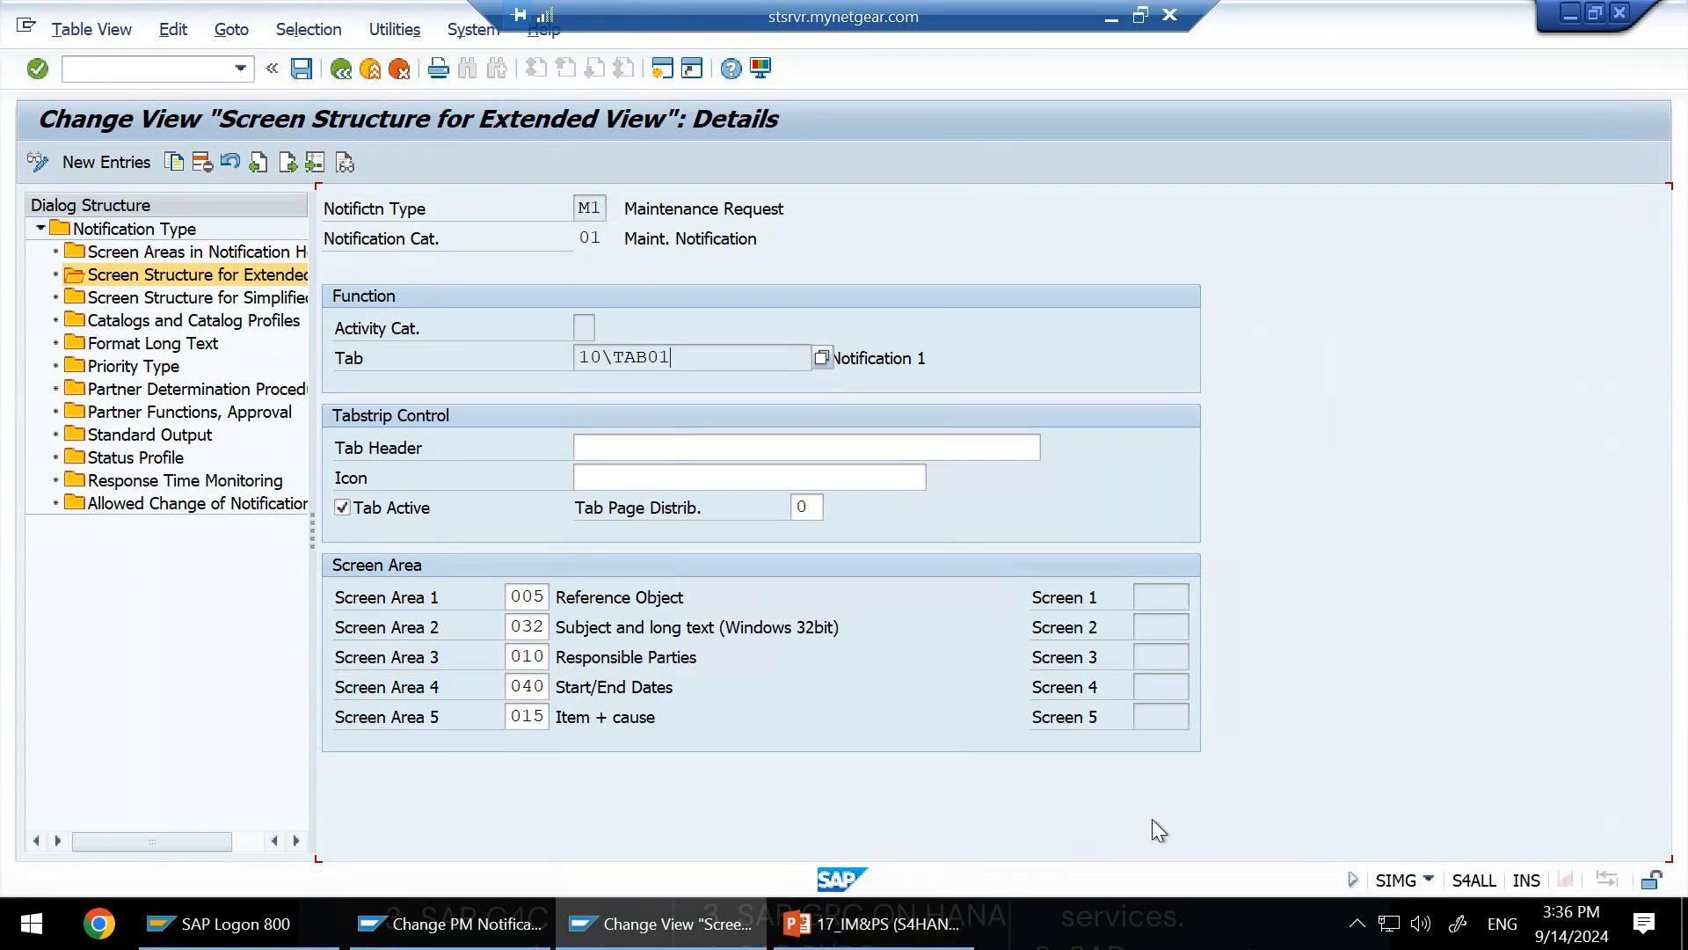
click(1176, 714)
click(1156, 591)
Review M1's remaining notification type settings in order, from Screen Structure for Simplified View through Partner Functions, Approval.
click(212, 302)
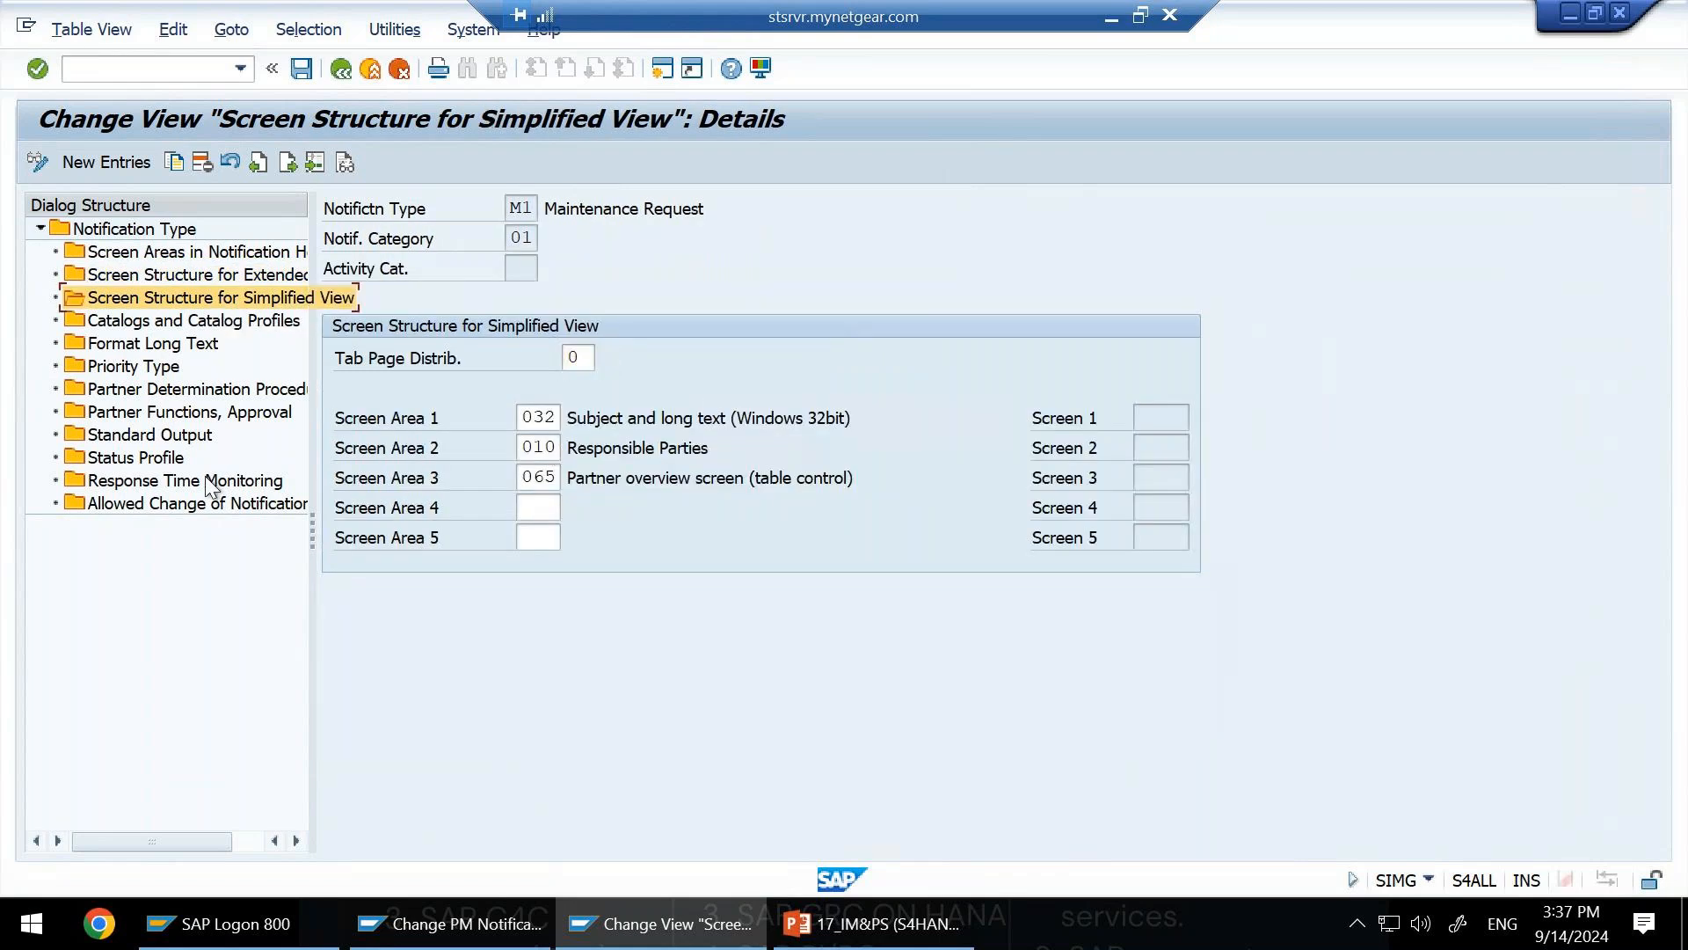
click(161, 322)
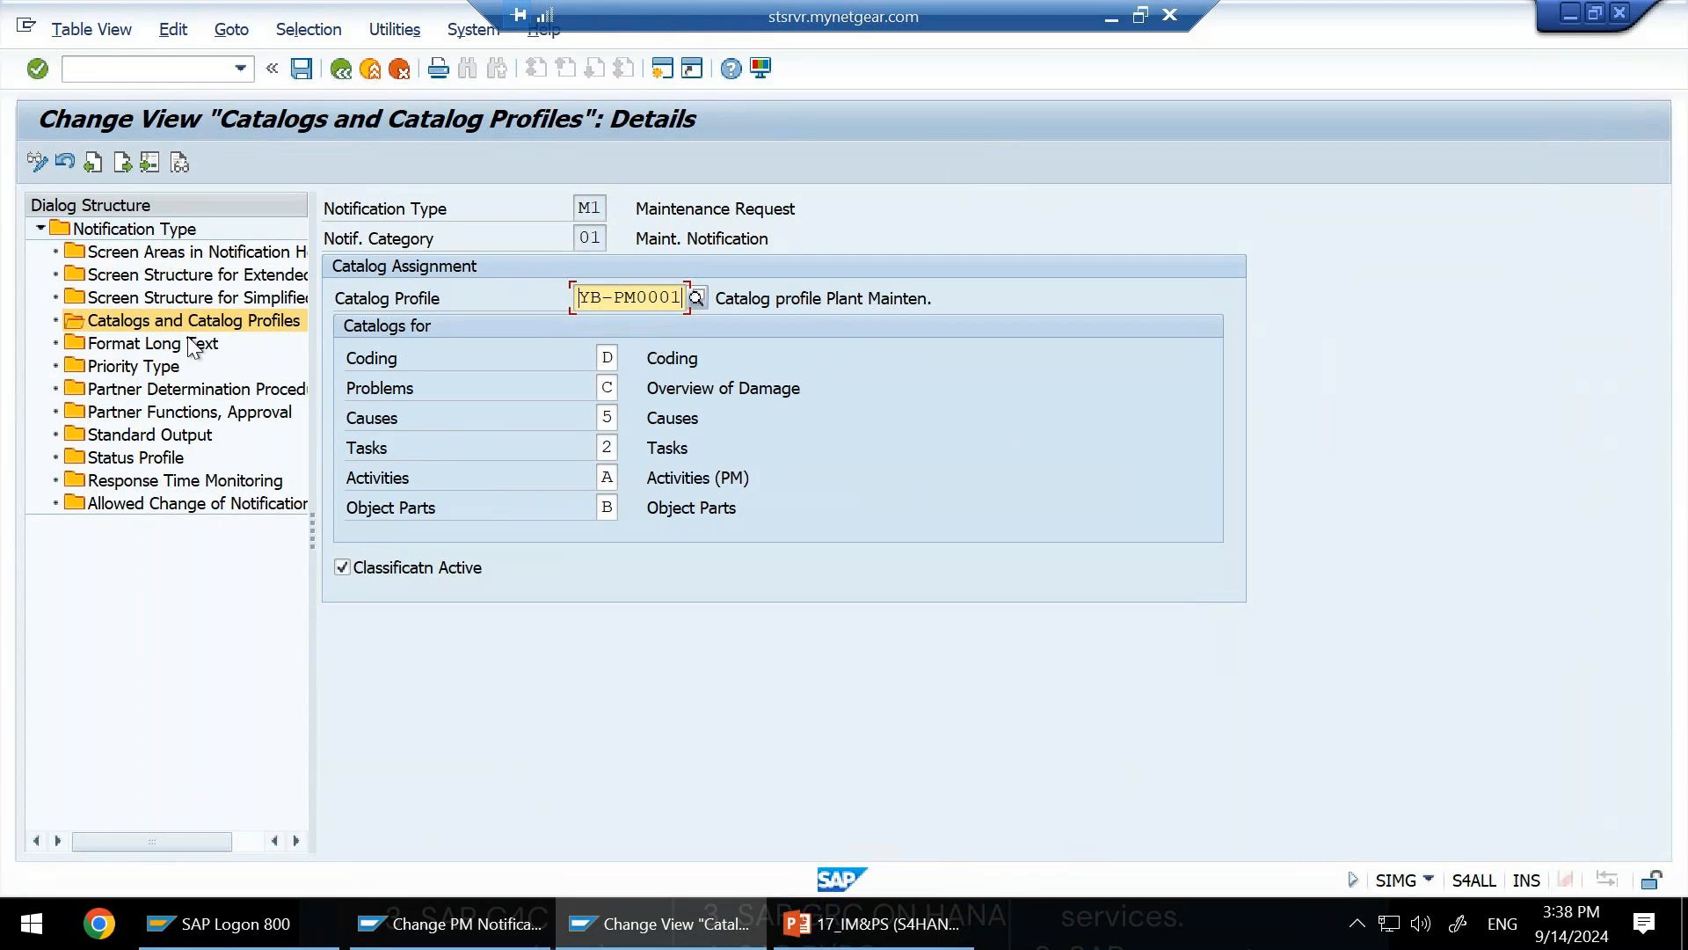
double_click(145, 343)
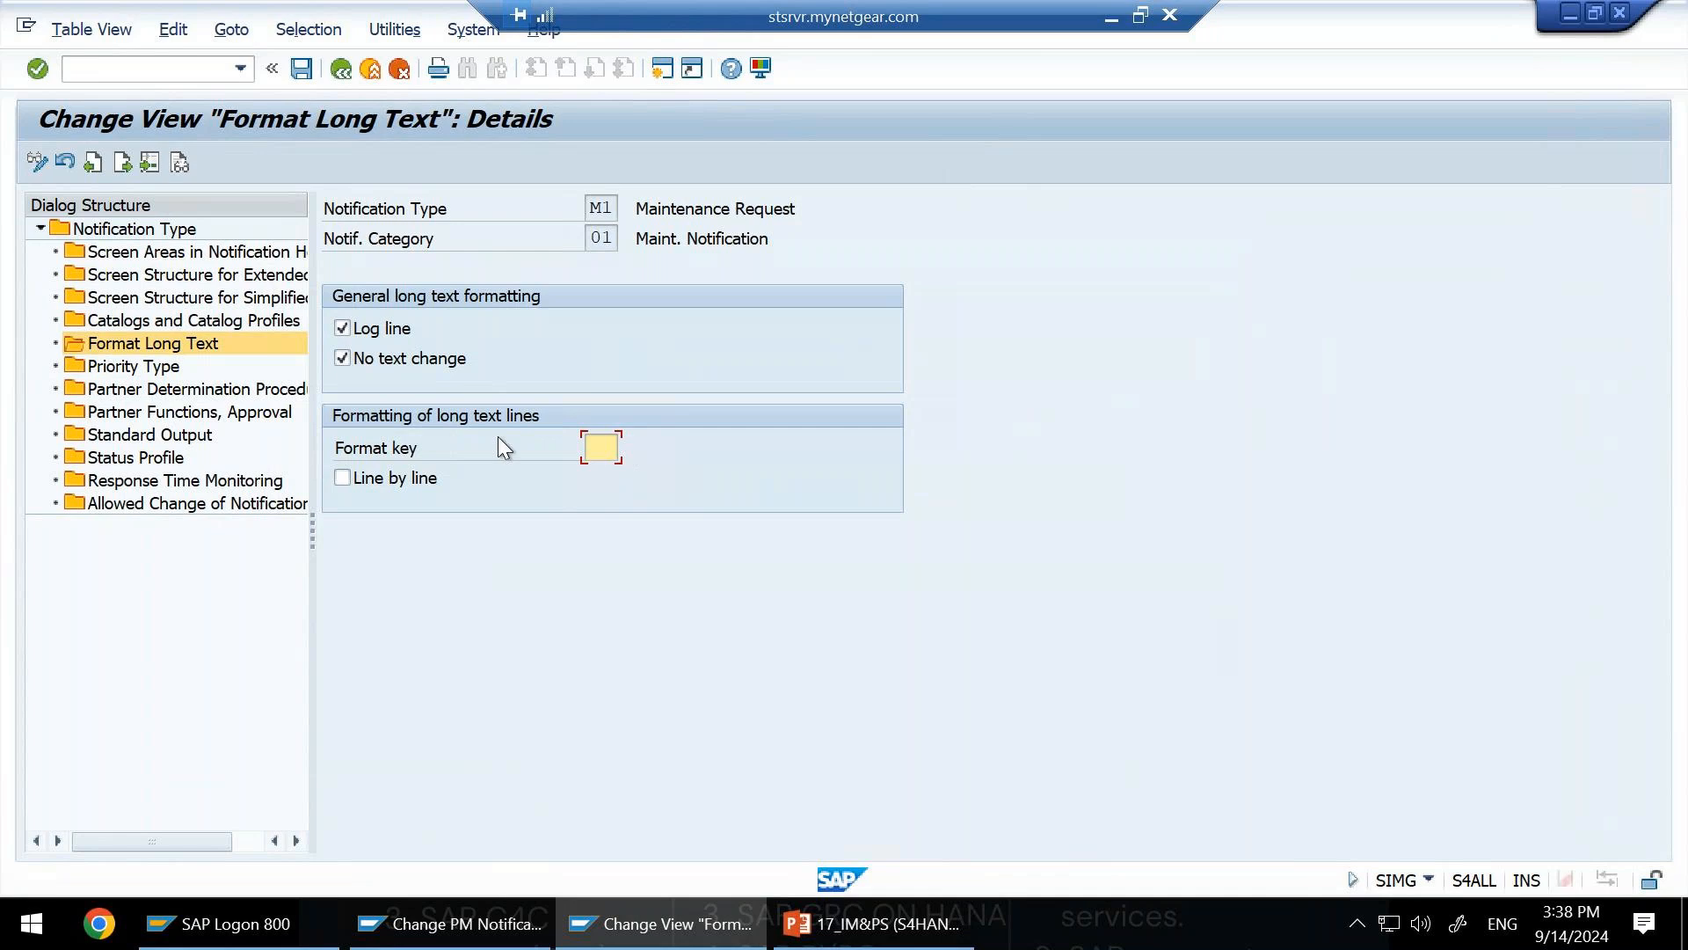
click(167, 370)
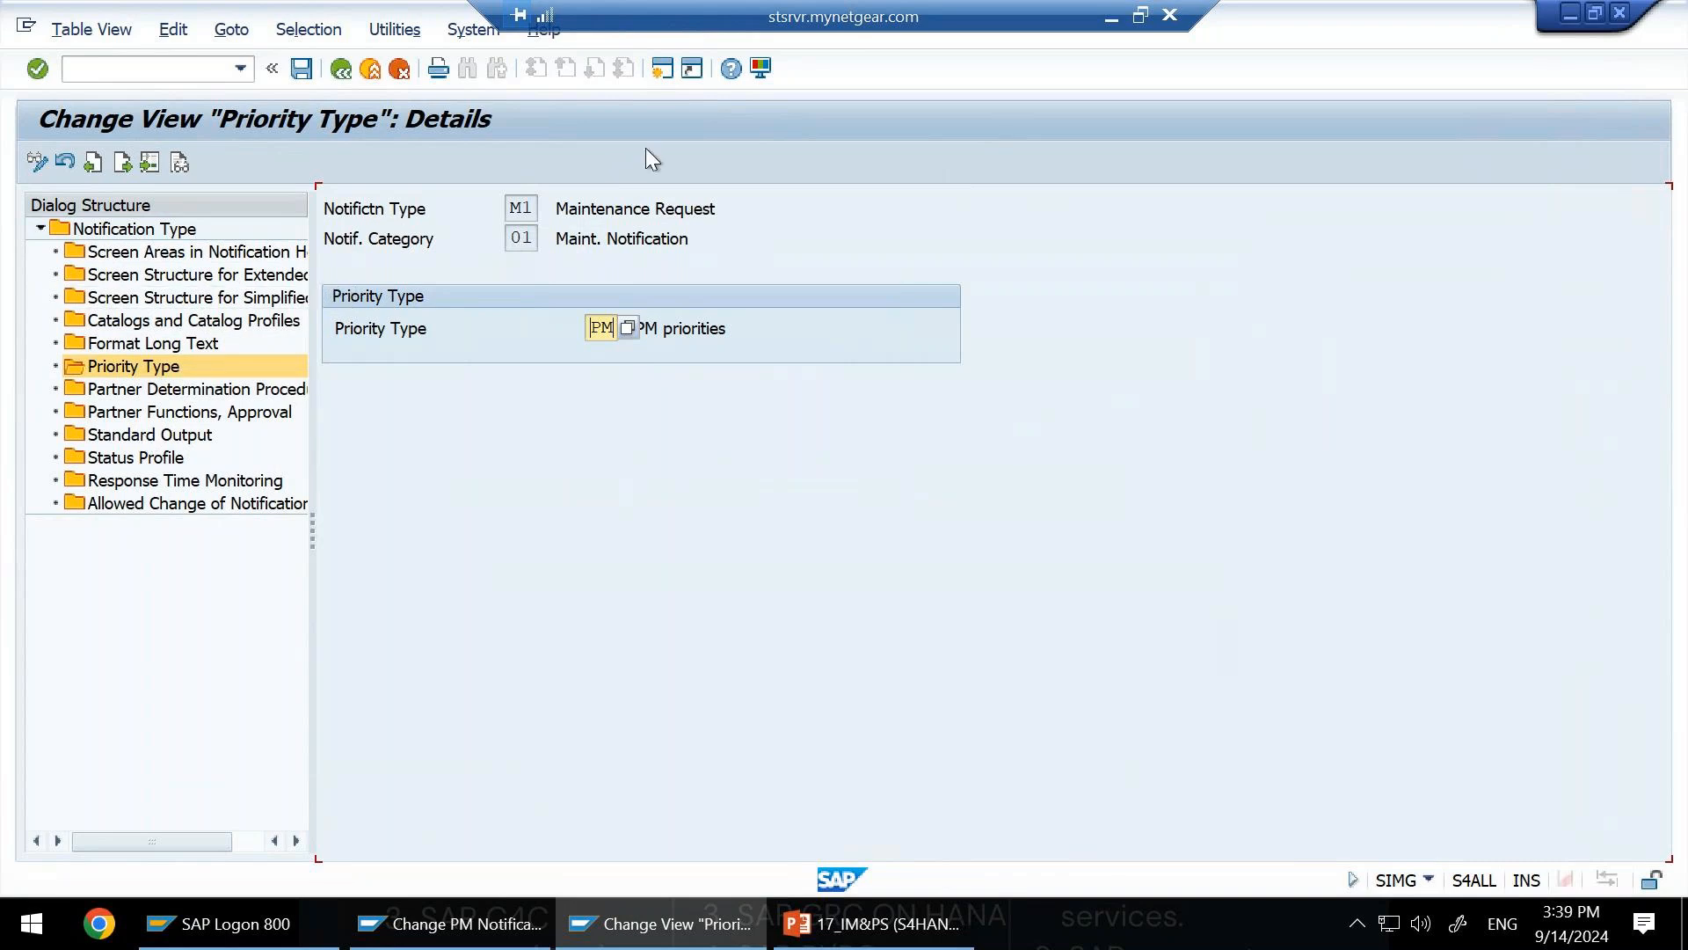
double_click(123, 392)
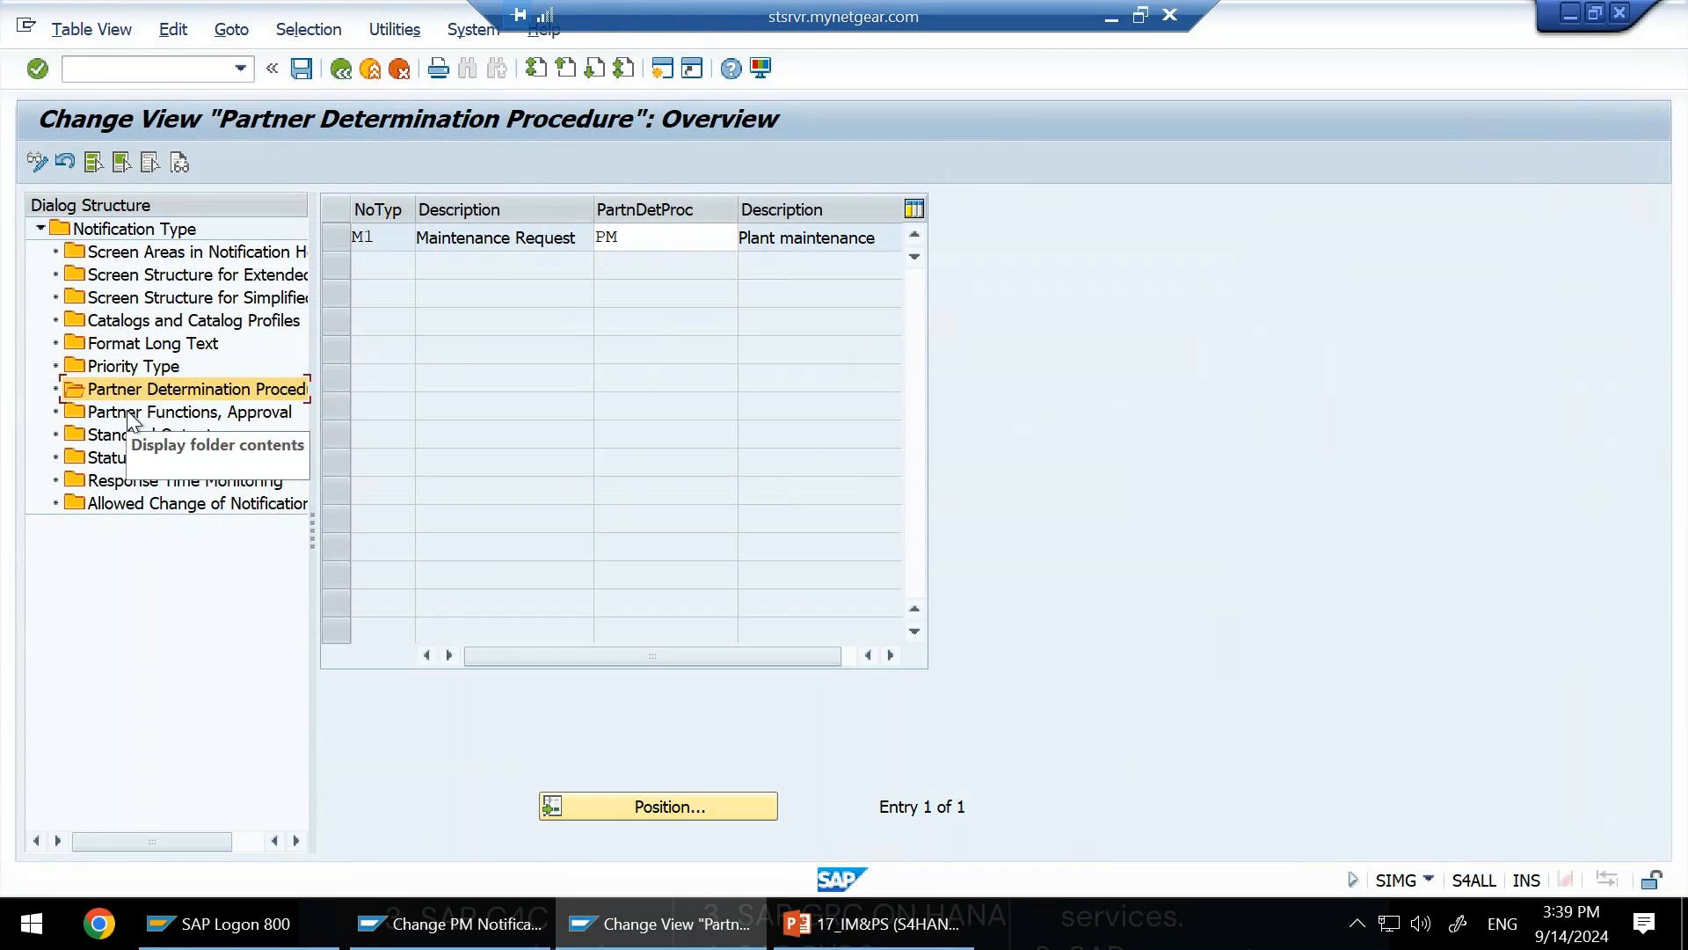
double_click(126, 410)
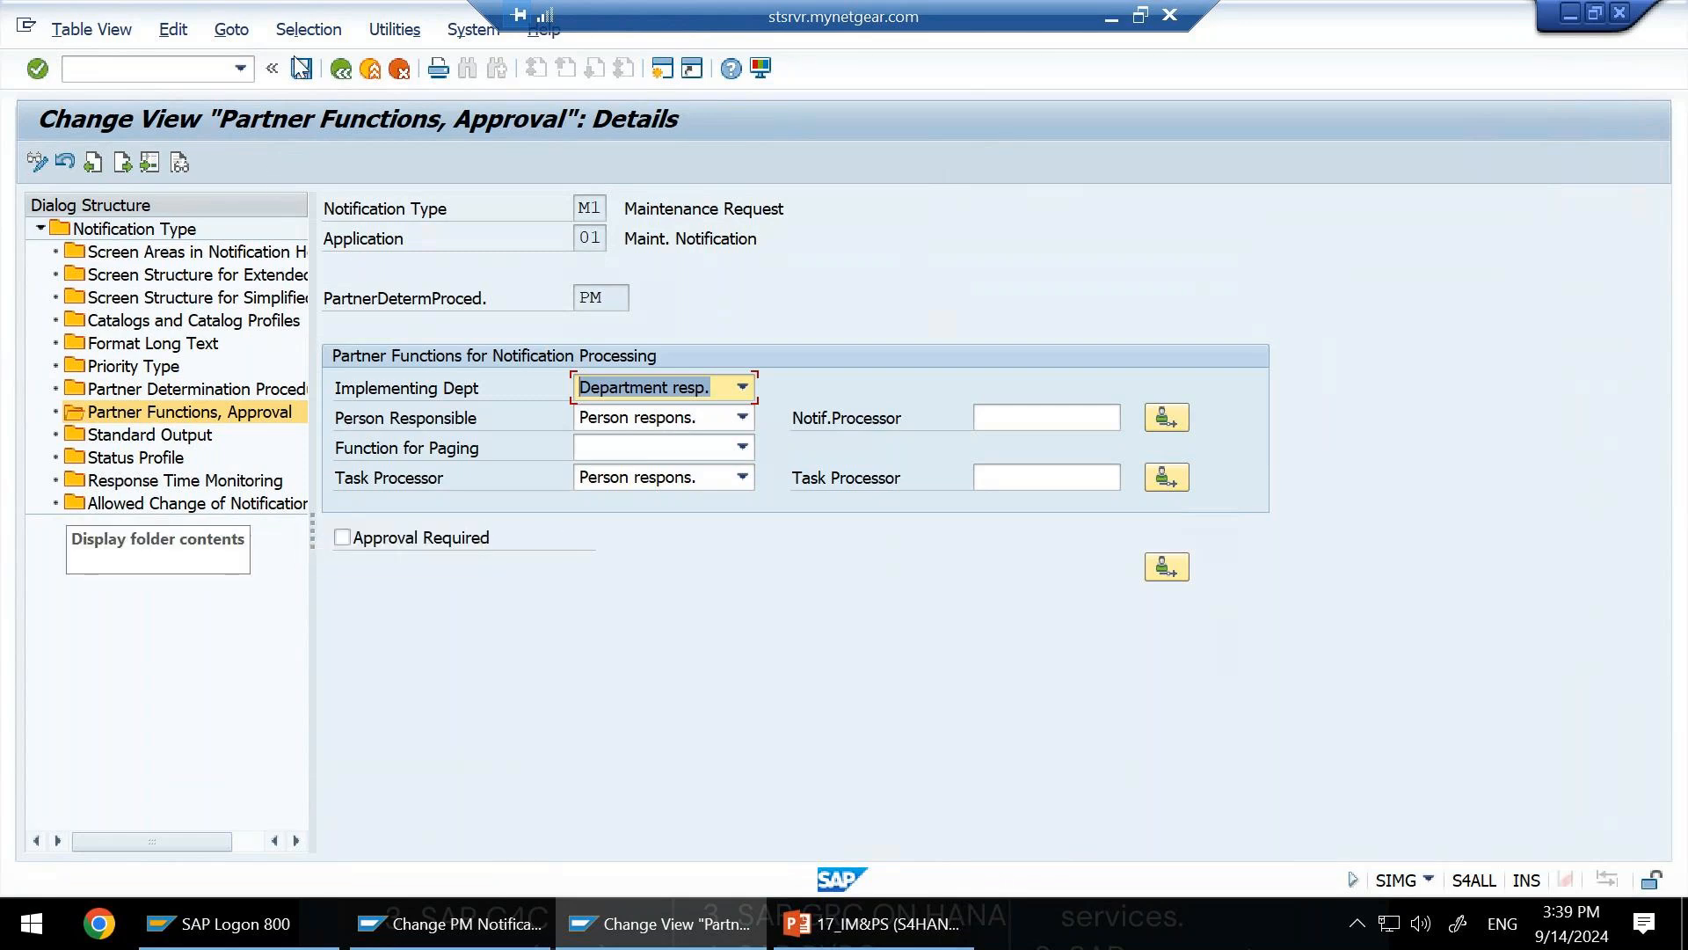
Save the long text "jjhgjgjghjvghjvjhvj,h" in the External Paint Required notification and reopen the notification to check whether the text is editable.
click(348, 71)
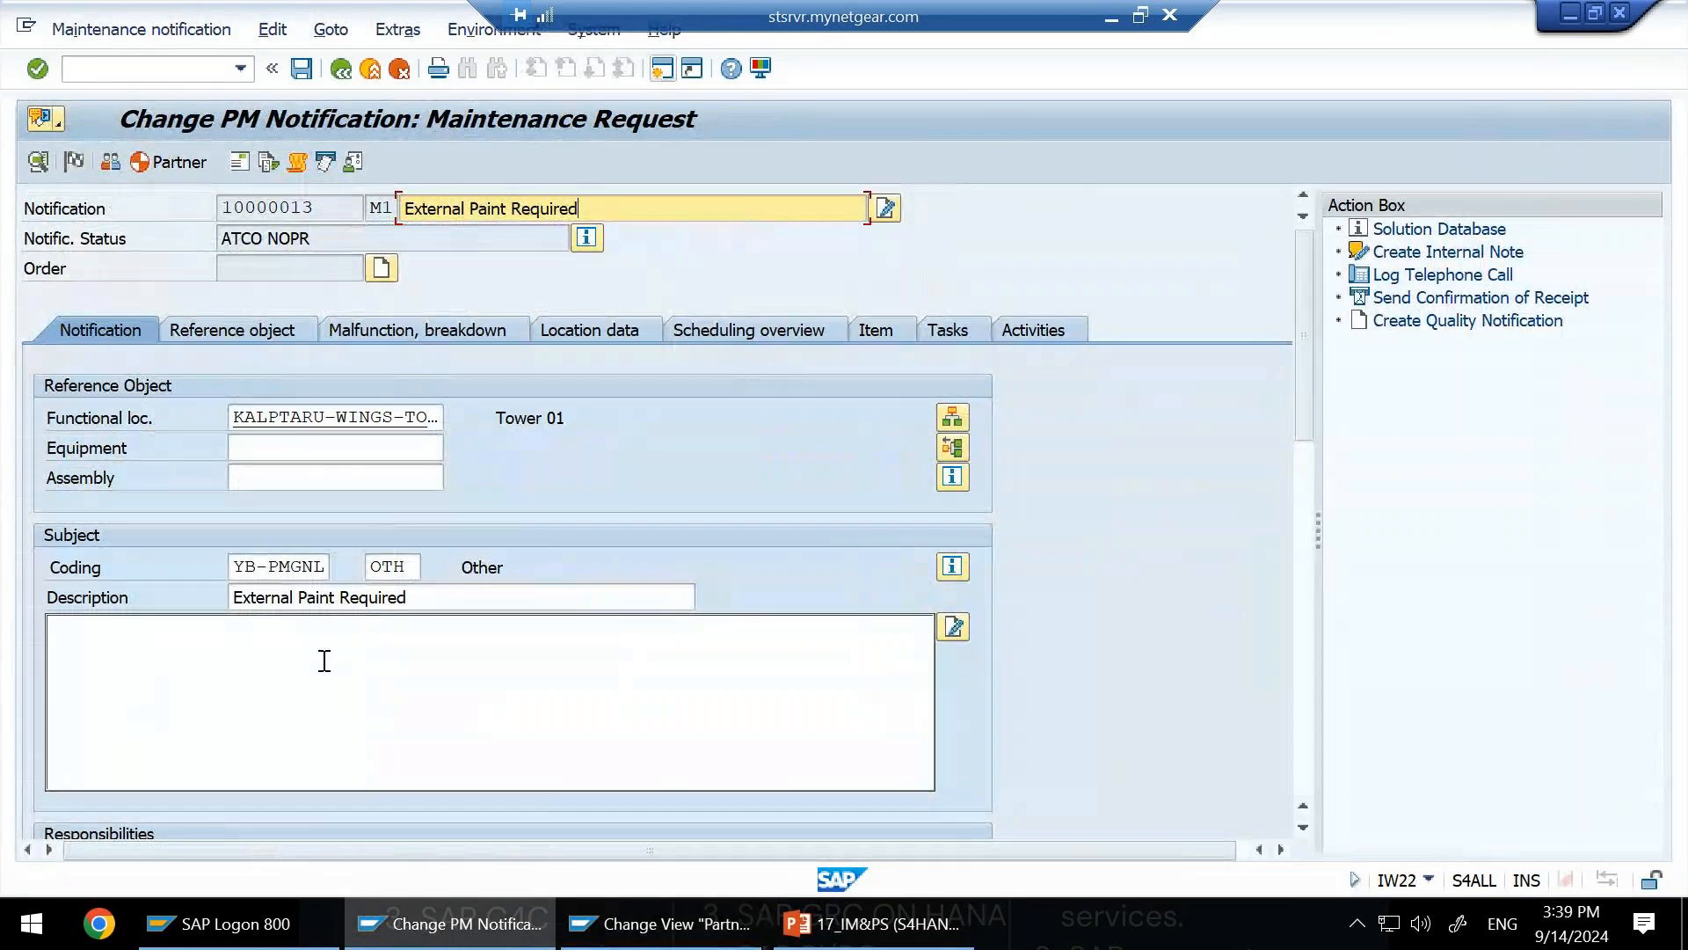
click(156, 674)
text(jjhgjgjghjvghjvjhvj,h)
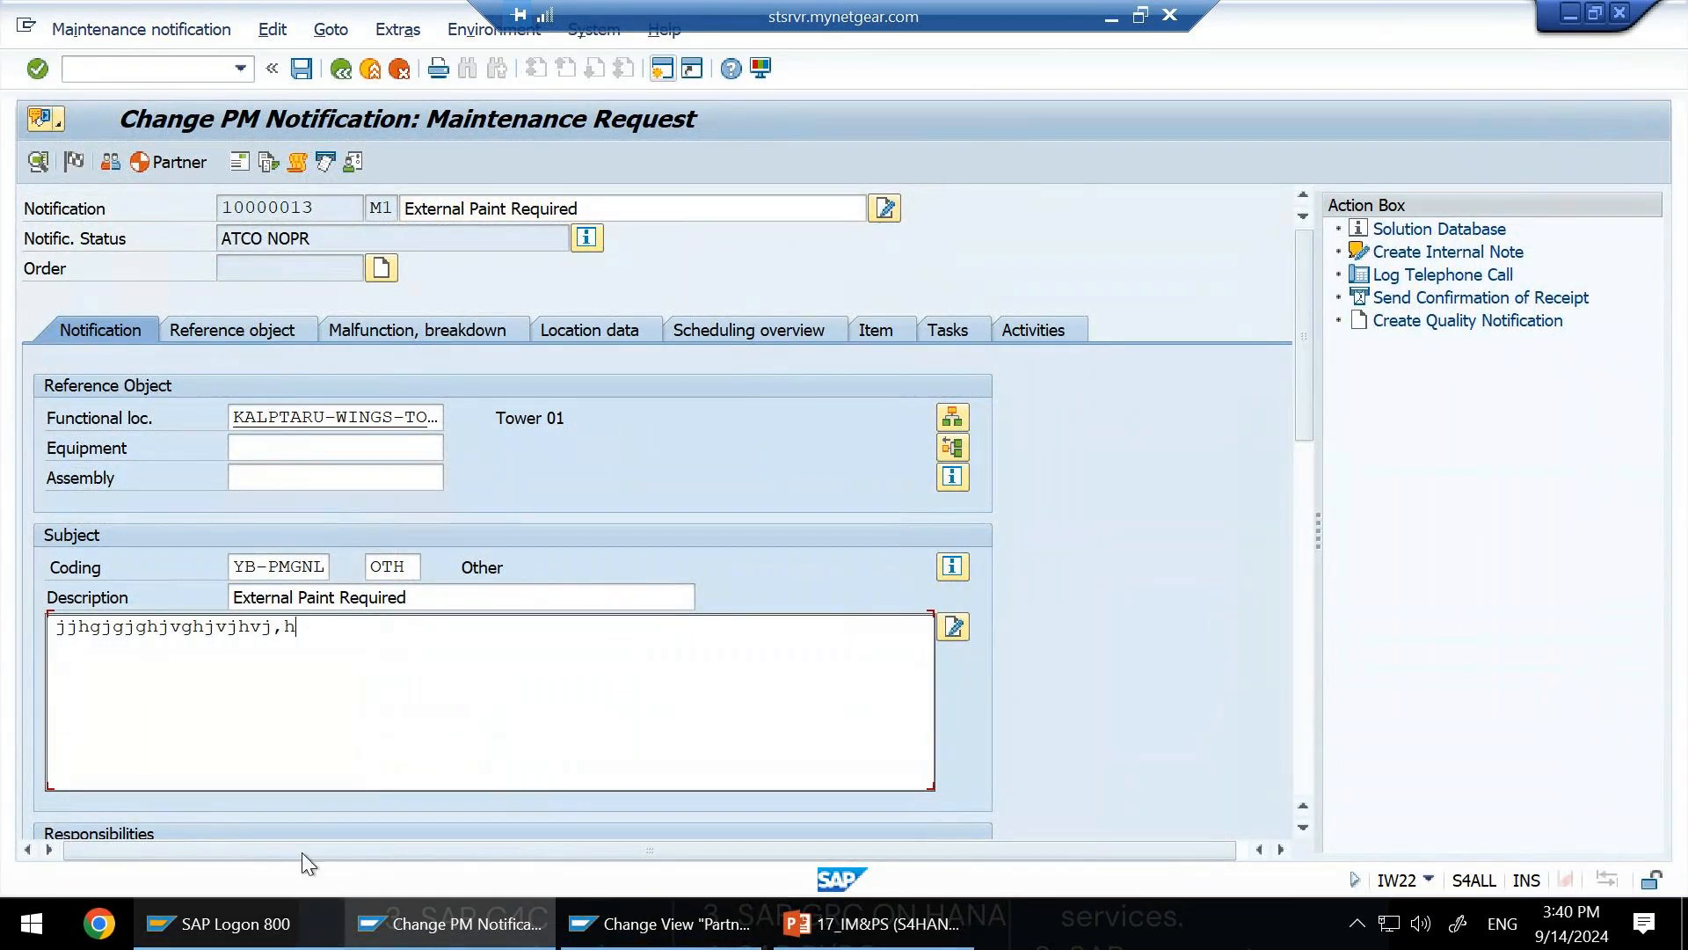
click(303, 69)
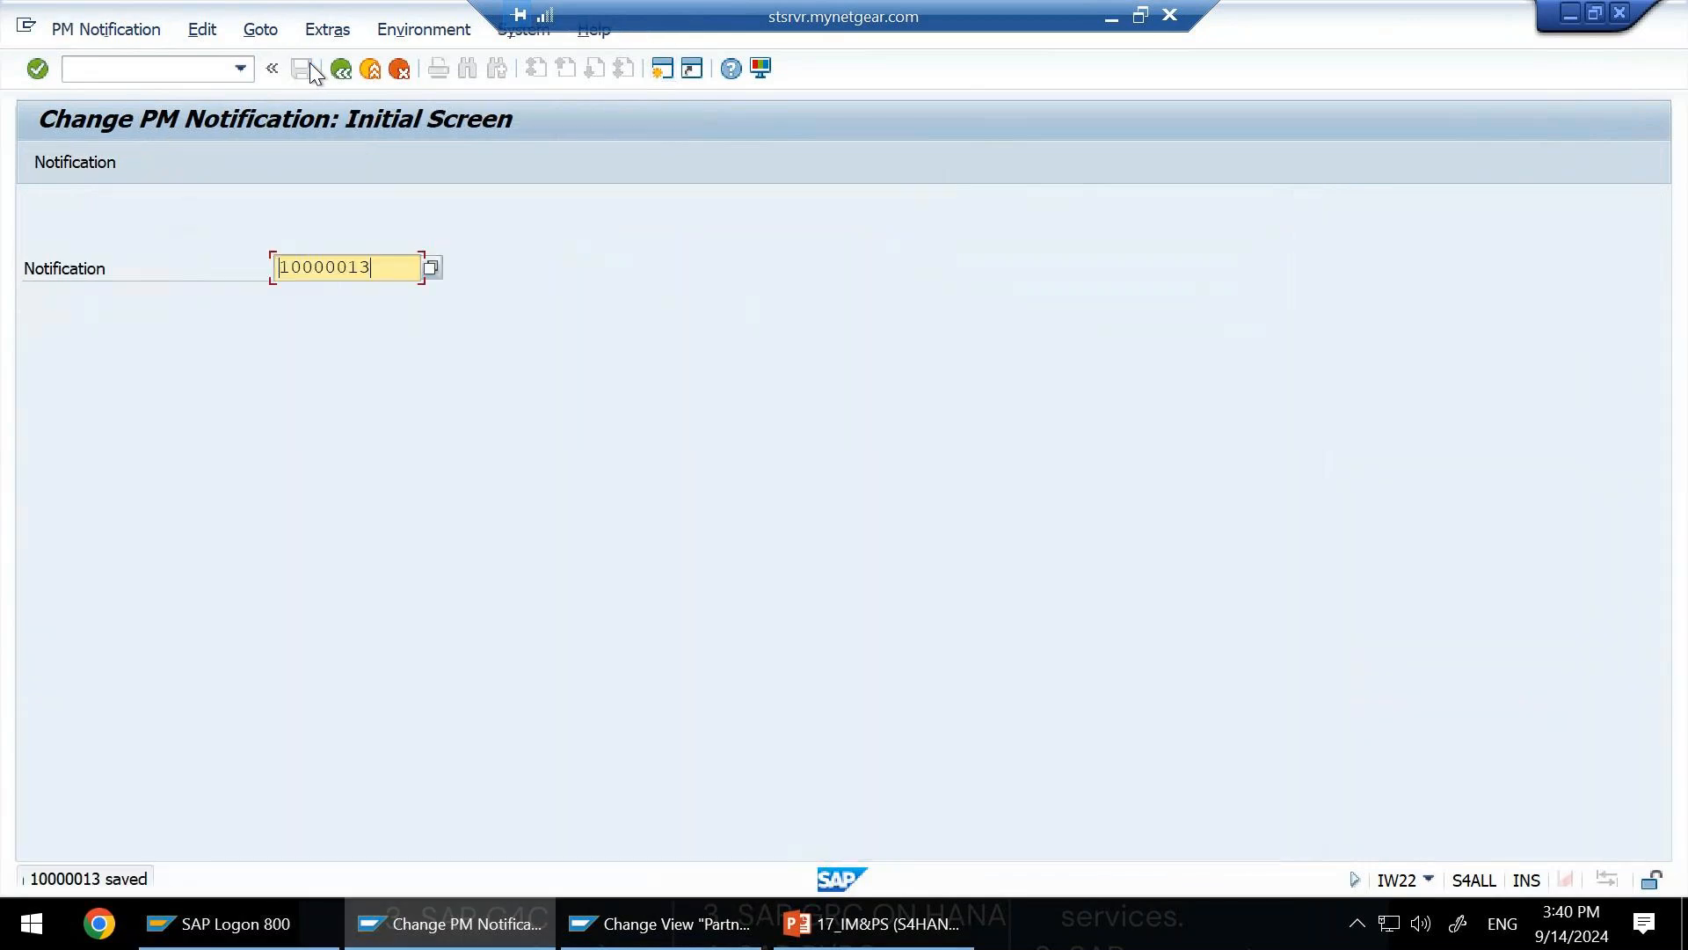
key(Return)
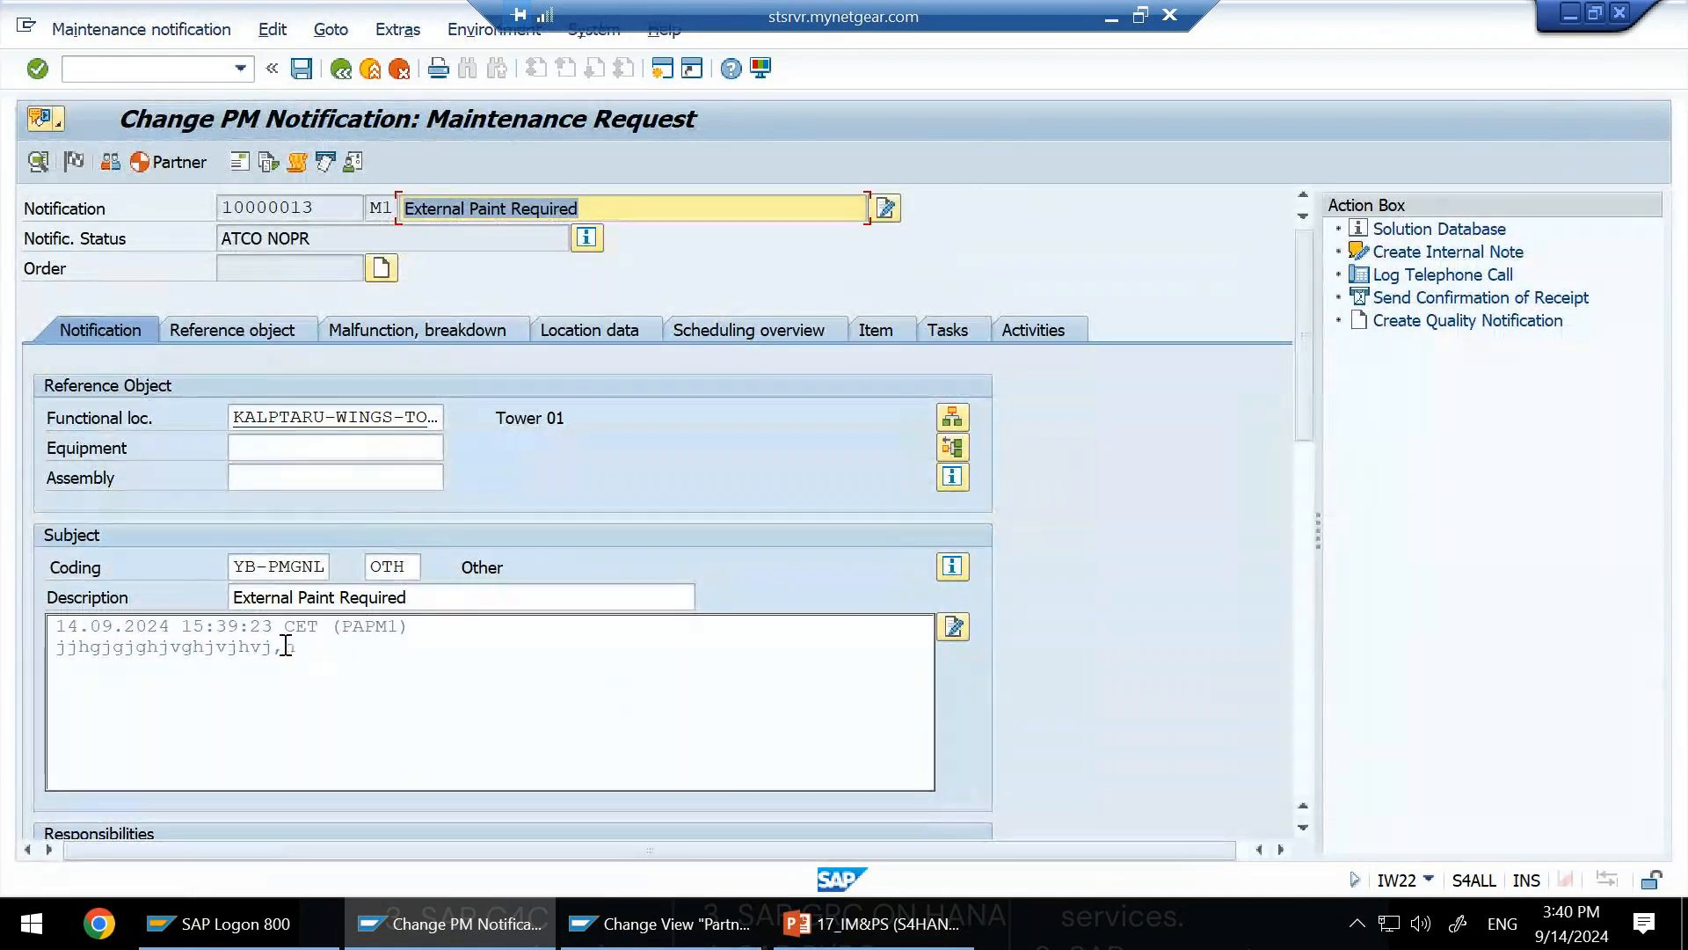
drag(299, 648, 395, 621)
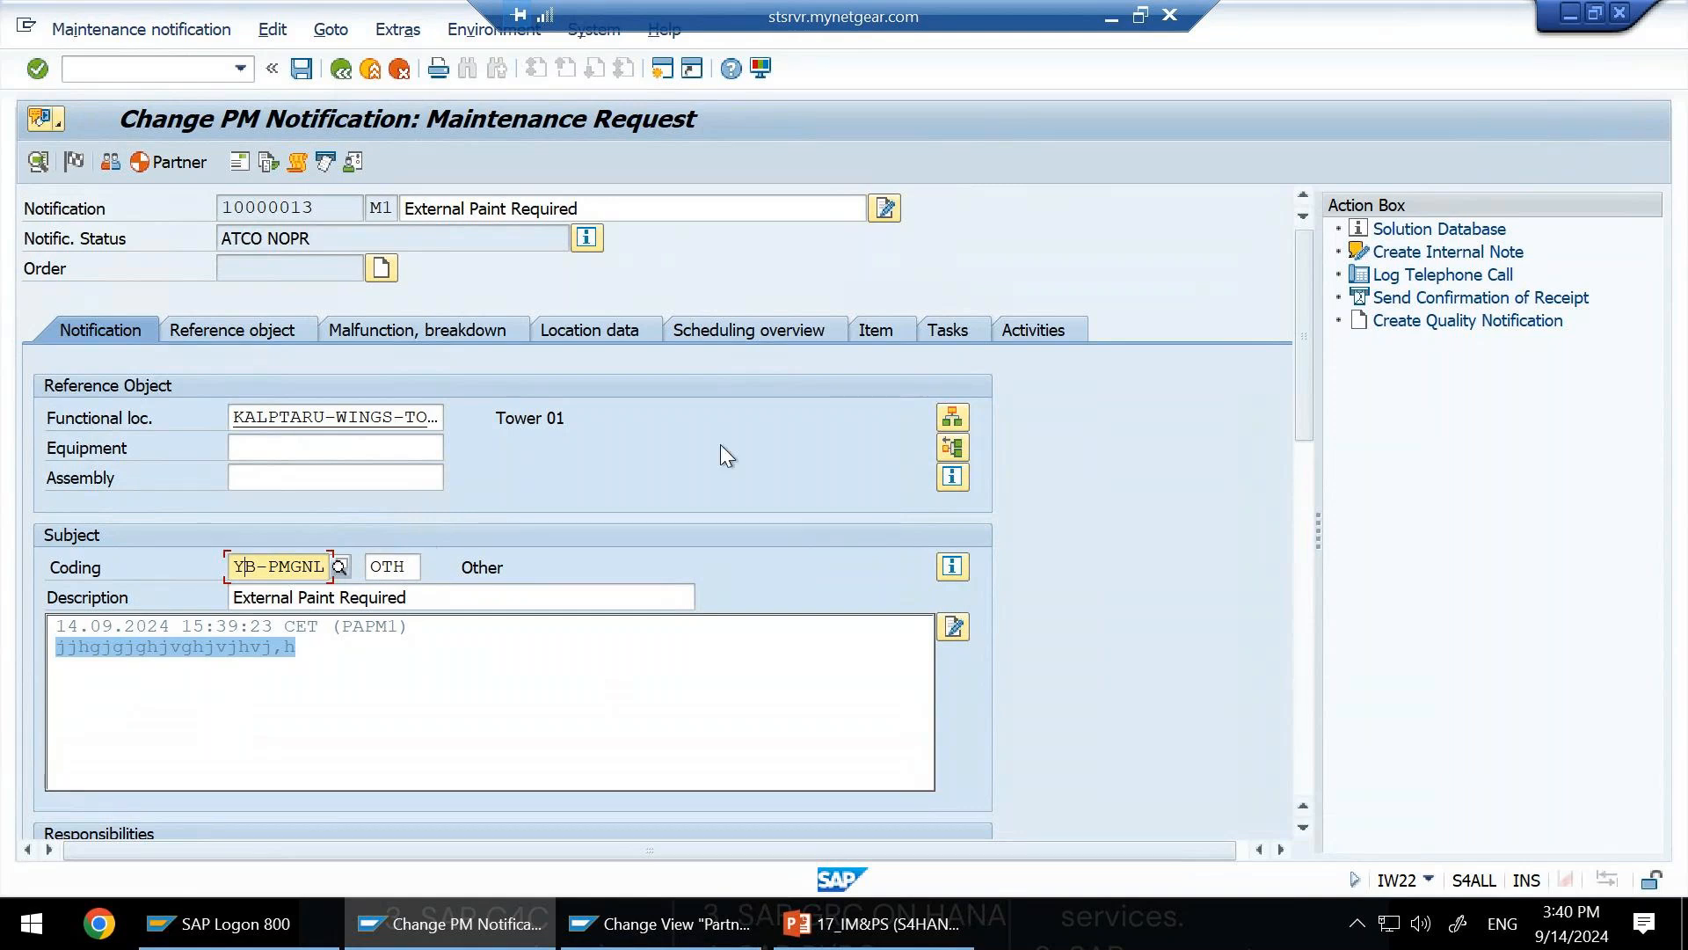
Minimize the remote desktop session and stop the meeting recording in GoTo Meeting.
click(1111, 18)
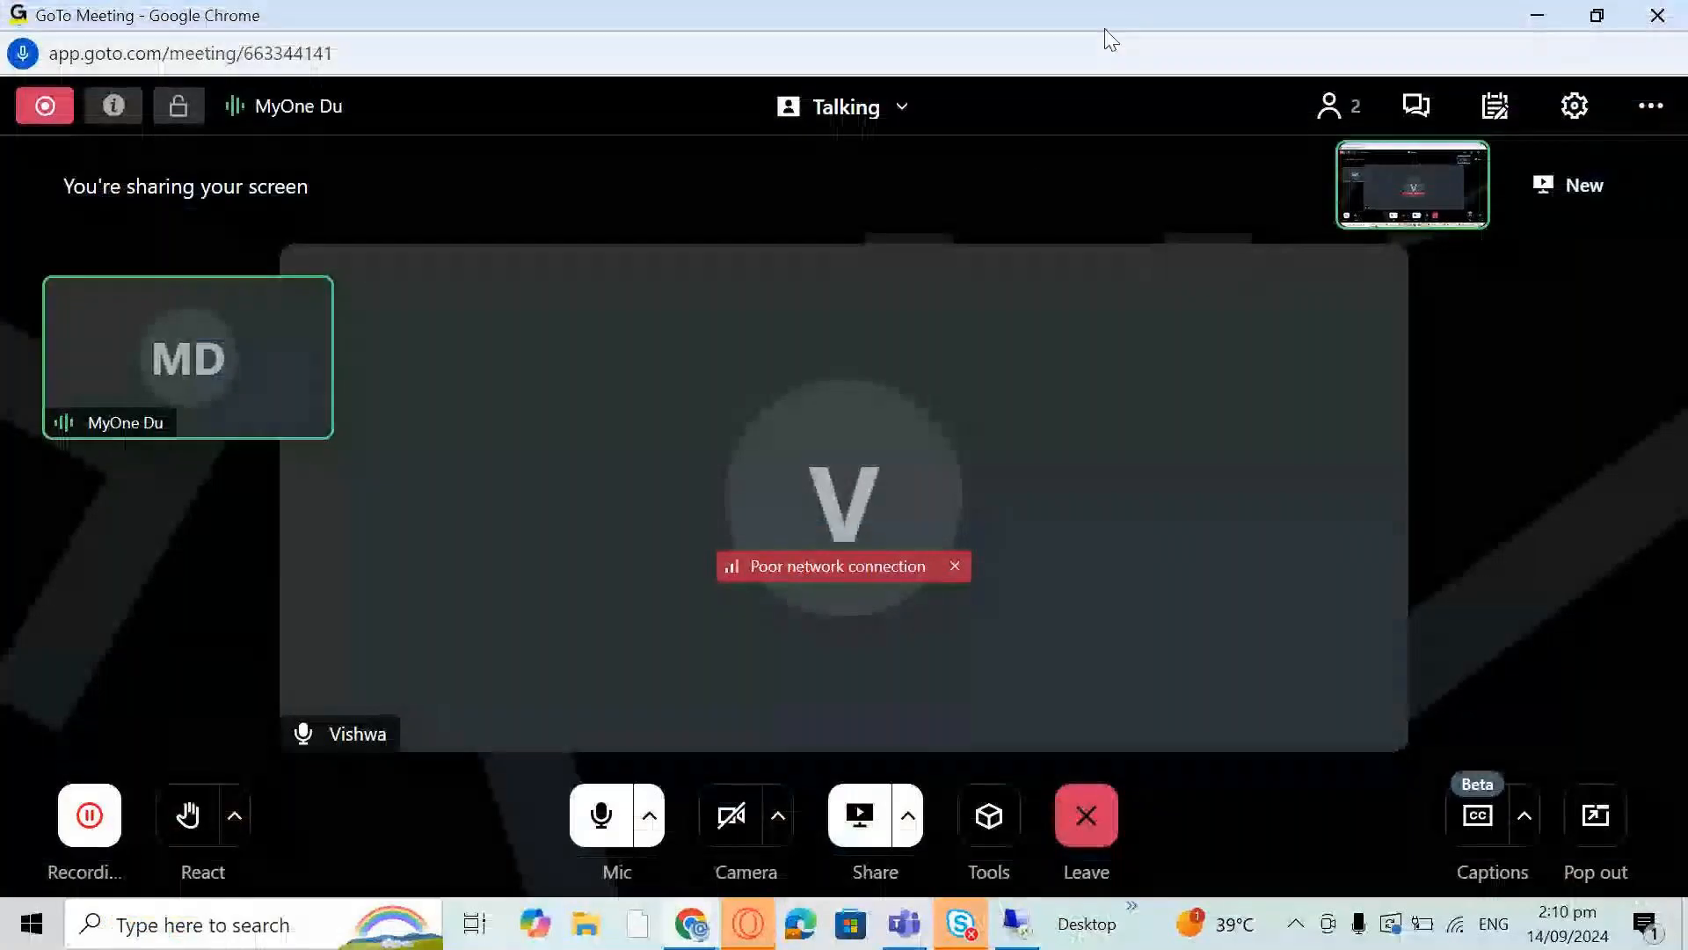
click(88, 834)
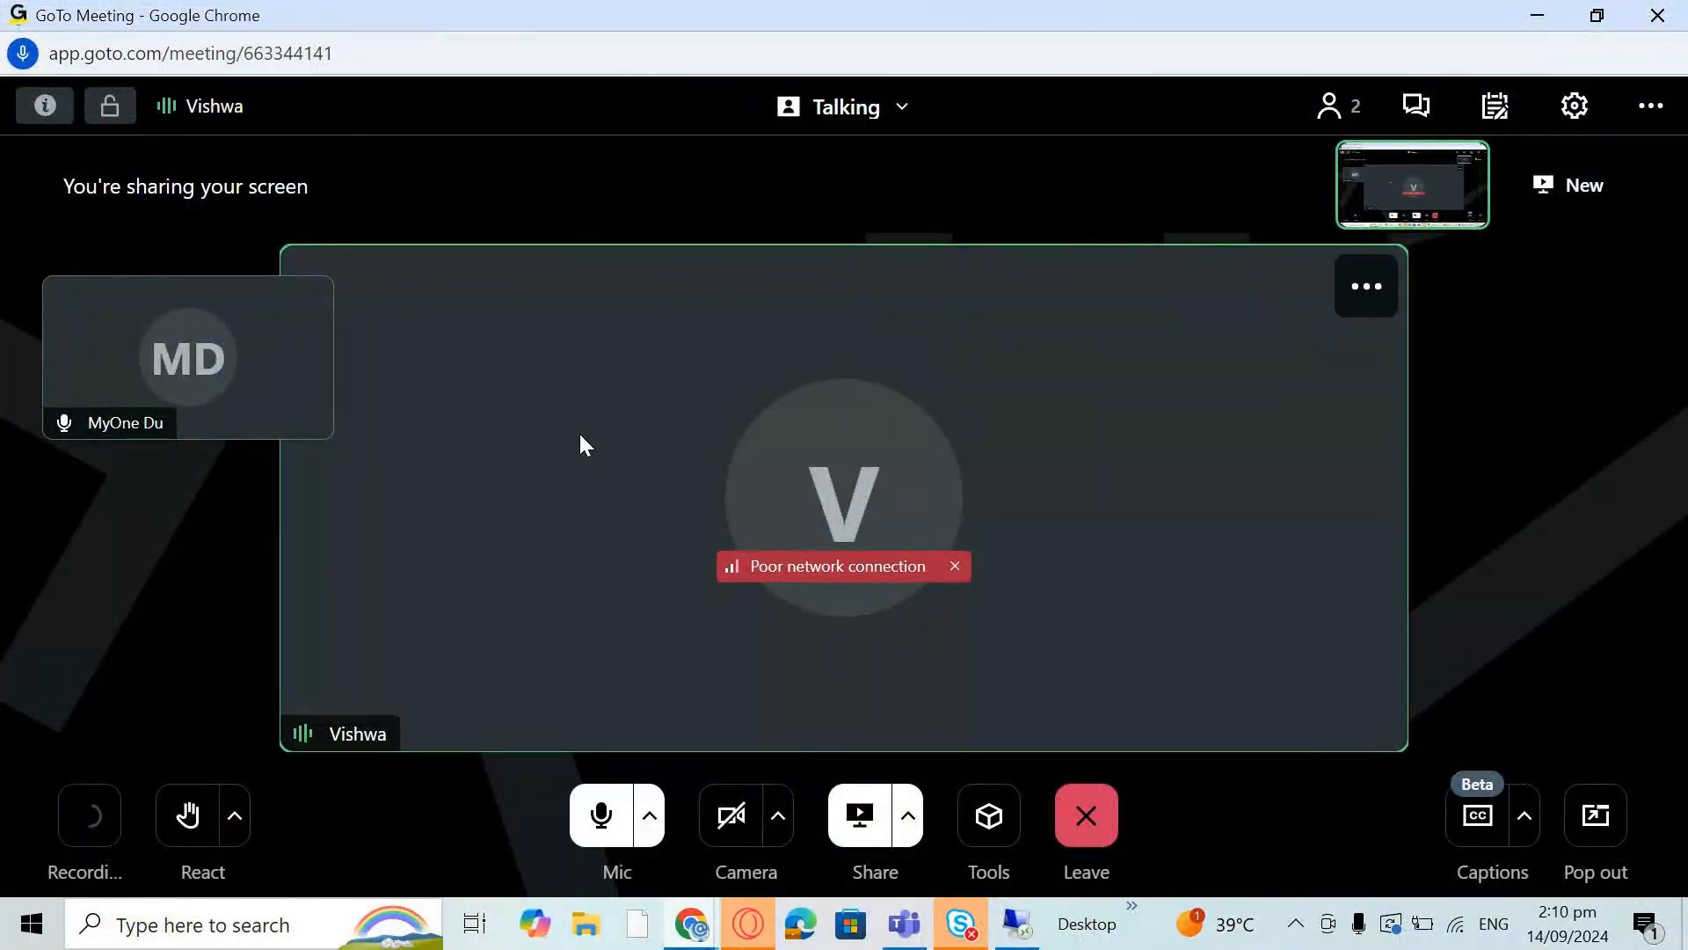